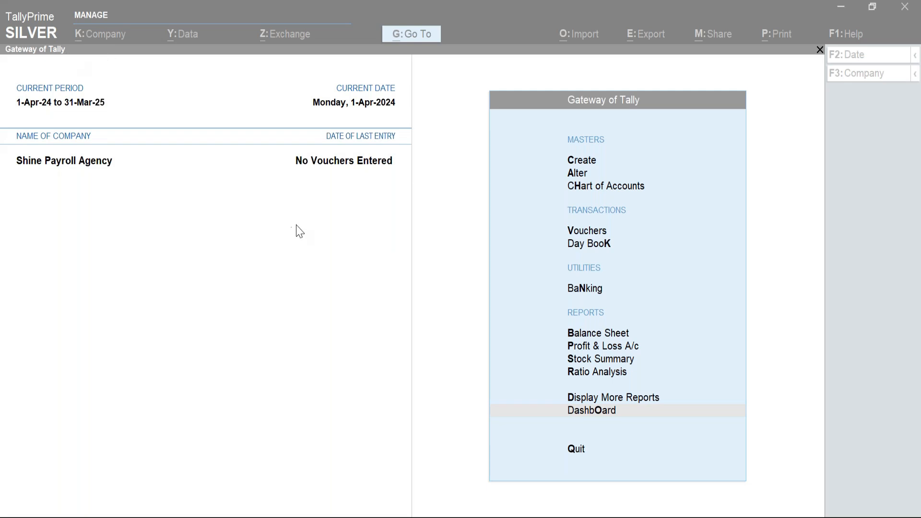
Bring TallyPrime into focus and open the K: Company actions menu.
left_click(476, 223)
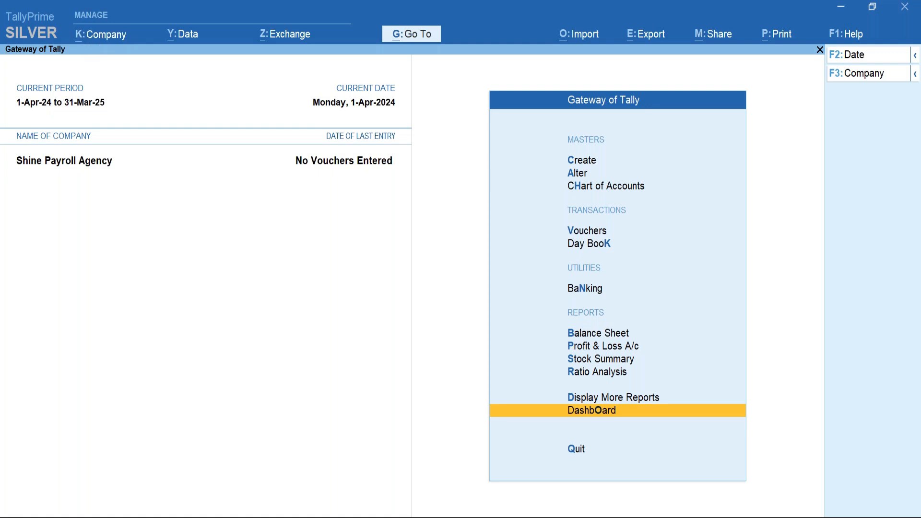
left_click(104, 42)
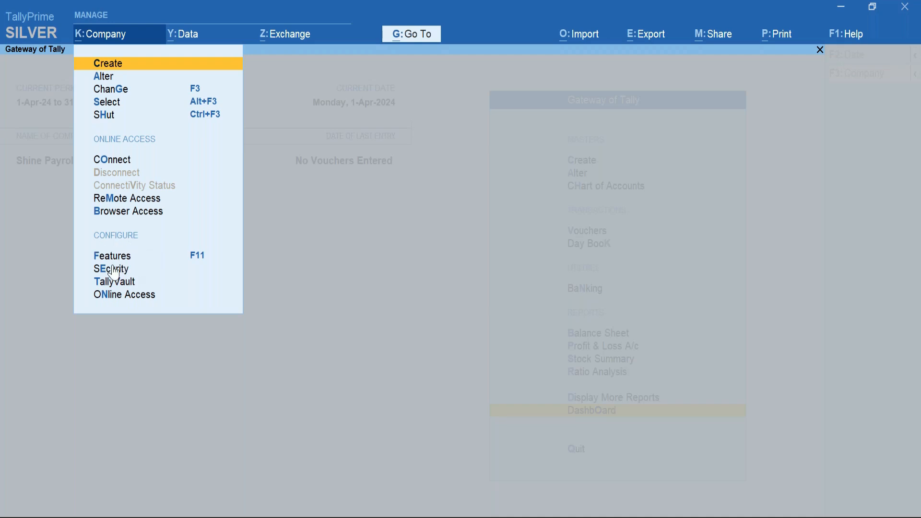
Set Maintain Payroll and Enable Payroll Statutory to Yes in Company Features, opening Payroll Statutory Details.
left_click(202, 263)
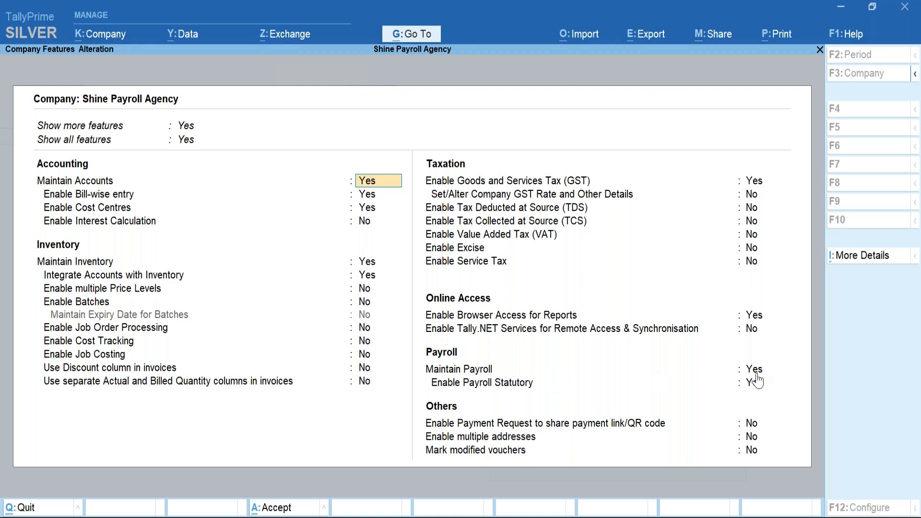
left_click(757, 376)
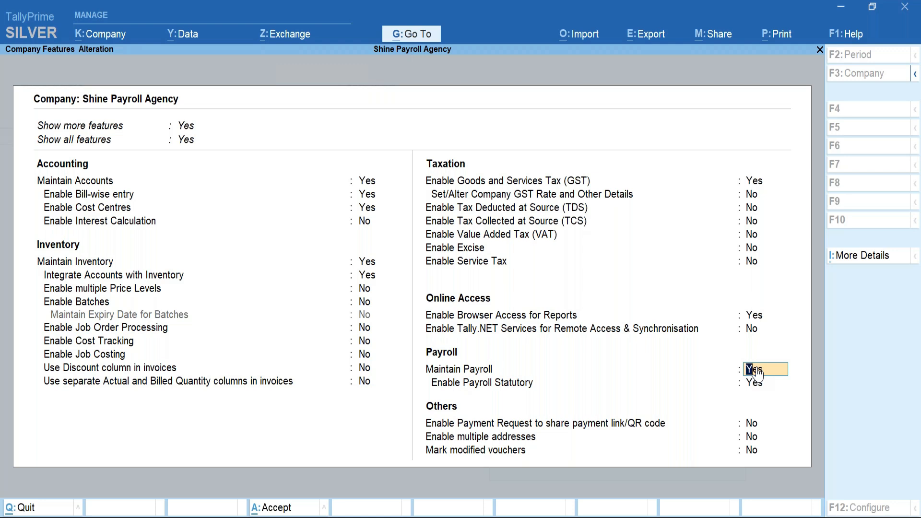
key("Return")
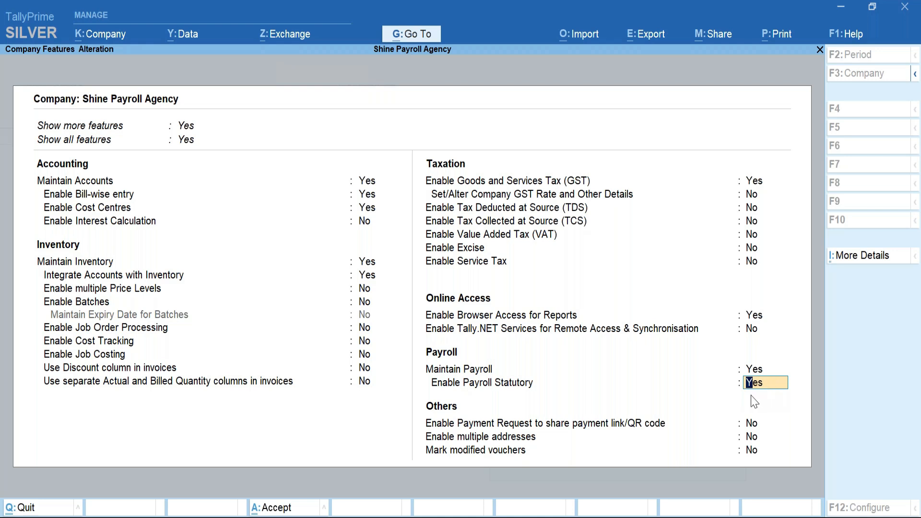
left_click(762, 386)
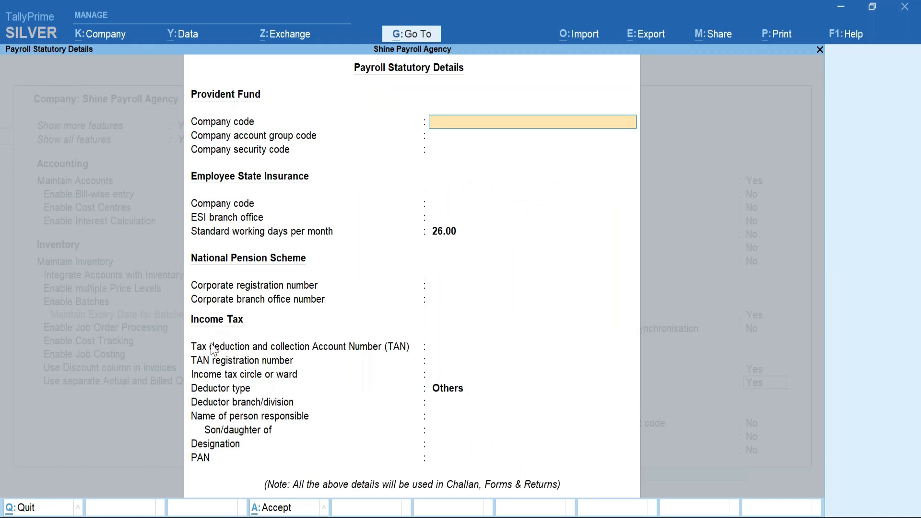
Set the Income Tax deductor type to Others and accept the statutory details and company features.
left_click(450, 354)
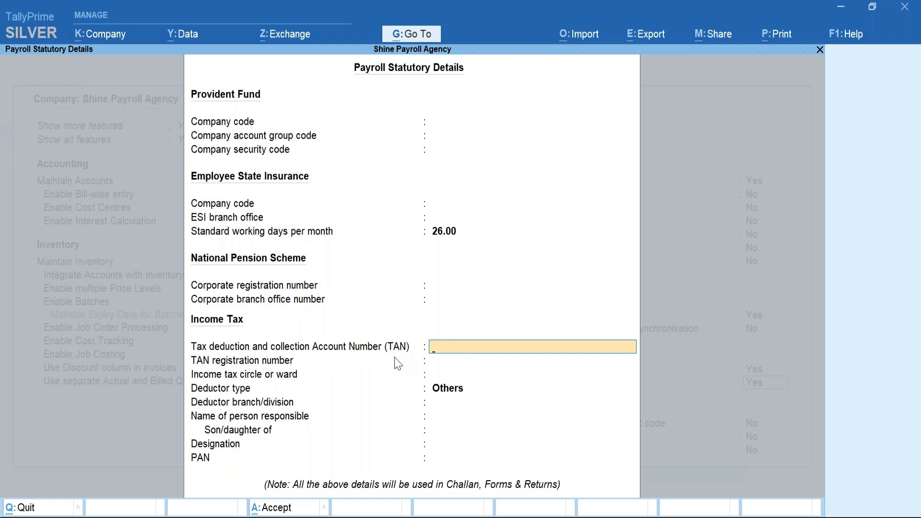
left_click(445, 391)
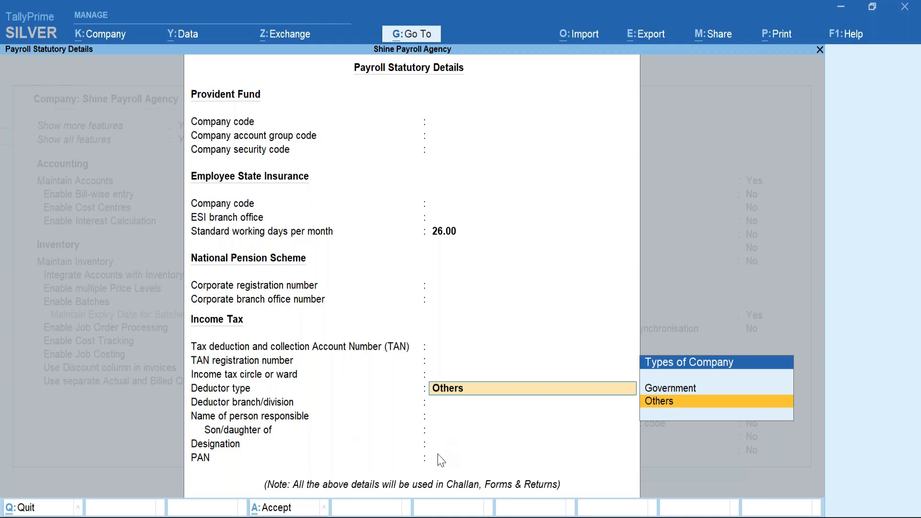
key("Return")
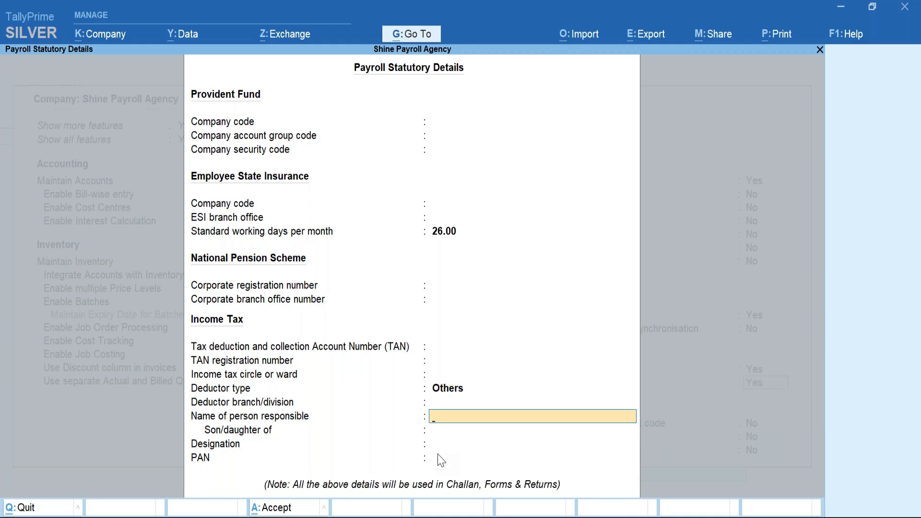
key("Return")
key("Return")
key("Return")
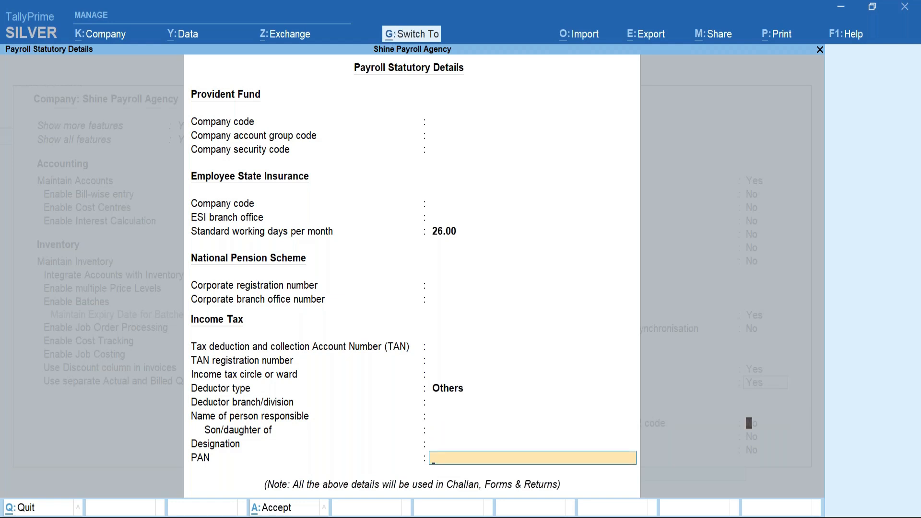
key("Return")
key("ctrl+a")
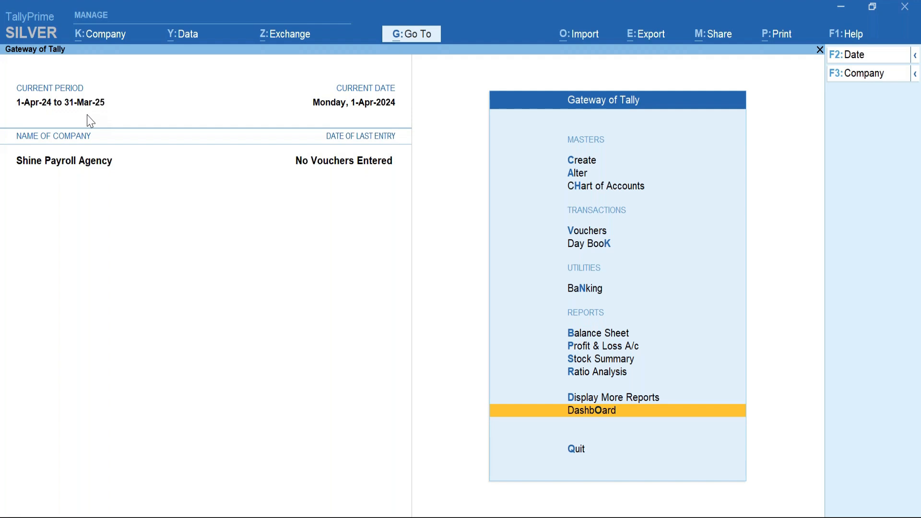
Reopen the K: Company actions menu from the Gateway of Tally.
key("F11")
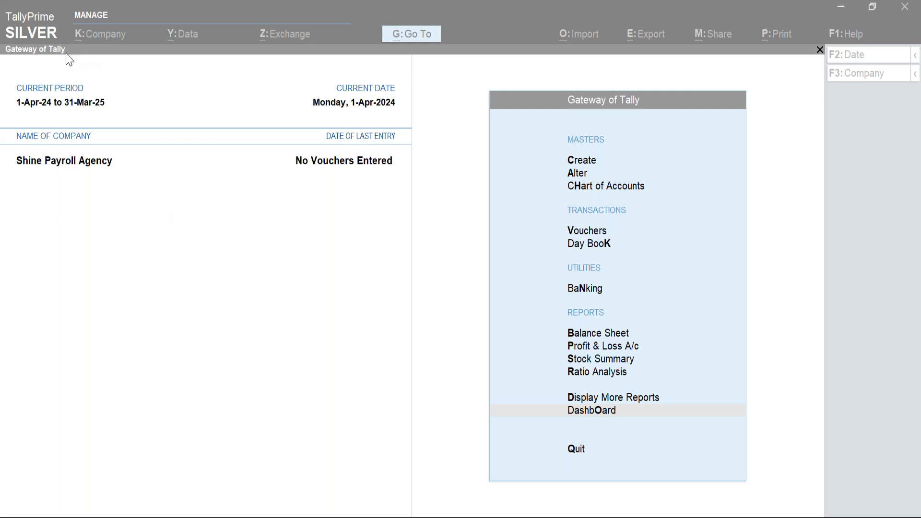
left_click(107, 42)
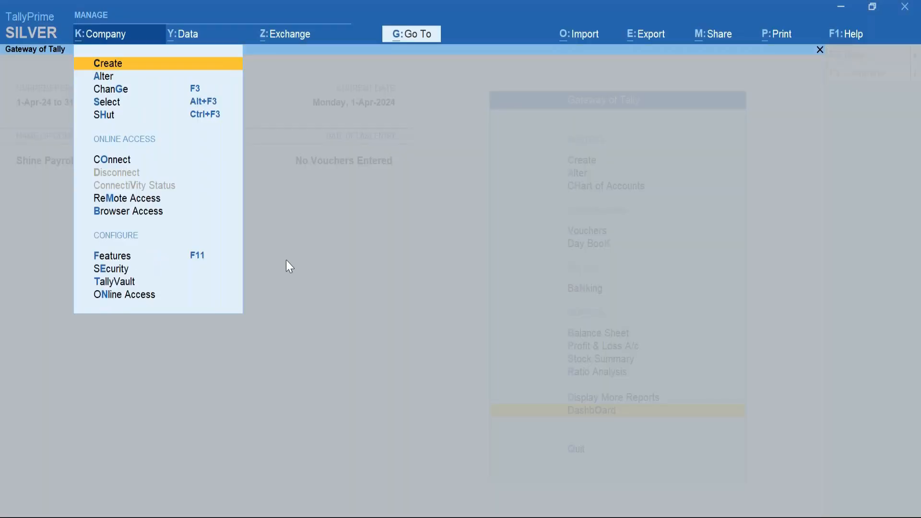
Reopen Payroll Statutory Details via Enable Payroll Statutory in Company Features.
left_click(144, 257)
left_click(754, 384)
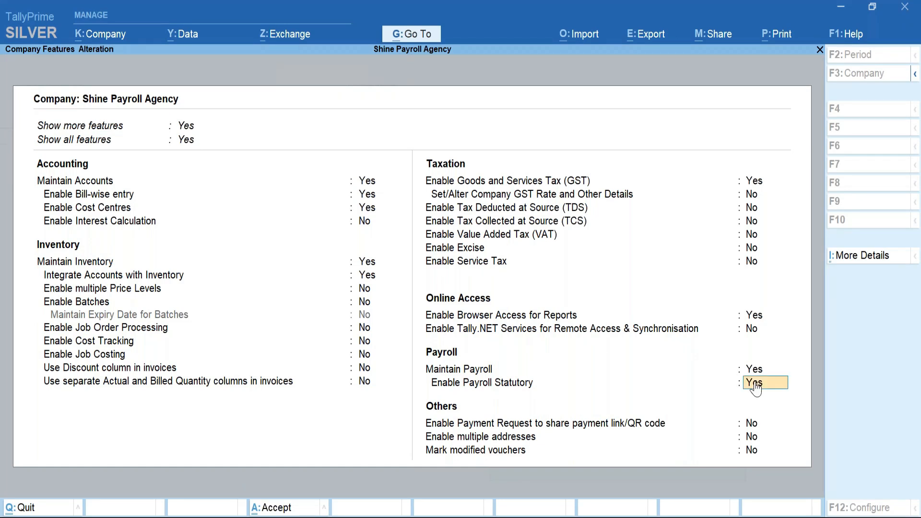
key("Return")
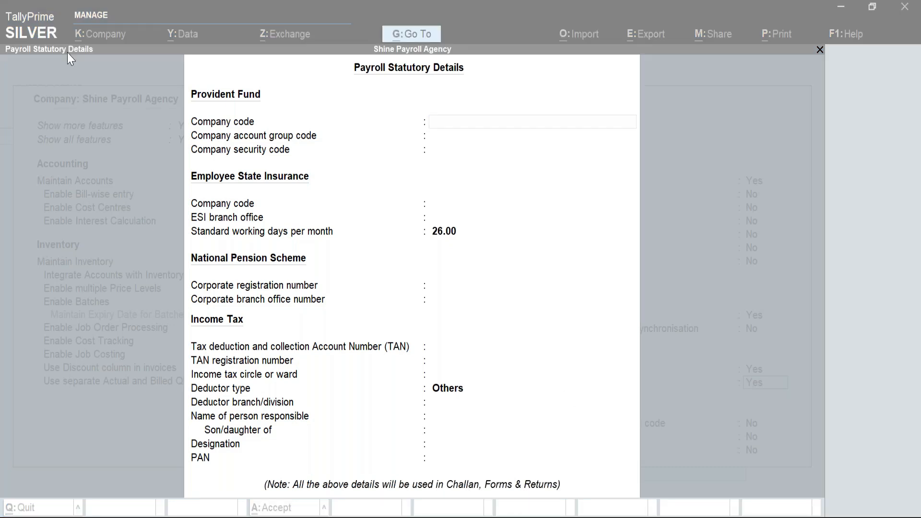
Review the Government/Others deductor types, keep Others with 26 working days, and close Payroll Statutory Details.
left_click(446, 232)
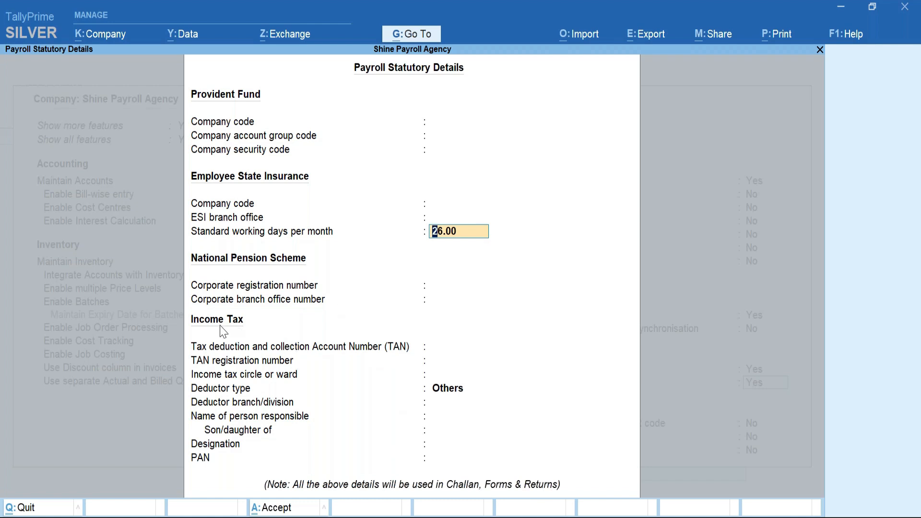
left_click(447, 391)
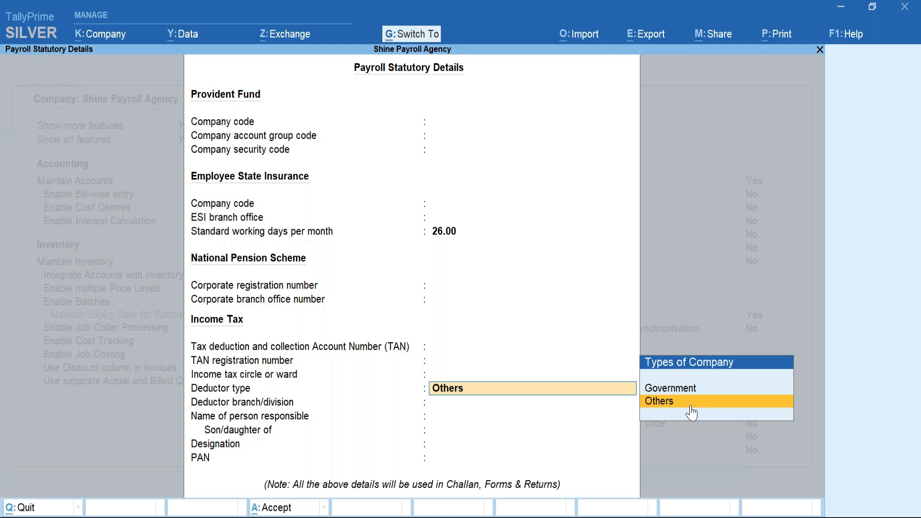
key("ctrl+a")
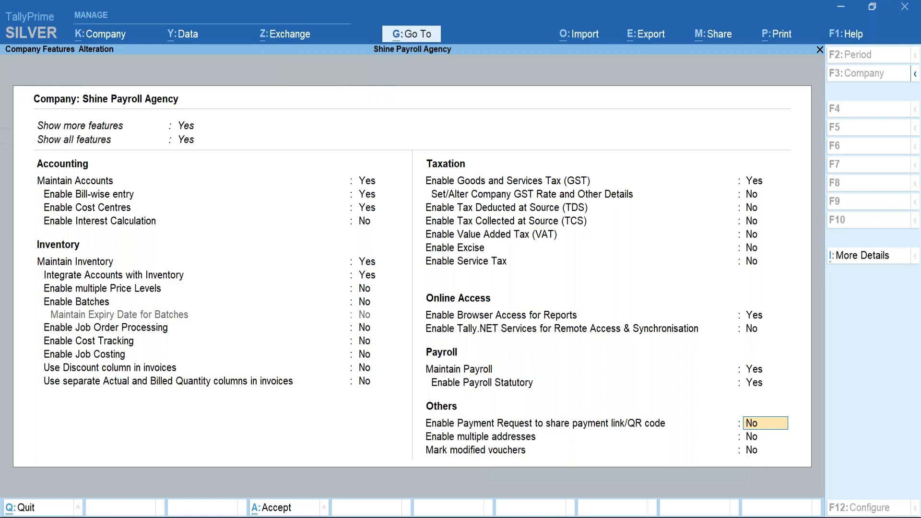
Save the Company Features alteration and begin creating a new master.
key("ctrl+a")
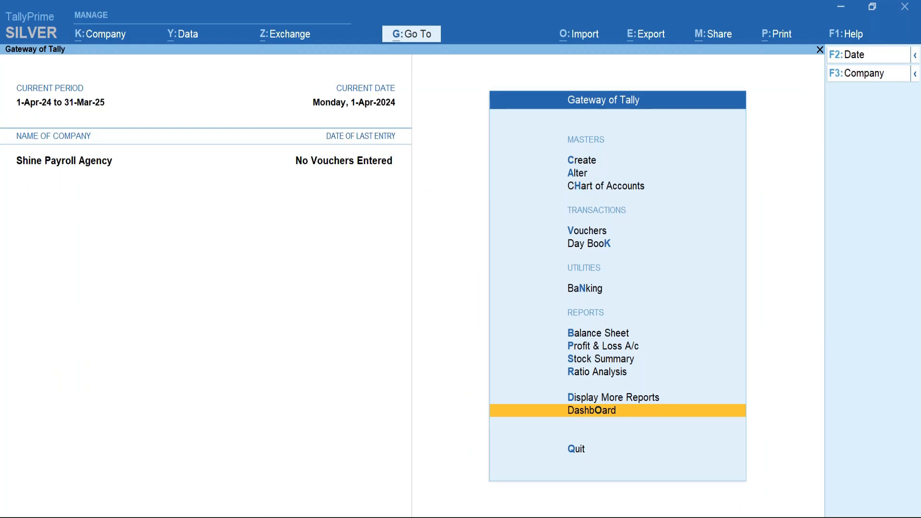
left_click(581, 162)
key("Down")
key("Down")
key("Down")
key("Down")
key("Down")
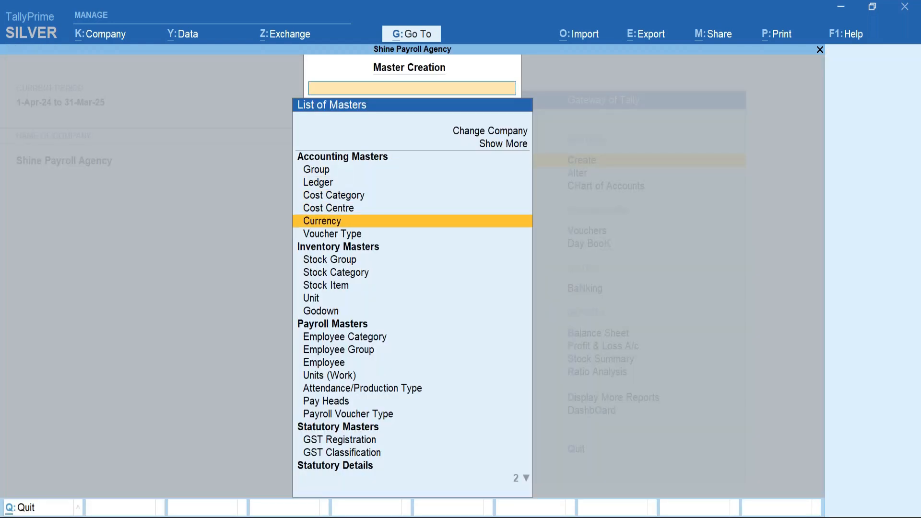
Choose Employee from the List of Masters to open Employee Creation.
key("Down")
key("Down")
key("Down")
key("Down")
key("Down")
key("Down")
key("Down")
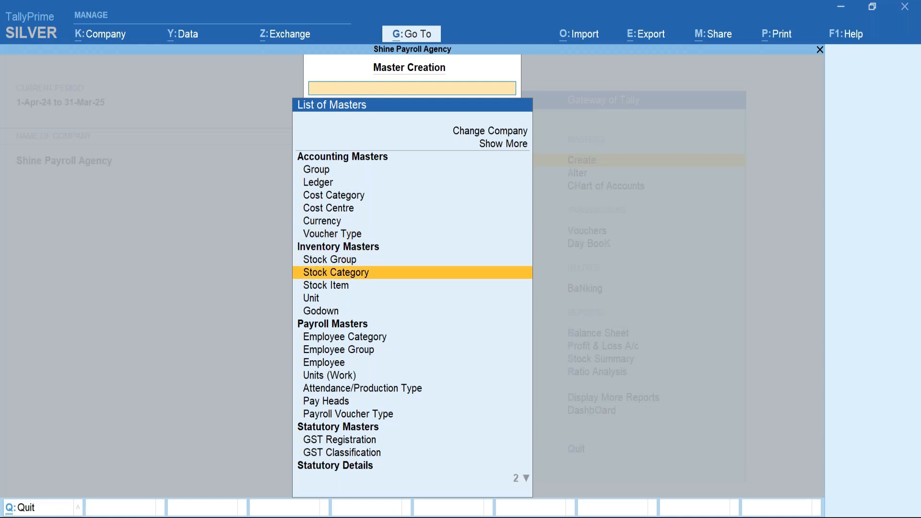
key("Down")
key("Down")
key("Down")
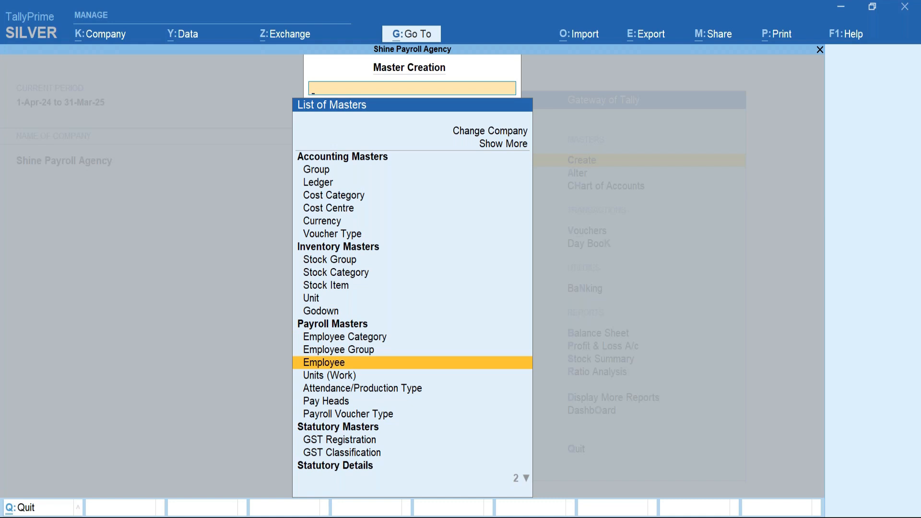
key("Return")
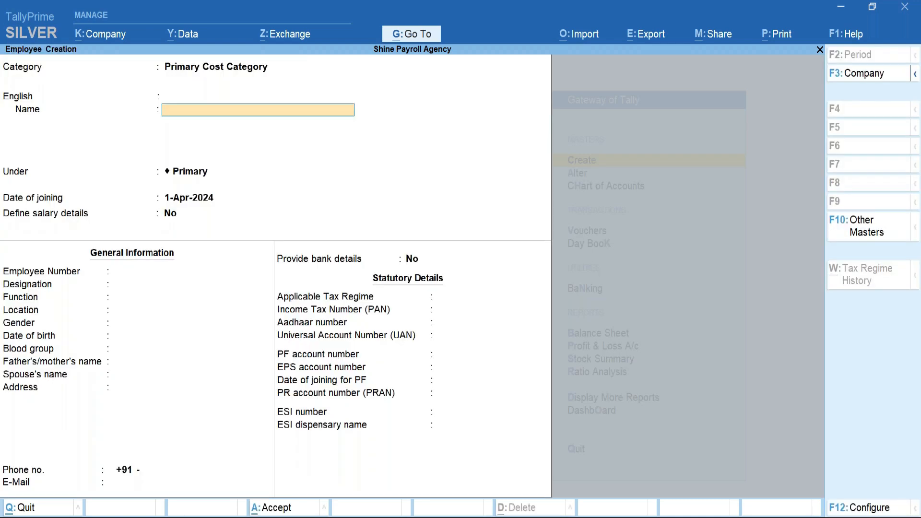
Enter the employee's name and move past salary details and the general fields.
key("Return")
key("Return")
key("Return")
key("Return")
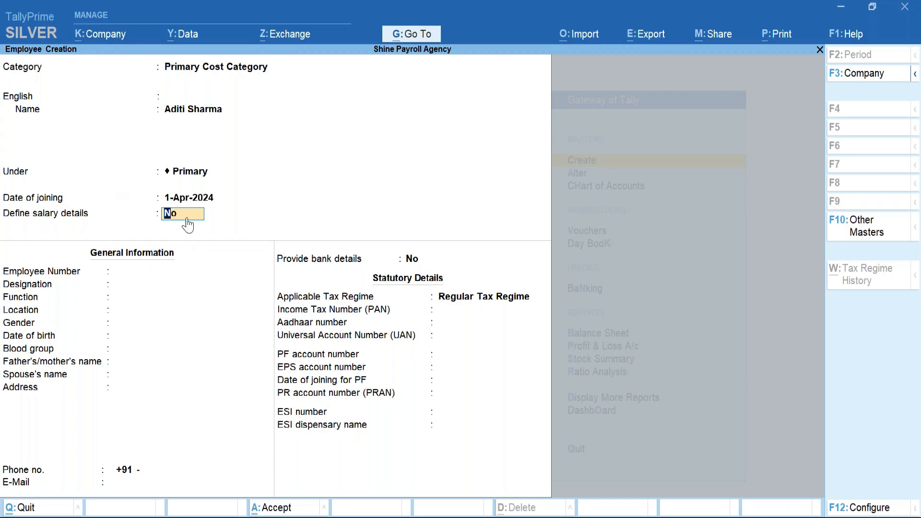
key("Return")
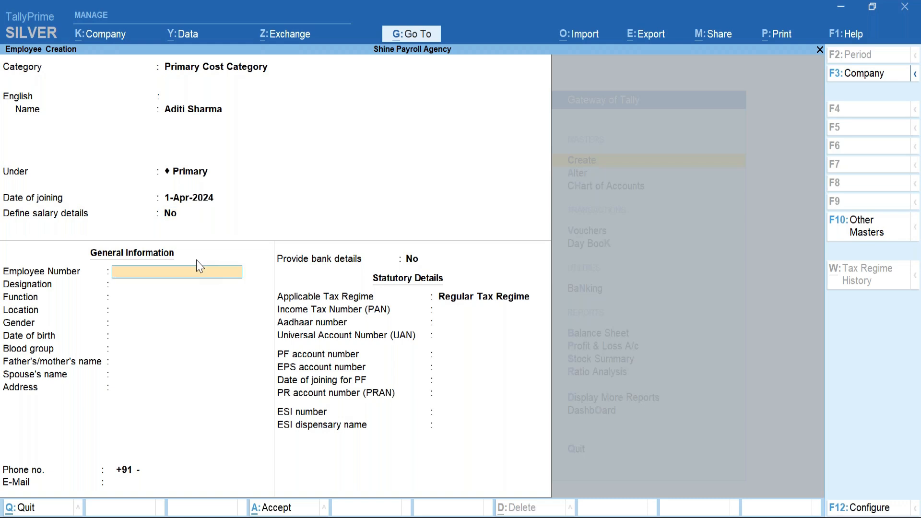
key("Return")
key("Return")
key("Return")
key("Return")
key("Return")
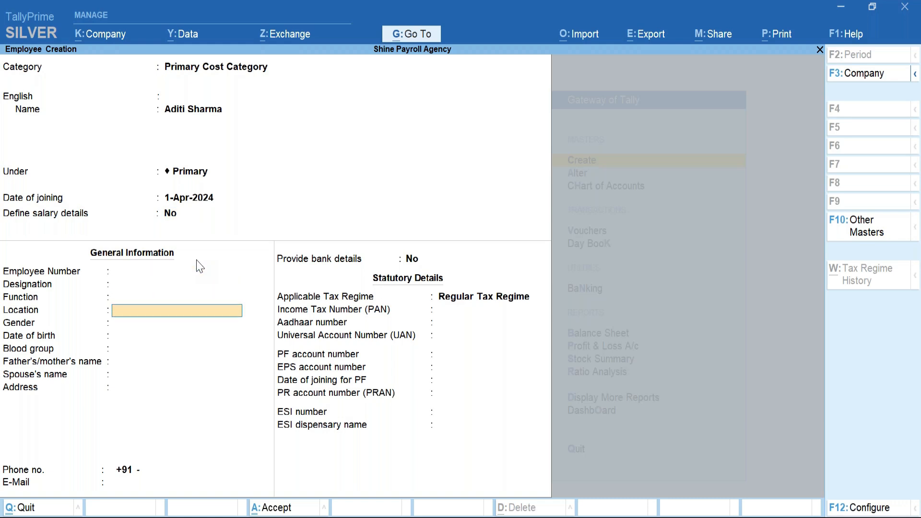
Set gender to Female and date of birth to 1-Nov-1987, leaving blood group Unknown.
key("BackSpace")
key("Down")
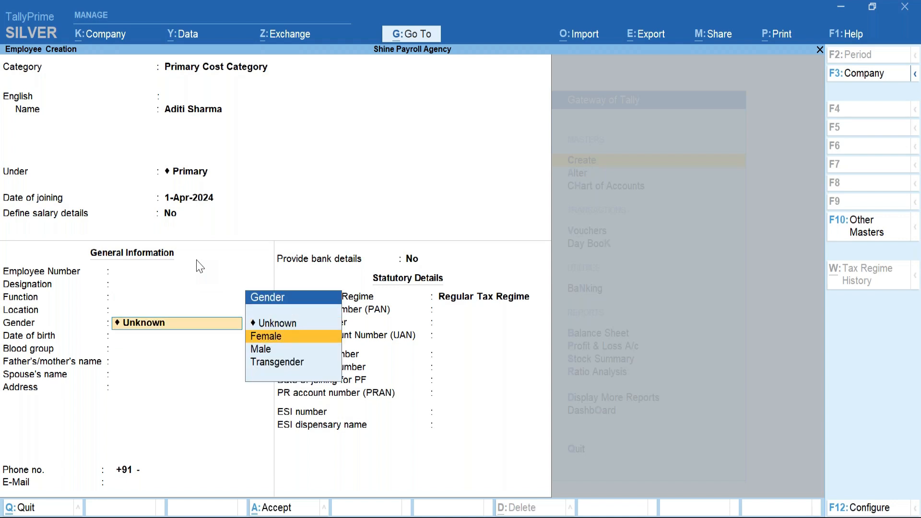
key("Return")
key("BackSpace")
key("Return")
key("Return")
key("BackSpace")
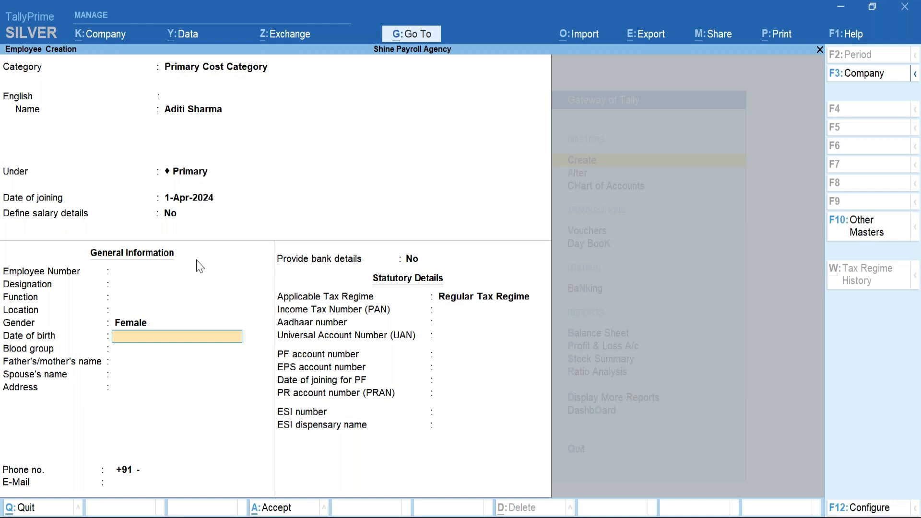
type("1nov1987")
key("Return")
key("Return")
key("Return")
key("Return")
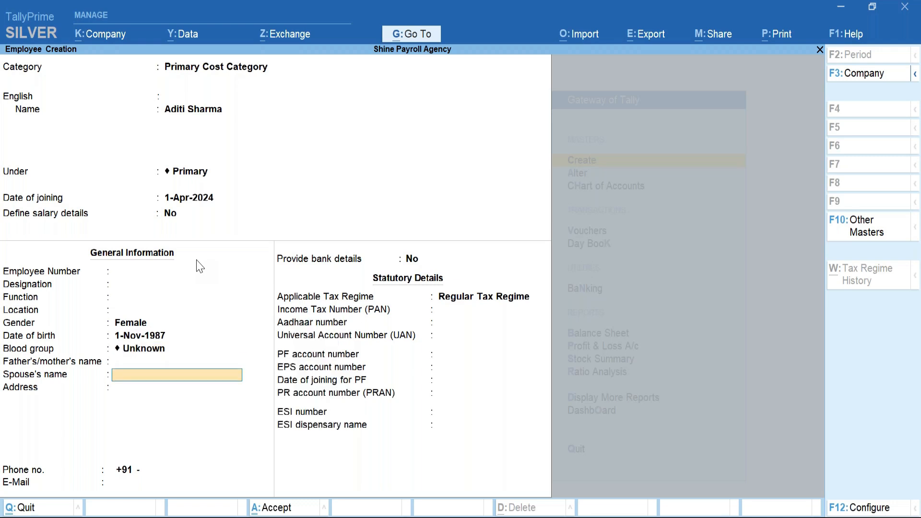
View the Applicable Tax Regime options, keeping Regular Tax Regime instead of 115BAC.
key("Return")
key("Return")
key("Return")
key("Return")
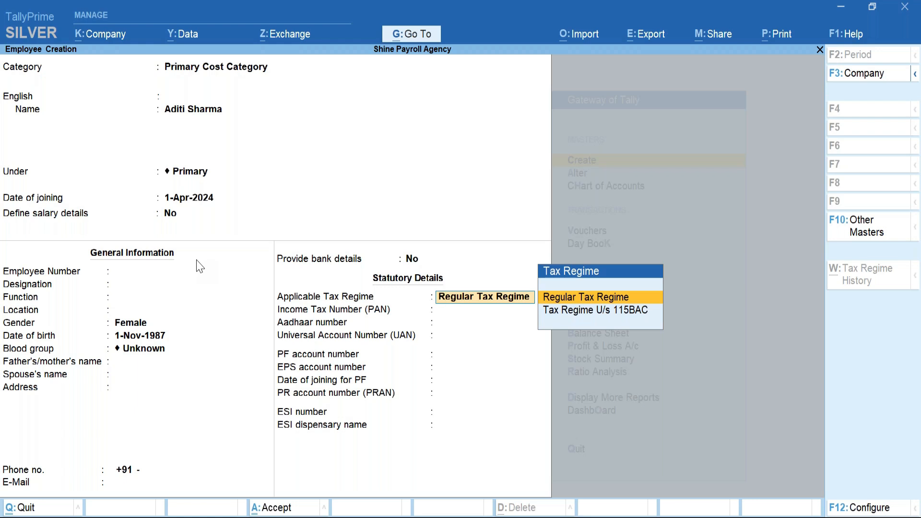
key("Down")
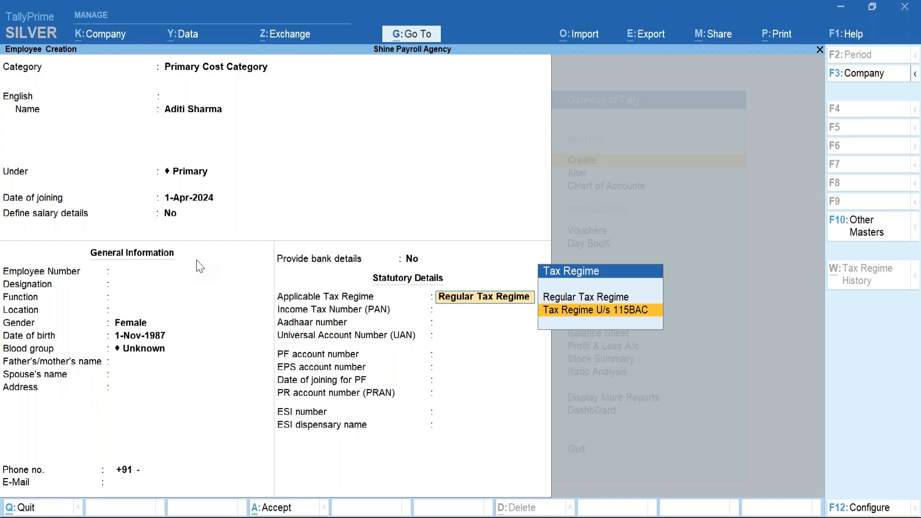
key("Up")
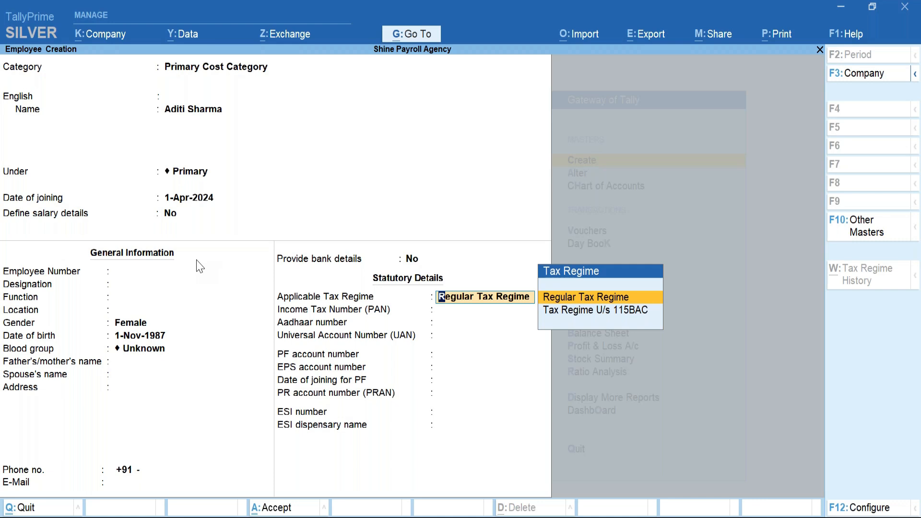
Keep the Regular Tax Regime, enter the employee's PAN, and leave the PF and ESI fields blank.
key("Return")
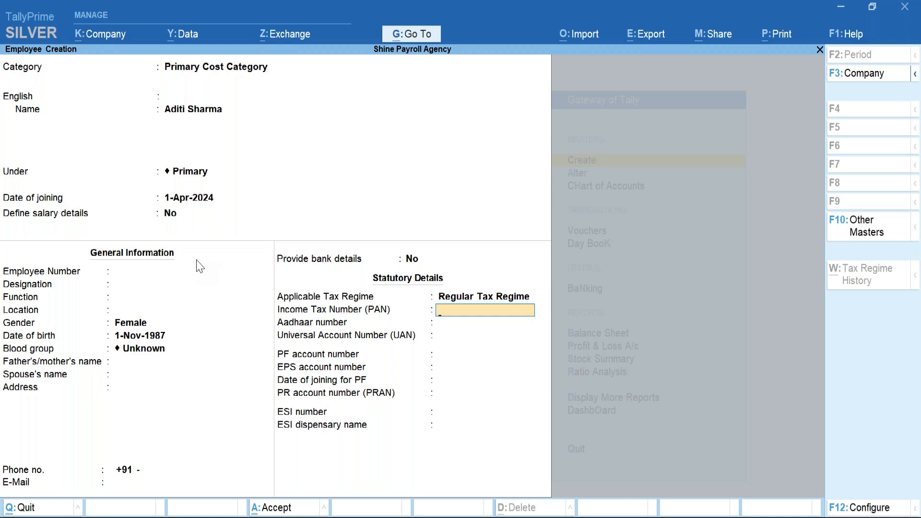
key("Return")
key("Return")
key("Return")
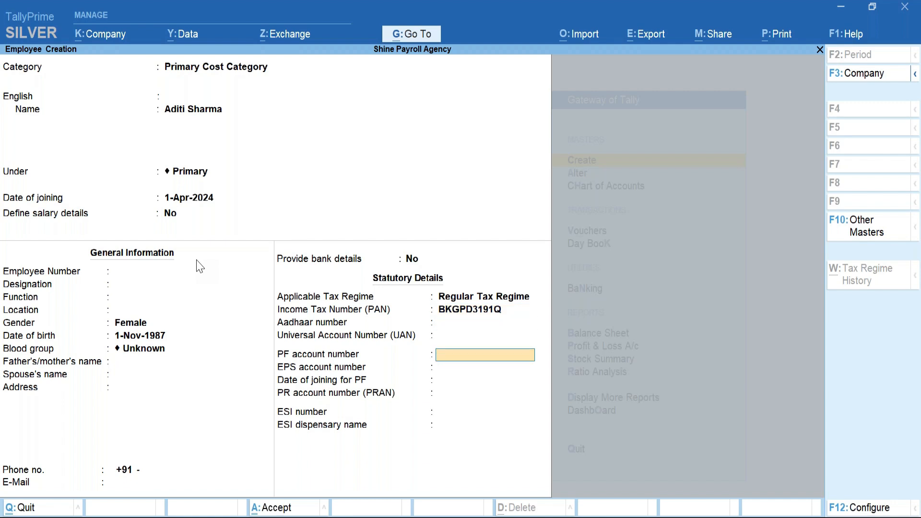
key("Return")
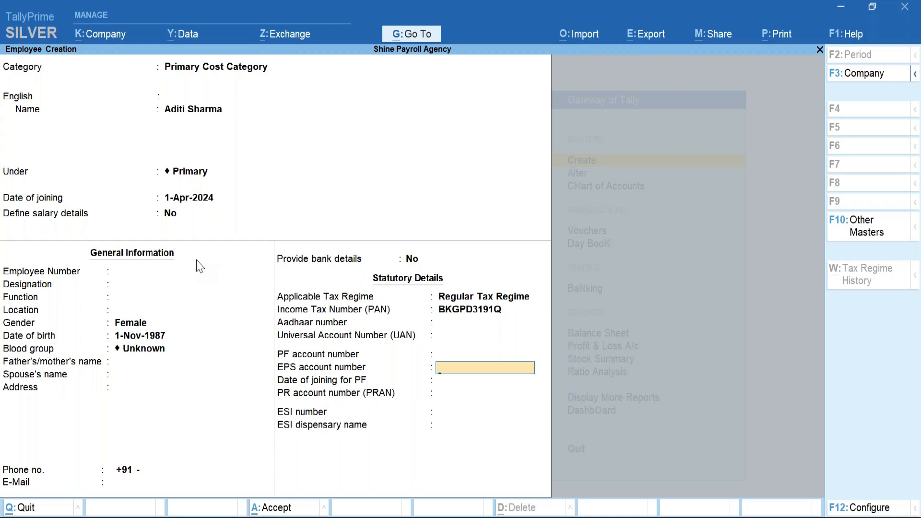
key("Return")
key("Return")
key("Return")
key("Return")
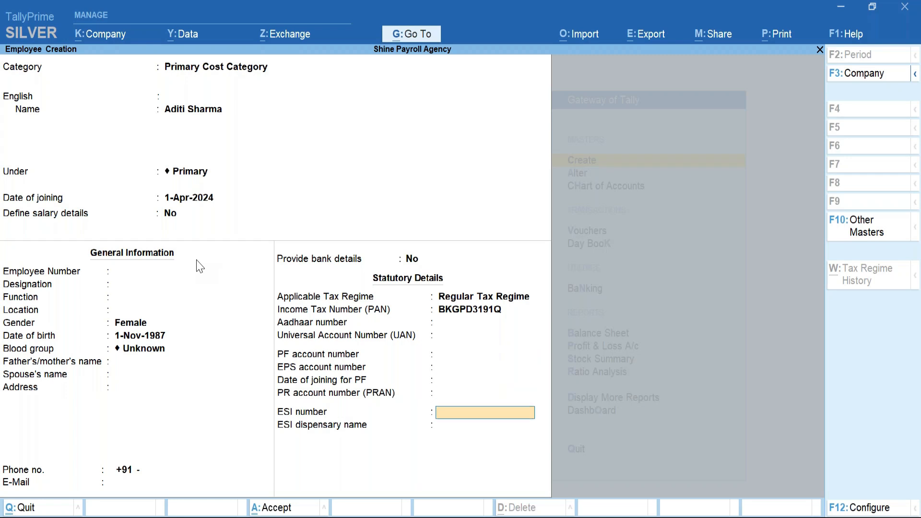
key("Return")
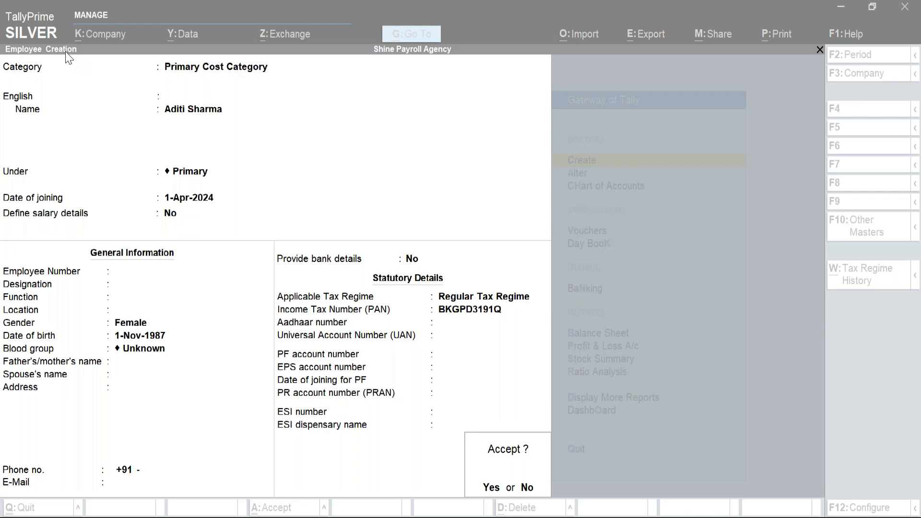
Save the employee record and return to the masters list, highlighting Pay Heads.
left_click(485, 455)
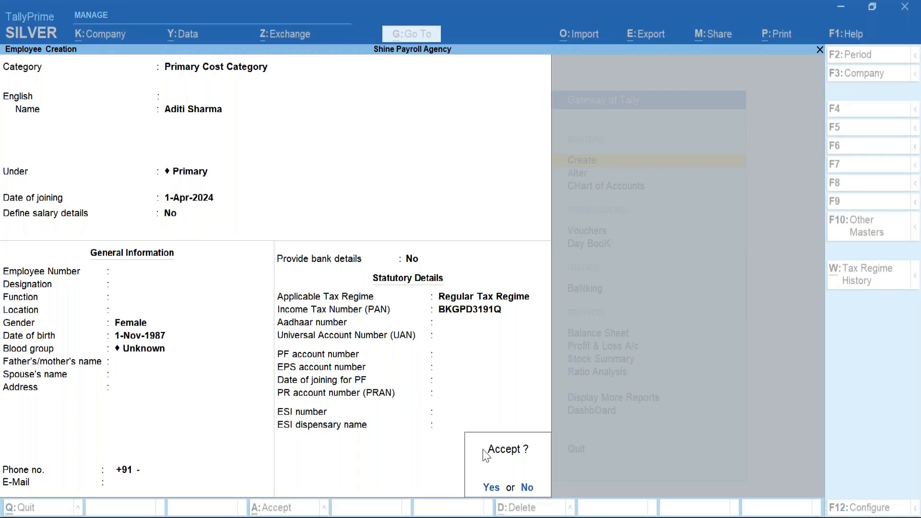
key("Return")
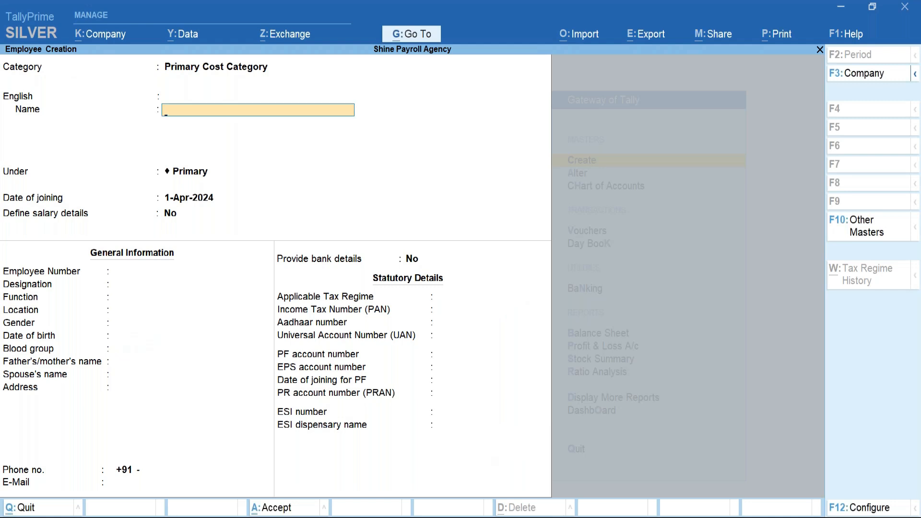
key("Escape")
key("Down")
key("Down")
key("Down")
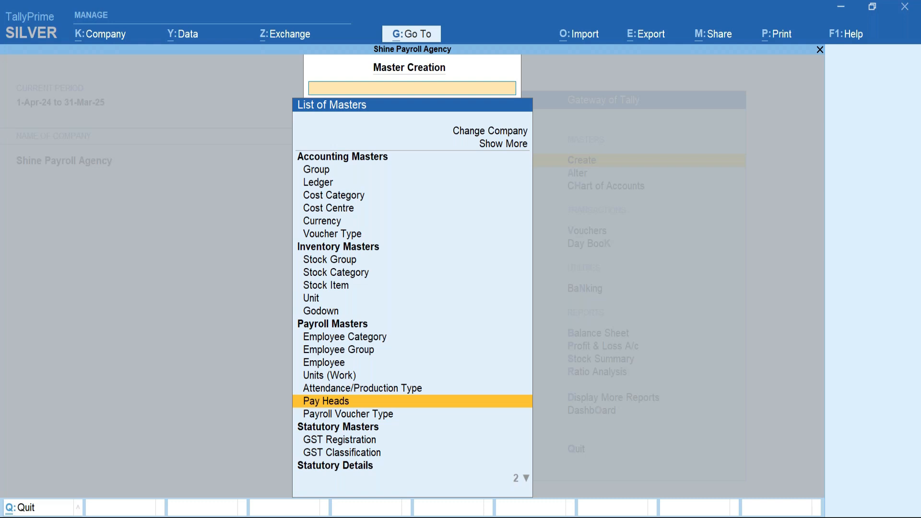
Switch from Create to Alter and open the list of existing pay heads.
key("Escape")
key("Down")
key("Return")
key("Down")
key("Down")
key("Down")
key("Down")
key("Down")
key("Down")
key("Down")
key("Down")
key("Down")
key("Down")
key("Down")
key("Down")
key("Down")
key("Down")
key("Down")
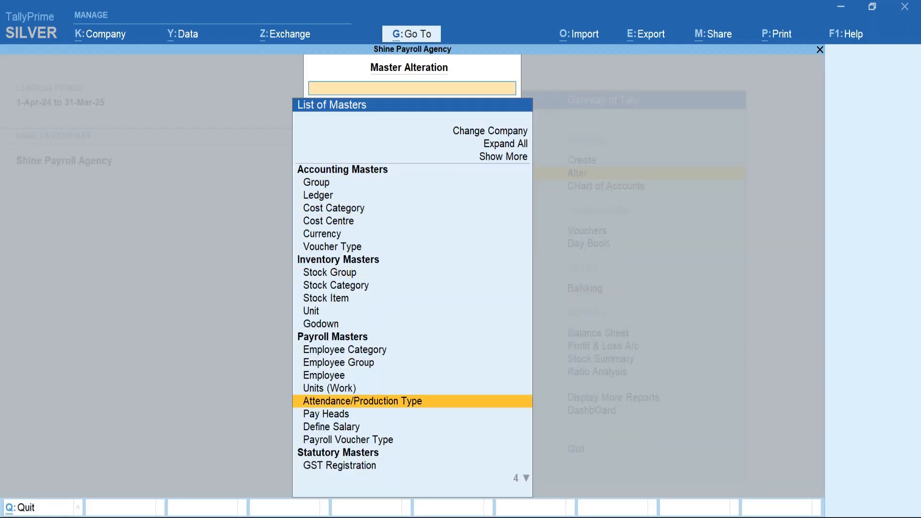
key("Return")
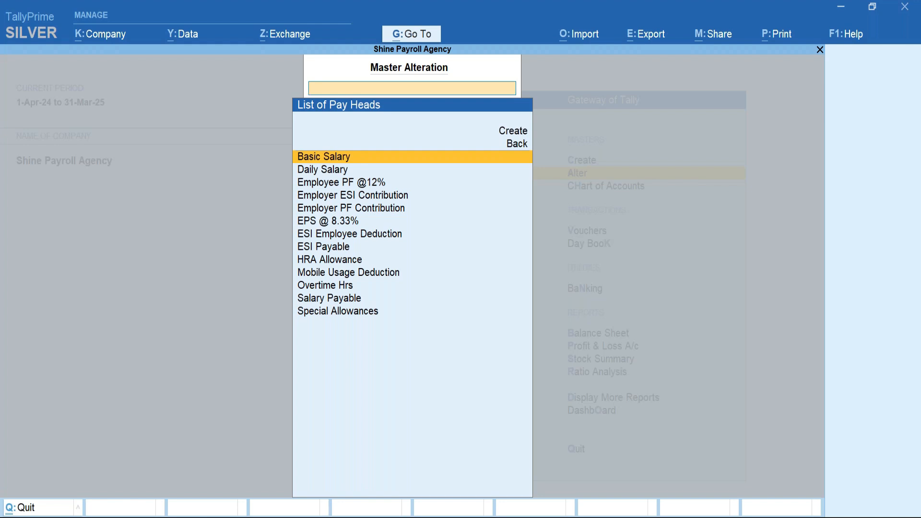
Review Basic Salary's pay head type, then go back to the pay heads list.
key("Return")
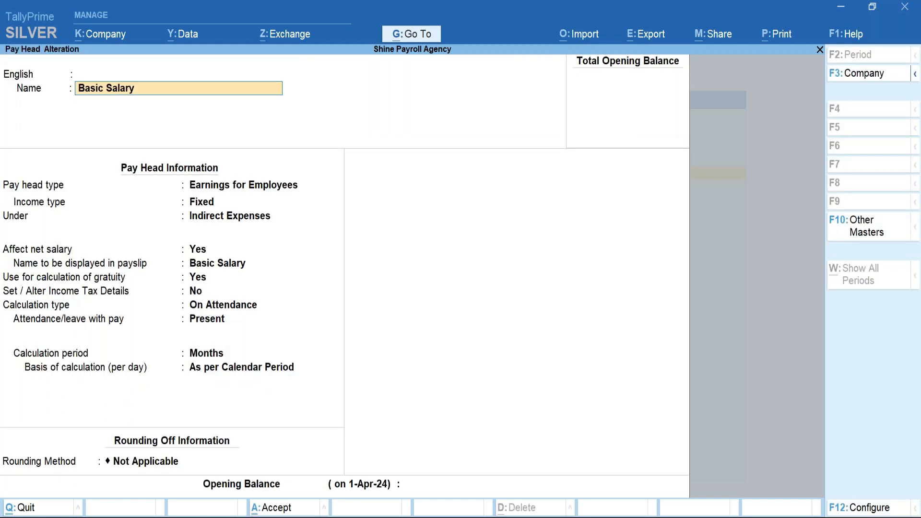
key("Return")
key("Return")
key("Return")
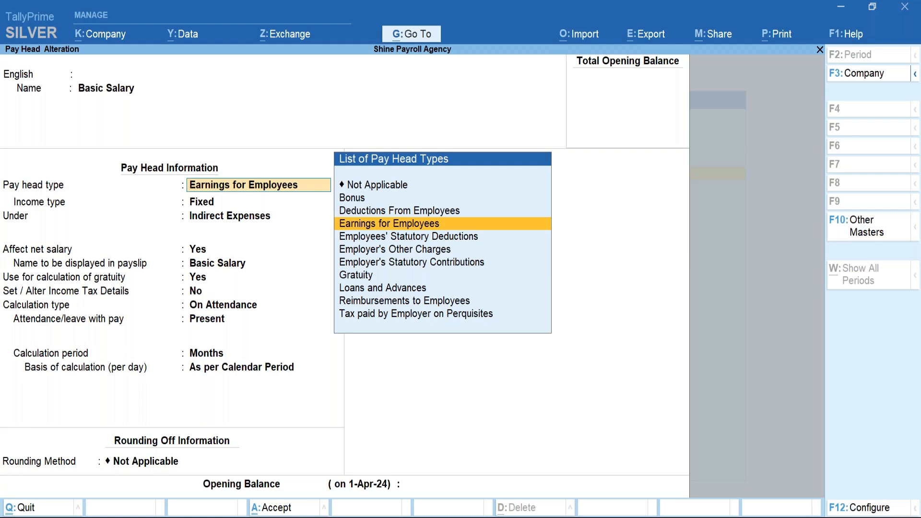
key("BackSpace")
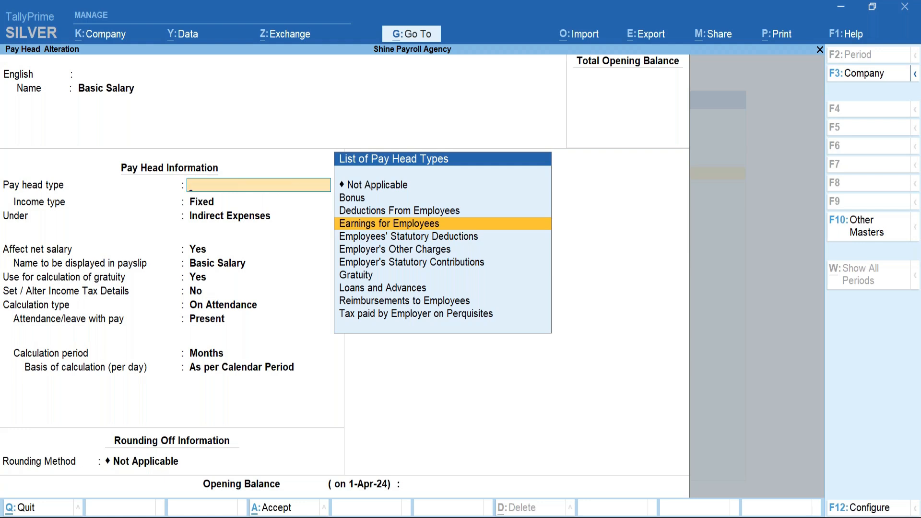
key("Escape")
key("Down")
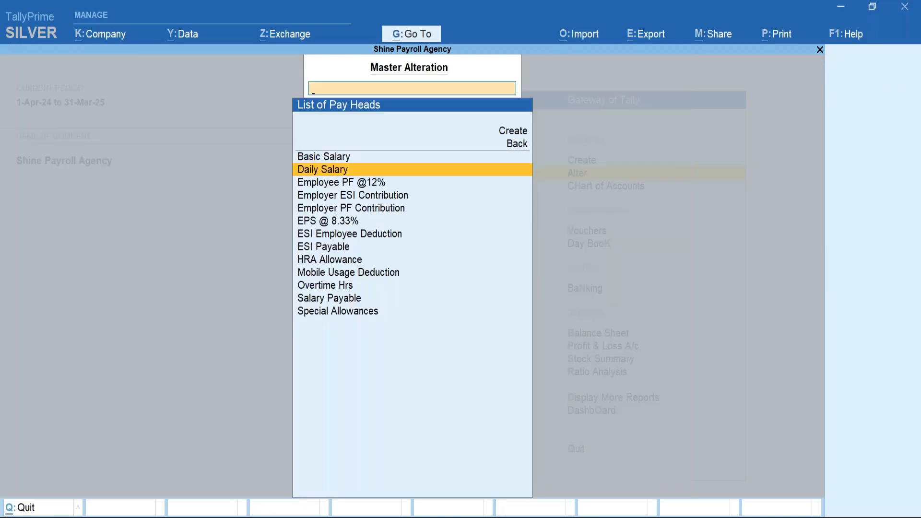
key("Down")
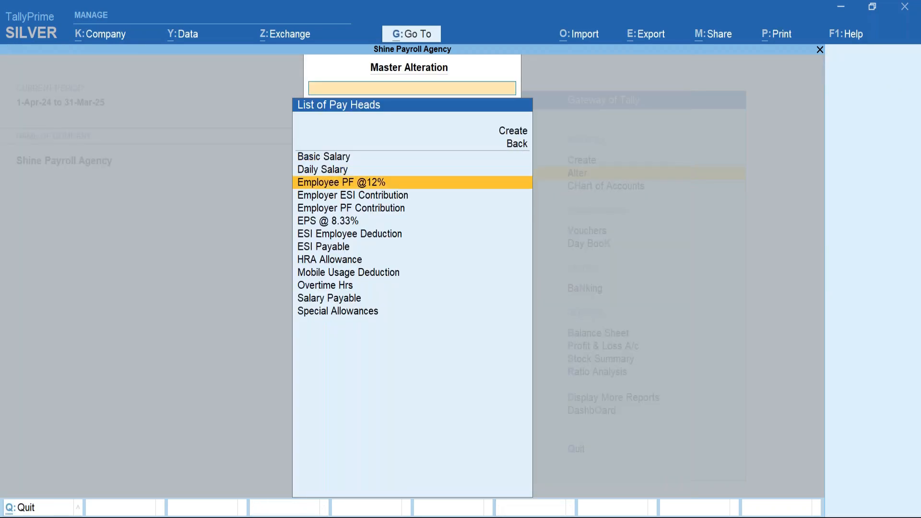
key("Down")
key("Down")
key("Down")
key("Down")
key("Down")
key("Down")
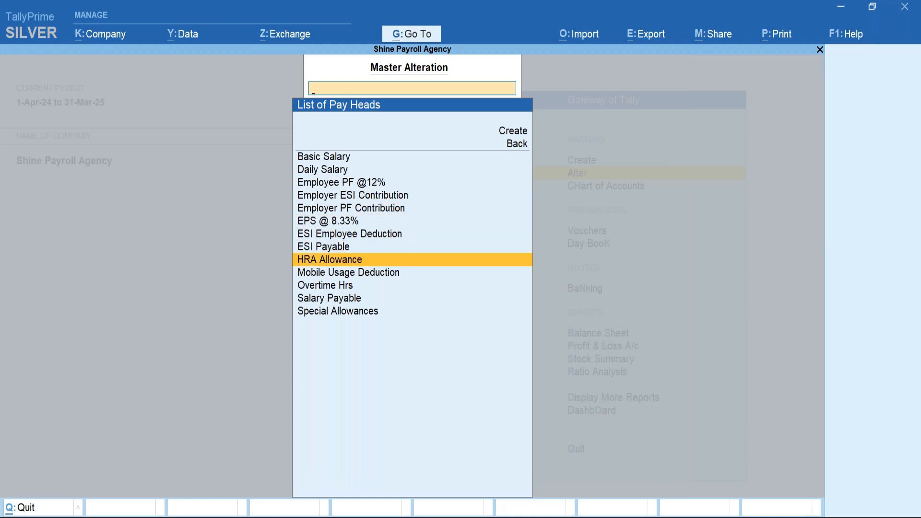
key("Down")
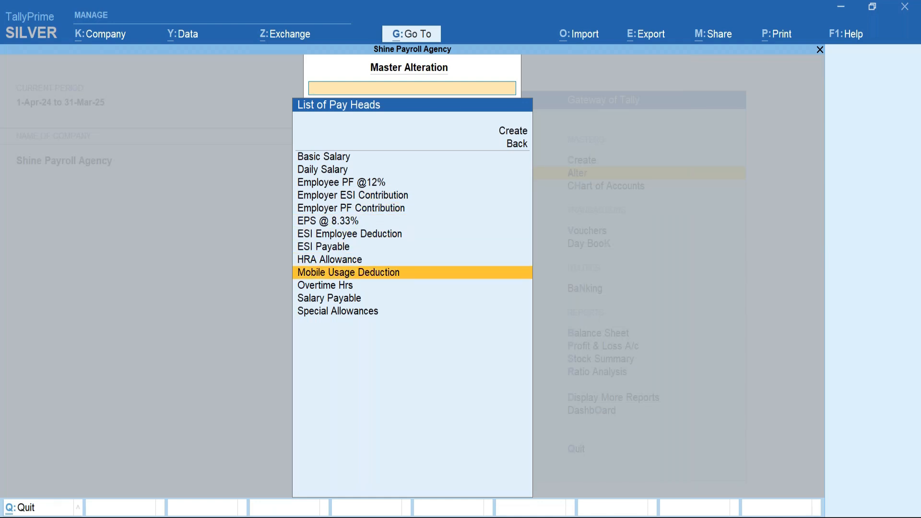
key("Down")
key("Down")
key("Down")
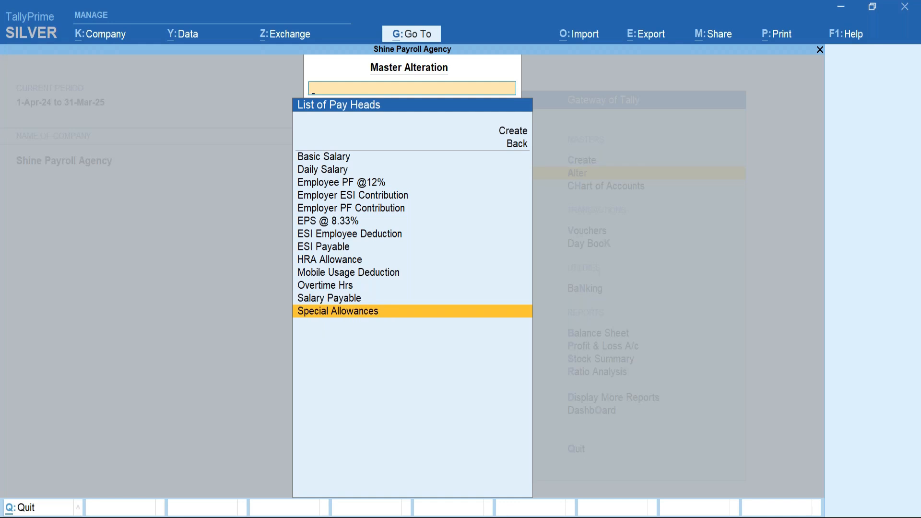
key("Up")
key("Up")
key("Up")
key("Up")
key("Up")
key("Up")
key("Up")
key("Up")
key("Up")
key("Up")
key("Up")
key("Up")
key("Up")
key("Up")
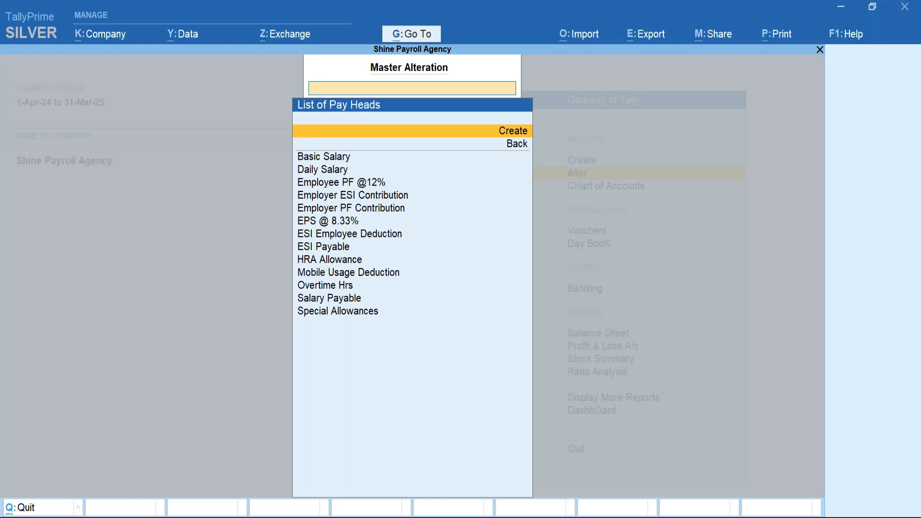
Begin a new pay head named 'Income Tax on Salary', correcting the capitalised typing.
key("Return")
type("INCOME")
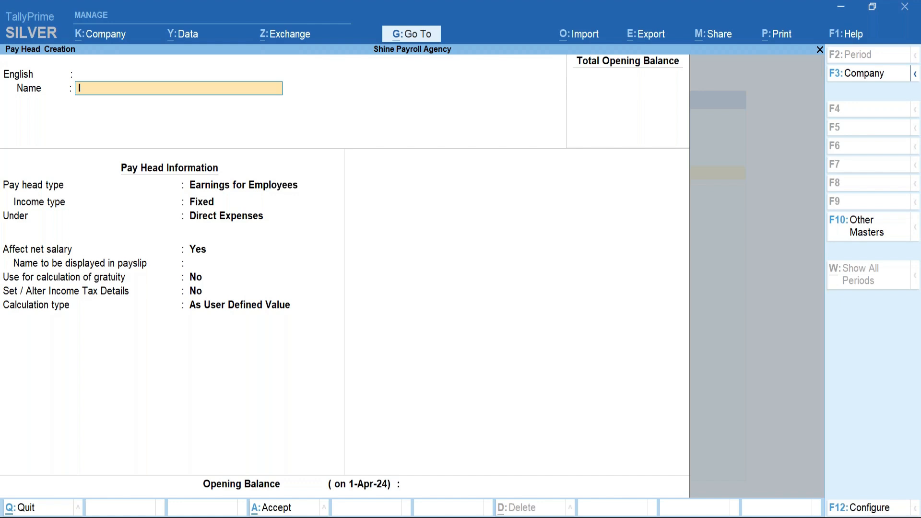
key("BackSpace")
key("BackSpace")
key("BackSpace")
key("BackSpace")
key("BackSpace")
type("NCOME")
key("BackSpace")
key("BackSpace")
key("BackSpace")
key("BackSpace")
key("BackSpace")
type("ncome Tax on Salary")
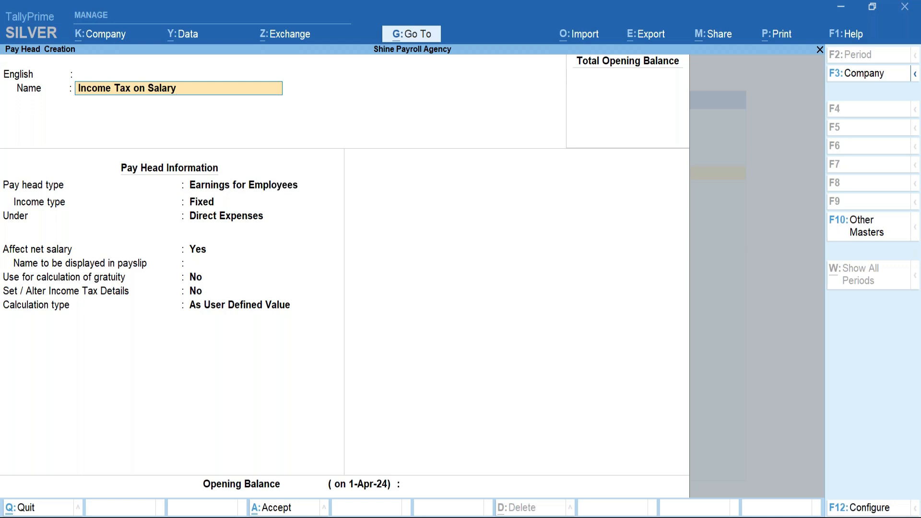
key("Return")
key("Return")
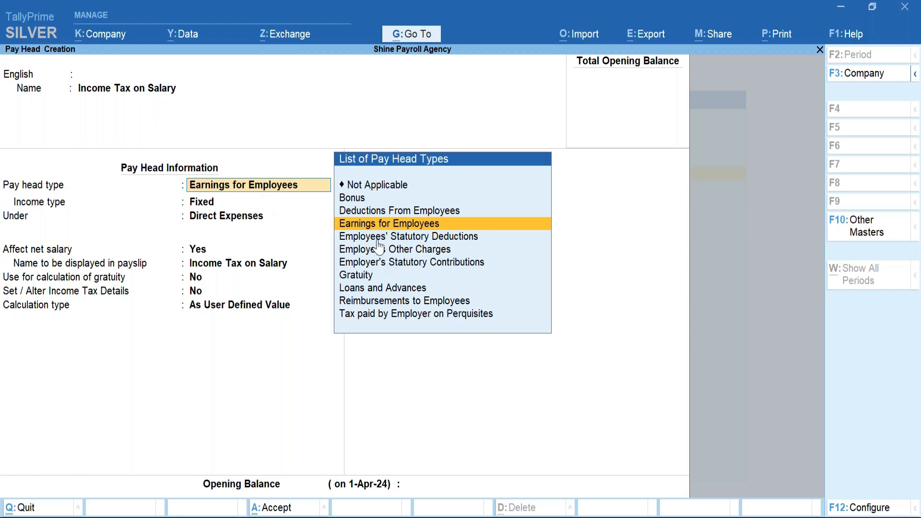
Set pay head type to Employees' Statutory Deductions and statutory pay type to Income Tax.
key("Down")
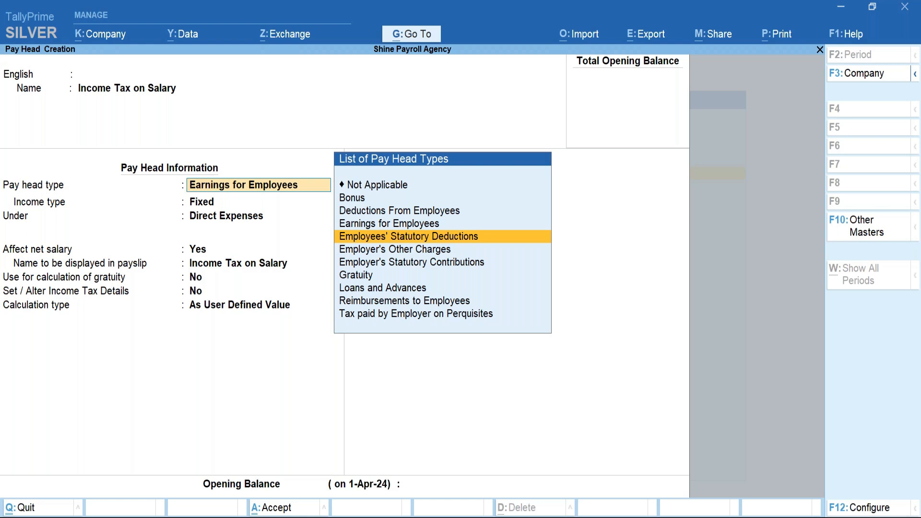
key("Return")
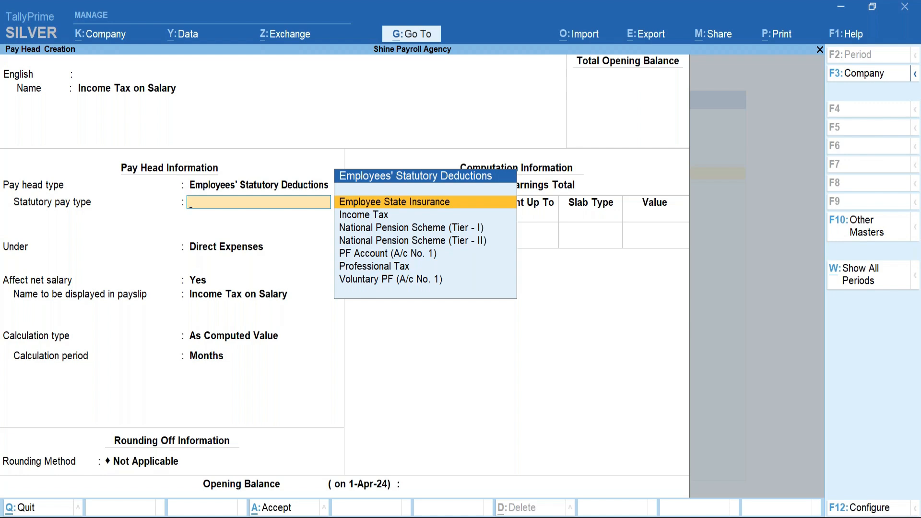
key("Down")
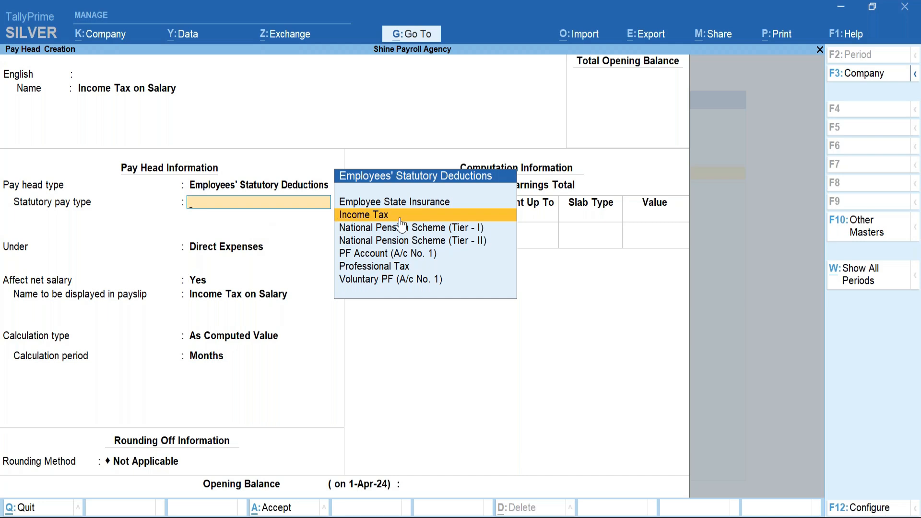
key("Return")
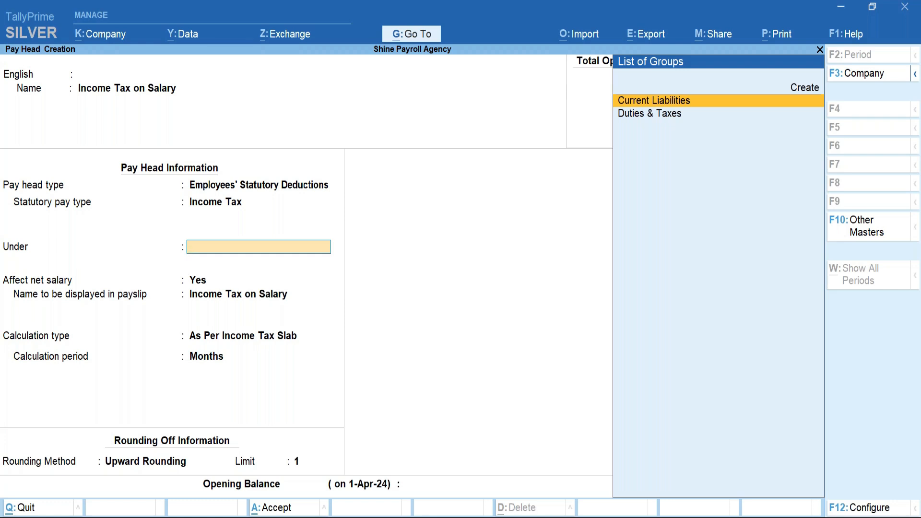
Select Current Liabilities as the group, keep Affect Net Salary as Yes, and accept the payslip name.
key("Return")
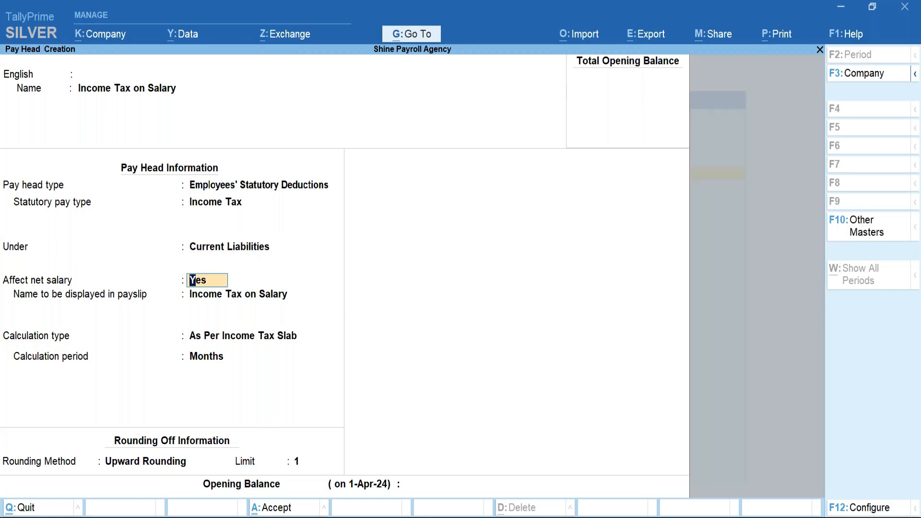
key("Return")
key("Return")
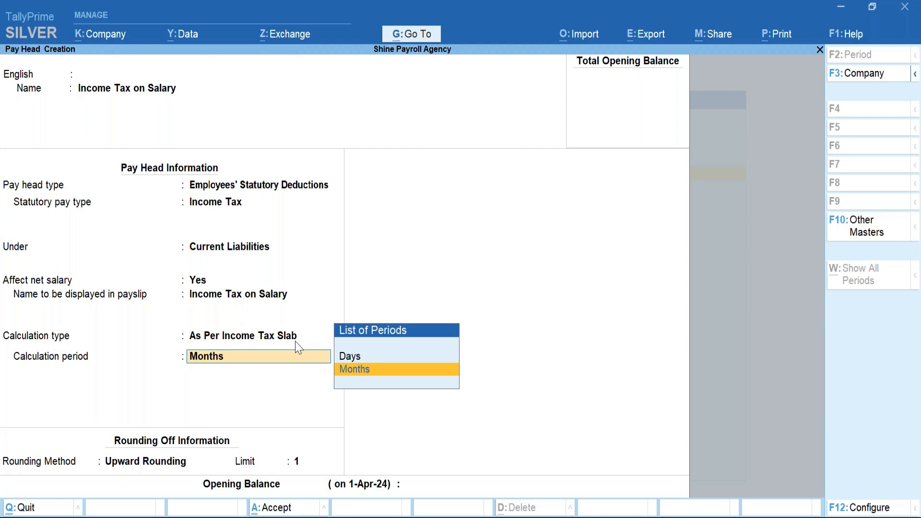
key("BackSpace")
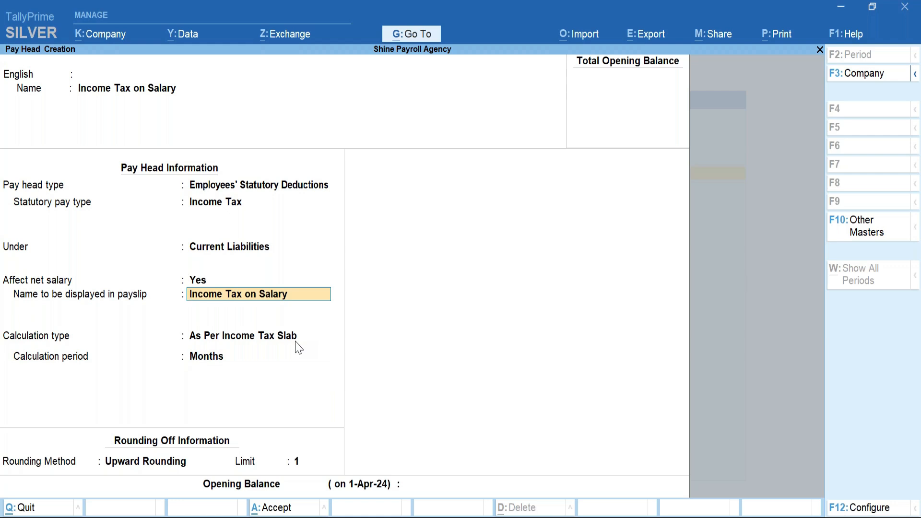
key("Return")
key("BackSpace")
key("Return")
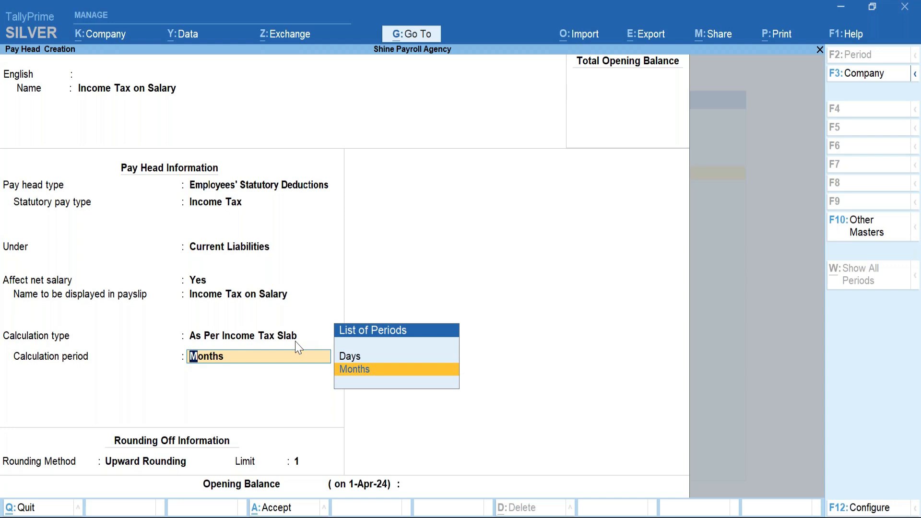
key("Return")
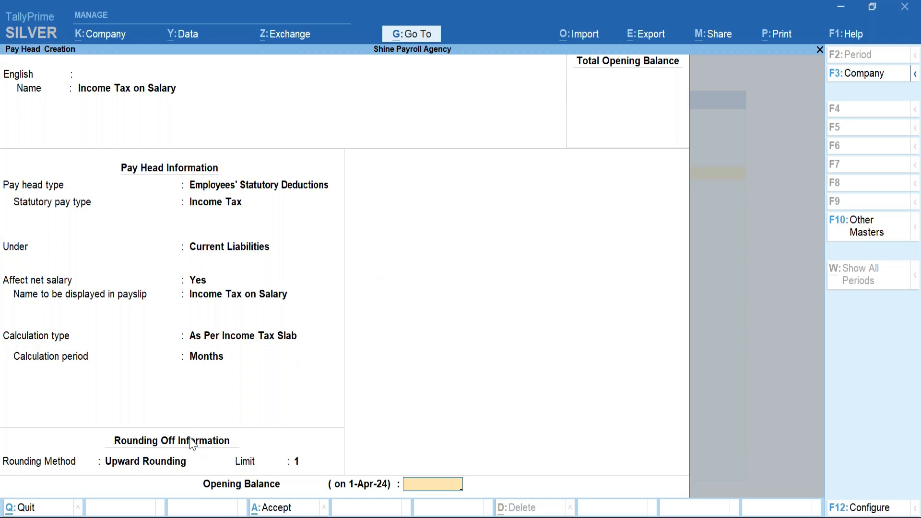
key("BackSpace")
key("Return")
key("BackSpace")
key("Return")
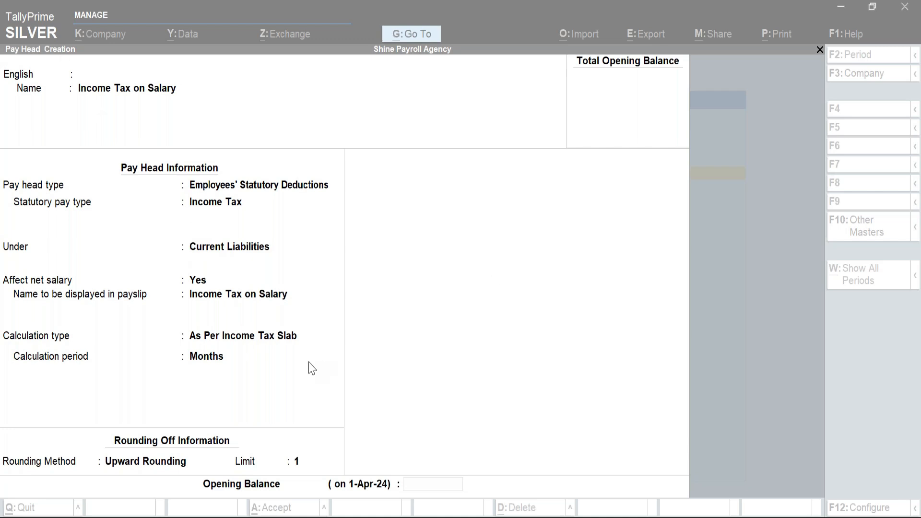
Leave the opening balance blank and bring up the pay head's Accept prompt.
left_click(441, 490)
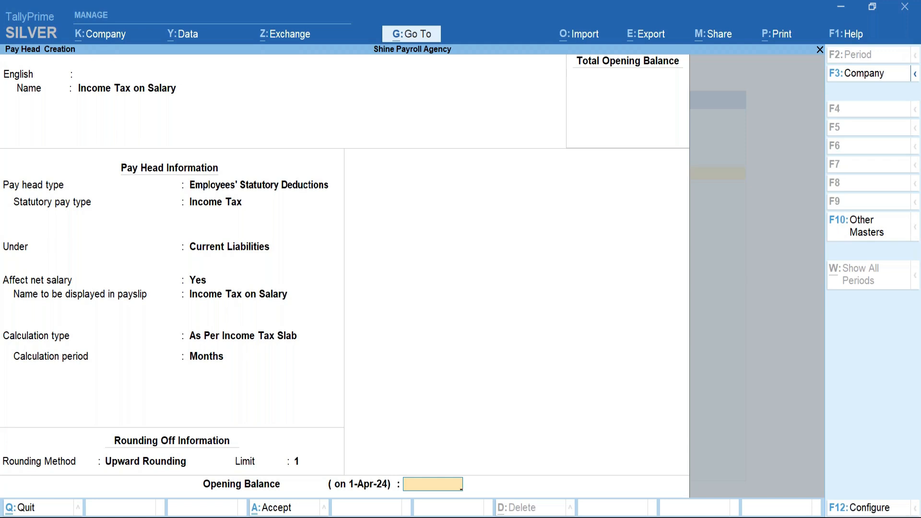
key("Return")
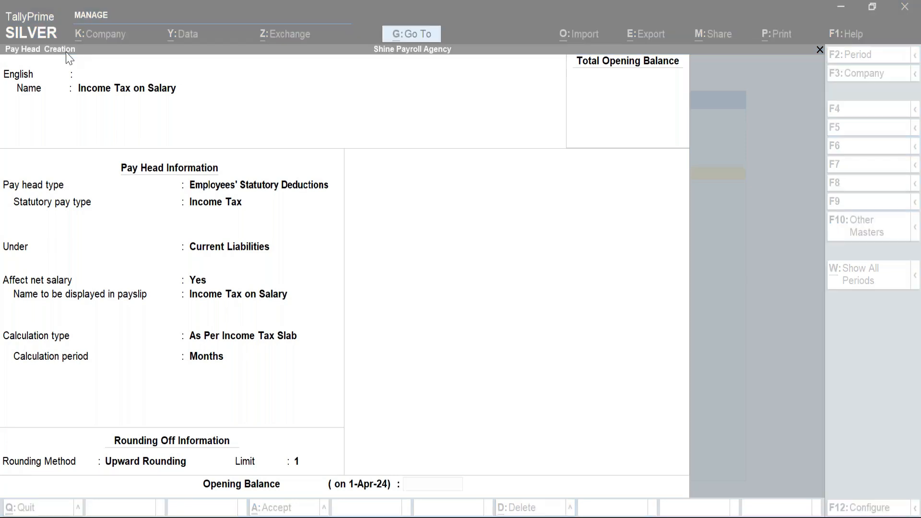
left_click(464, 411)
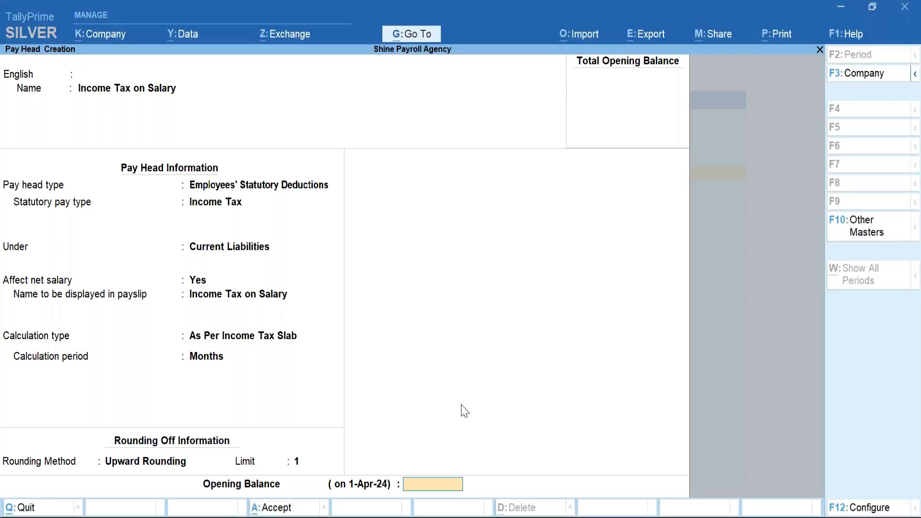
key("Return")
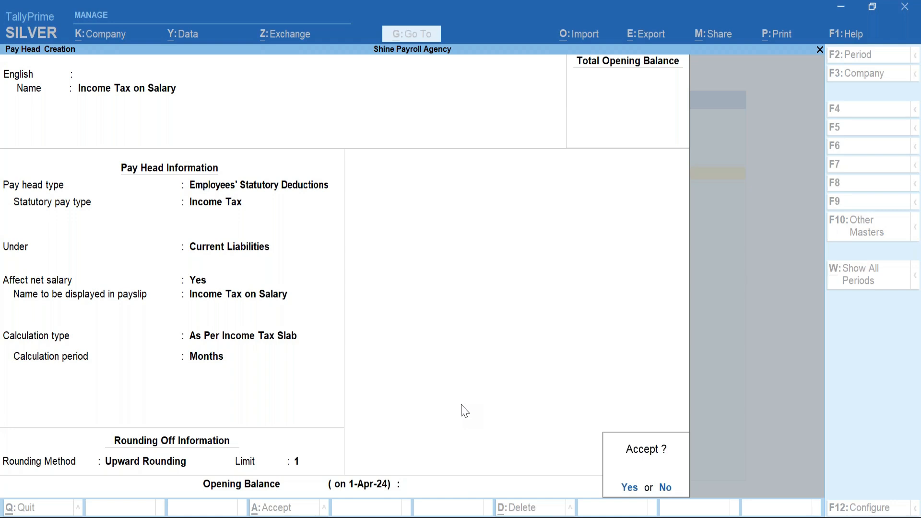
Save the Income Tax on Salary pay head and go back to the Gateway.
key("Return")
key("Escape")
key("Return")
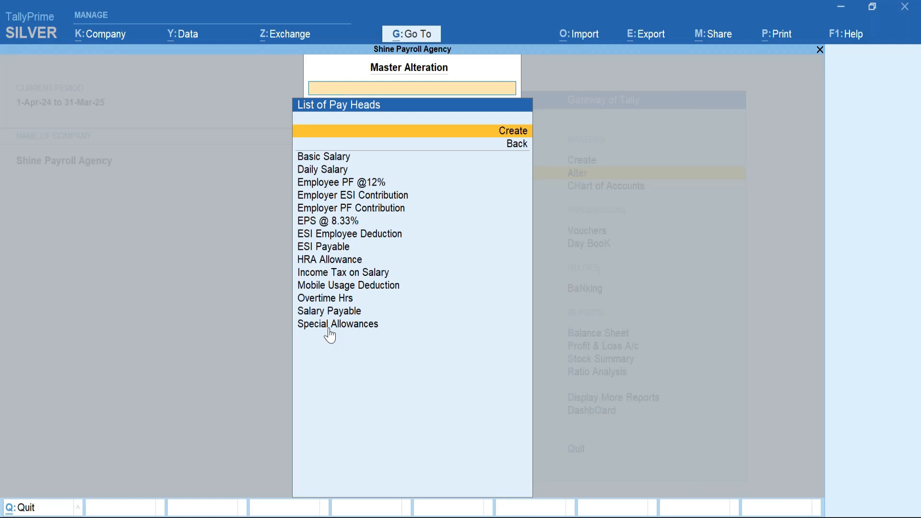
key("Escape")
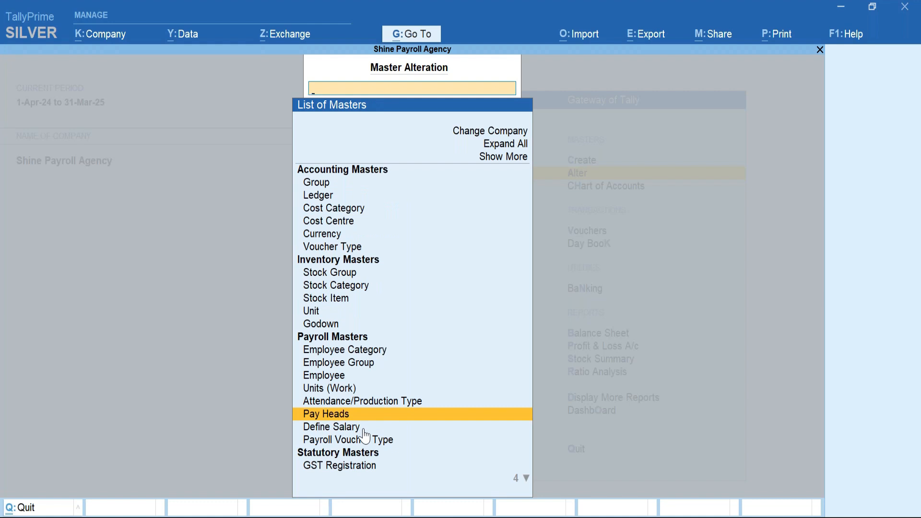
key("Escape")
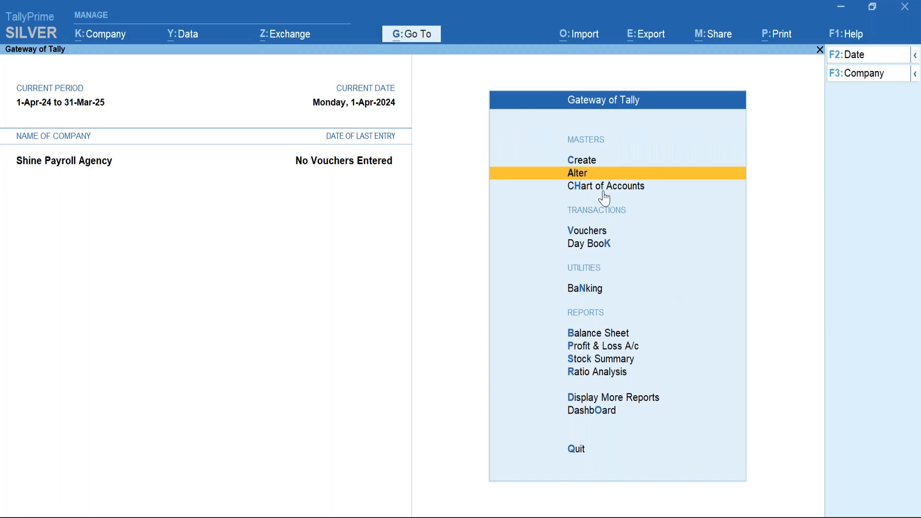
Open Alter > Define Salary and highlight the first individual employee.
key("Return")
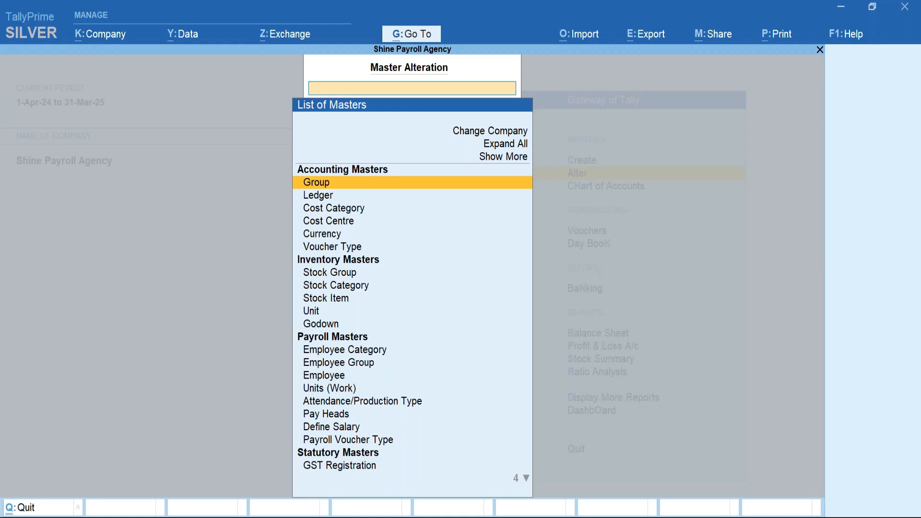
key("Down")
key("Down")
key("Down")
key("Down")
key("Down")
key("Down")
key("Down")
key("Down")
key("Down")
key("Down")
key("Down")
key("Down")
key("Down")
key("Down")
key("Down")
key("Down")
key("Down")
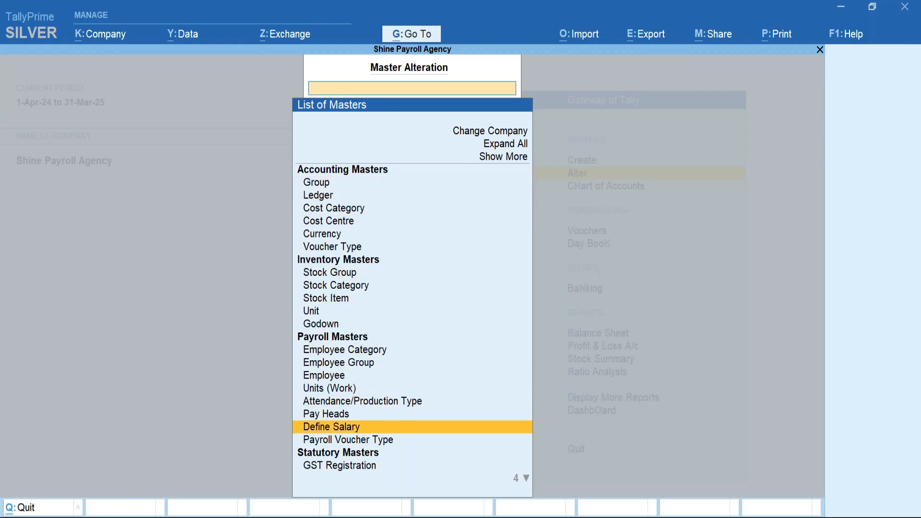
key("Return")
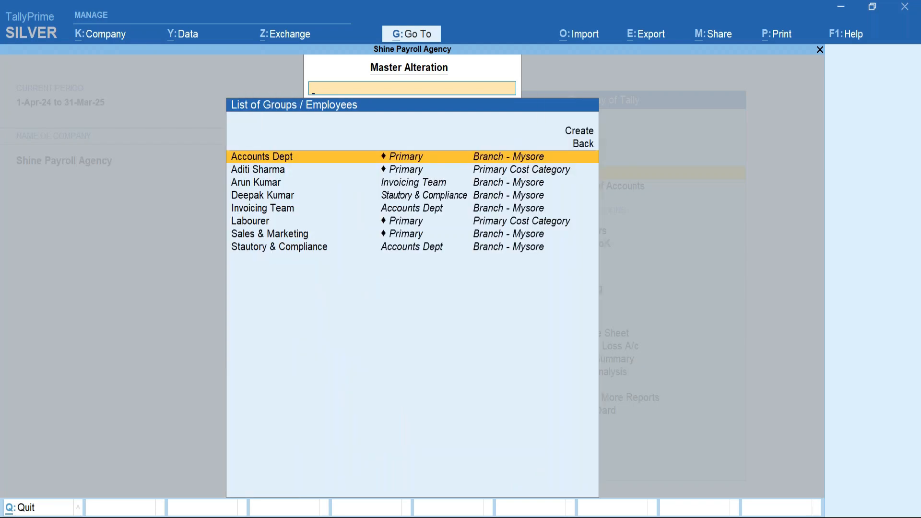
key("Down")
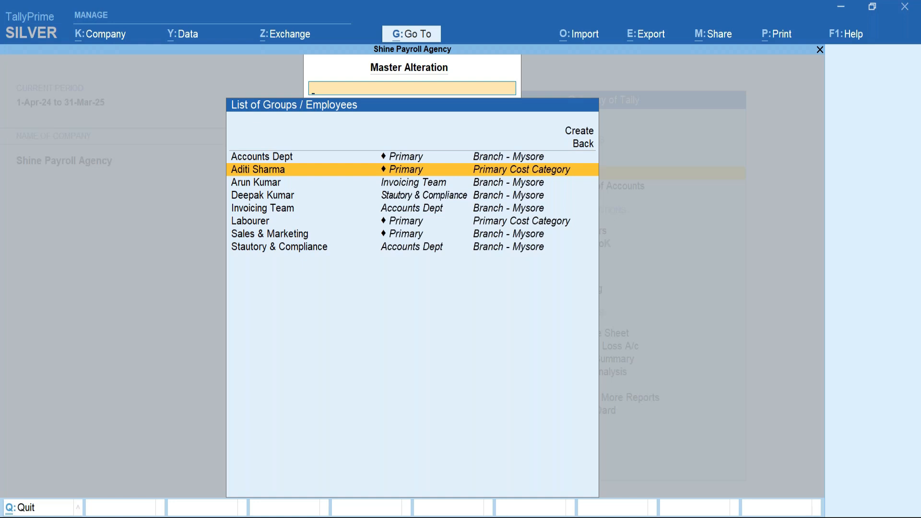
Open the employee's salary details effective 1-Apr-24 and choose Start Afresh.
key("Return")
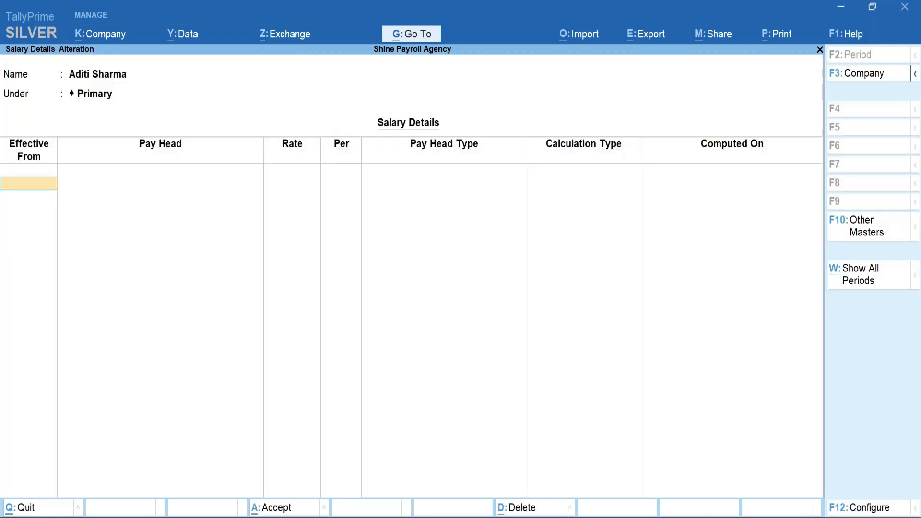
type("1")
key("Return")
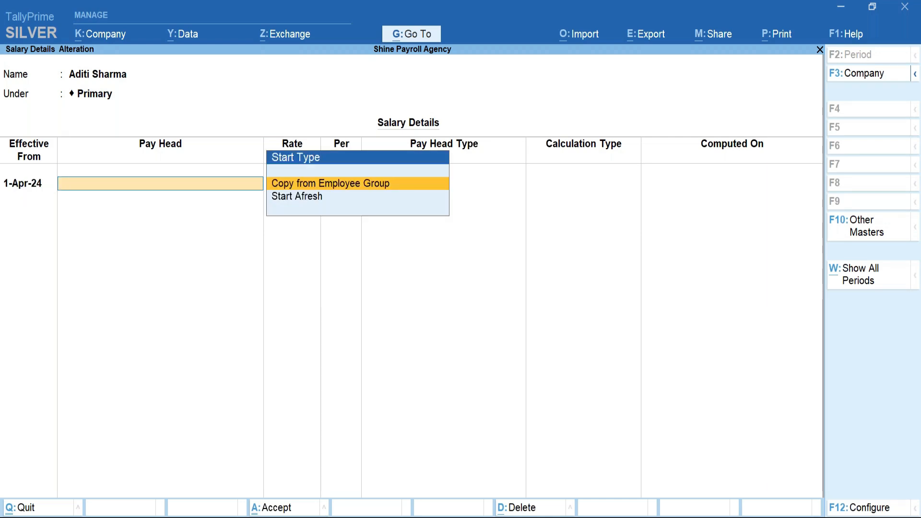
key("Down")
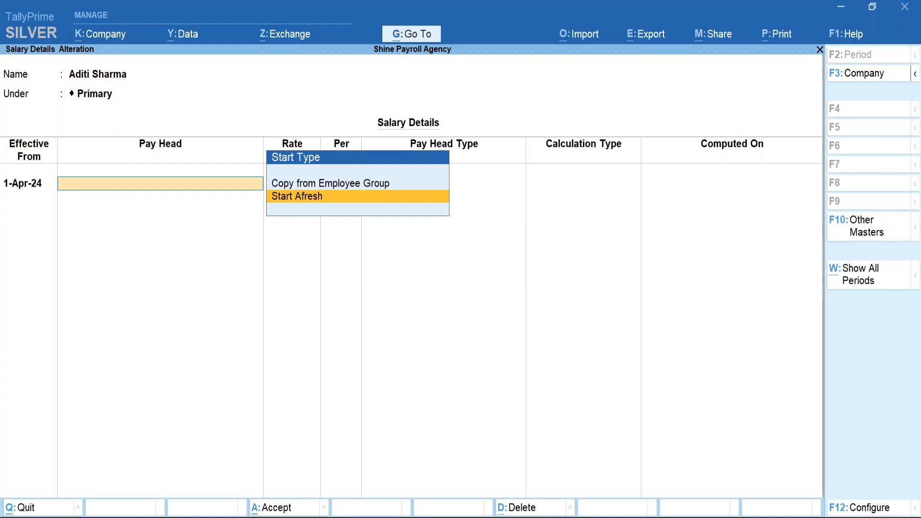
key("Return")
key("Down")
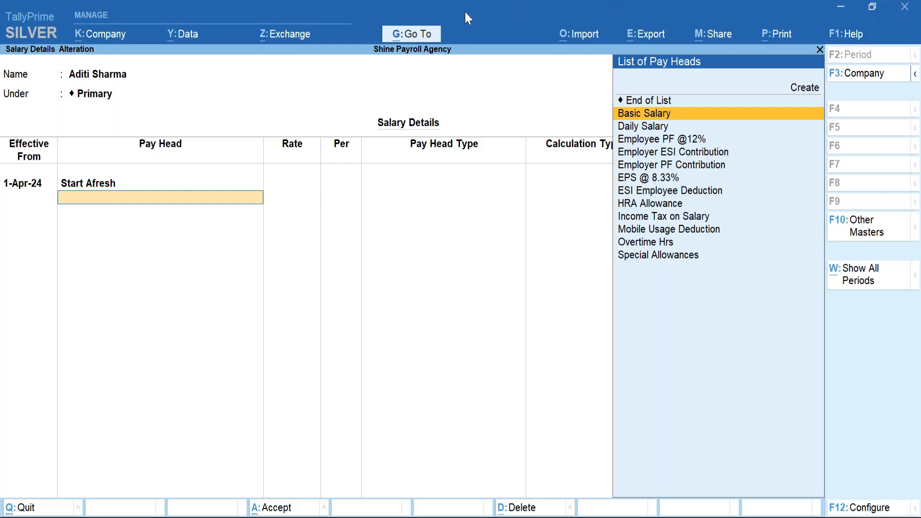
Add the earnings: Basic Salary 25,000, HRA Allowance 5,000 and Special Allowances 2,000 per month.
key("ctrl+2")
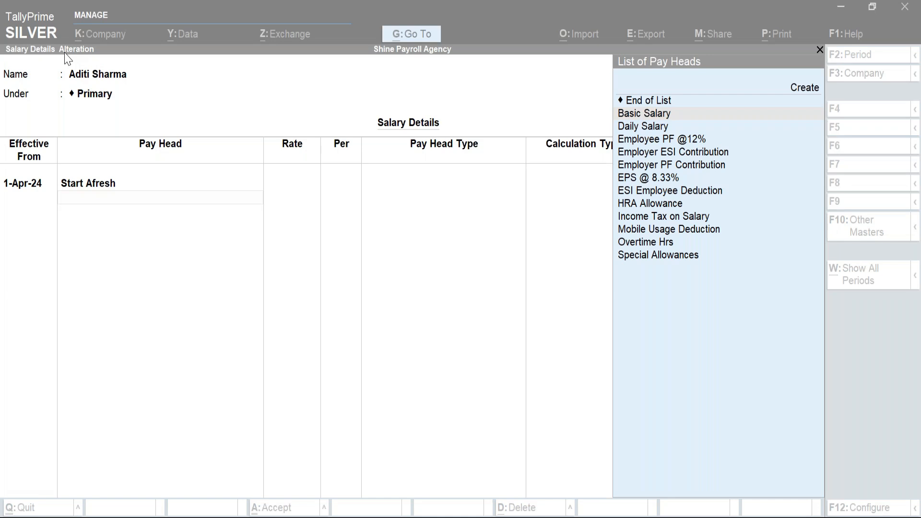
left_click(156, 199)
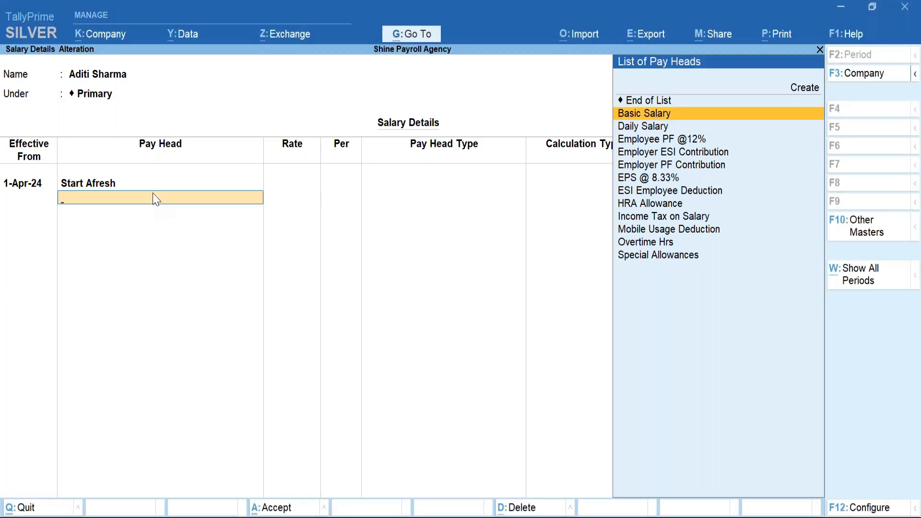
key("Return")
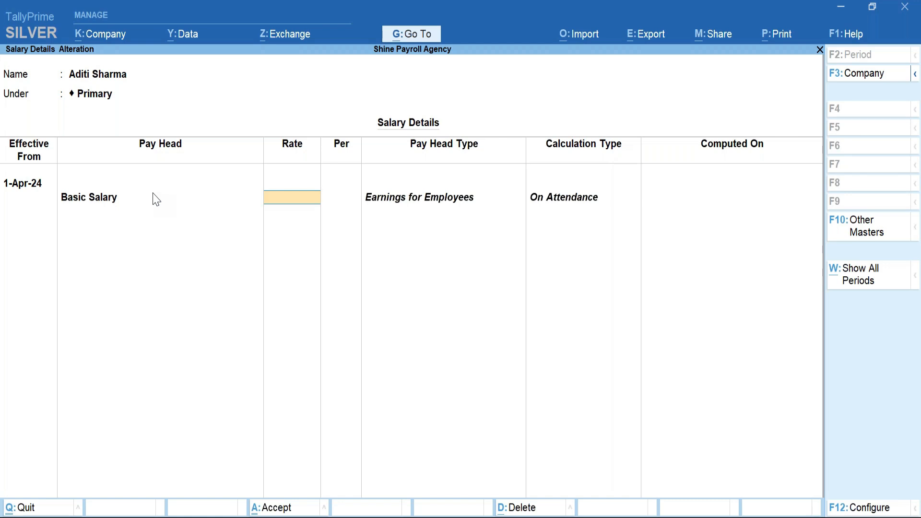
type("25000")
key("Return")
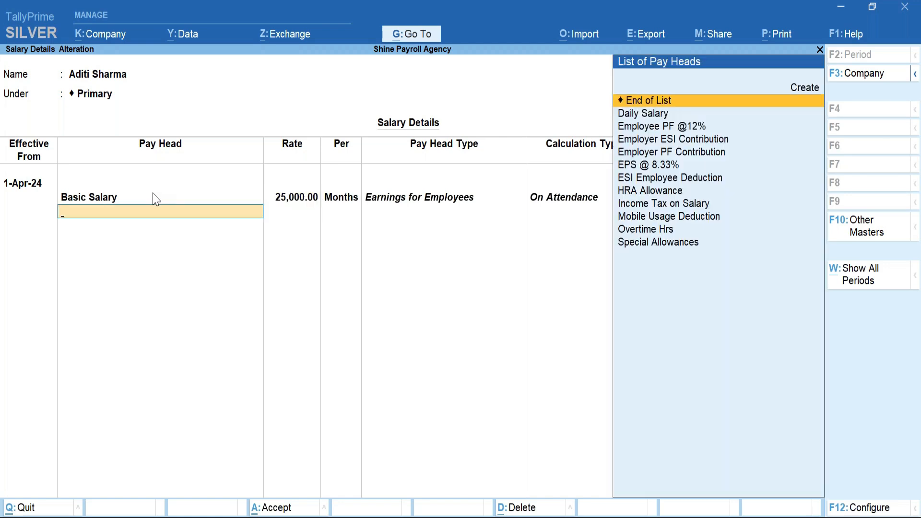
key("Down")
key("Down")
key("Down")
key("Down")
key("Down")
key("Down")
key("Down")
key("Down")
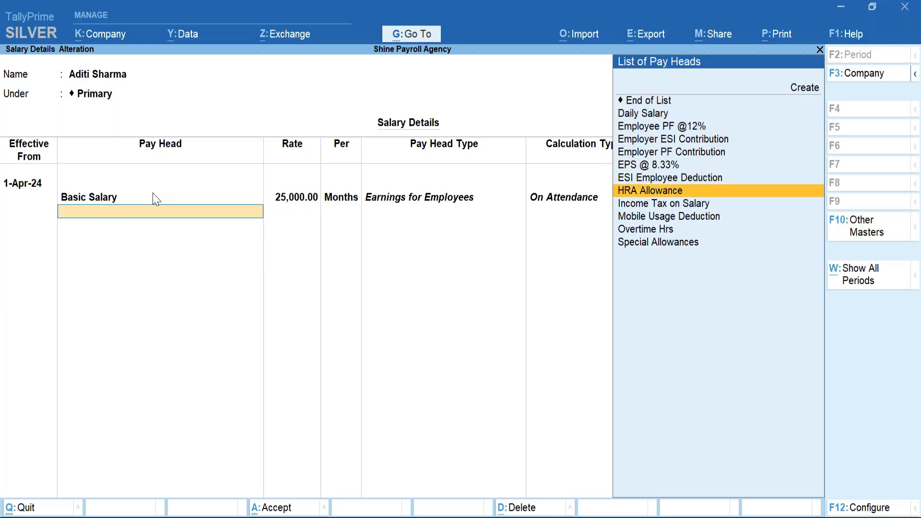
key("Down")
key("Up")
key("Up")
key("Return")
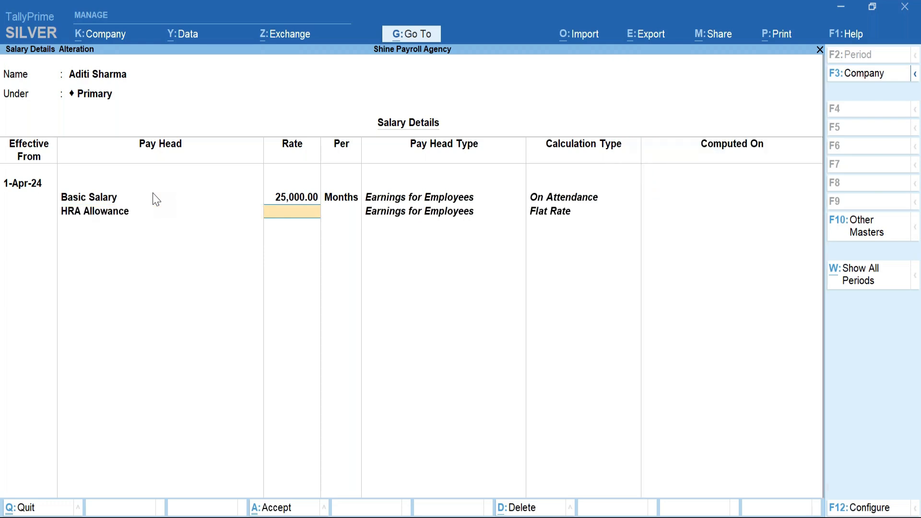
type("5000")
key("Return")
key("Down")
key("Down")
key("Down")
key("Down")
key("Down")
key("Down")
key("Down")
key("Down")
key("Down")
key("Down")
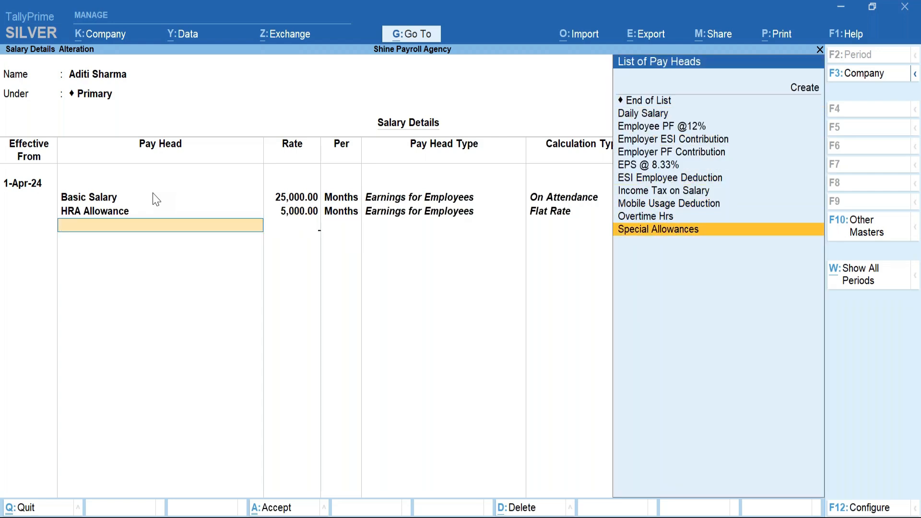
key("Return")
type("2000")
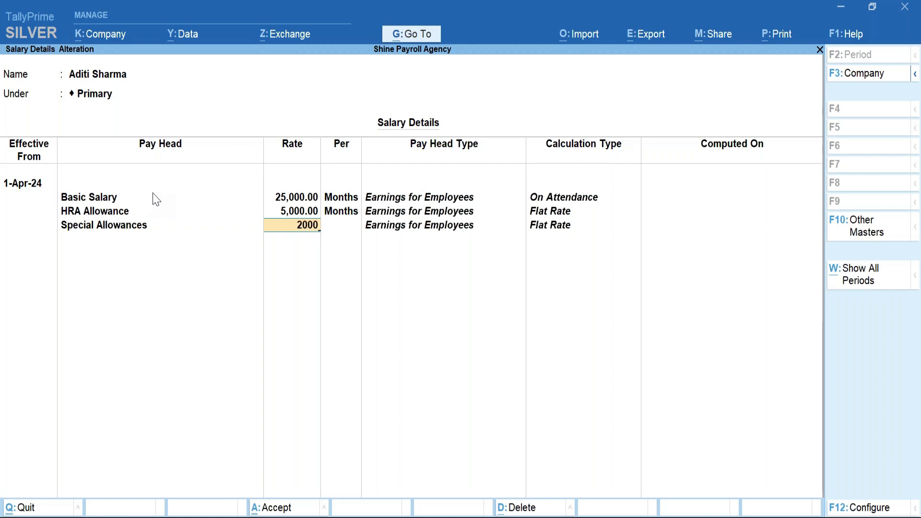
key("Return")
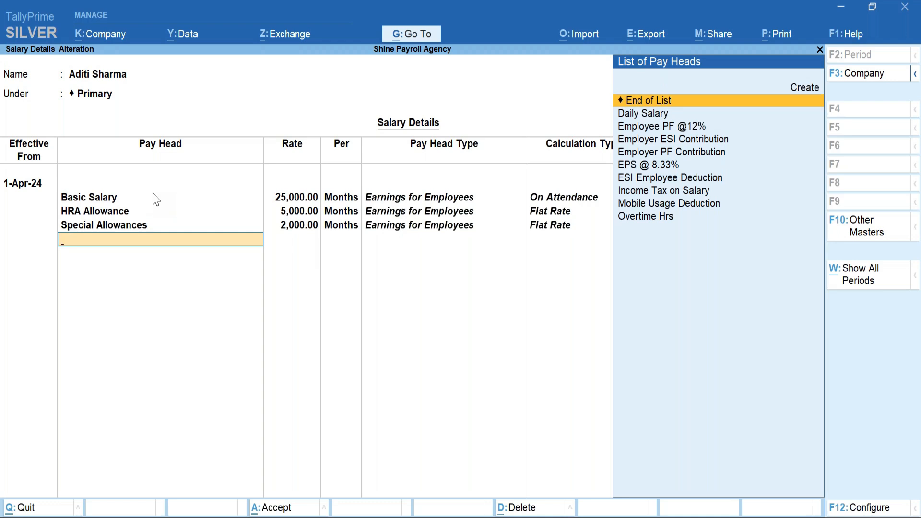
key("Down")
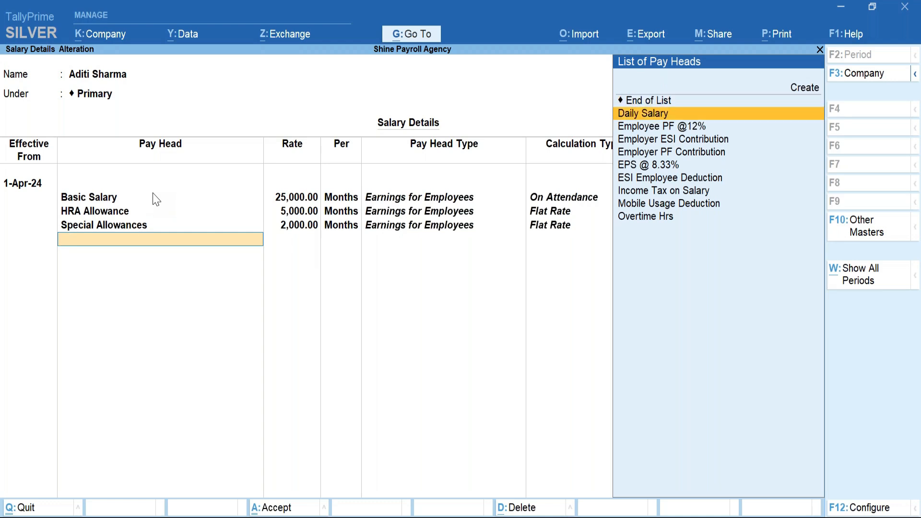
key("Down")
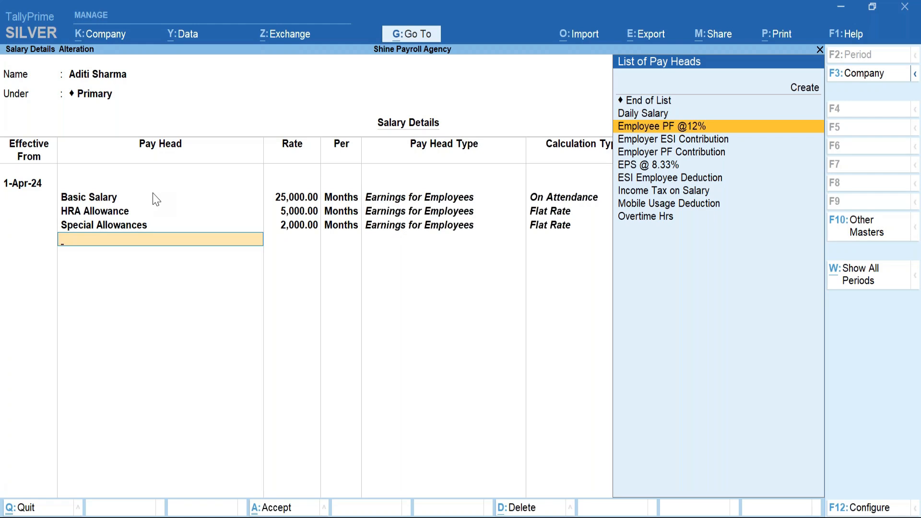
key("Return")
key("Down")
key("Down")
key("Down")
key("Down")
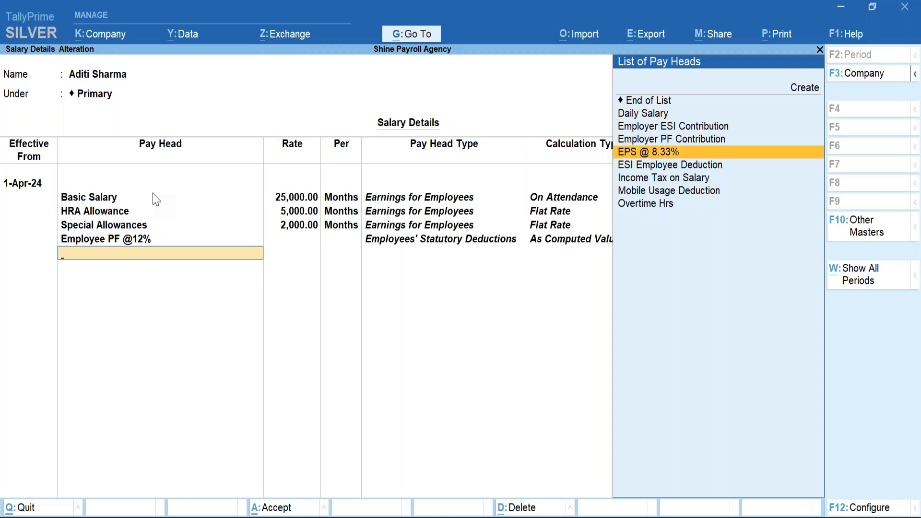
key("Return")
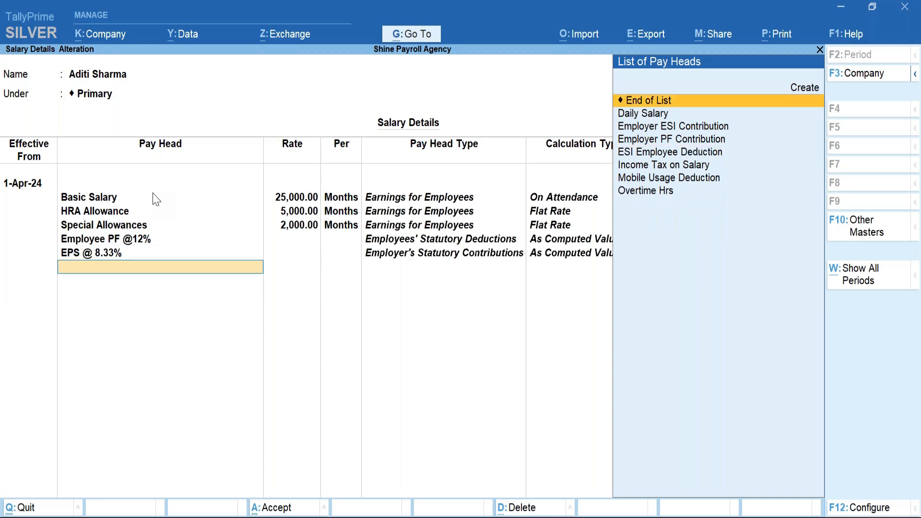
key("Down")
key("Down")
key("Down")
key("Down")
key("Down")
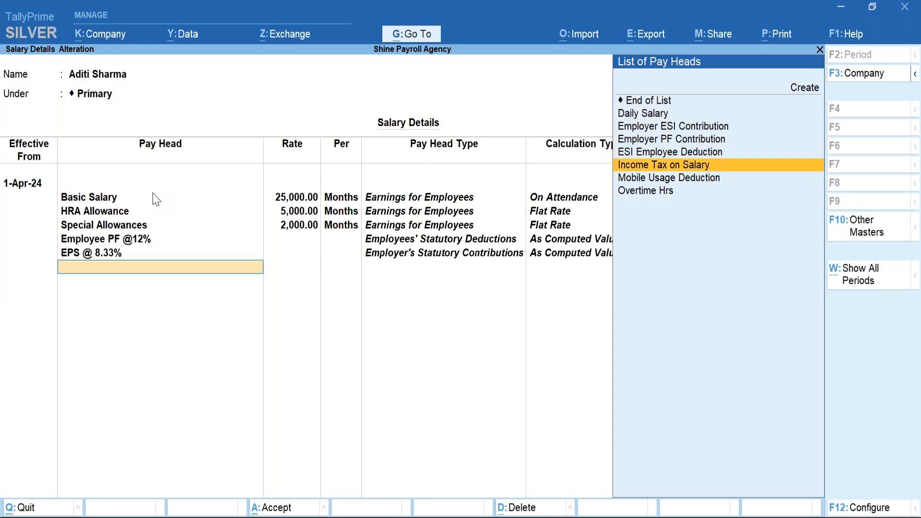
key("Up")
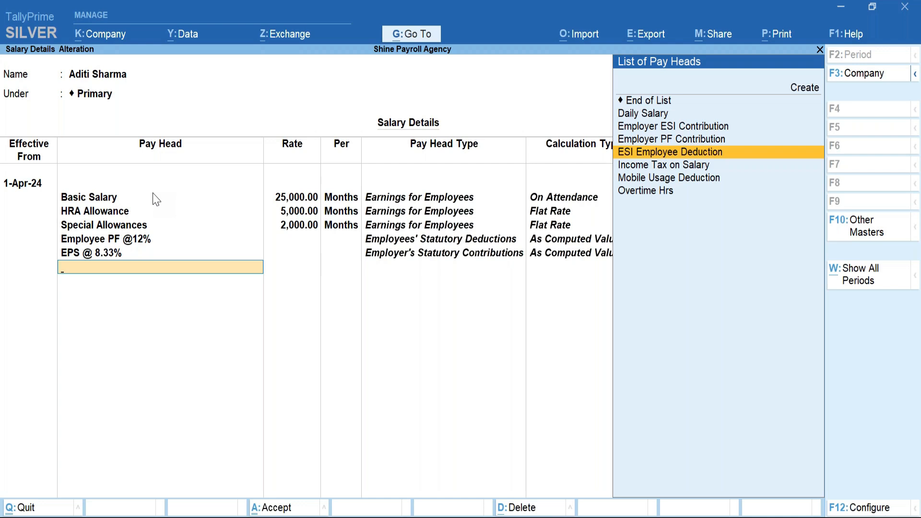
key("Up")
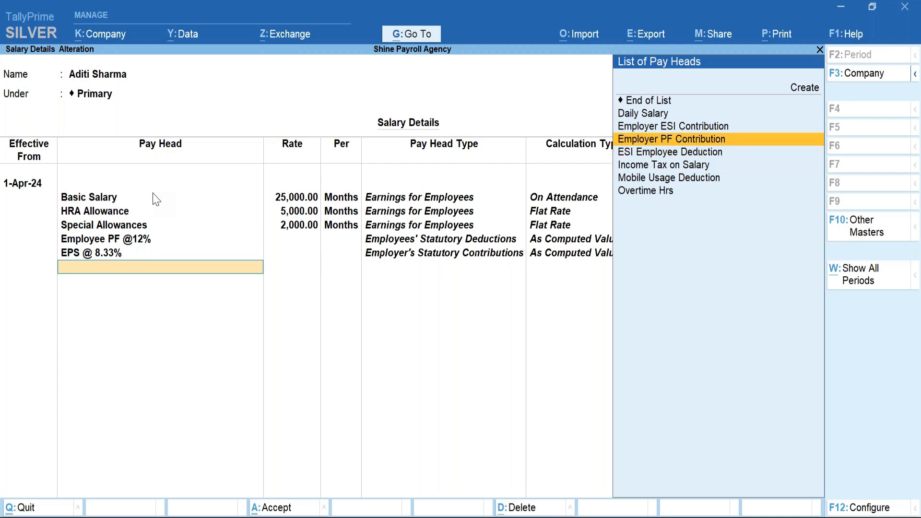
key("Return")
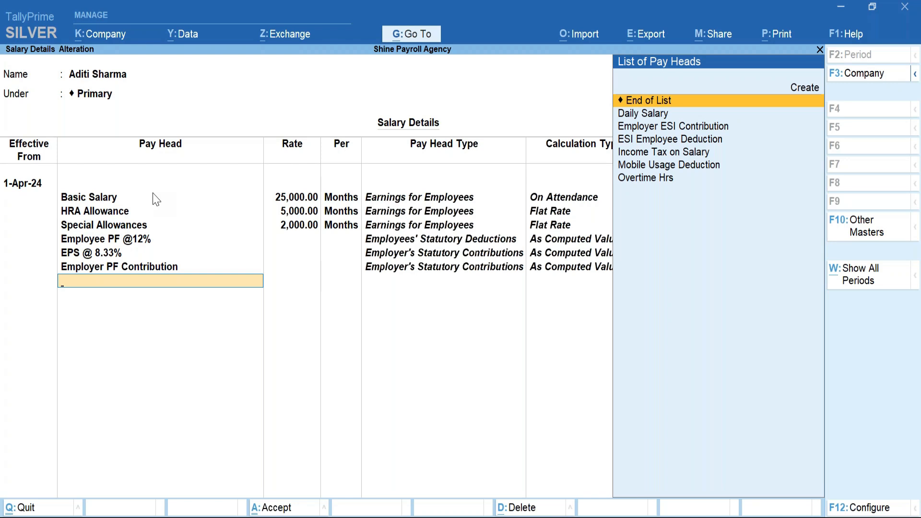
key("Down")
key("Down")
key("Down")
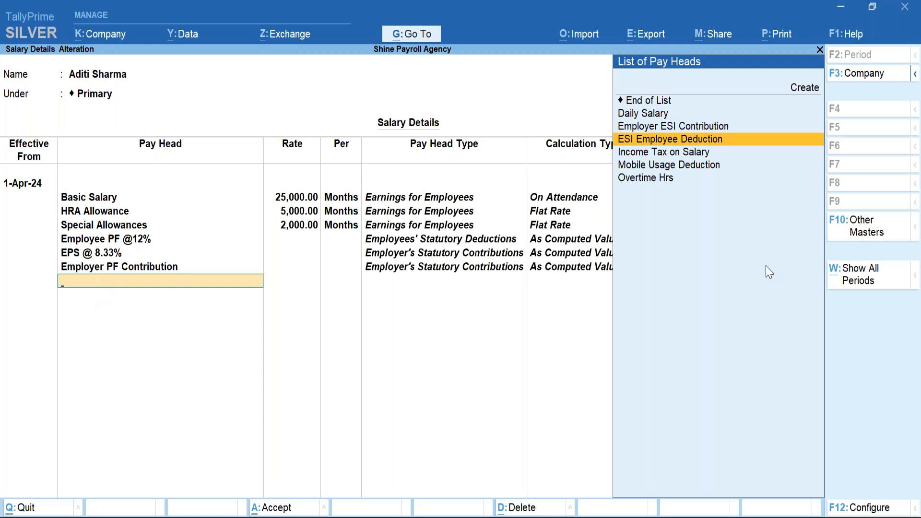
key("Down")
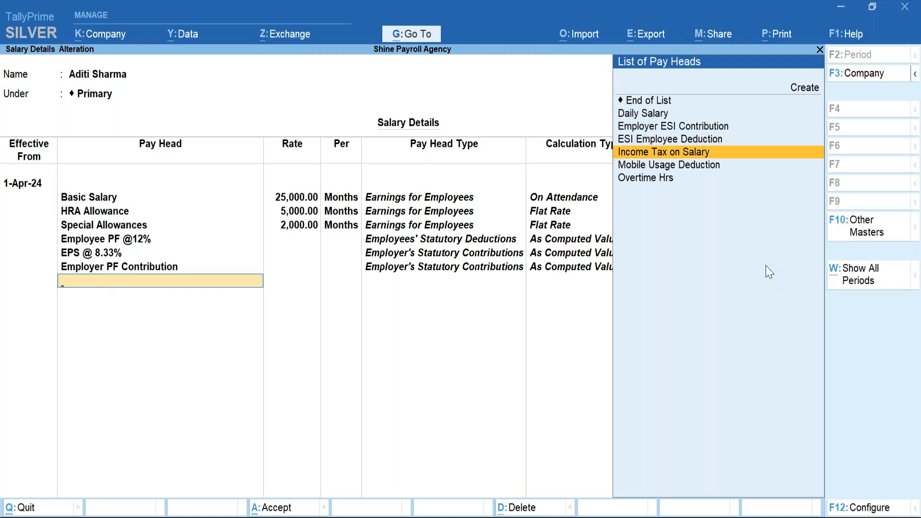
key("Return")
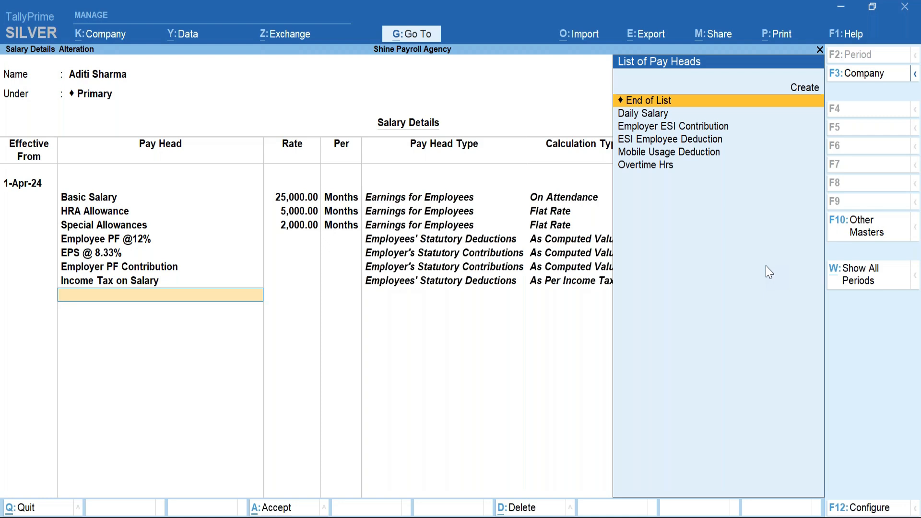
End the pay head list, leaving seven pay heads with their computation bases.
key("Return")
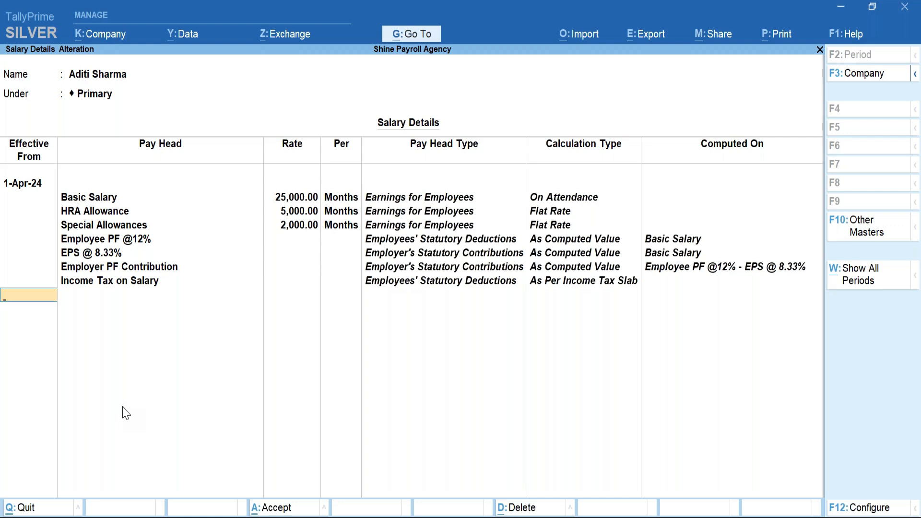
left_click(65, 52)
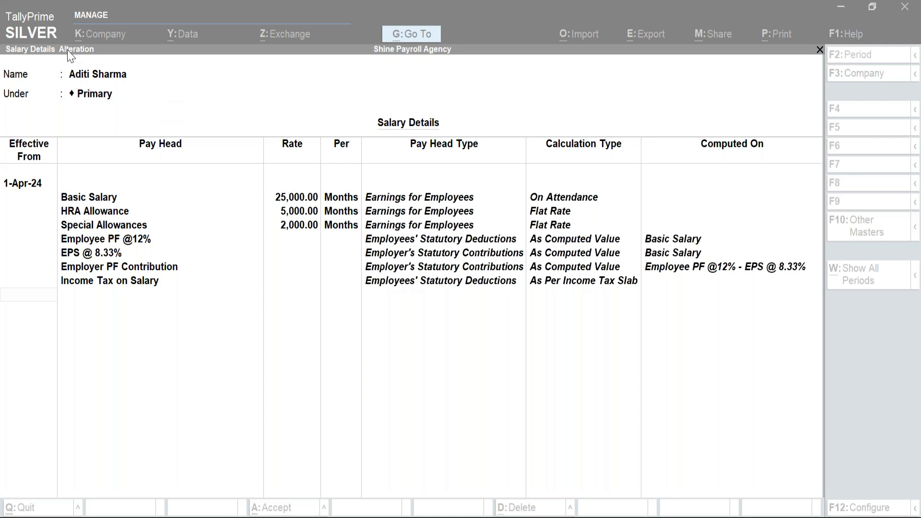
Open the EPS @ 8.33% pay head and review how its contribution is computed.
left_click(126, 248)
left_click(126, 249)
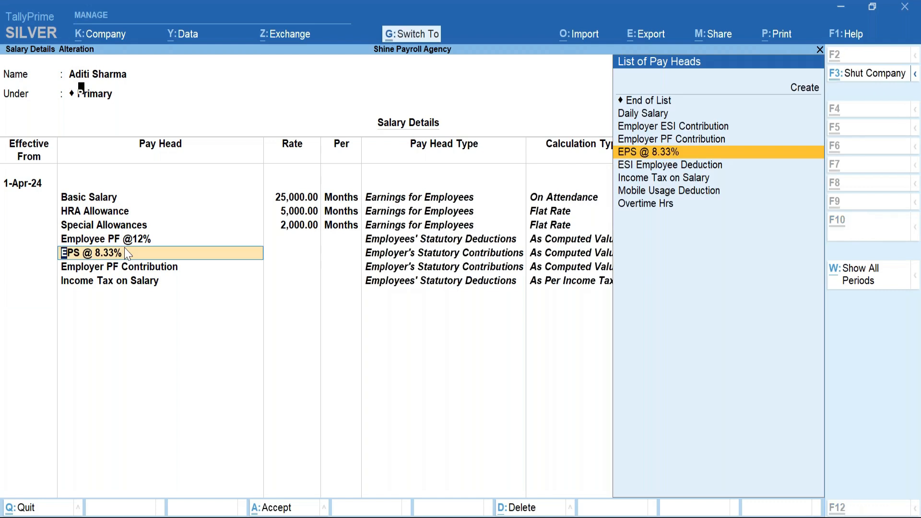
key("ctrl+Return")
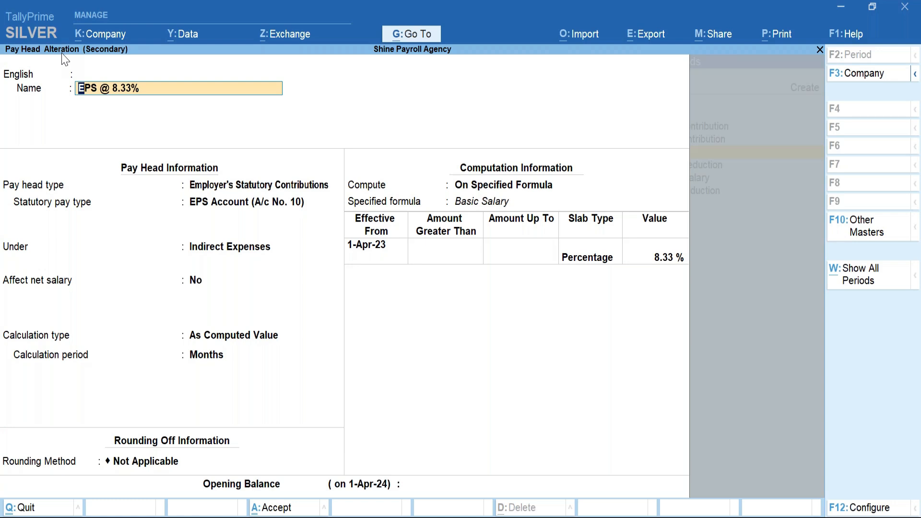
key("Escape")
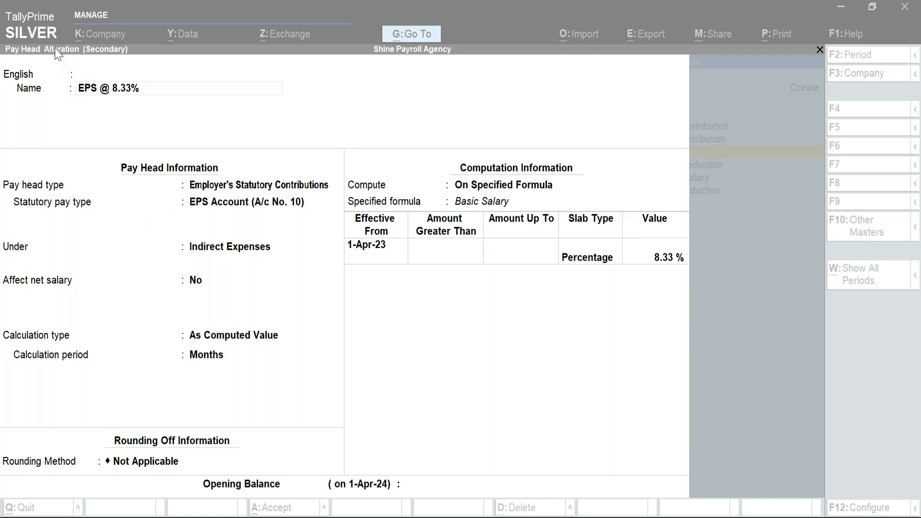
left_click(457, 358)
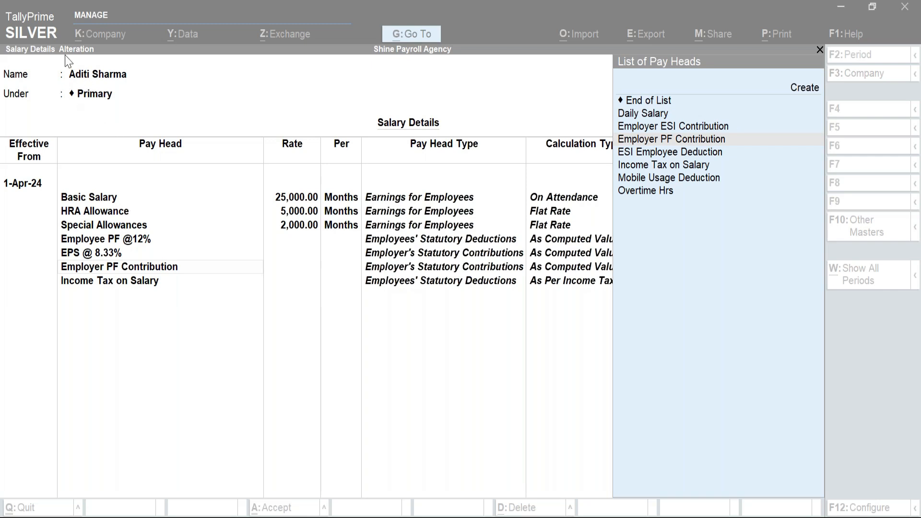
Open Employer PF Contribution from Salary Details and check its group, Indirect Expenses.
left_click(118, 257)
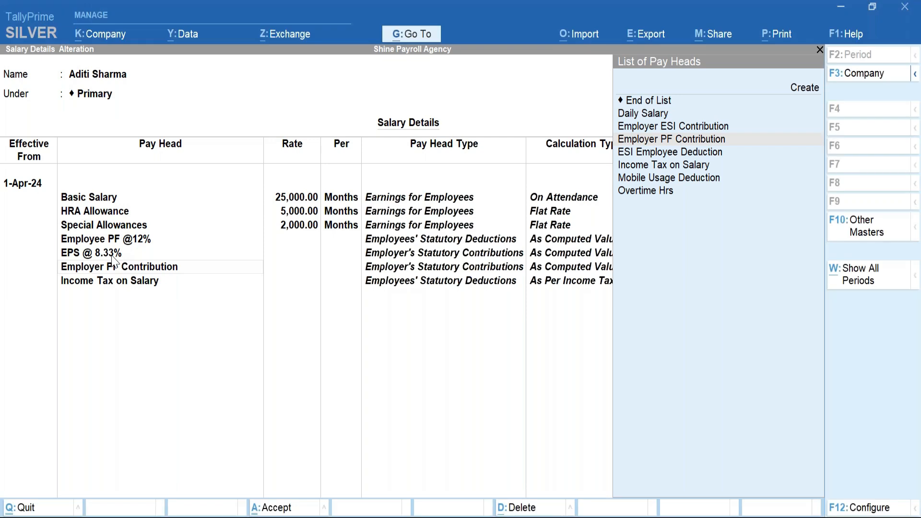
left_click(115, 269)
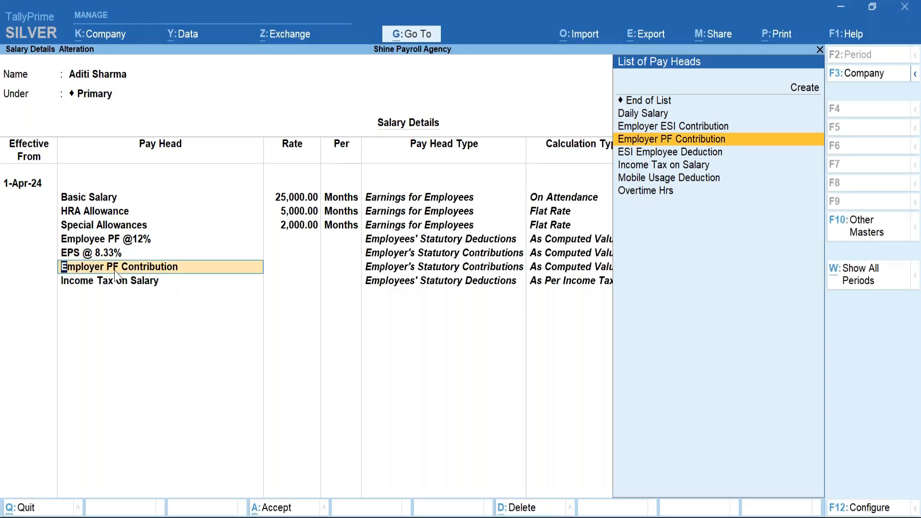
key("ctrl+Return")
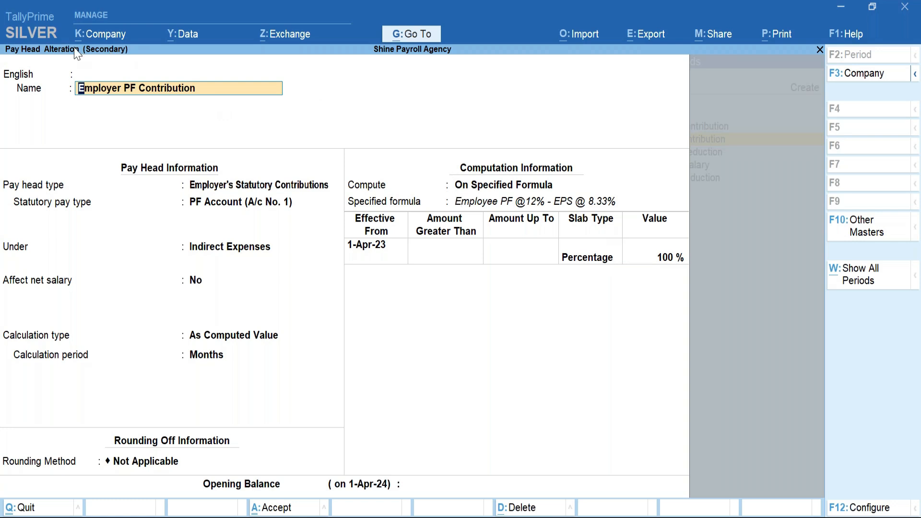
key("alt+Tab")
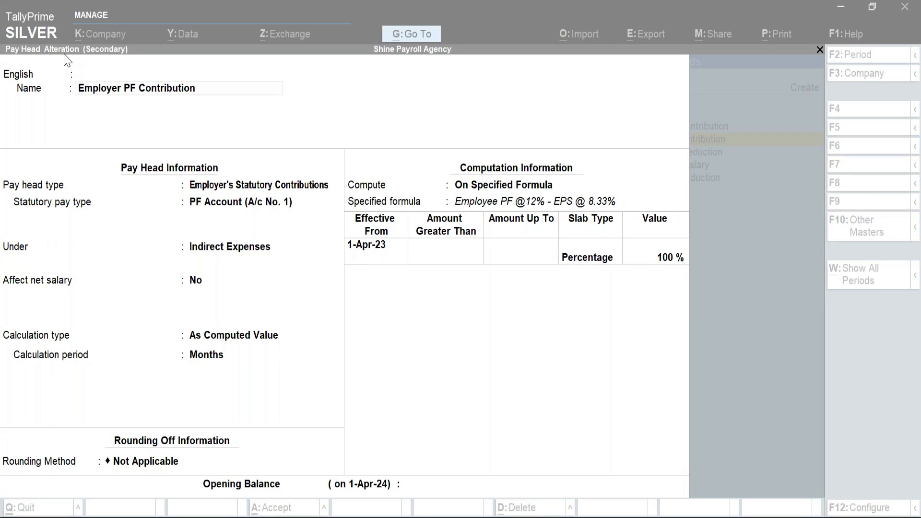
left_click(220, 254)
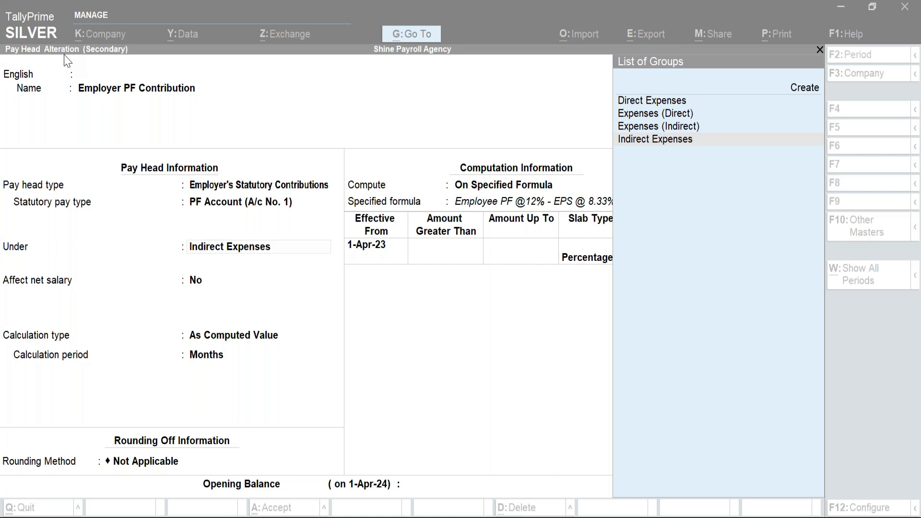
Step through Employer PF Contribution's Under and Compute fields, leaving them unchanged.
left_click(222, 249)
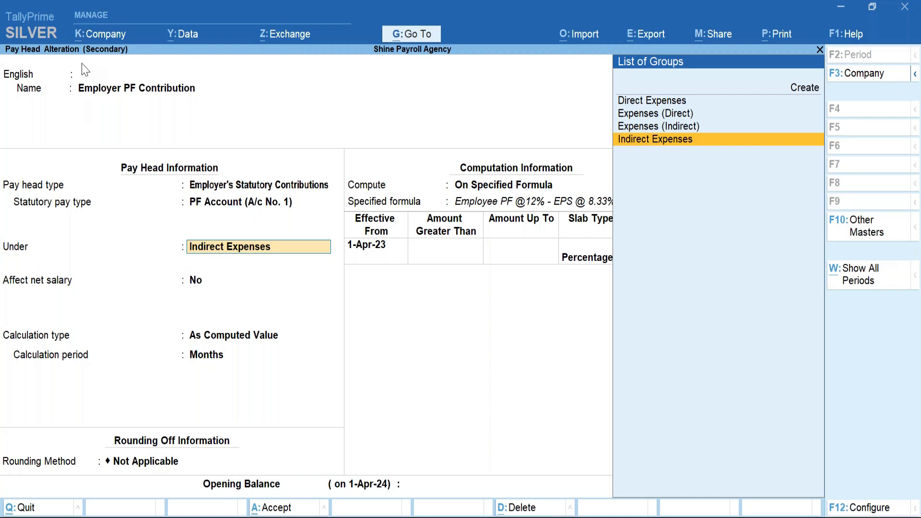
left_click(61, 54)
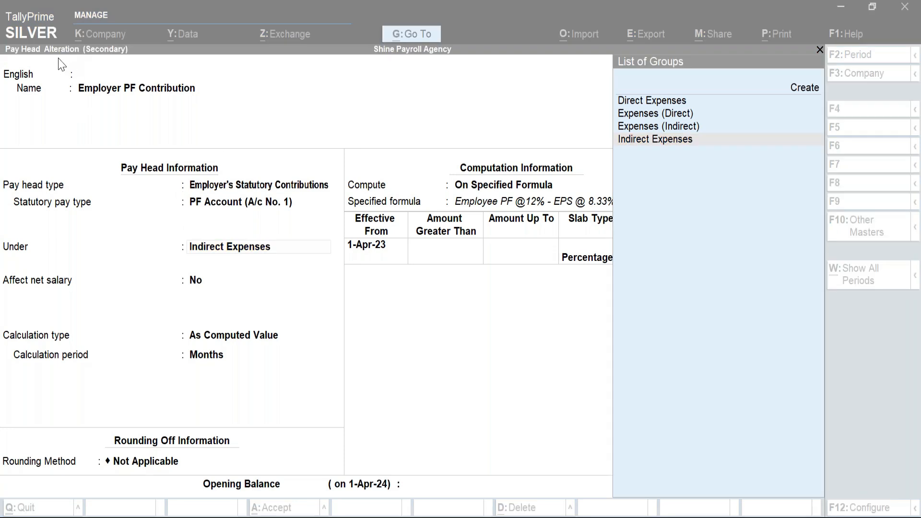
left_click(403, 313)
key("Return")
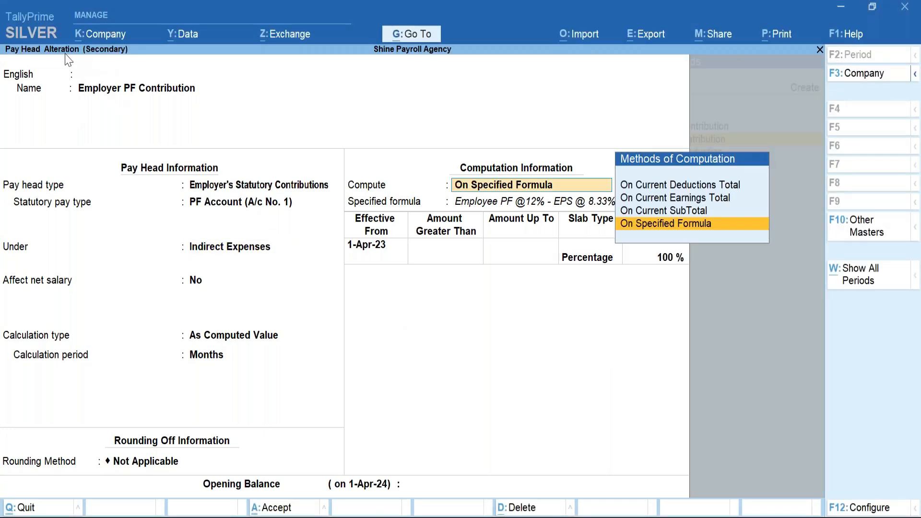
key("alt+Tab")
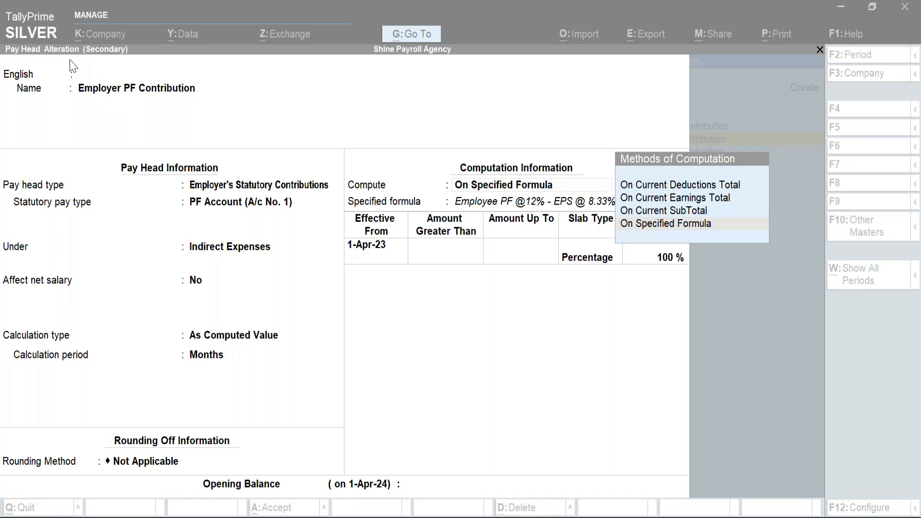
left_click(438, 306)
Accept Employer PF Contribution and the Income Tax on Salary row, then save the salary details.
key("ctrl+a")
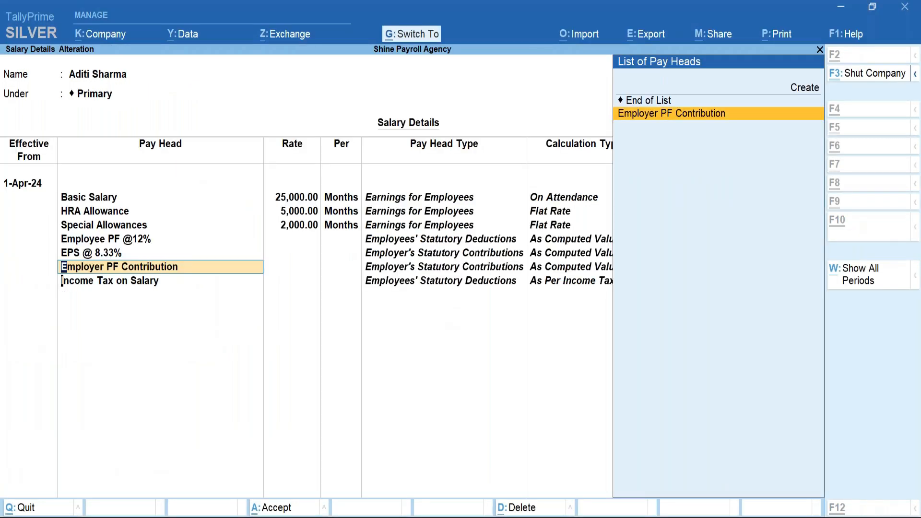
key("Return")
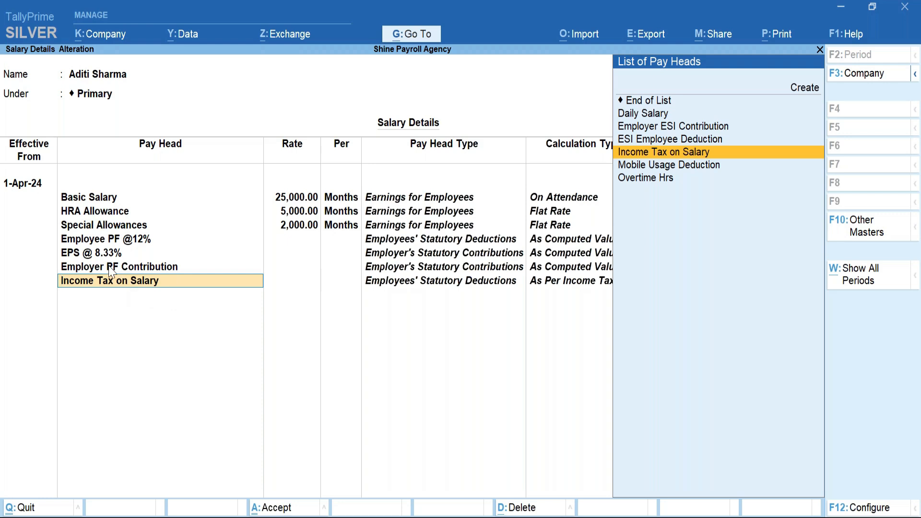
key("Return")
key("Return")
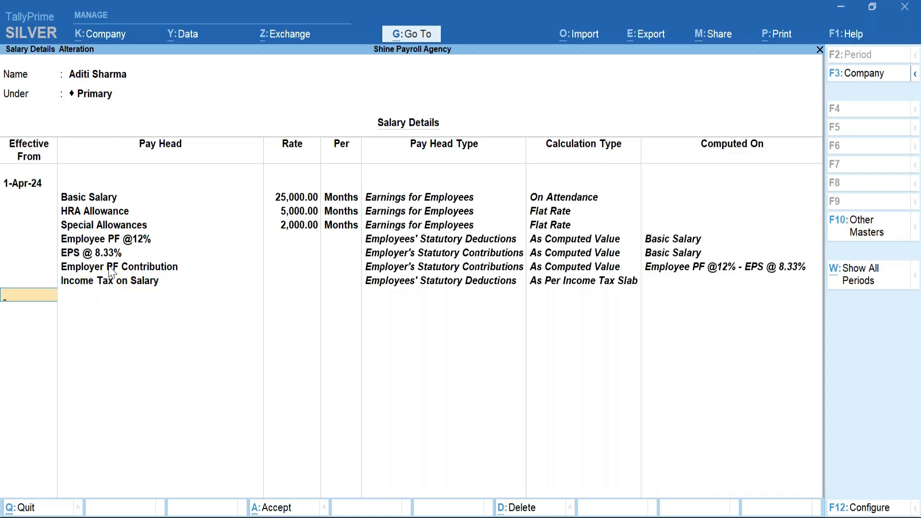
key("Return")
key("Return")
key("Escape")
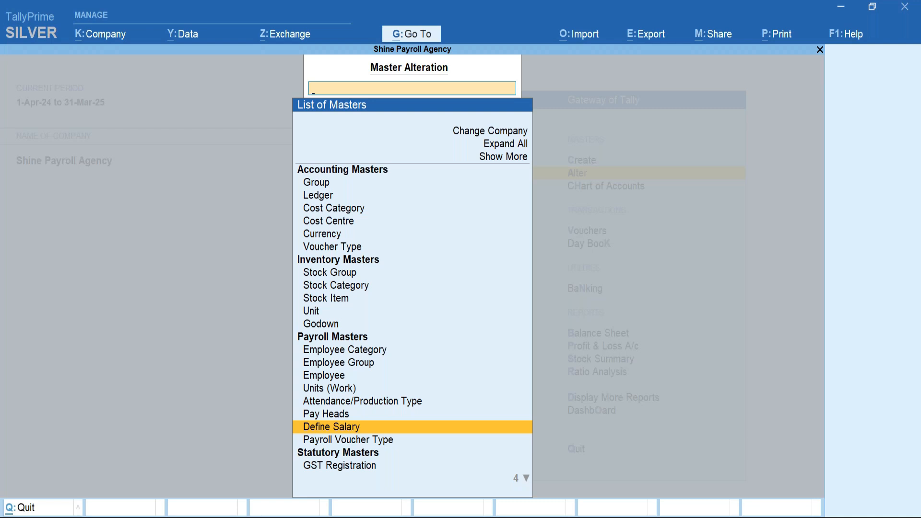
From List of Masters, use Show More to open Income Tax Pay Head Details.
key("Up")
key("Up")
key("Up")
key("Up")
key("Up")
key("Up")
key("Up")
key("Up")
key("Up")
key("Up")
key("Up")
key("Up")
key("Up")
key("Up")
key("Up")
key("Up")
key("Up")
key("Up")
key("Up")
key("Up")
key("Up")
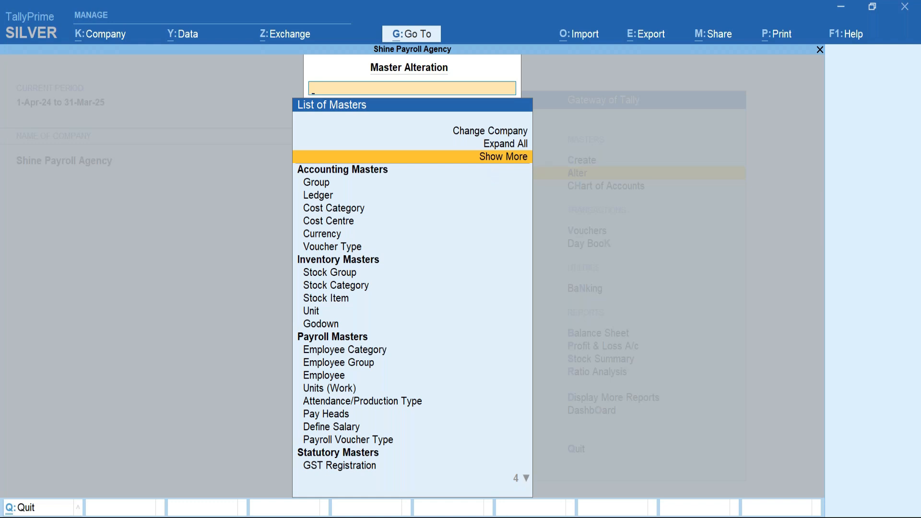
key("Return")
key("Down")
key("Down")
key("Down")
key("Down")
key("Down")
key("Down")
key("Down")
key("Down")
key("Down")
key("Down")
key("Down")
key("Down")
key("Down")
key("Down")
key("Down")
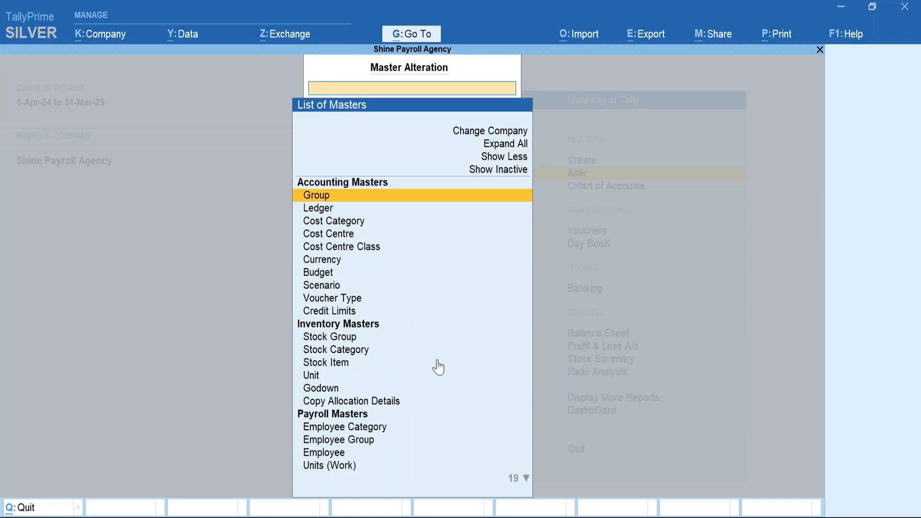
key("Down")
key("Down")
key("Down")
key("Down")
key("Down")
key("Down")
key("Down")
key("Down")
key("Down")
key("Down")
key("Down")
key("Down")
key("Down")
key("Down")
key("Down")
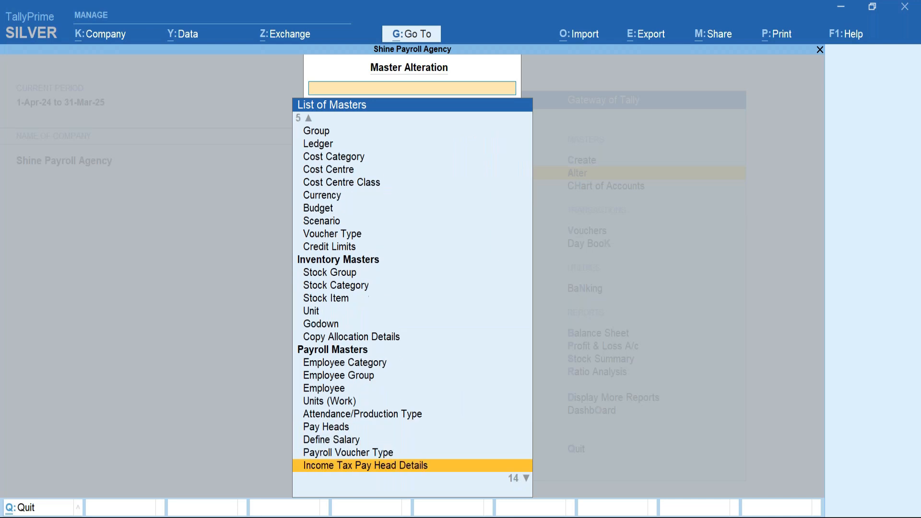
key("Down")
key("Down")
key("Down")
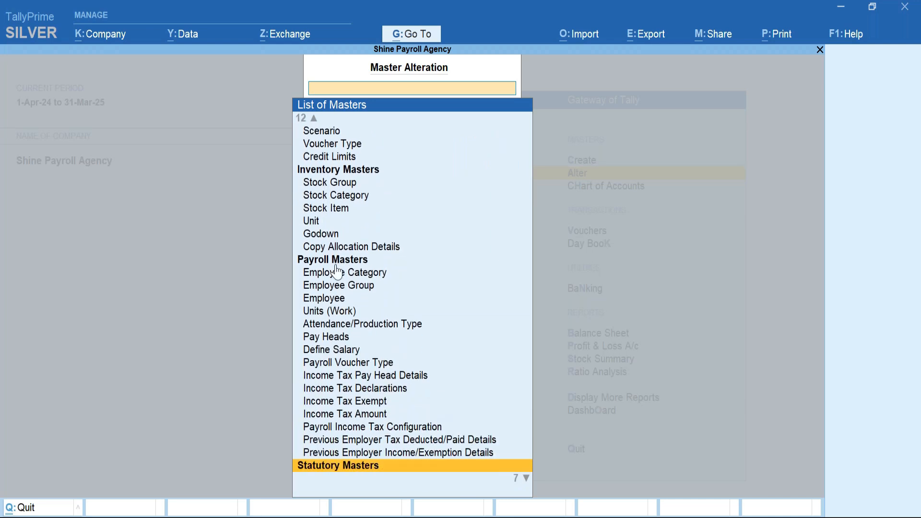
left_click(360, 375)
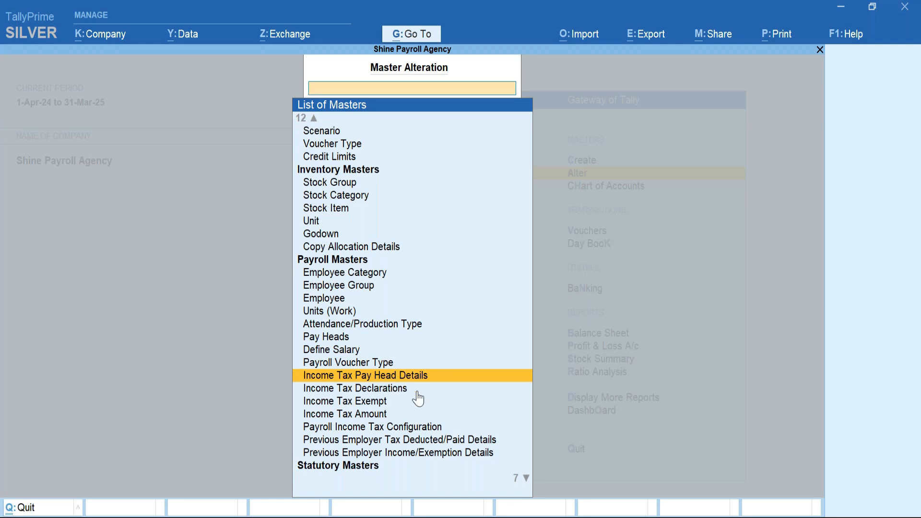
left_click(398, 379)
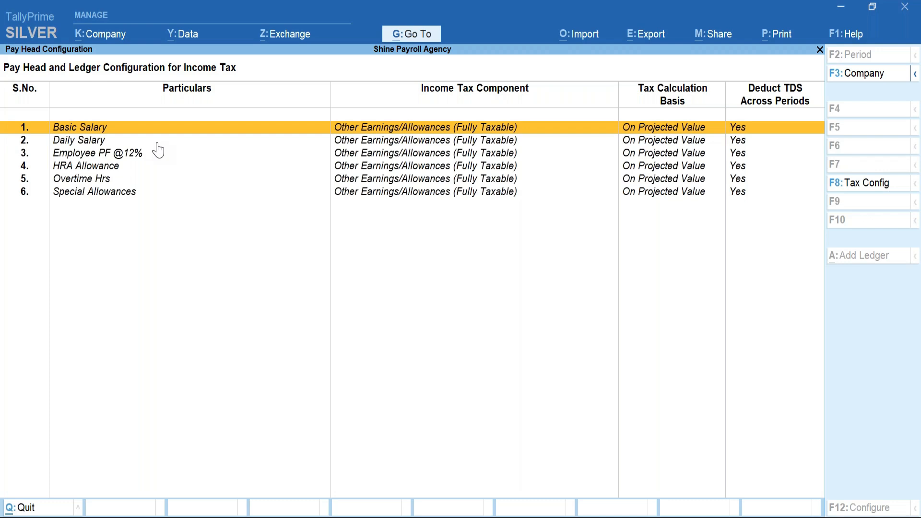
Select the Basic Salary line with Spacebar.
key("space")
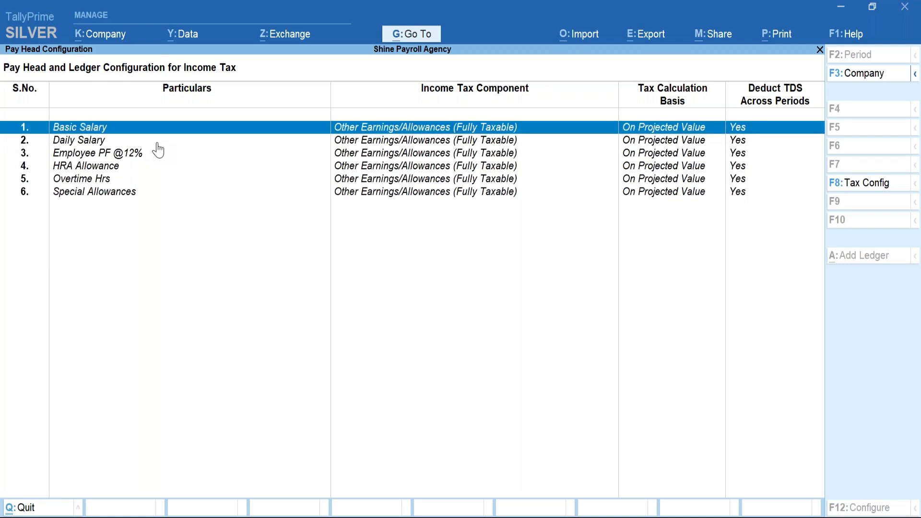
Choose Basic Salary as the Income Tax Component for the Basic Salary pay head.
key("Return")
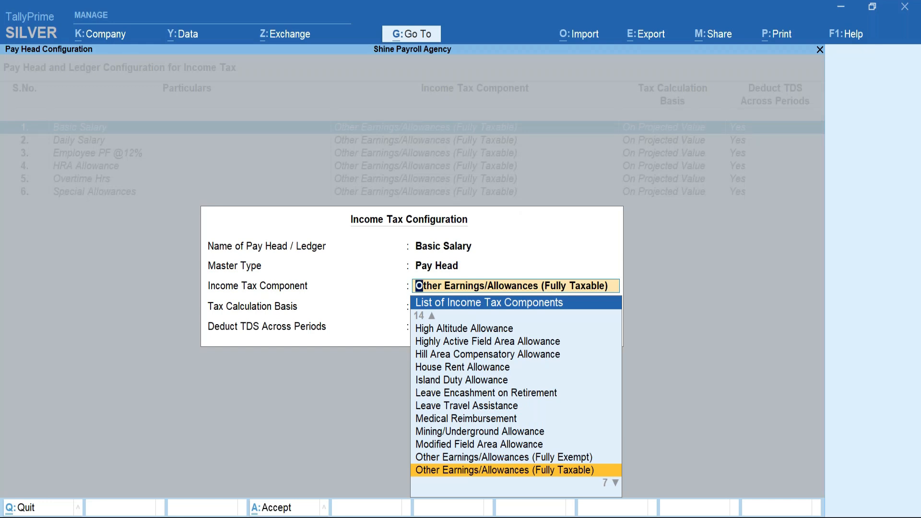
key("Up")
key("Up")
key("Up")
key("Up")
key("Up")
key("Up")
key("Up")
key("Up")
key("Up")
key("Up")
key("Up")
key("Up")
key("Up")
key("Up")
key("Up")
key("Up")
key("Up")
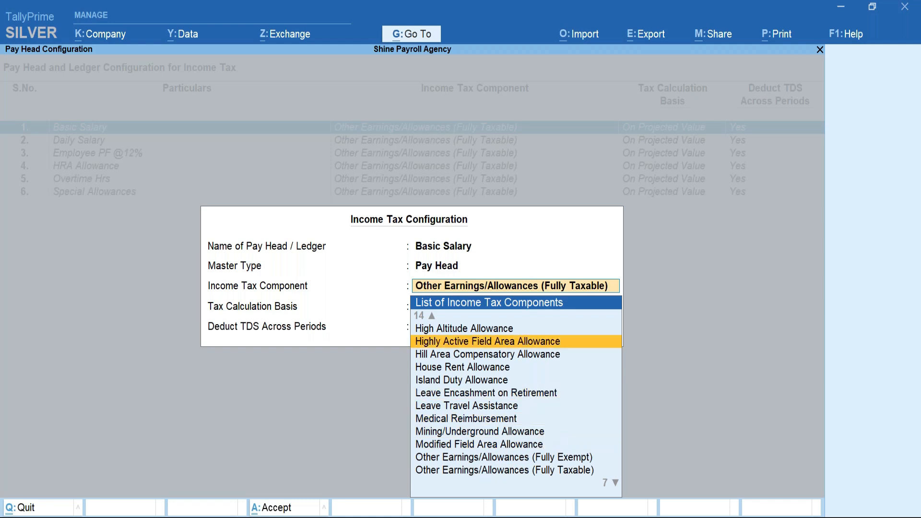
key("Up")
key("Up")
key("Up")
key("Up")
key("Up")
key("Up")
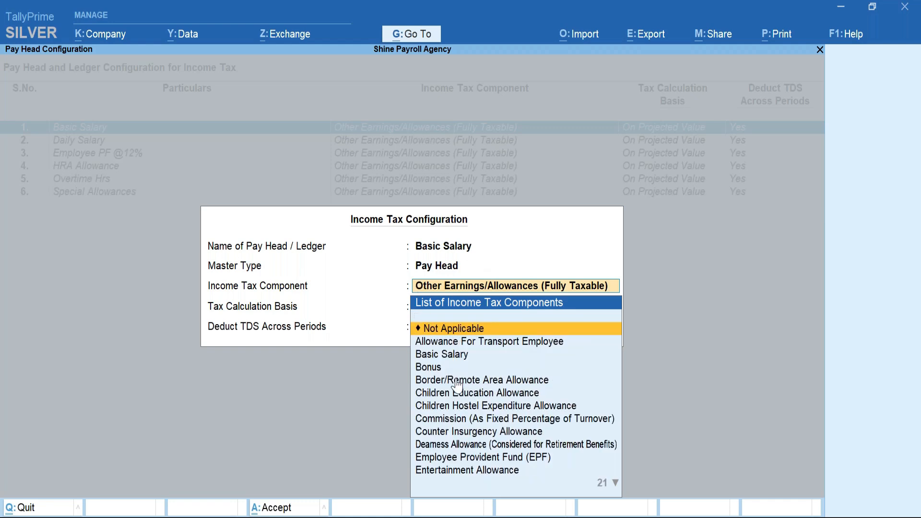
key("Down")
key("Down")
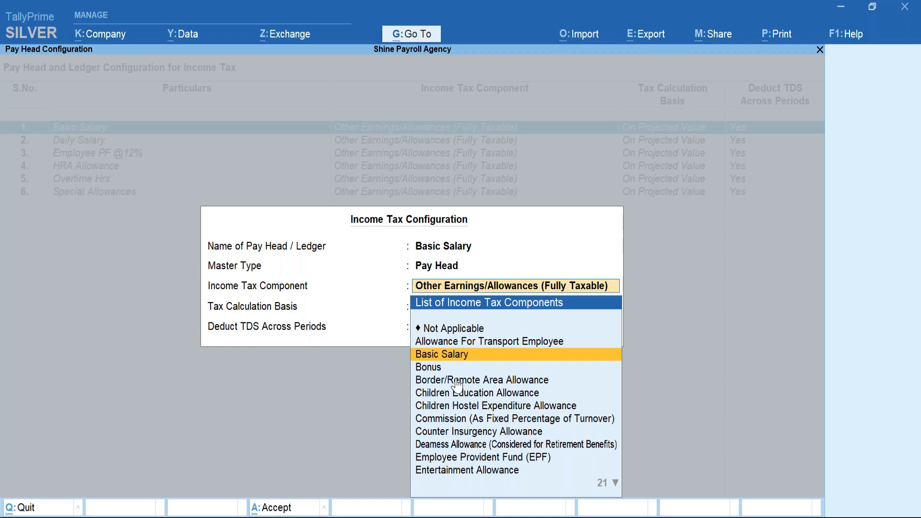
key("Return")
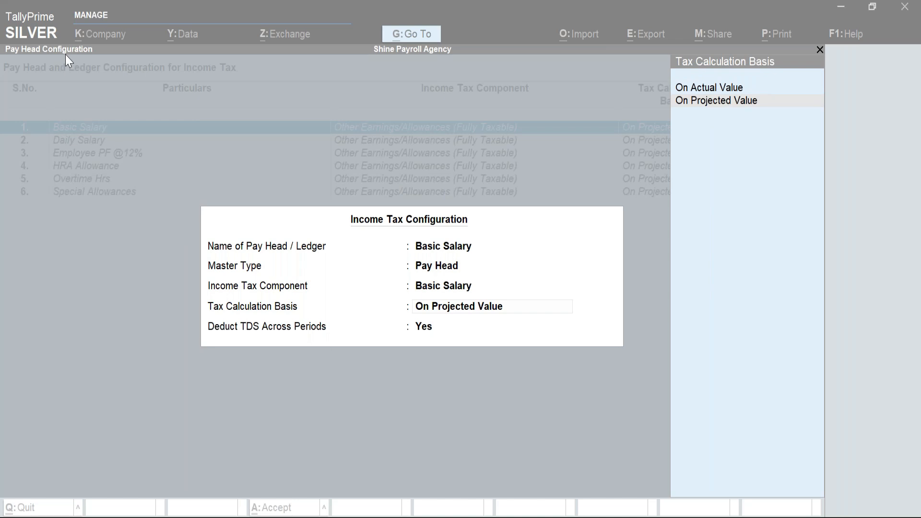
Keep On Projected Value as the calculation basis and accept the Basic Salary configuration.
left_click(453, 307)
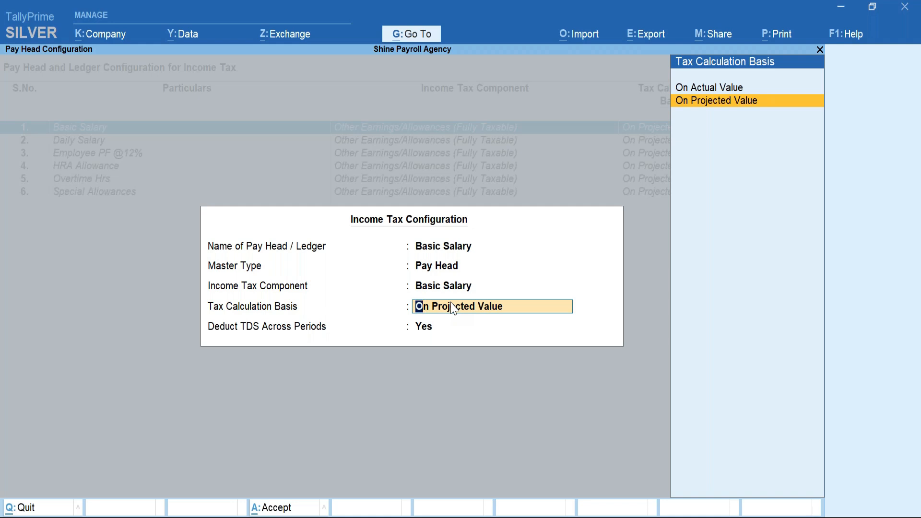
key("Return")
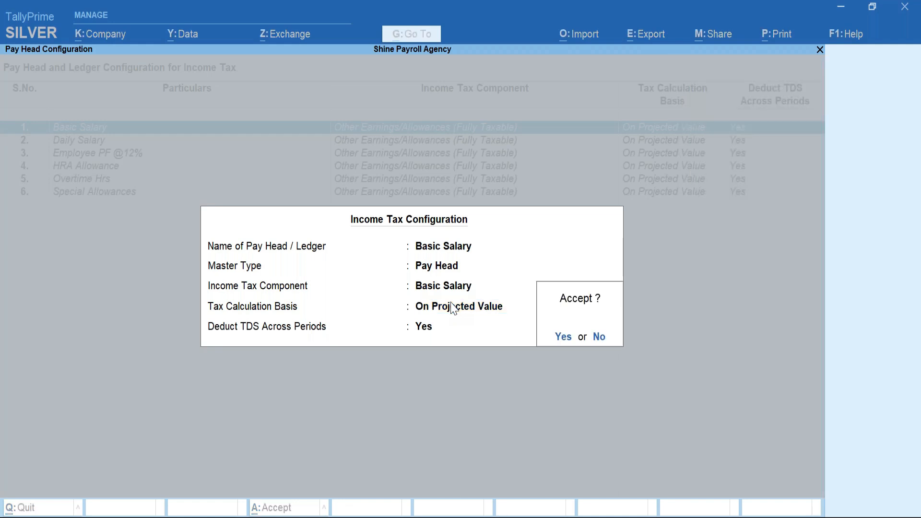
key("Return")
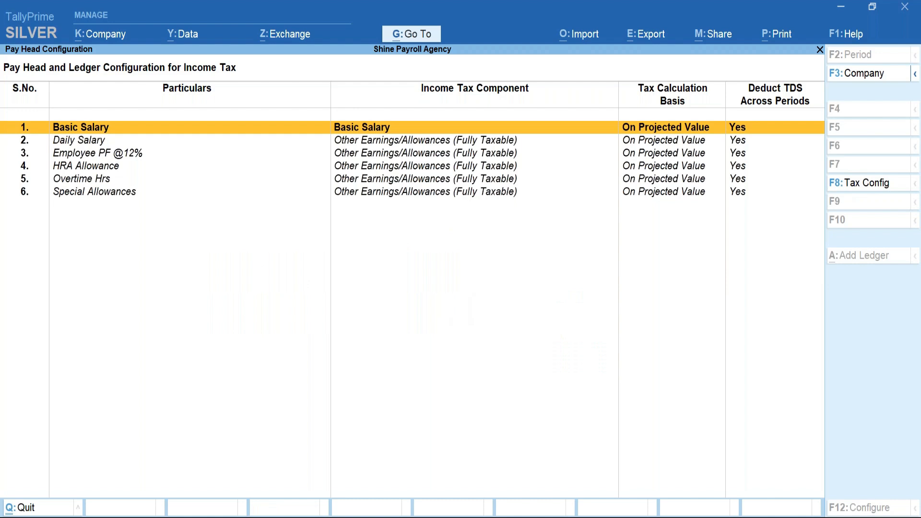
key("Down")
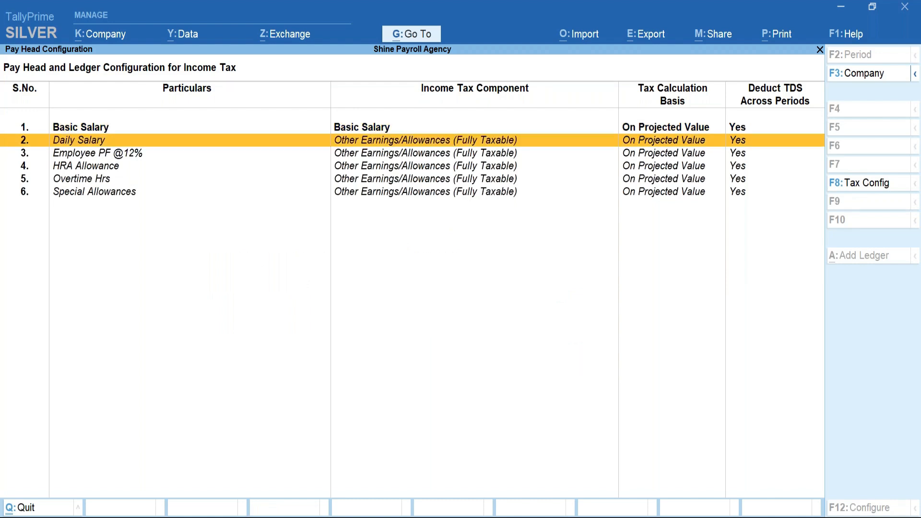
key("Down")
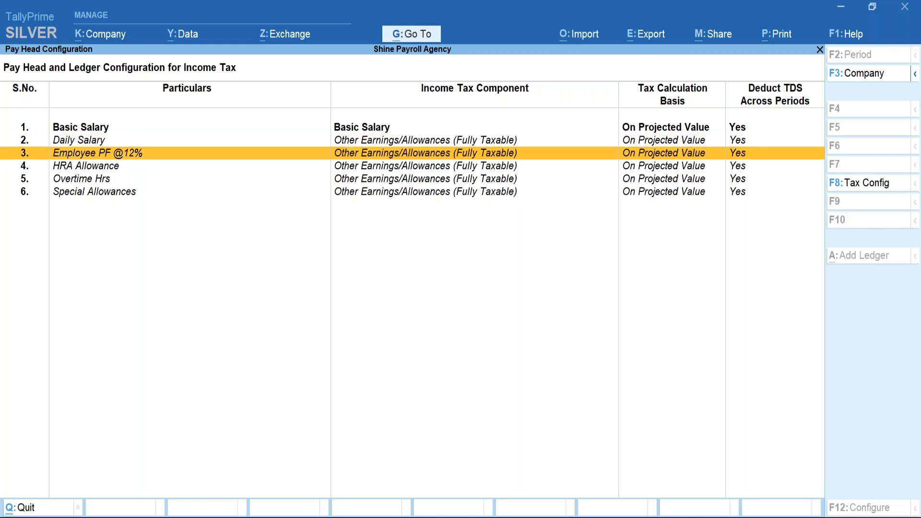
key("Return")
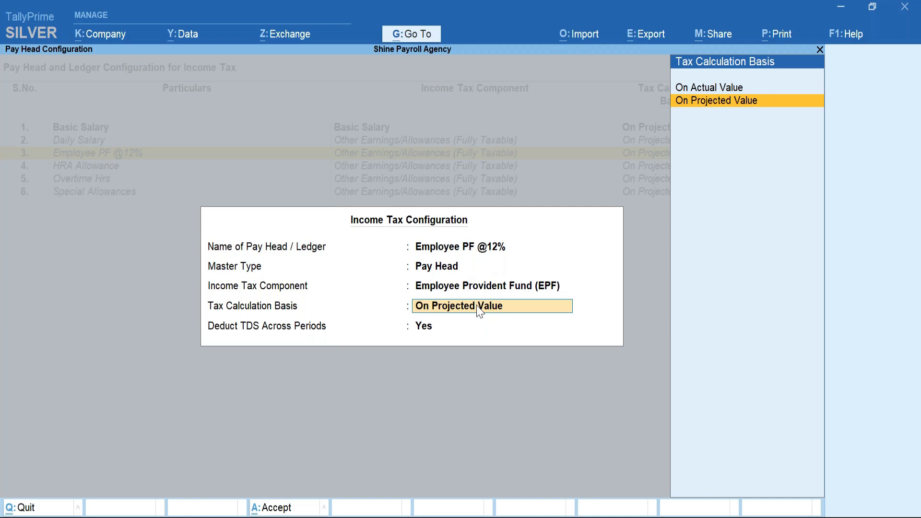
key("Return")
key("Return")
Map HRA Allowance to House Rent Allowance, keeping On Projected Value.
key("Return")
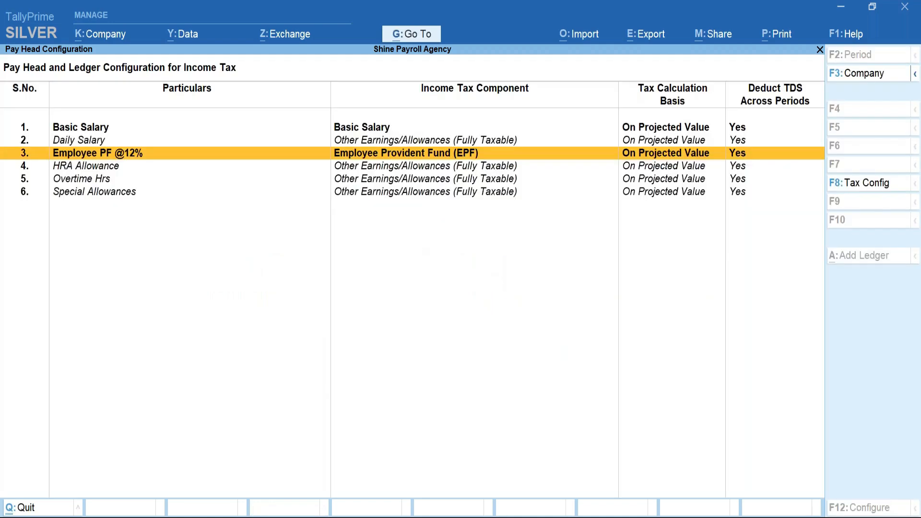
key("Down")
key("Return")
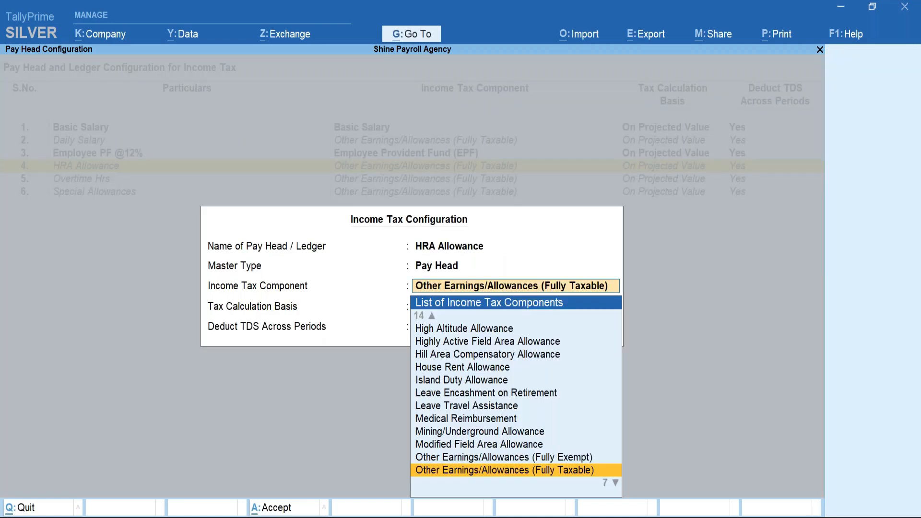
type("House")
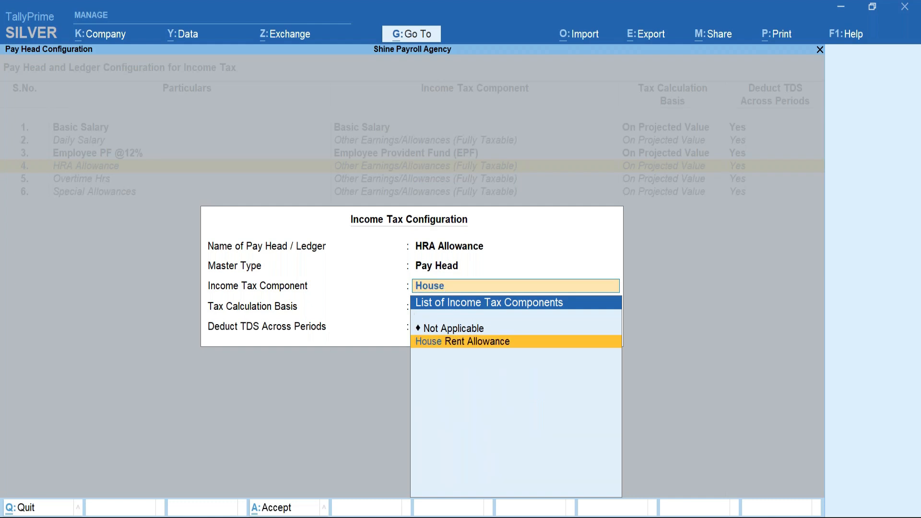
key("Return")
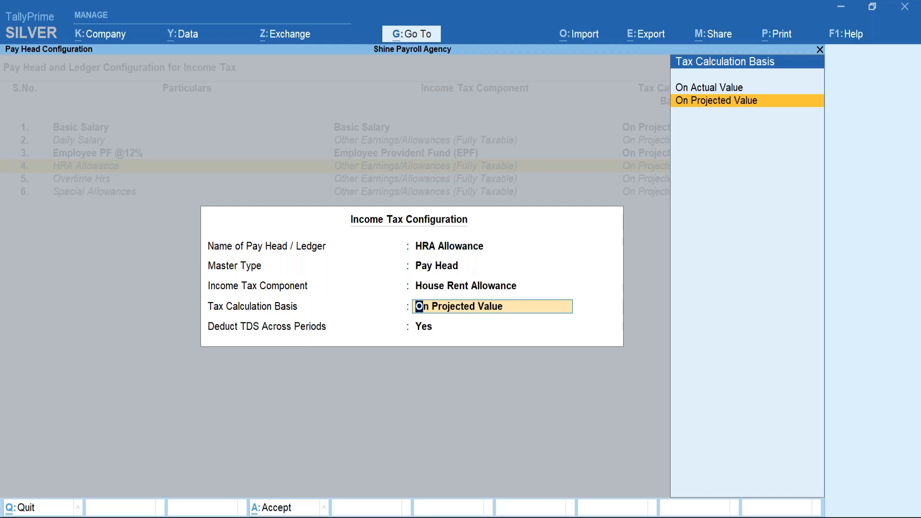
key("Return")
key("Return")
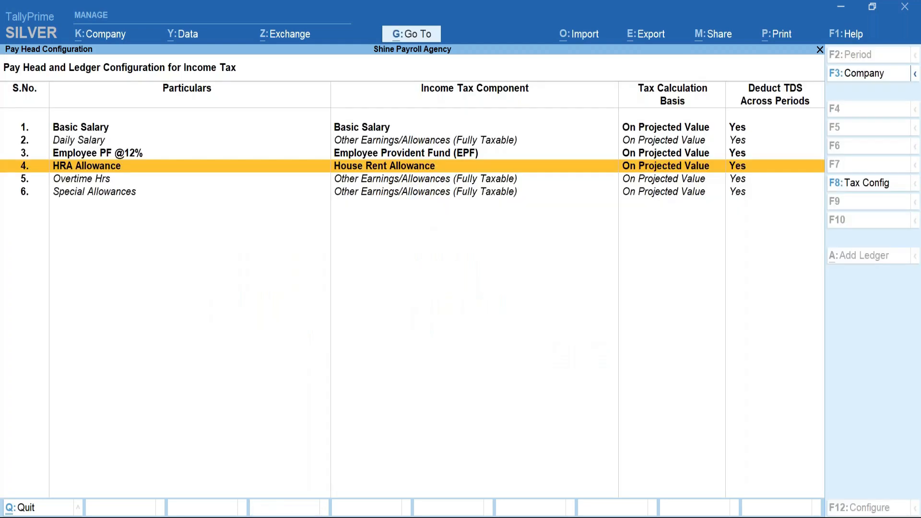
Assign Special Allowances the Other Earnings/Allowances (Fully Taxable) component, On Projected Value.
key("Down")
key("Down")
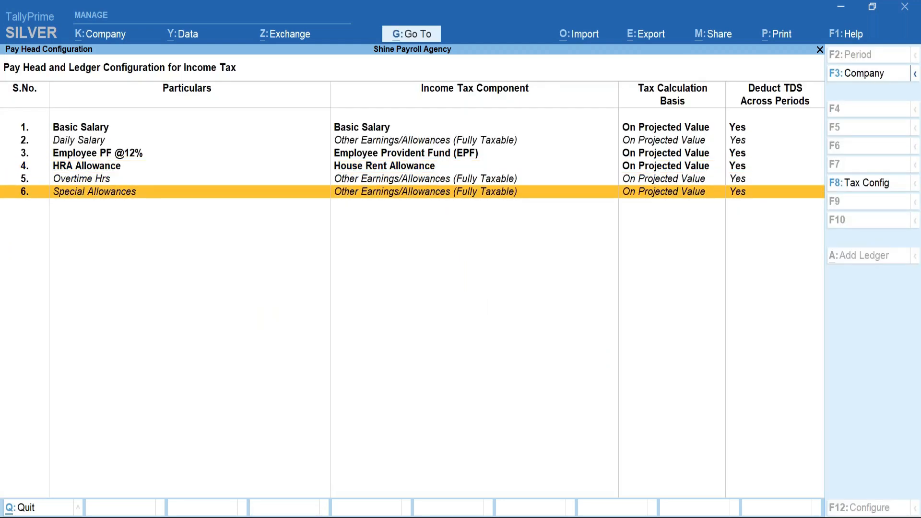
key("Return")
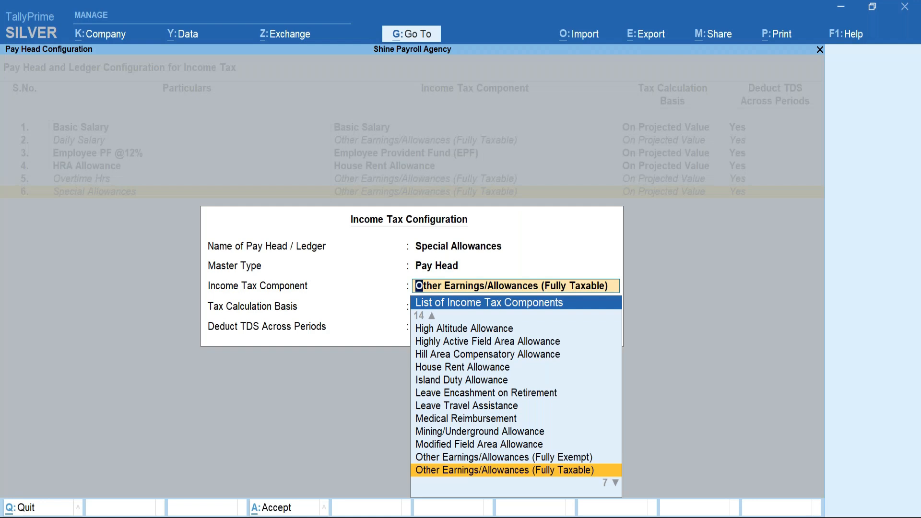
type("Sp")
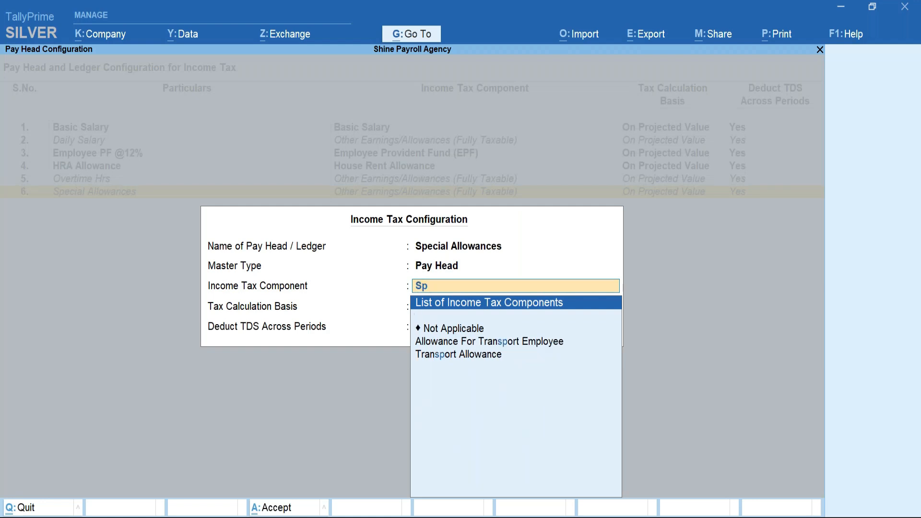
key("BackSpace")
key("BackSpace")
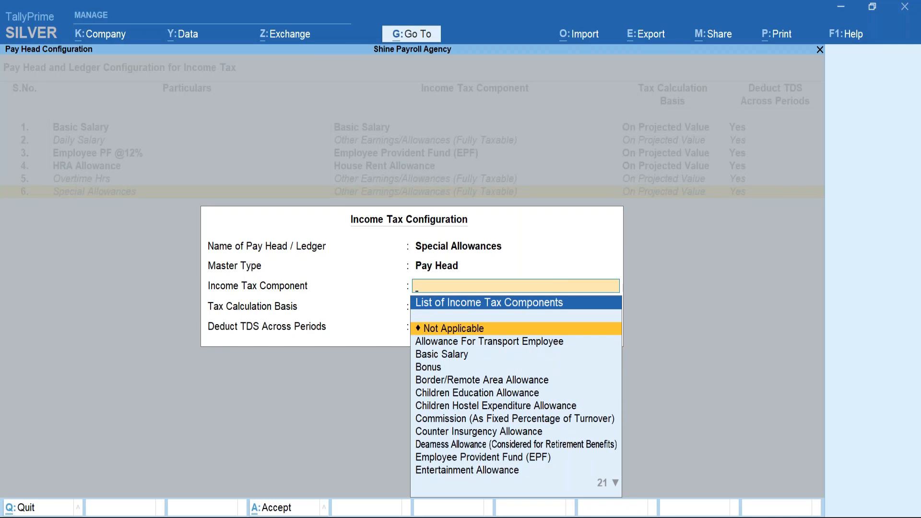
type("Other")
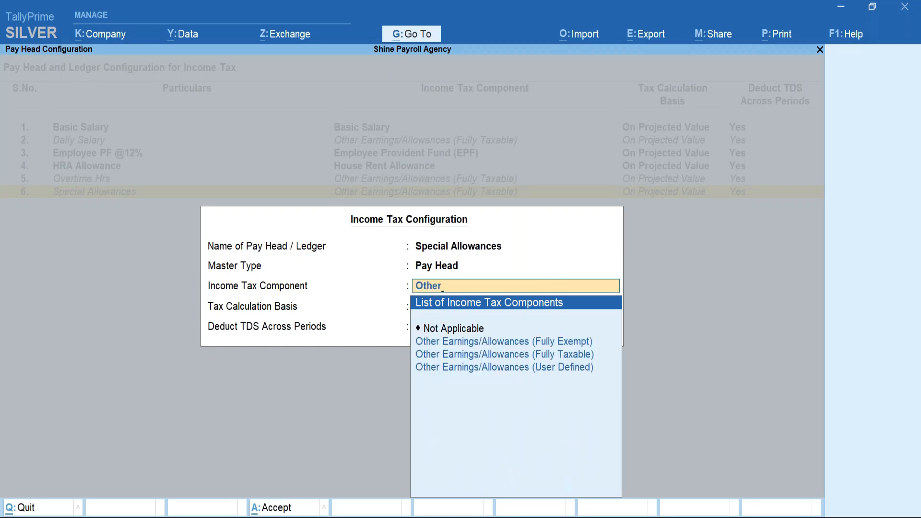
key("Down")
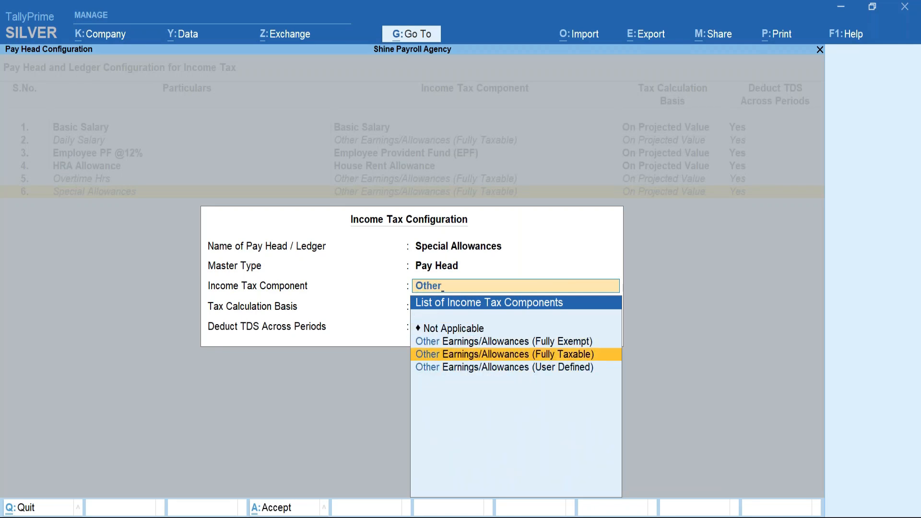
key("Return")
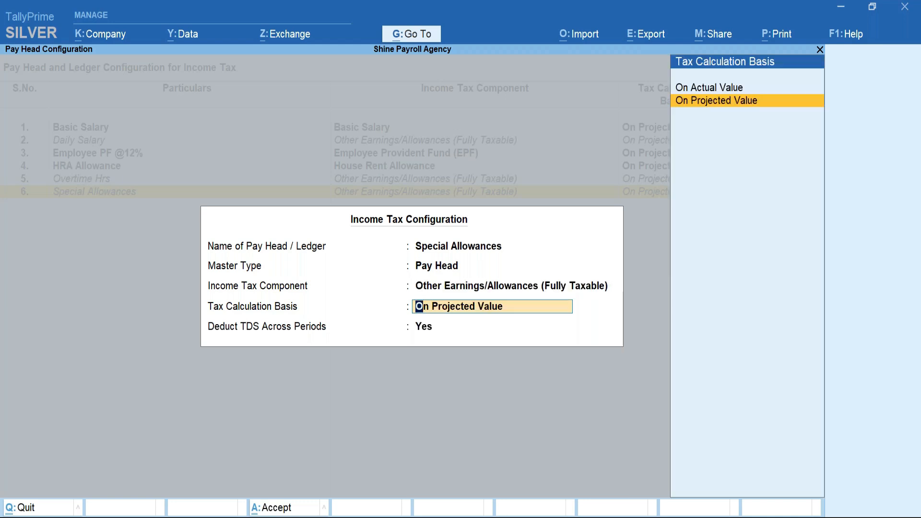
key("Return")
key("Return")
key("Return")
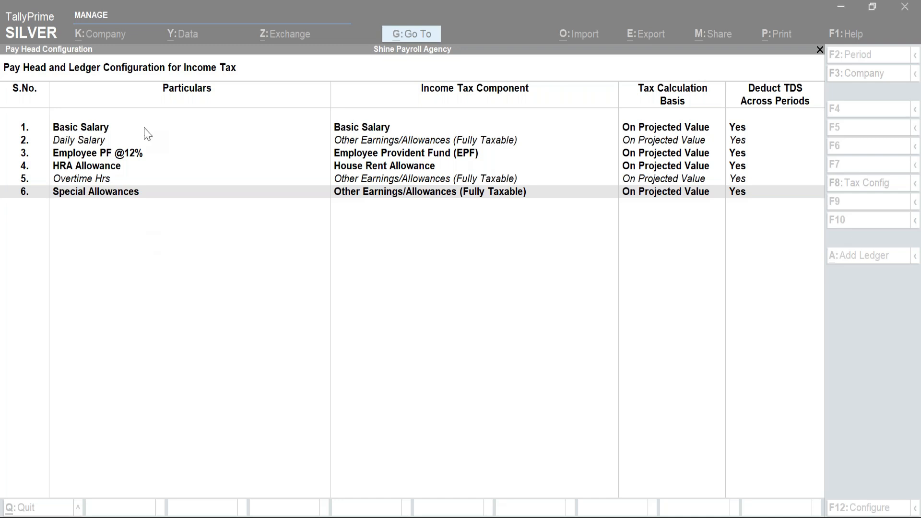
left_click(100, 144)
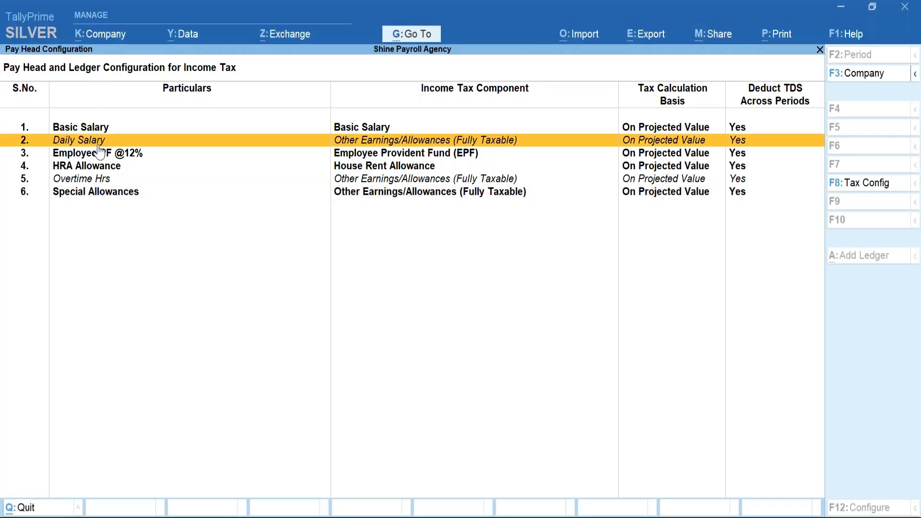
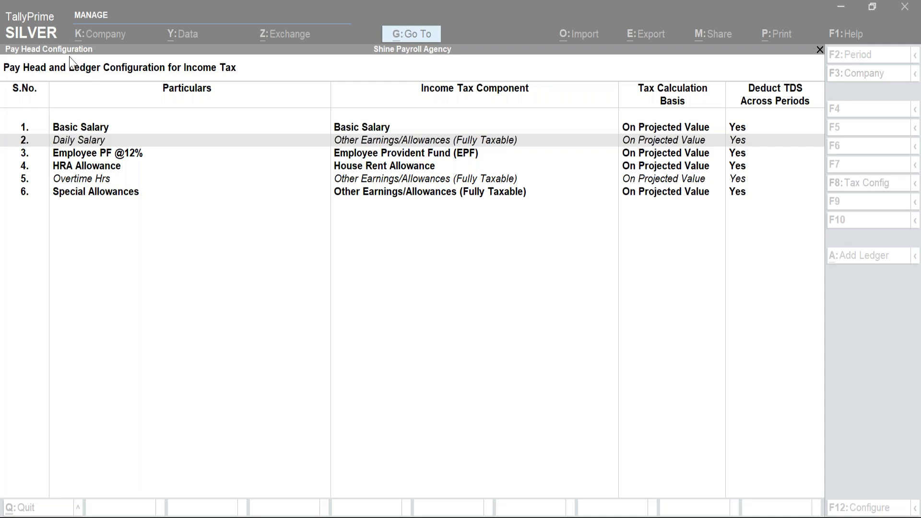
Bring TallyPrime back into focus, then switch to the presentation's agenda slide.
left_click(284, 269)
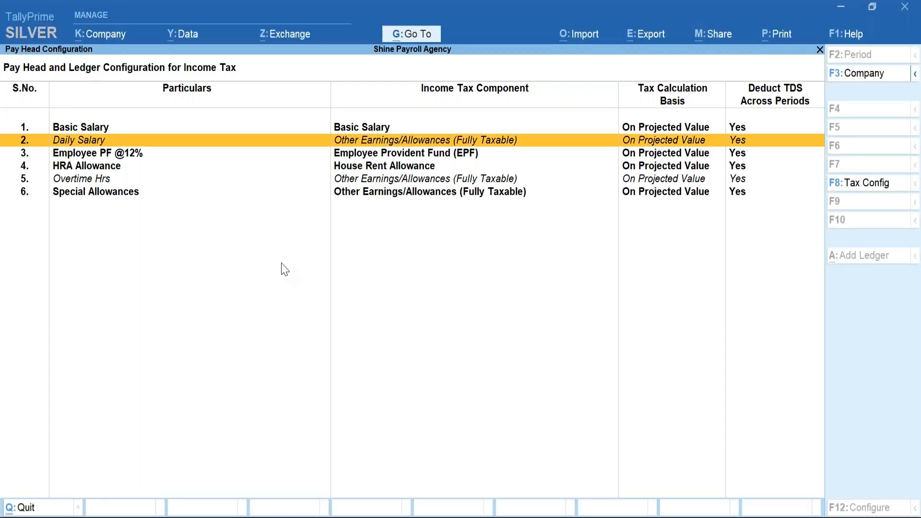
mouse_move(533, 497)
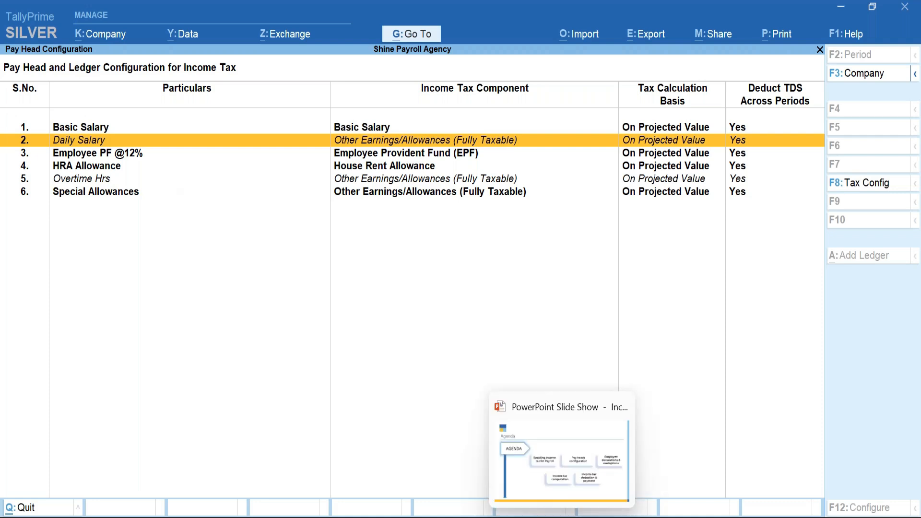
left_click(564, 461)
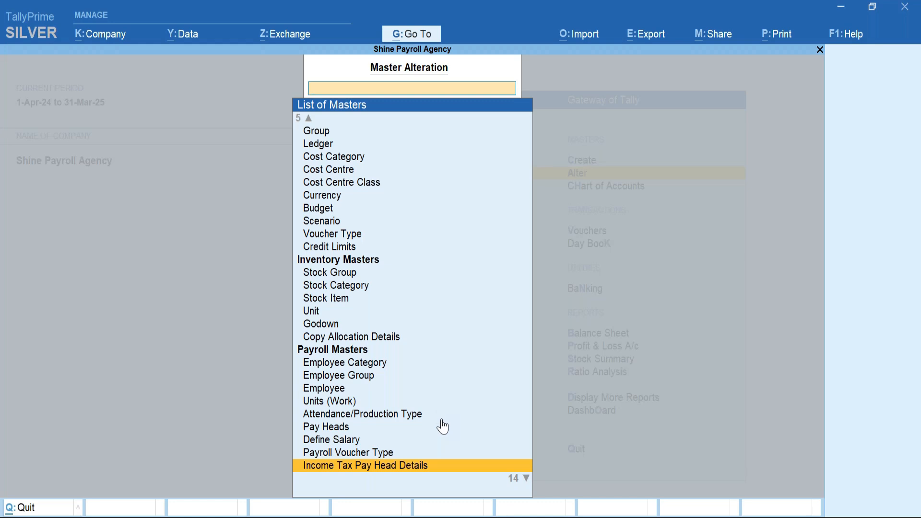
Open the Employee Tax Regime declaration under Income Tax Declarations for All Items employees.
key("Down")
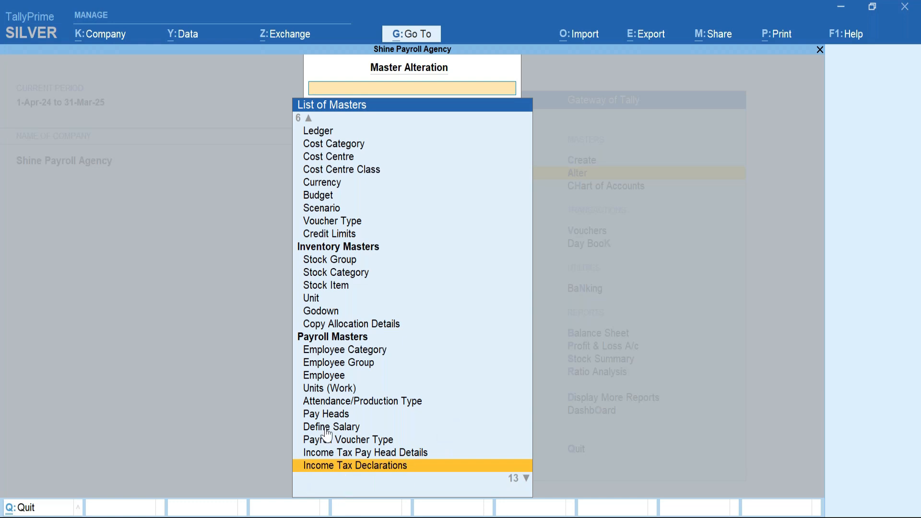
key("Return")
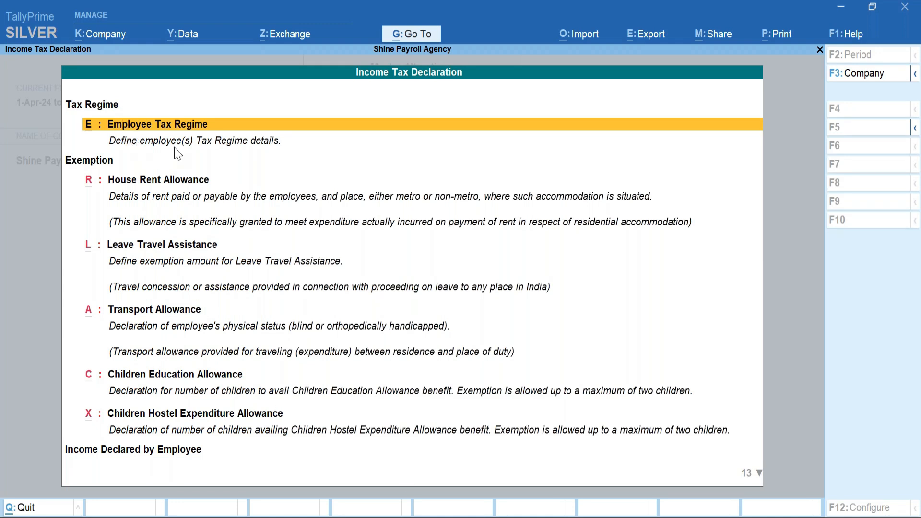
left_click(186, 129)
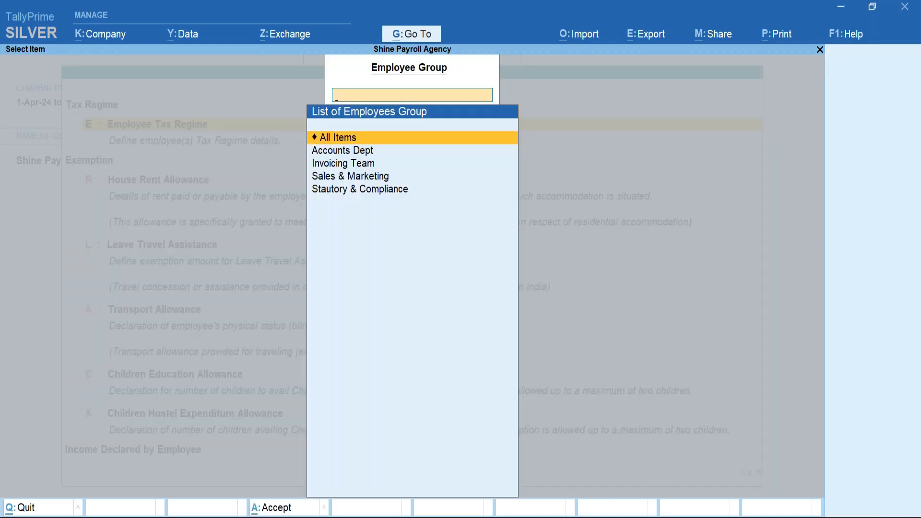
key("Return")
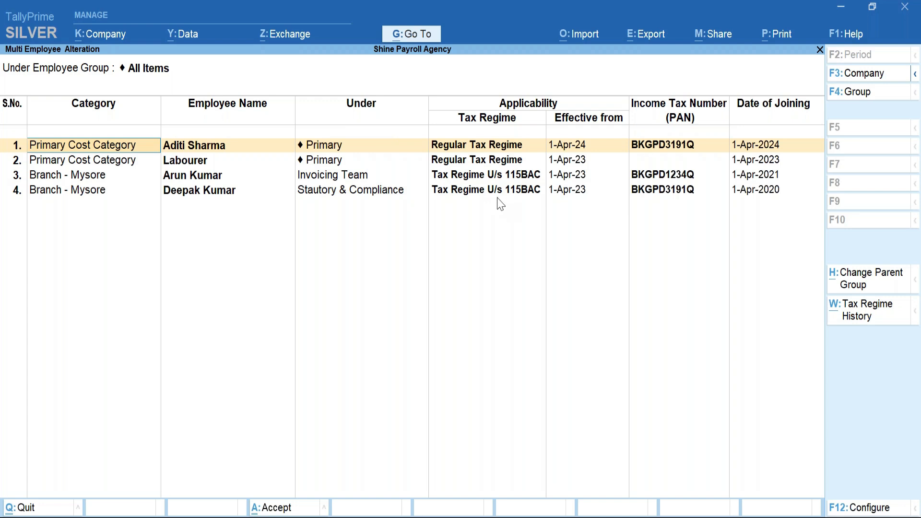
Quit the tax regime table without saving and move to House Rent Allowance.
left_click(201, 150)
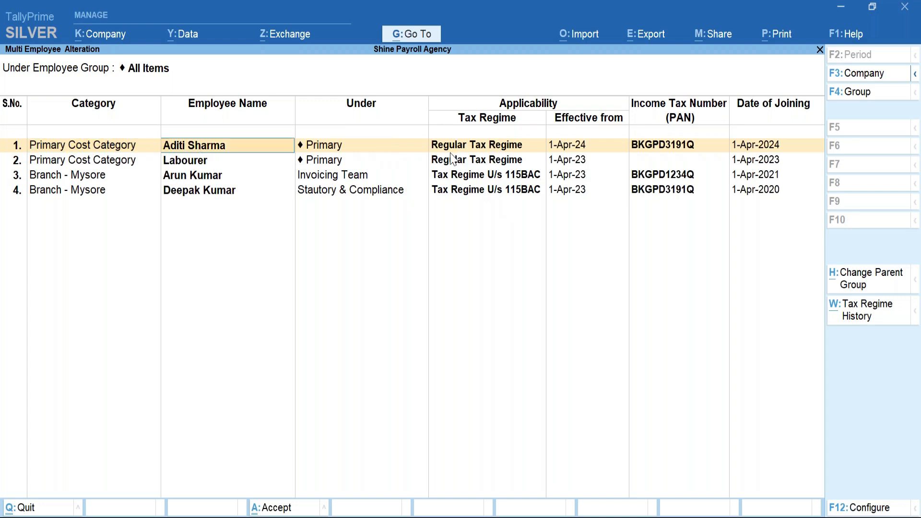
key("BackSpace")
key("Escape")
key("Return")
key("BackSpace")
key("Escape")
key("Down")
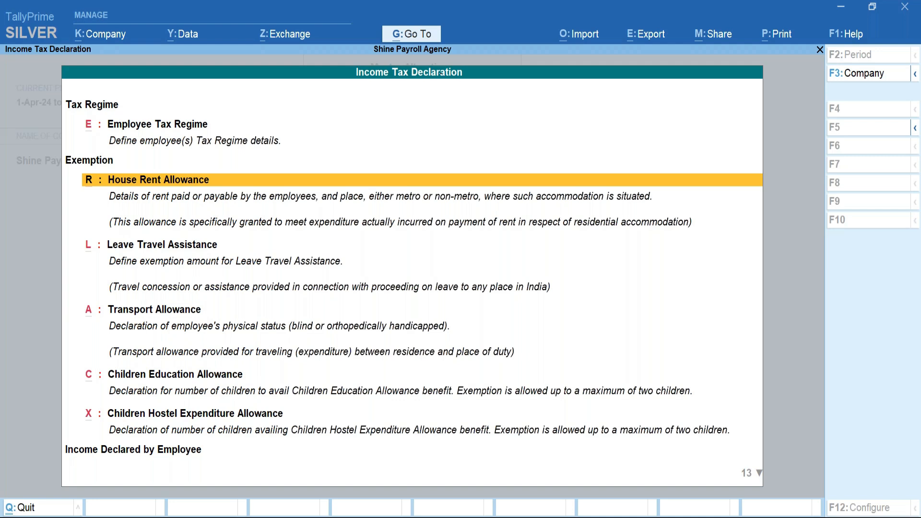
Open the House Rent Allowance declaration for the first individual employee in the Employee Filter.
key("Return")
key("Down")
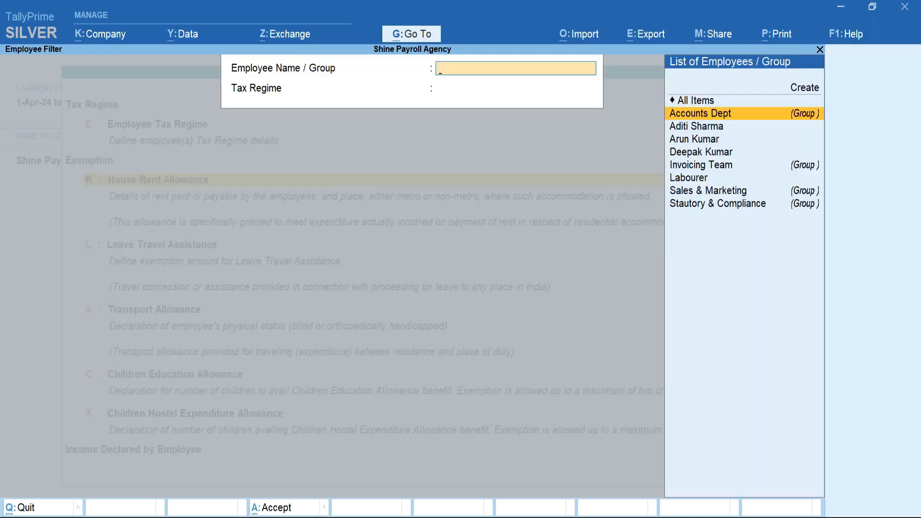
key("Down")
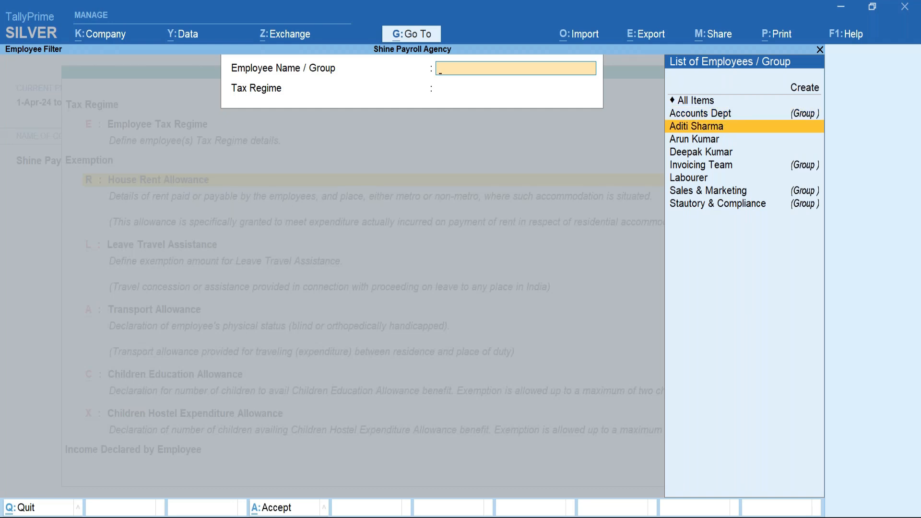
key("Return")
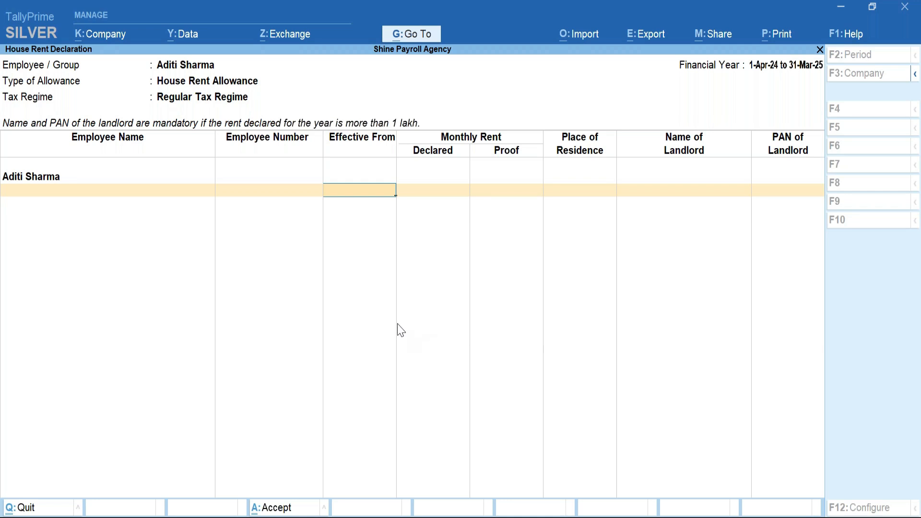
Declare 98,000.00 monthly rent from 1-4-2024, Metro residence, with no landlord name.
key("Return")
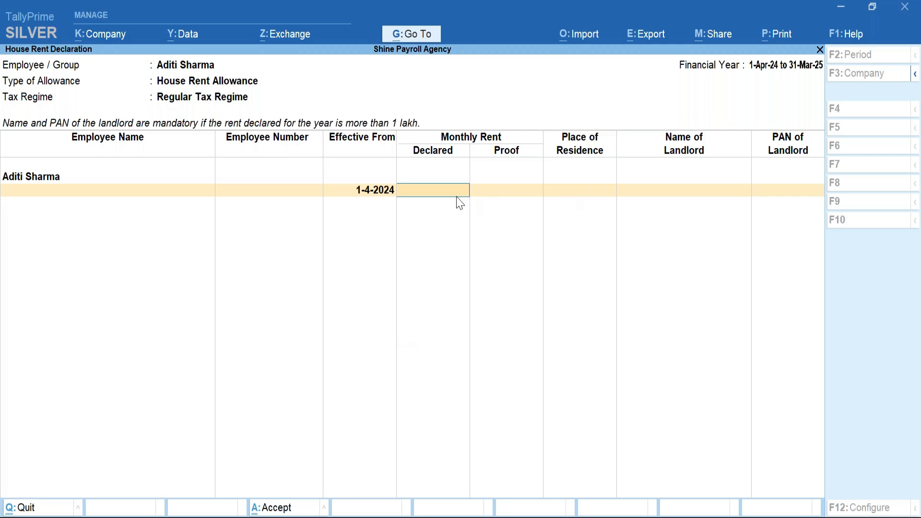
type("98000")
key("Return")
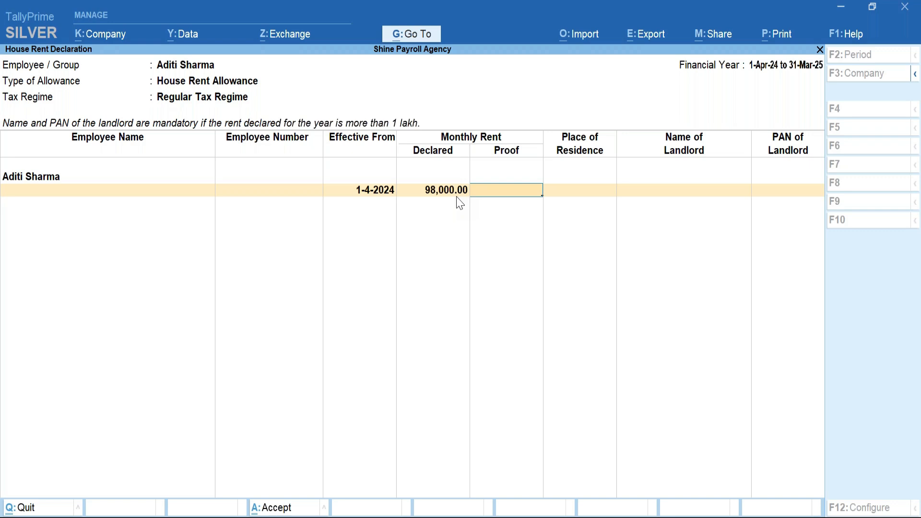
key("Return")
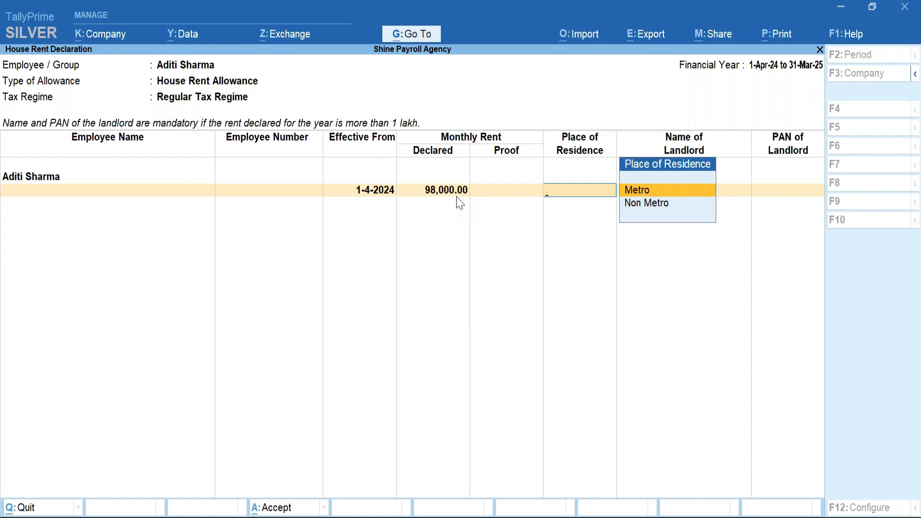
key("Return")
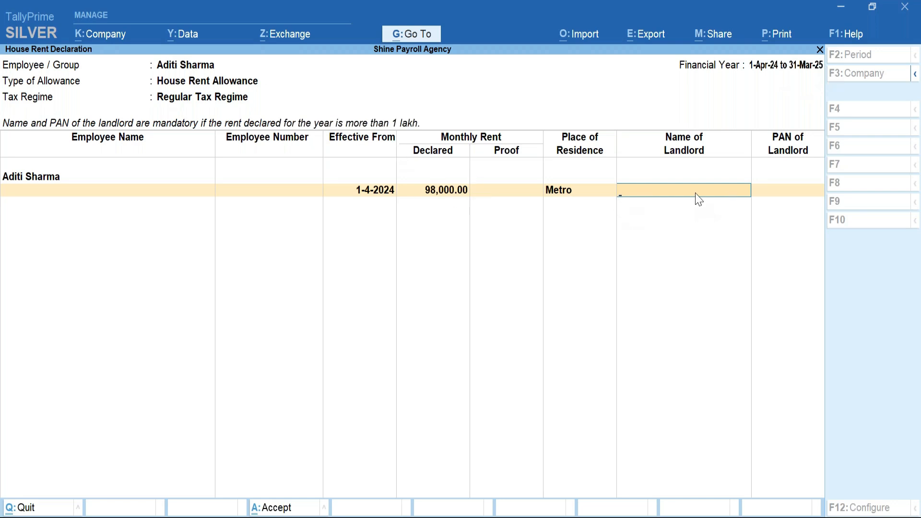
key("Return")
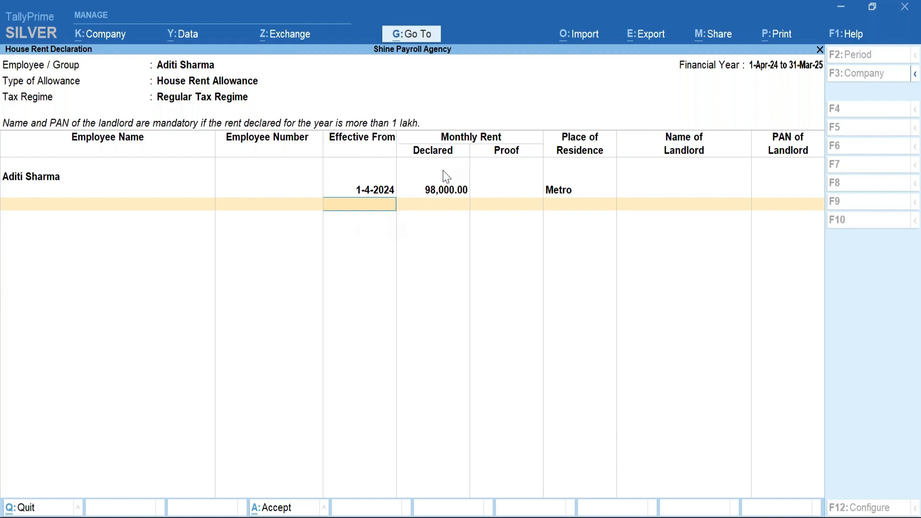
Review and save the 98,000.00 rent declaration, returning to the exemption options.
left_click(458, 192)
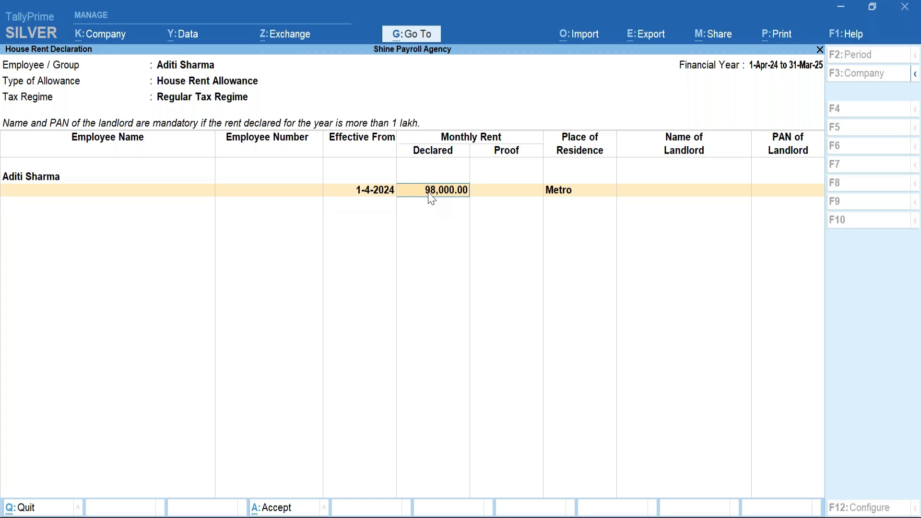
key("Return")
key("Return")
key("Return")
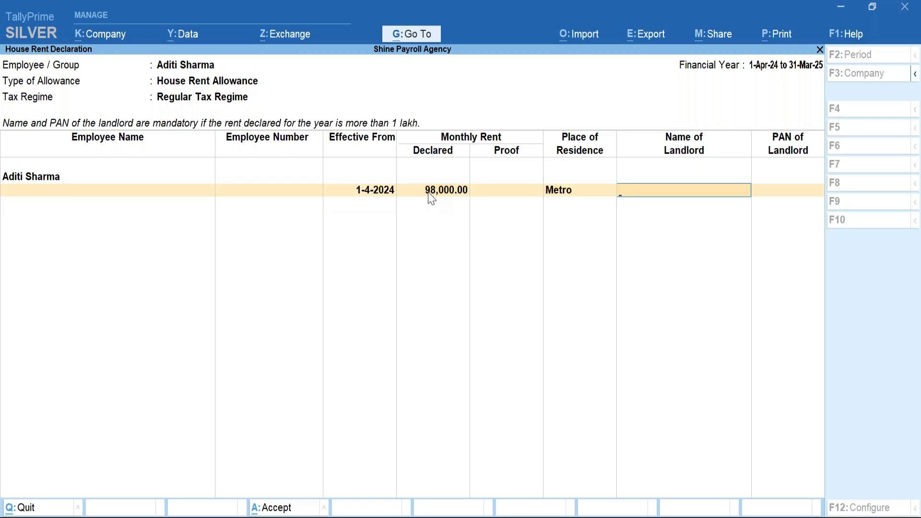
key("Return")
key("Return")
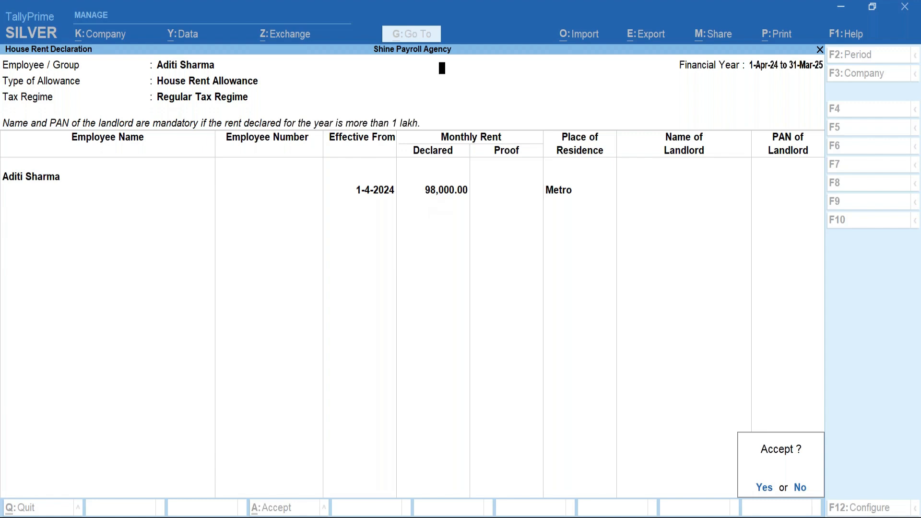
key("y")
key("Escape")
key("Down")
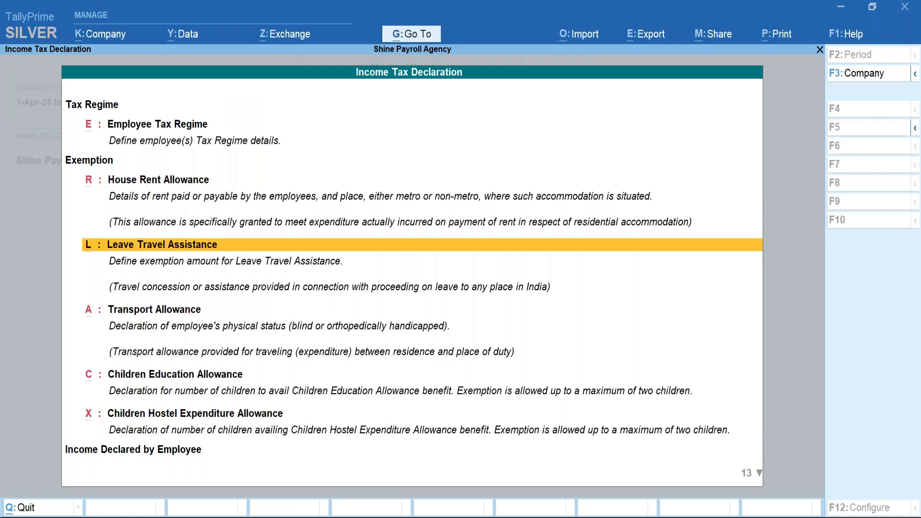
key("Down")
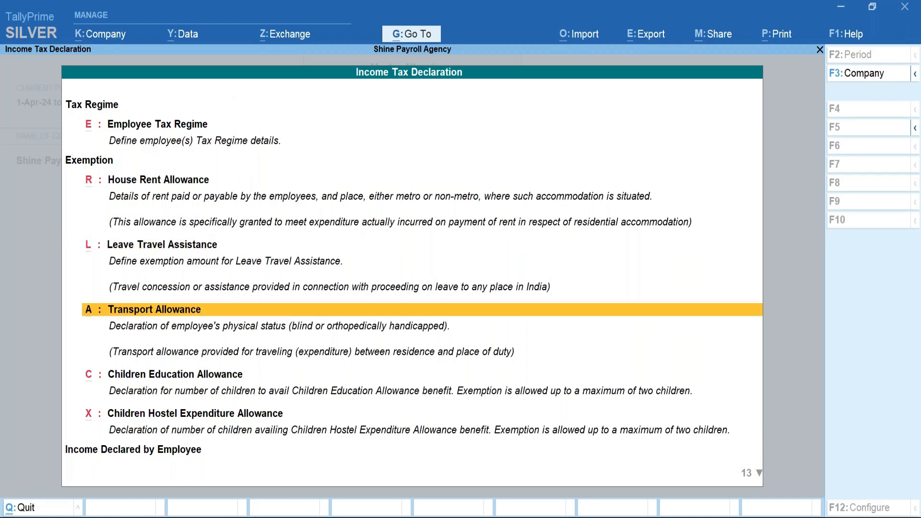
key("Down")
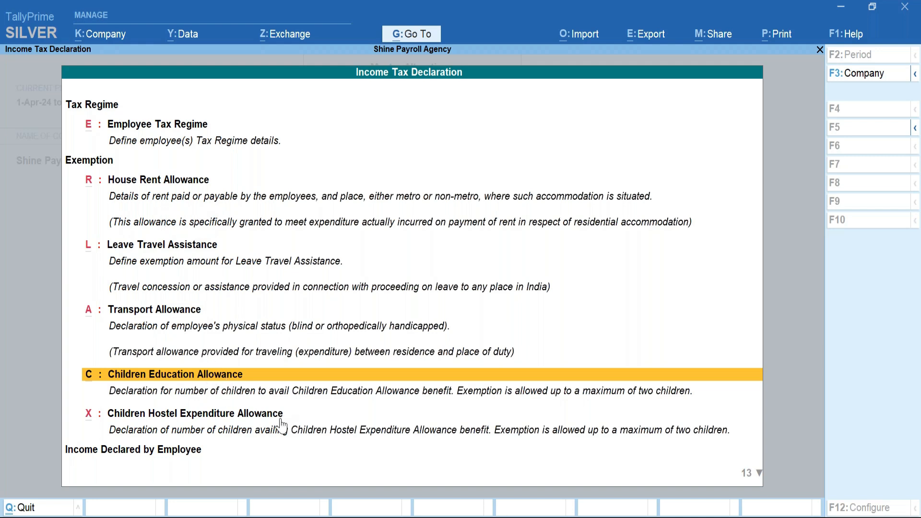
key("Down")
key("Down")
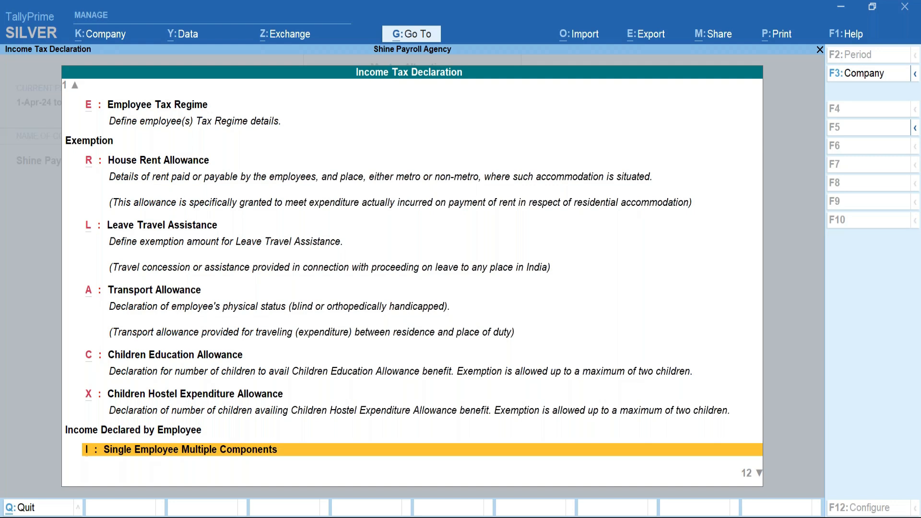
Open other income for the Invoicing Team employee and add Income From House Property.
key("Return")
key("Return")
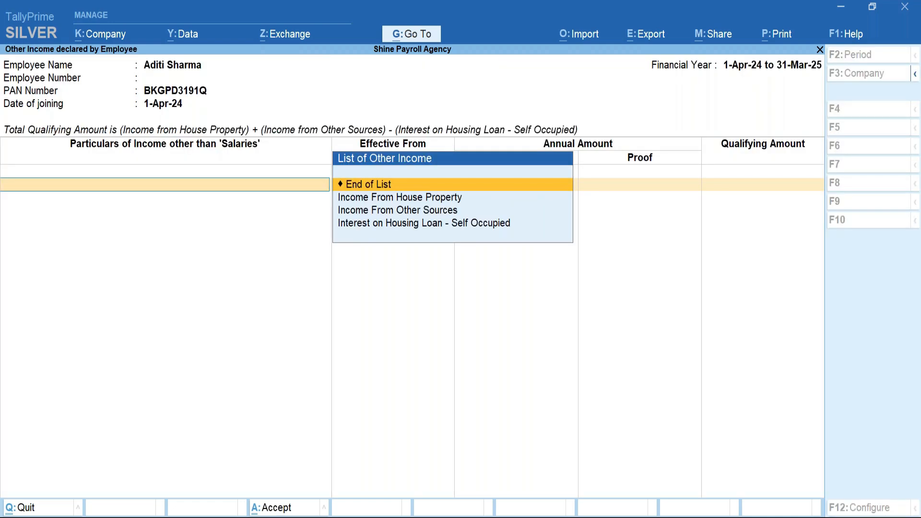
key("Escape")
key("Return")
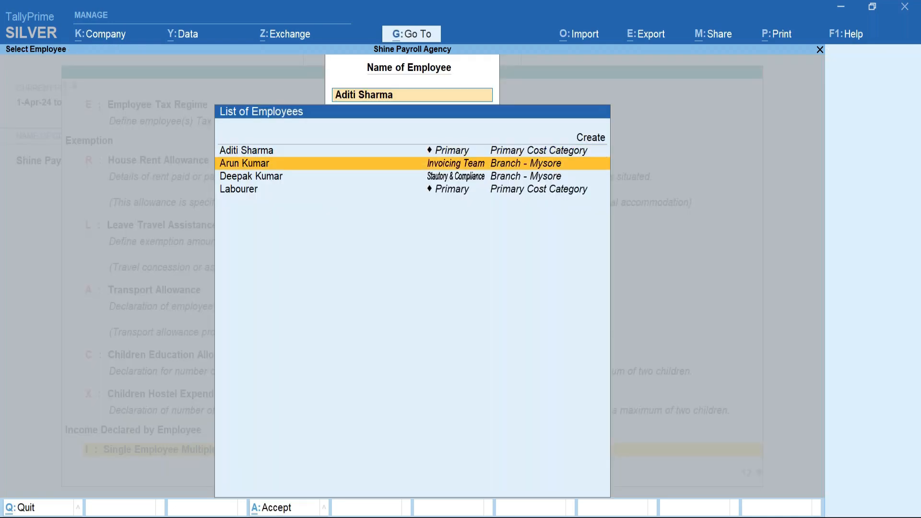
key("Return")
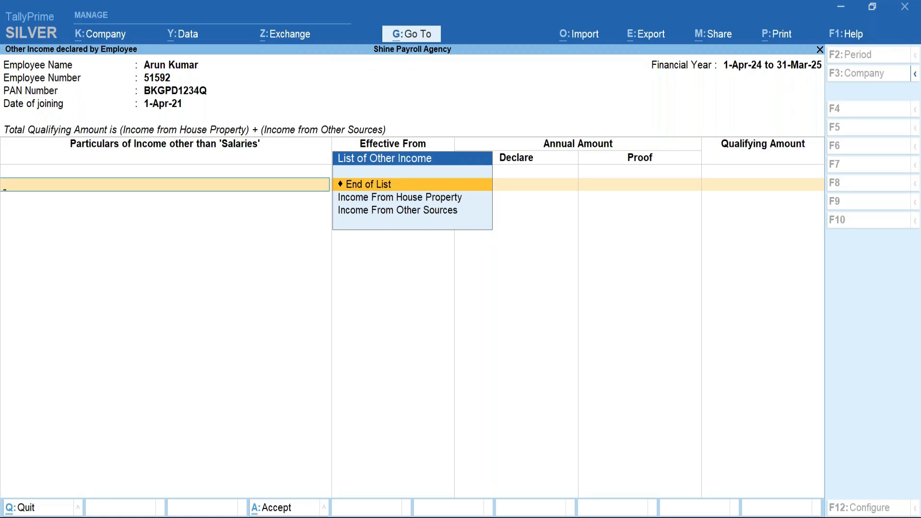
key("Down")
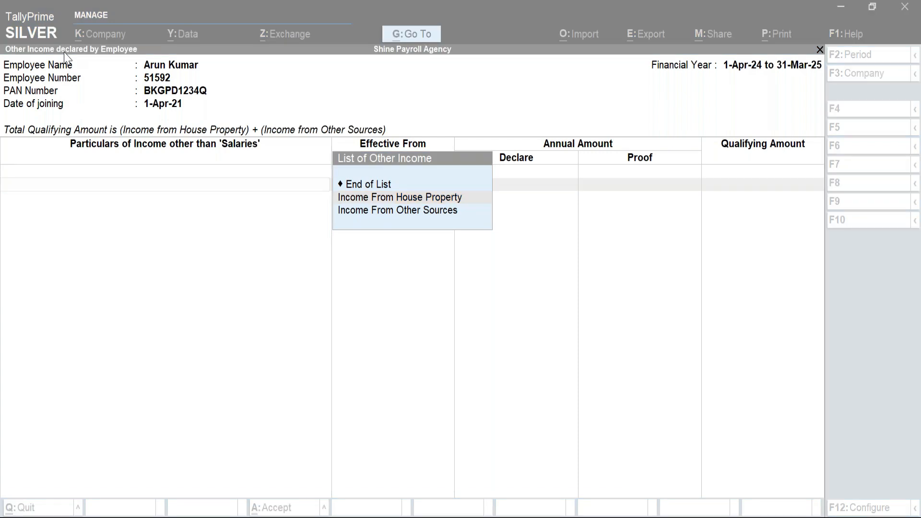
left_click(348, 200)
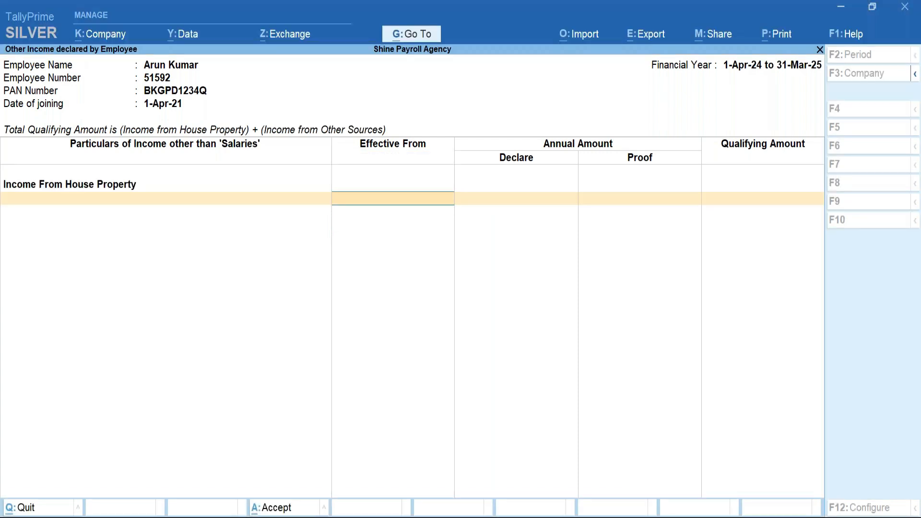
key("Return")
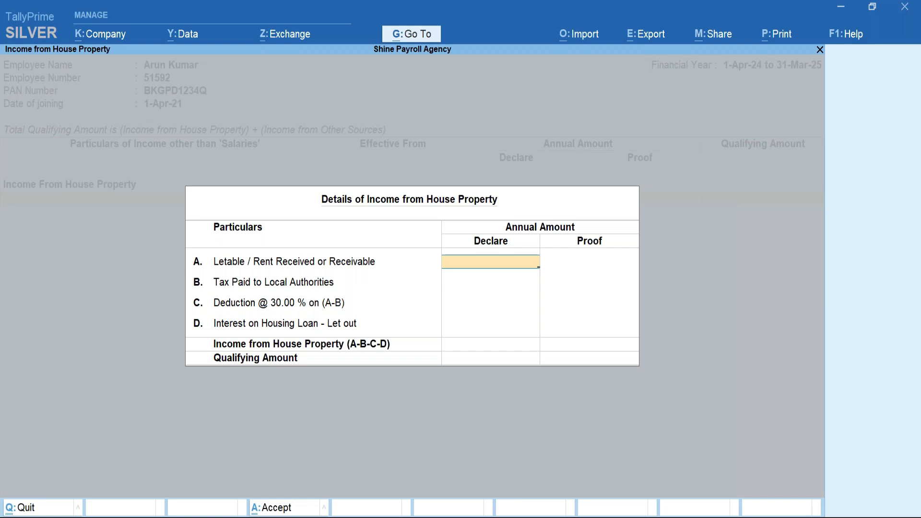
Enter 50,000 as declared and proved rent, leave local authority tax blank, and accept.
type("50,000")
key("Return")
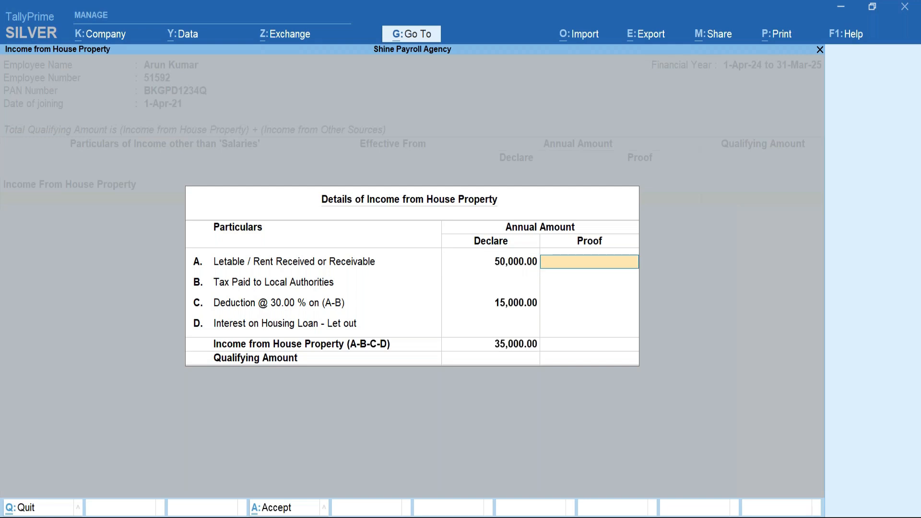
type("50,000")
key("Return")
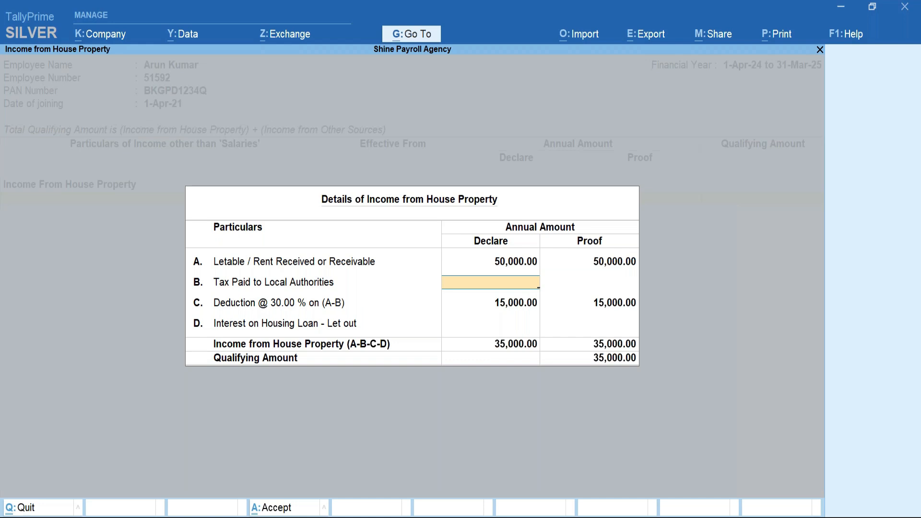
key("Return")
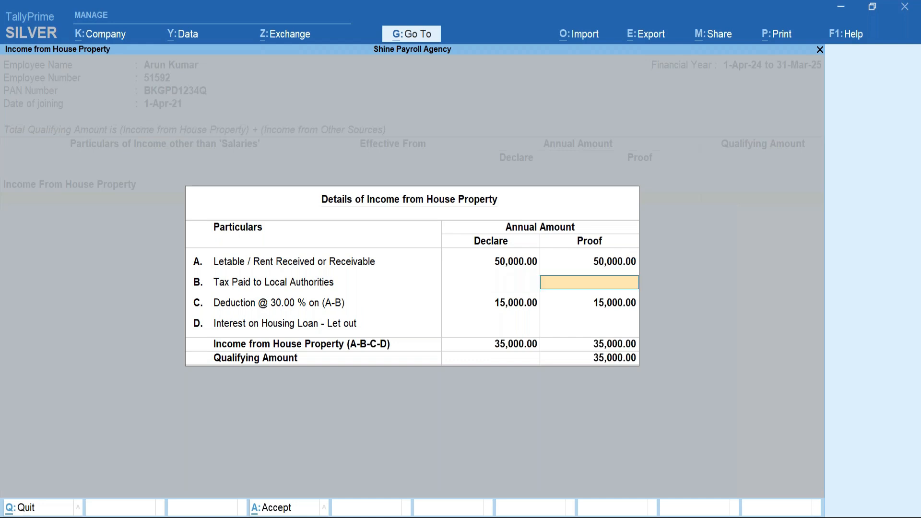
key("Return")
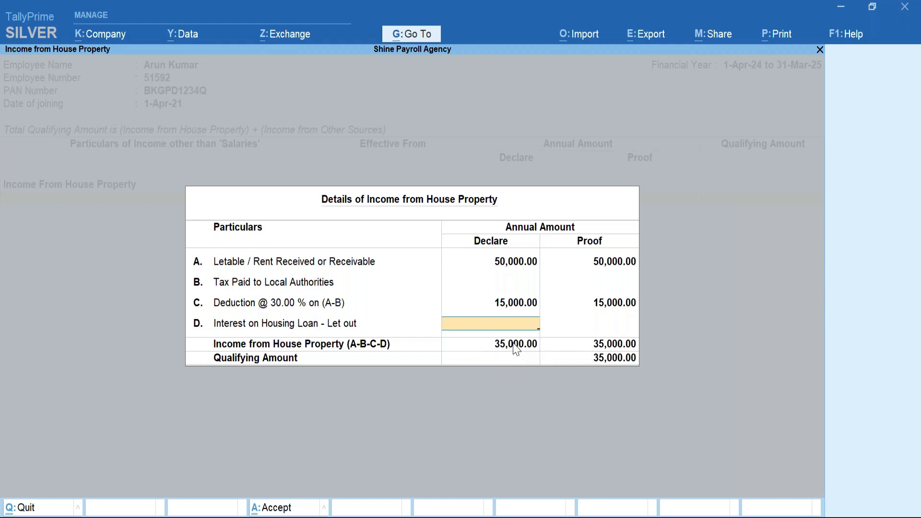
key("ctrl+a")
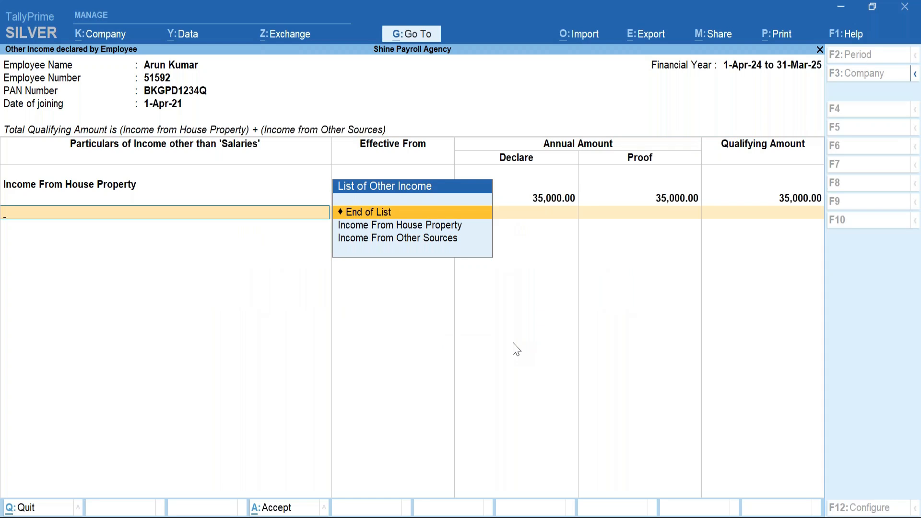
Drop the extra Income From Other Sources row and save the 35,000 house property declaration.
key("Down")
key("Down")
key("Return")
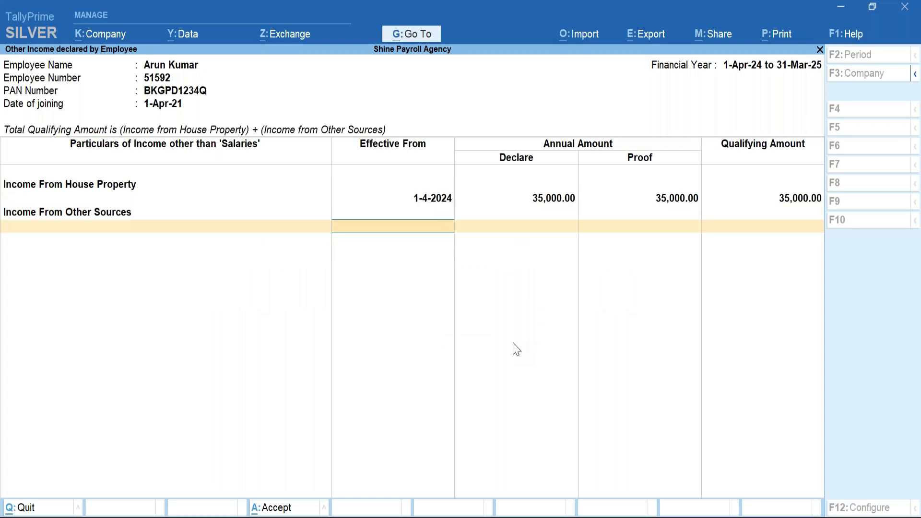
type("1")
key("Return")
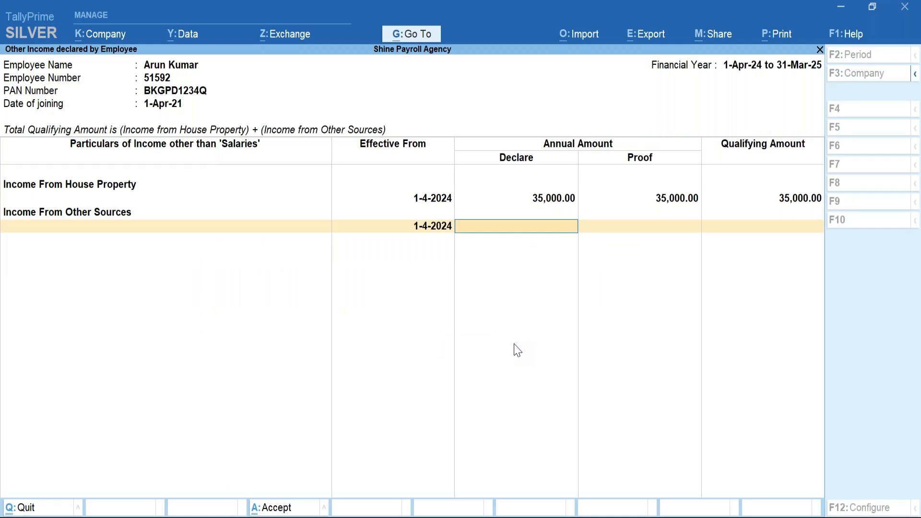
key("BackSpace")
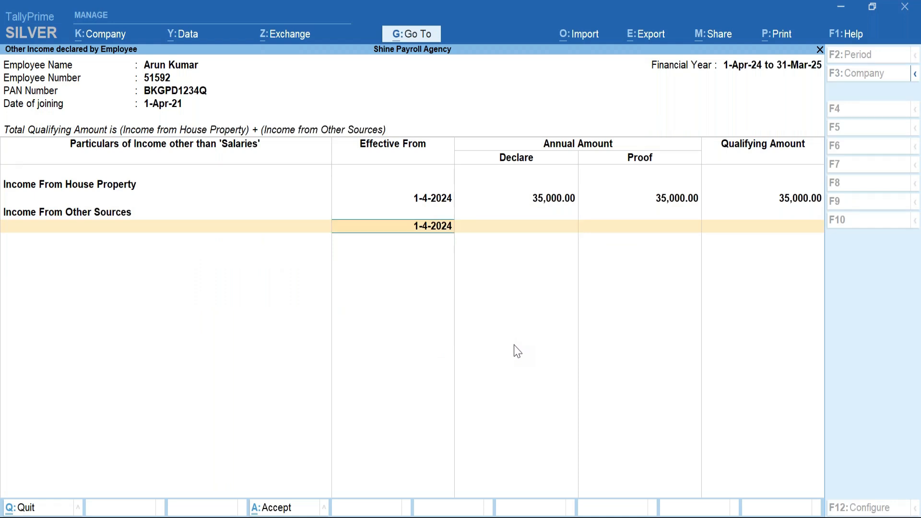
key("BackSpace")
key("Up")
key("Up")
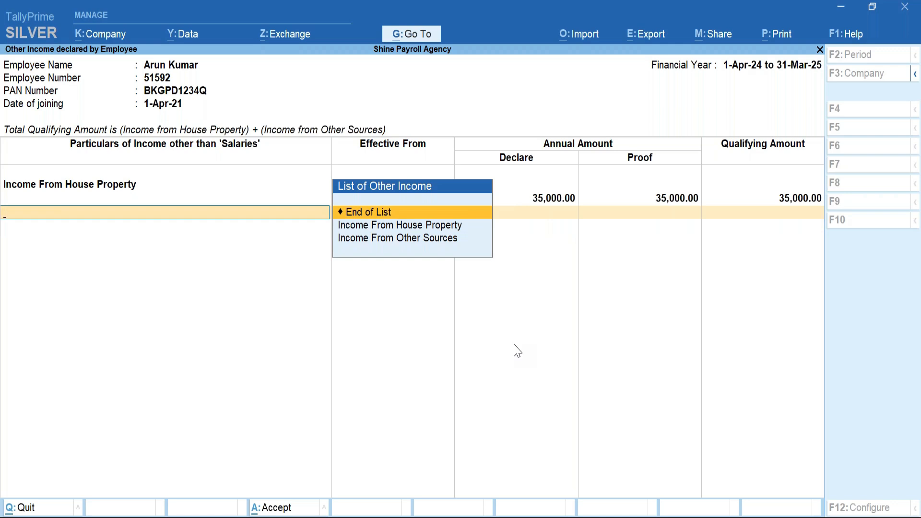
key("Return")
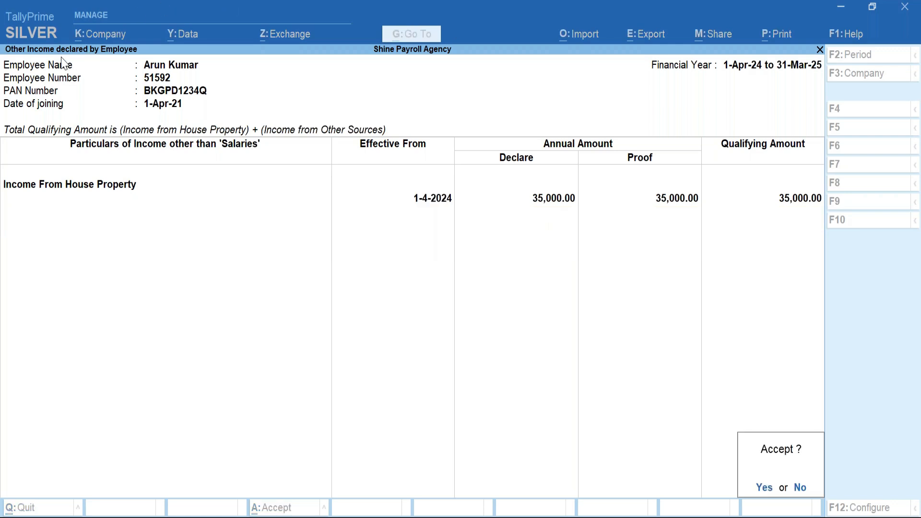
key("Return")
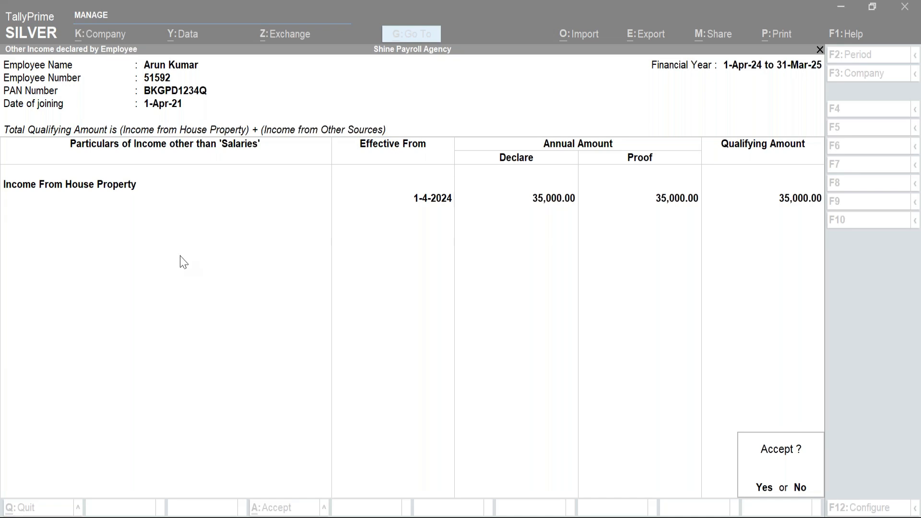
key("Return")
key("BackSpace")
Return to the Income Tax Declaration menu and move down to single-employee investment declarations.
key("Escape")
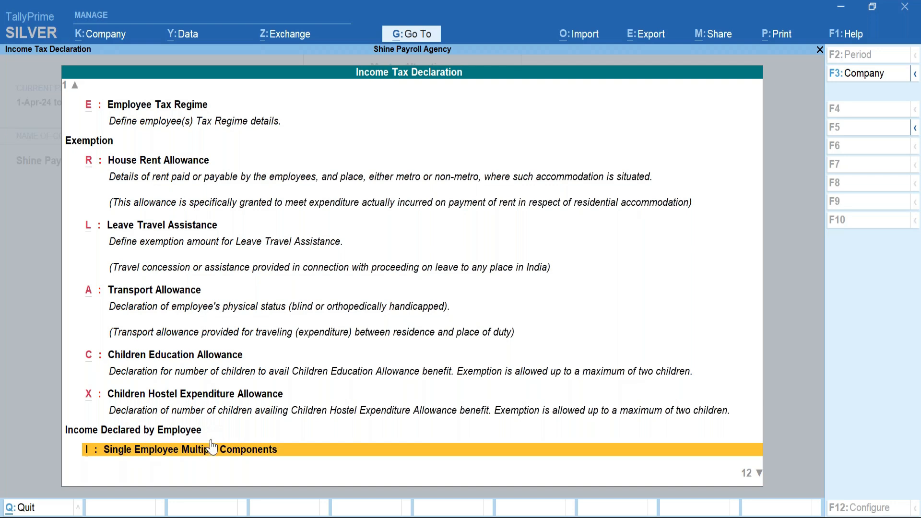
key("Down")
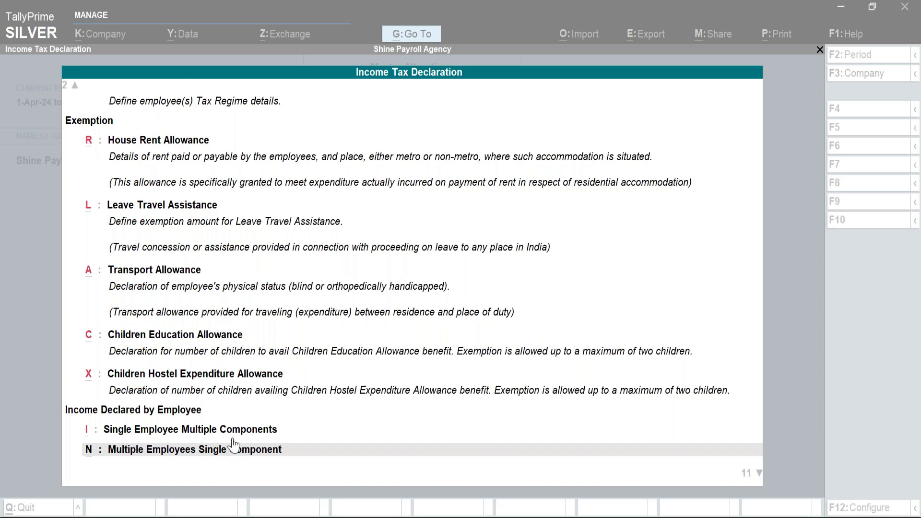
left_click(730, 455)
key("Down")
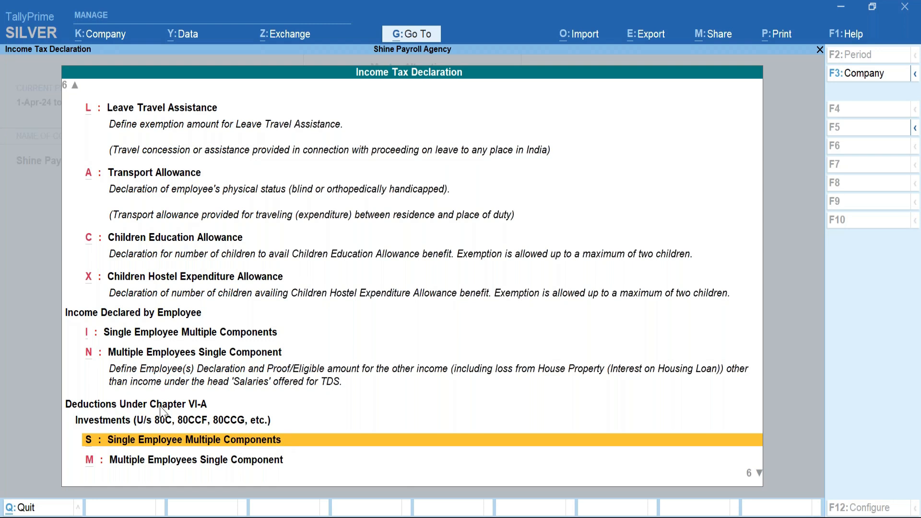
For the first employee, add an Insurance Premium row from 1-4-2024 with 15,000 declared and 15,000 proved.
left_click(225, 438)
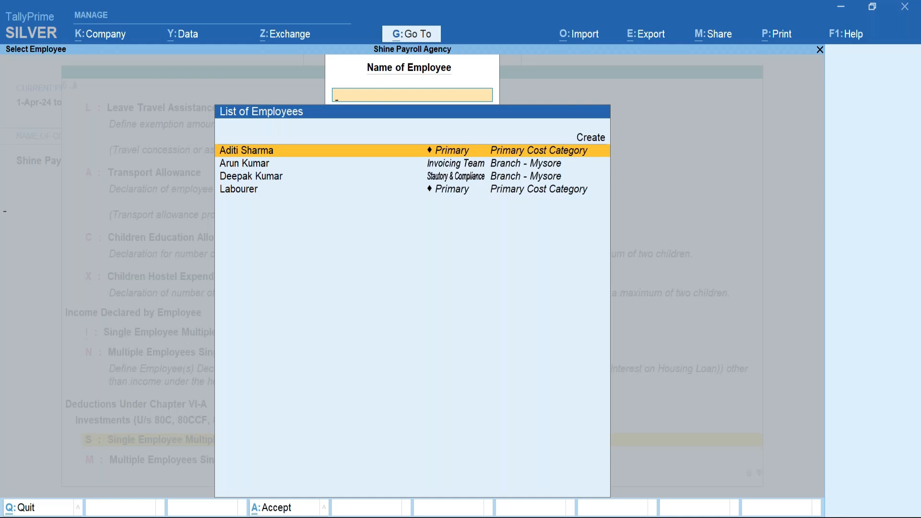
key("Return")
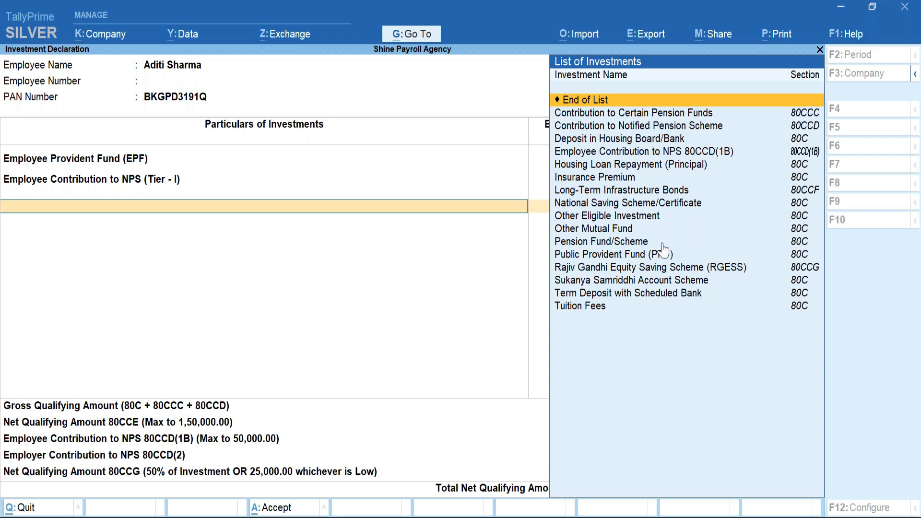
left_click(611, 180)
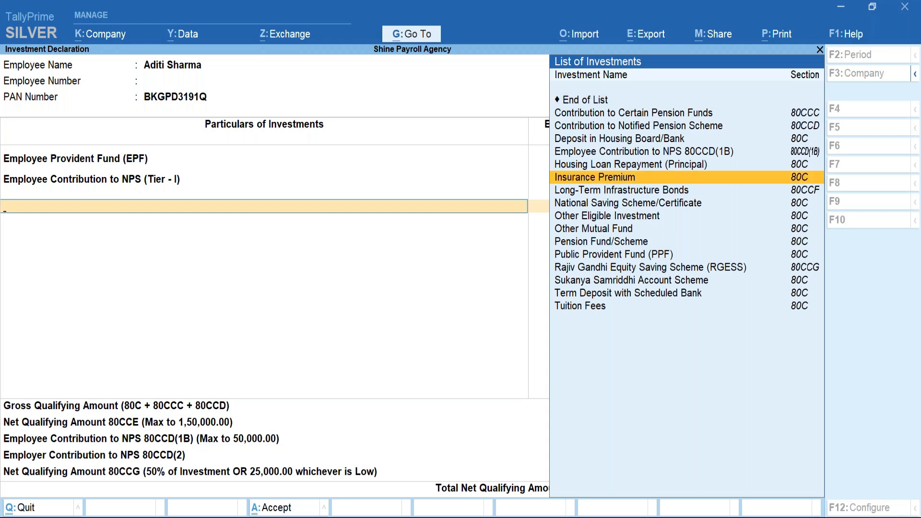
key("Return")
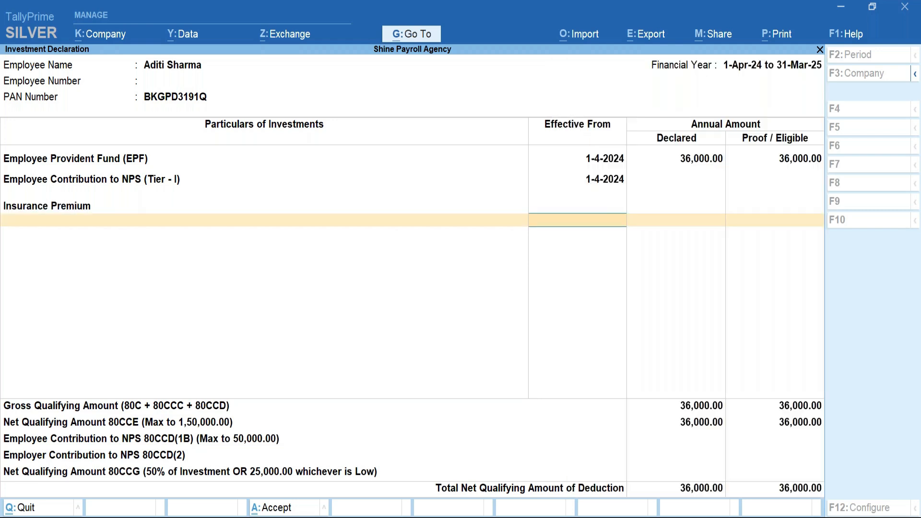
type("1")
key("Return")
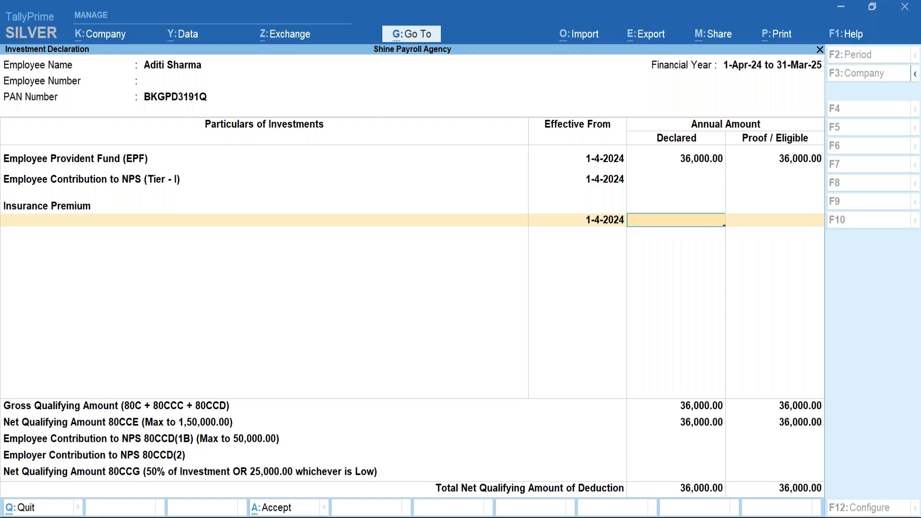
type("15,000")
key("Return")
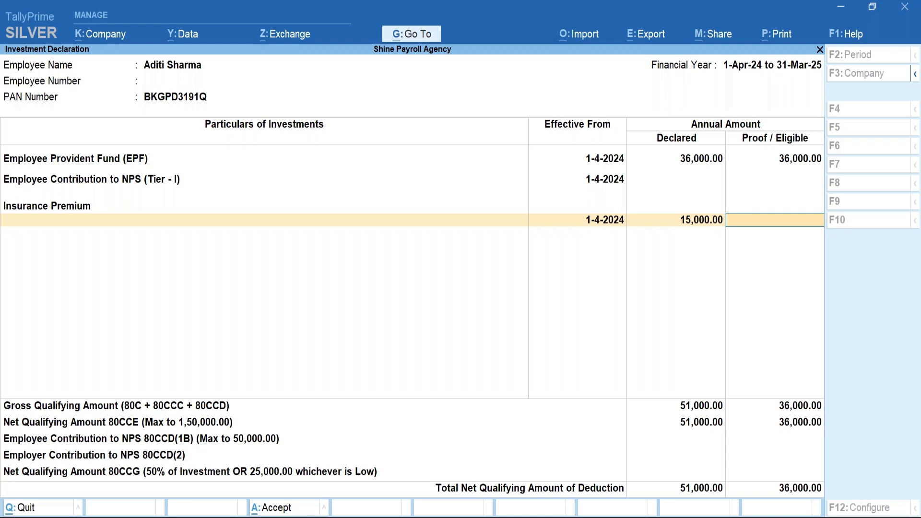
type("15000")
key("Return")
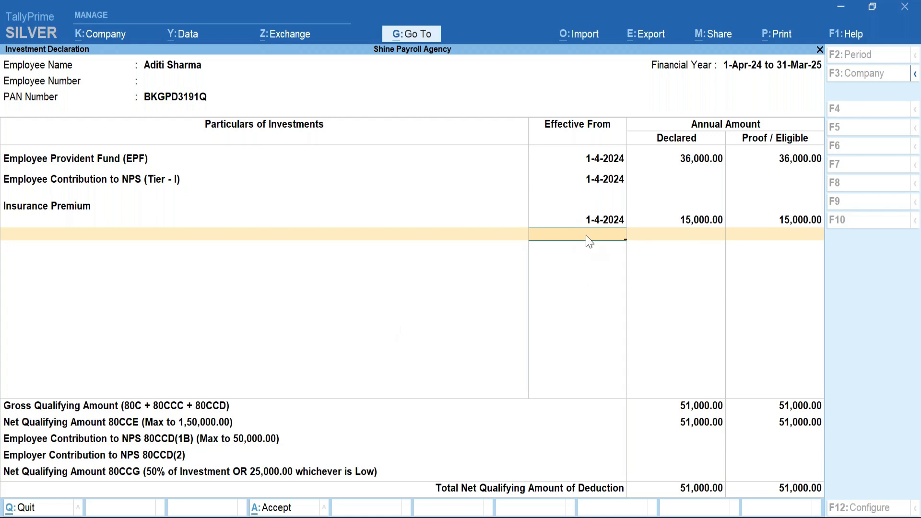
Add Term Deposit with Scheduled Bank from 1-4-2024 with 20,000 declared and 20,000 proved.
key("BackSpace")
key("Return")
key("BackSpace")
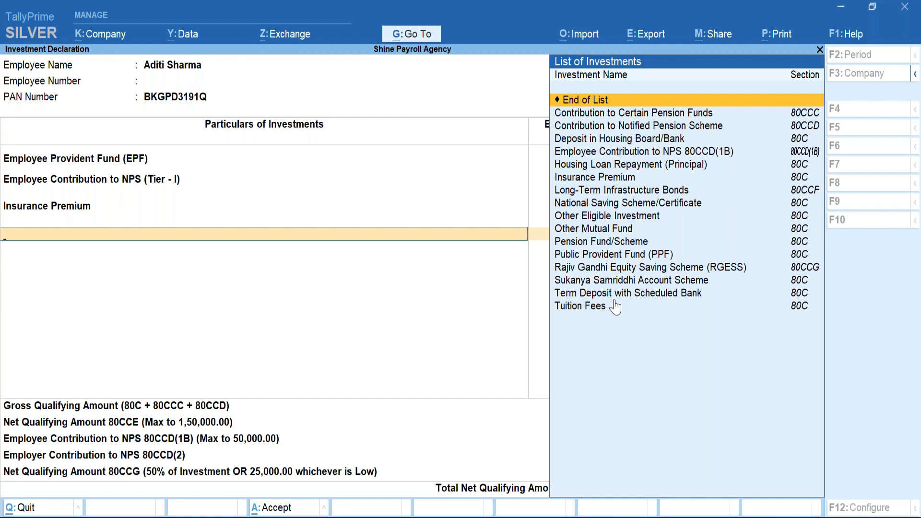
key("Down")
key("Down")
key("Down")
key("Down")
key("Down")
key("Down")
key("Down")
key("Down")
key("Down")
key("Down")
key("Down")
key("Down")
key("Down")
key("Down")
key("Down")
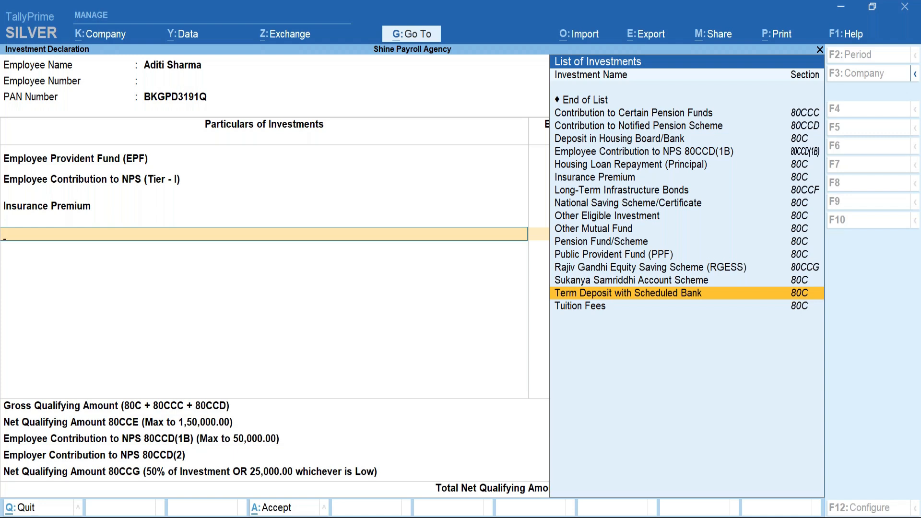
key("Return")
type("1")
key("Return")
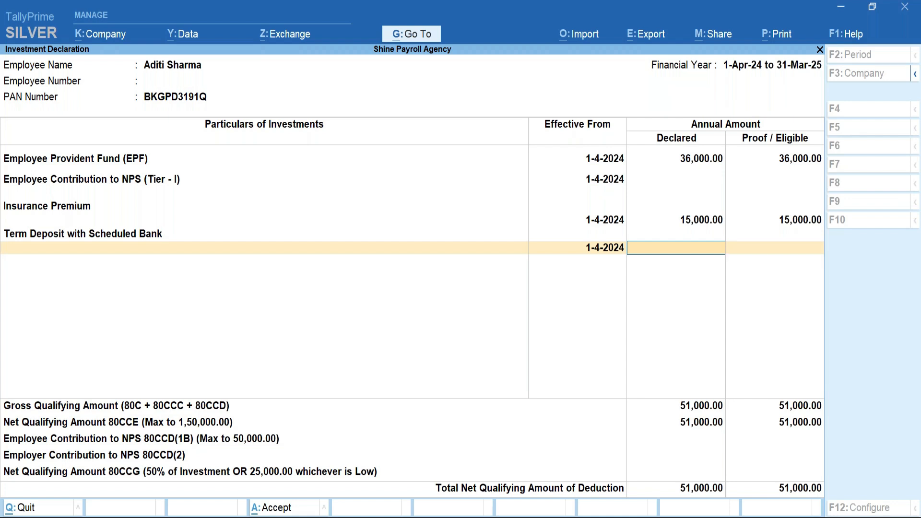
type("15000")
key("BackSpace")
key("BackSpace")
key("BackSpace")
key("BackSpace")
key("BackSpace")
type("20,000")
key("Return")
type("20000")
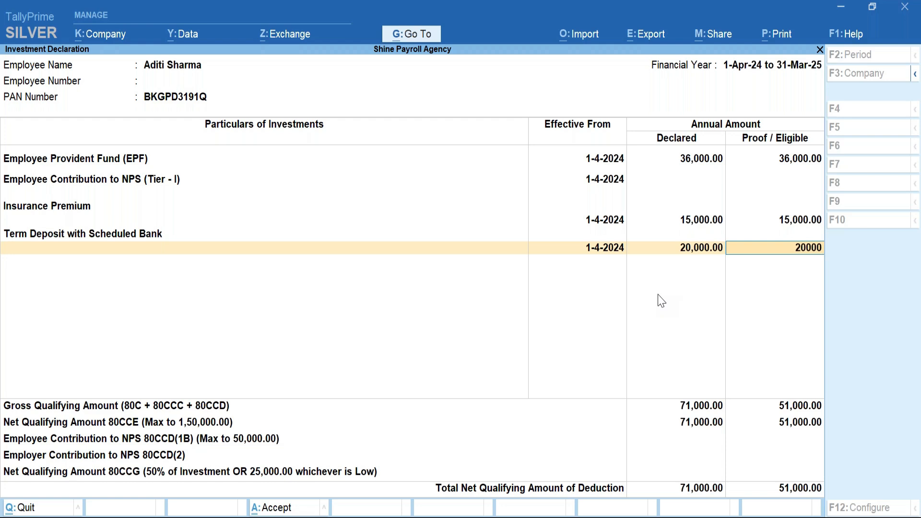
key("Return")
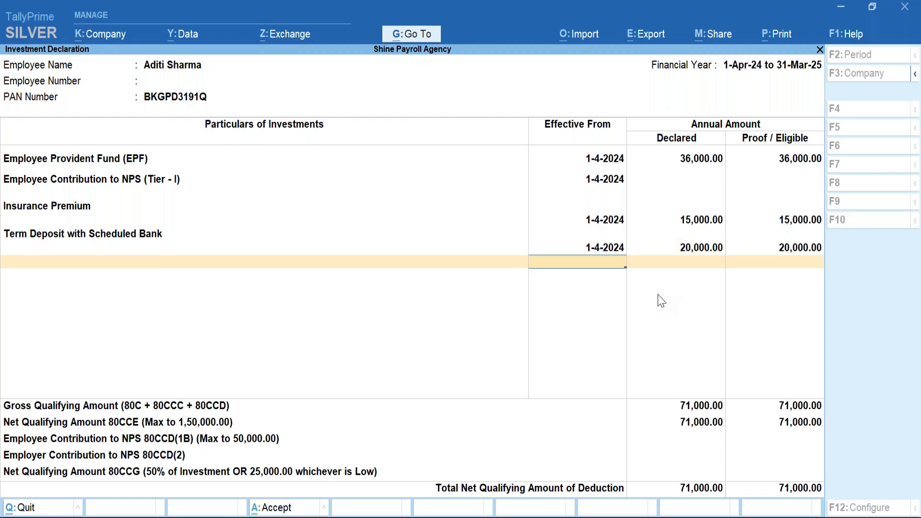
Add Housing Loan Repayment (Principal) from 1-4-2024 with 2,00,000 declared and 2,00,000 proof.
key("Return")
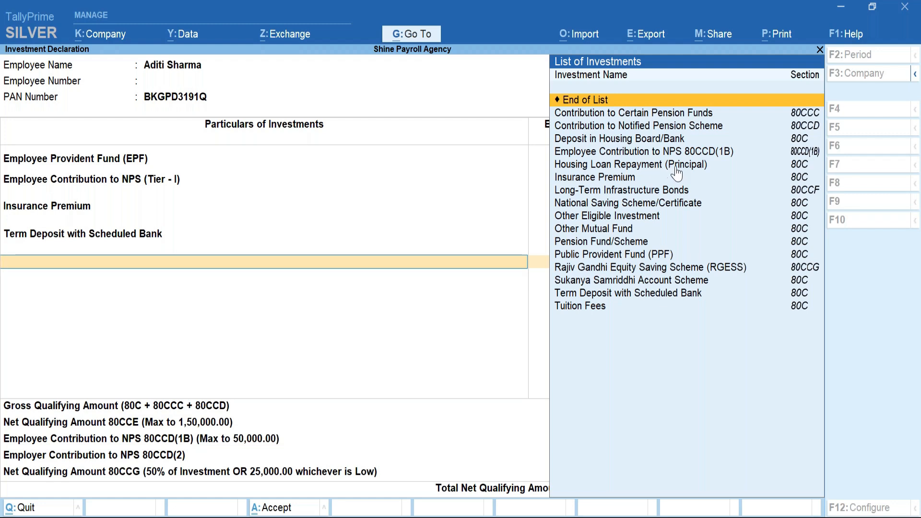
left_click(647, 168)
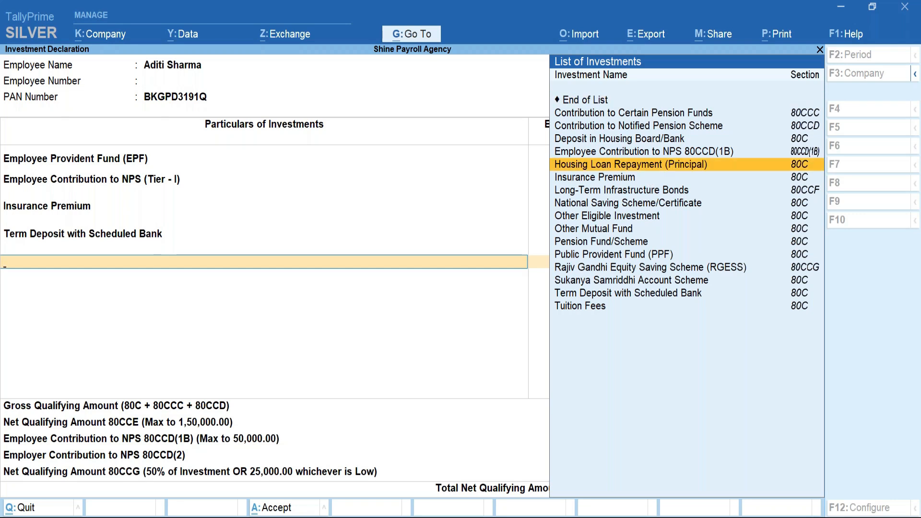
key("Return")
type("1")
key("Return")
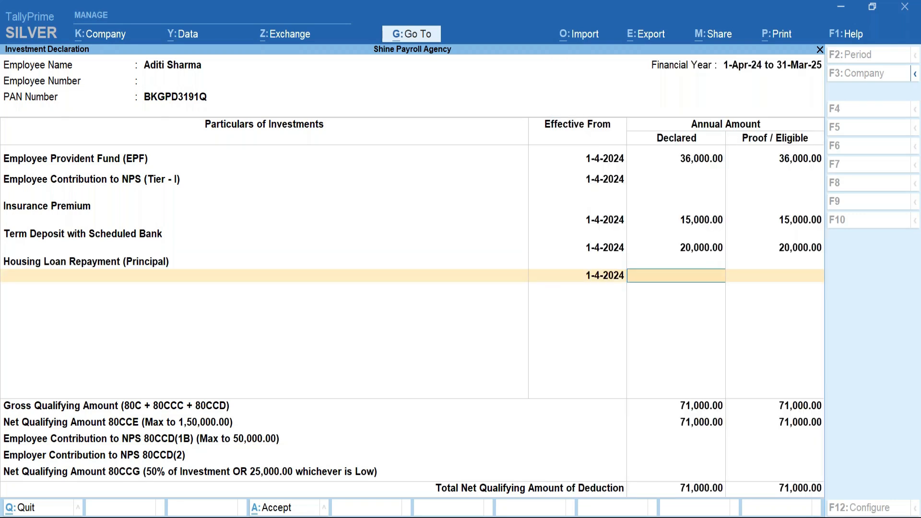
type("200000")
key("Return")
type("2,00,000.0")
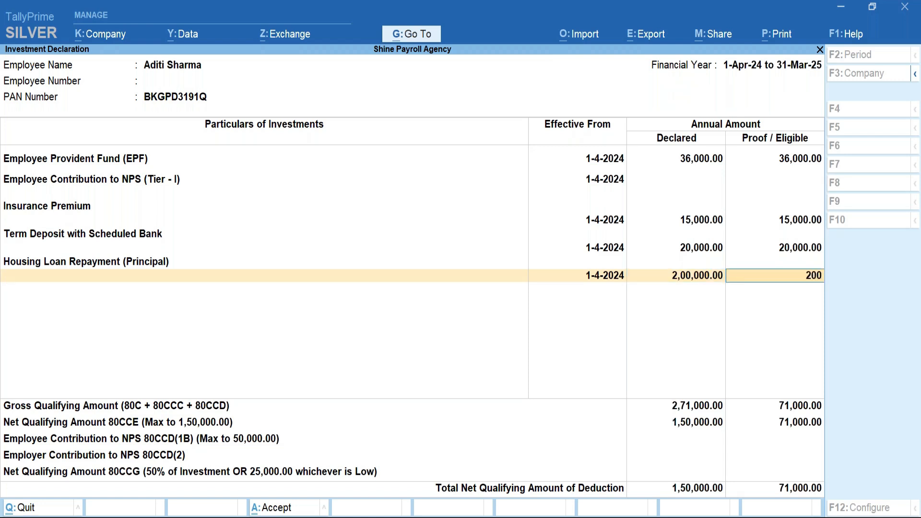
type("000")
key("Return")
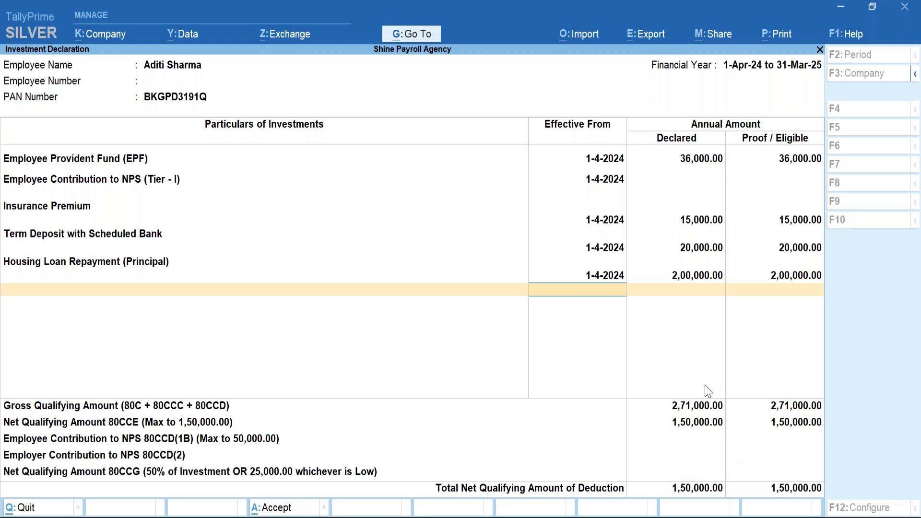
key("Return")
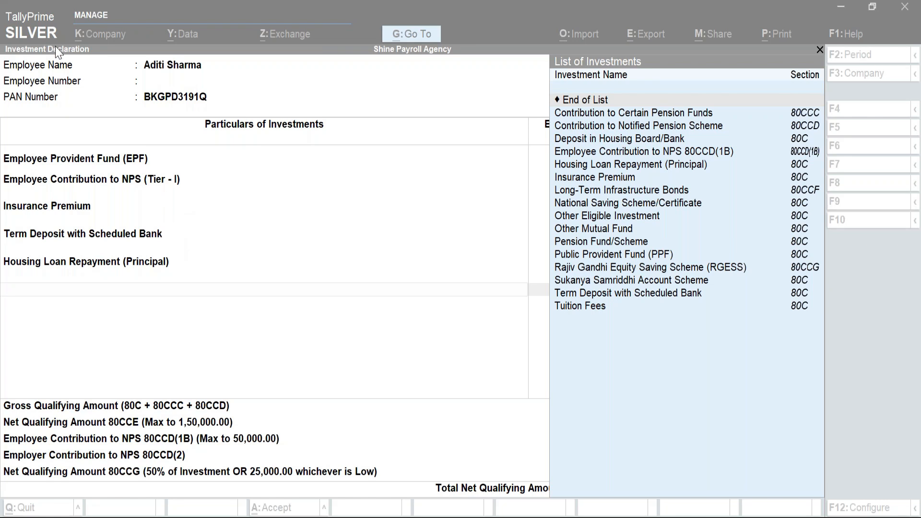
Close the List of Investments and bring up the Quit prompt for the Investment Declaration.
left_click(820, 50)
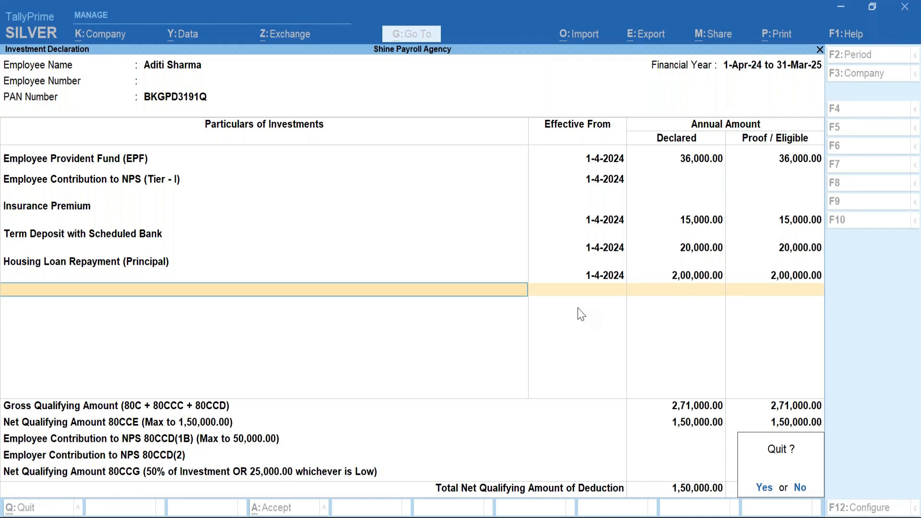
Quit the investment declaration and open the employee's Chapter VIA Others Declaration, moving to Interest on Housing Loan.
key("y")
key("BackSpace")
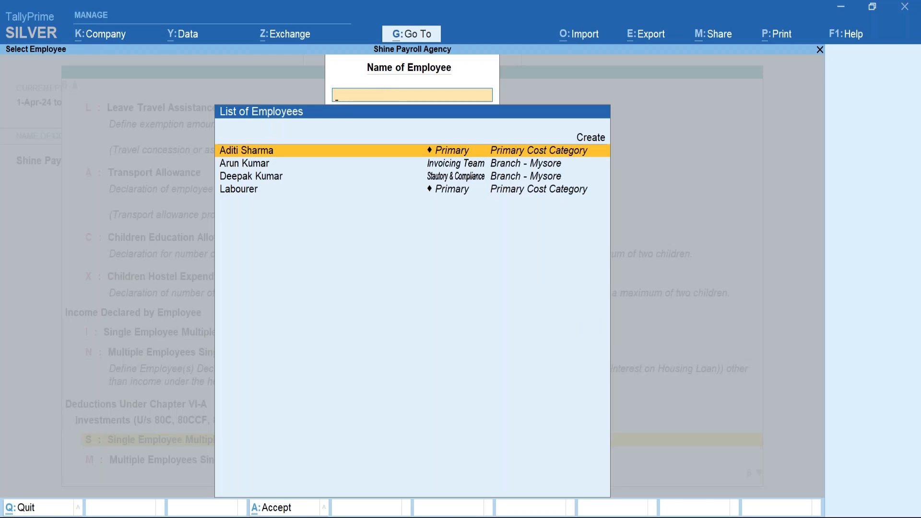
key("Escape")
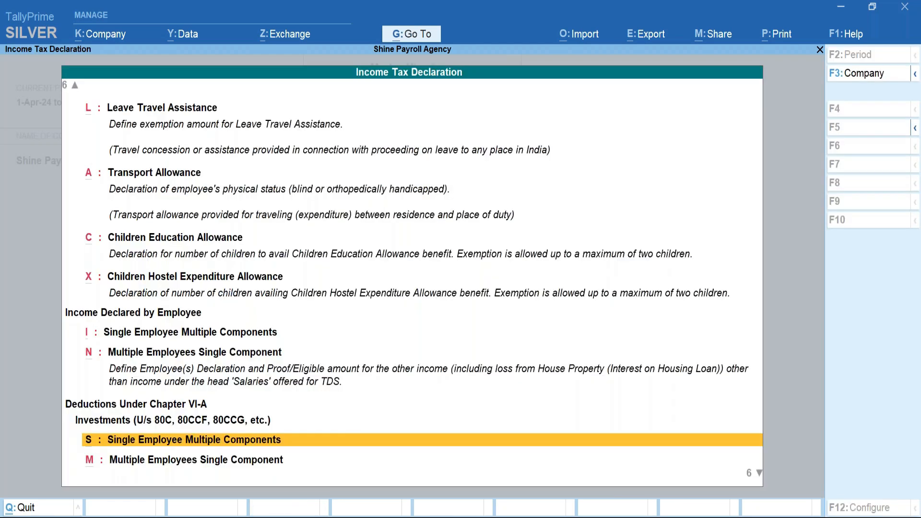
key("Down")
key("Down")
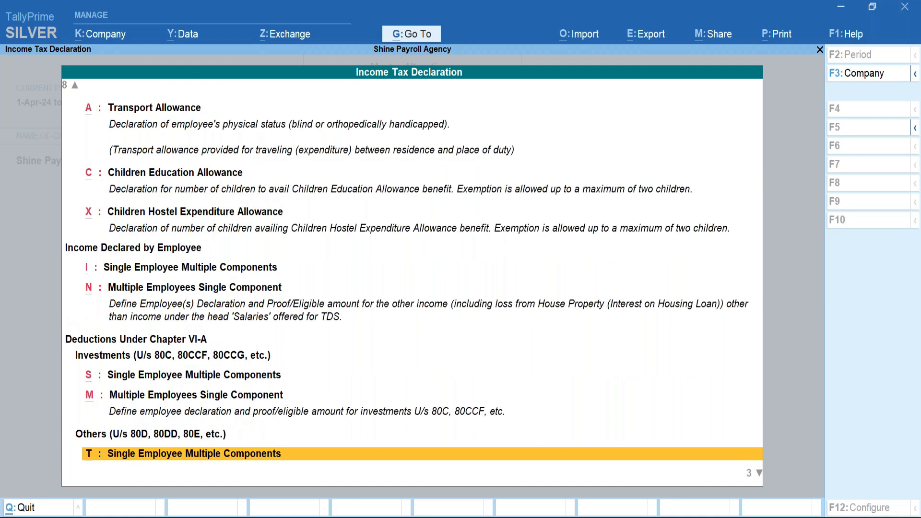
key("Return")
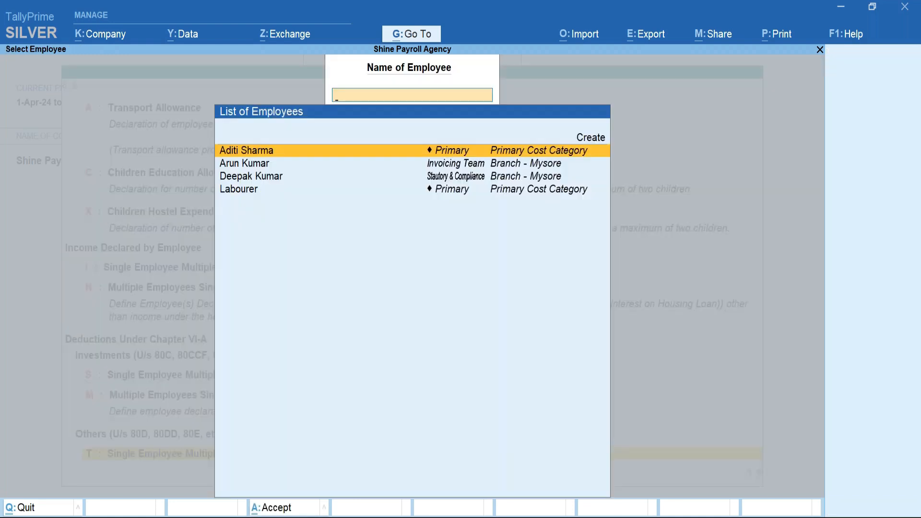
key("Return")
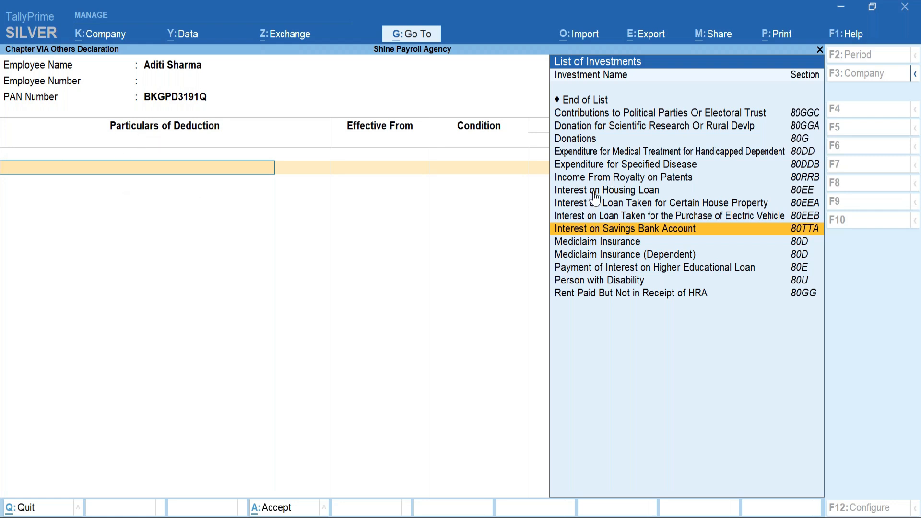
key("Up")
key("Up")
key("Up")
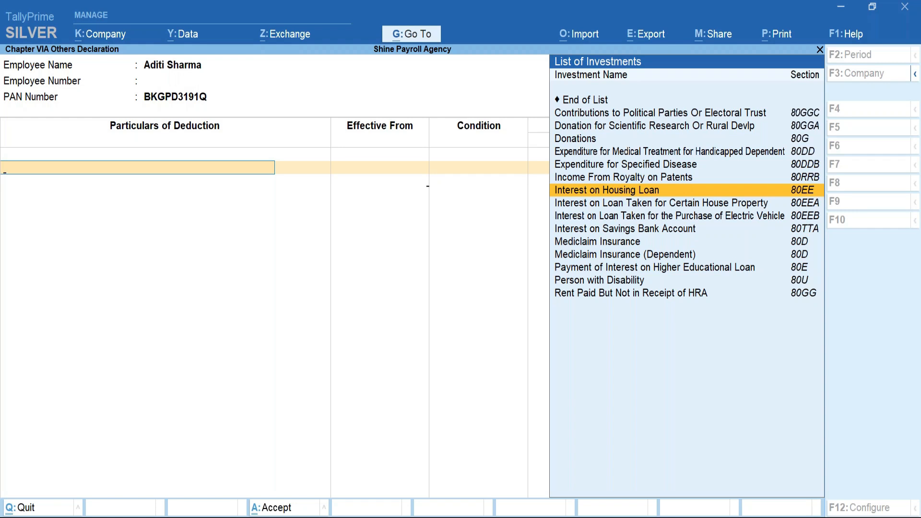
Add Interest on Housing Loan from 1-4-2024 with 4,00,000 declared and 4,00,000 proof.
key("Return")
type("1")
key("Return")
key("BackSpace")
key("Return")
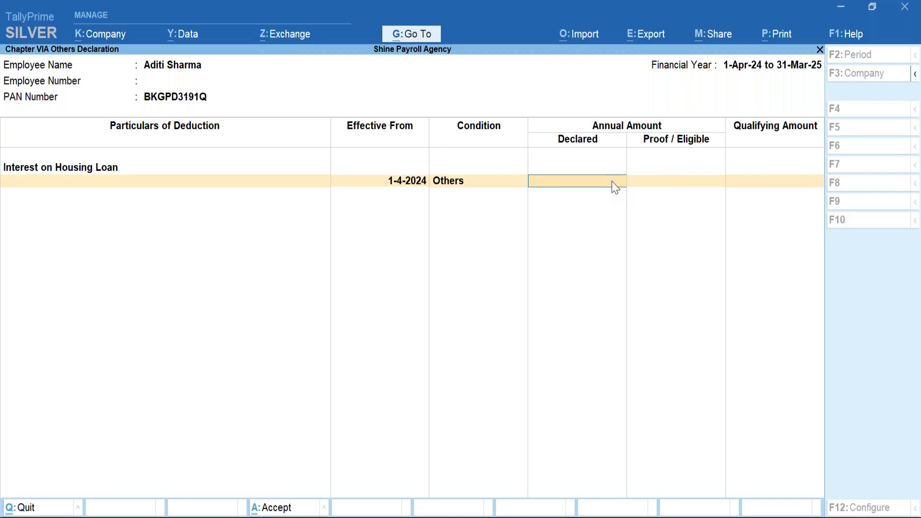
type("400000")
key("Return")
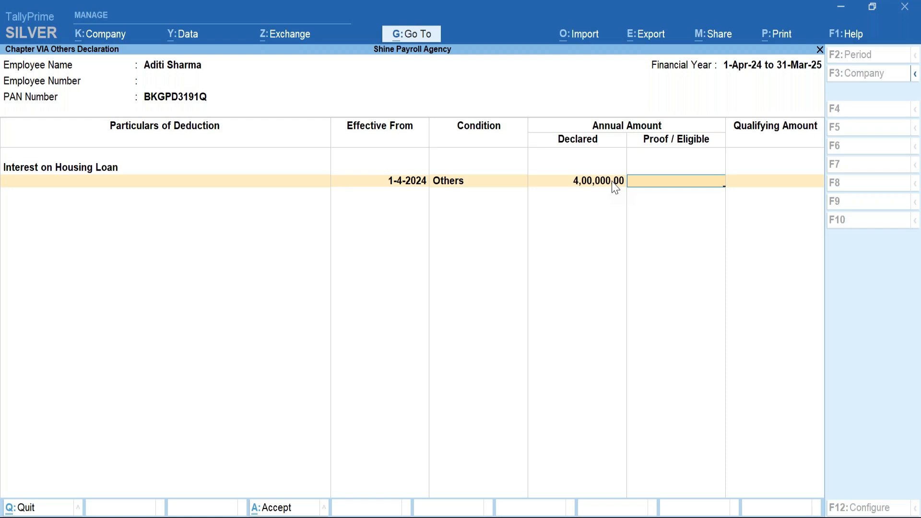
type("400000")
key("Return")
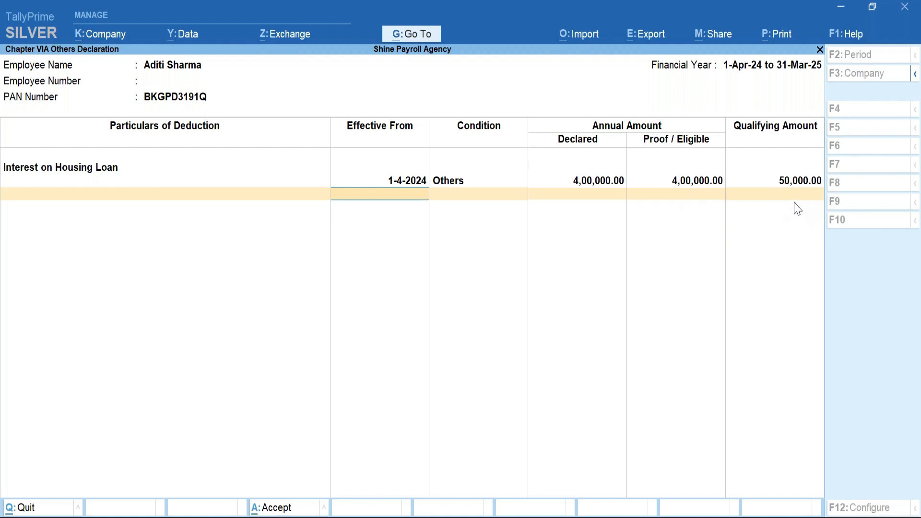
Choose End of List and confirm saving the Chapter VIA Others deductions declaration.
key("BackSpace")
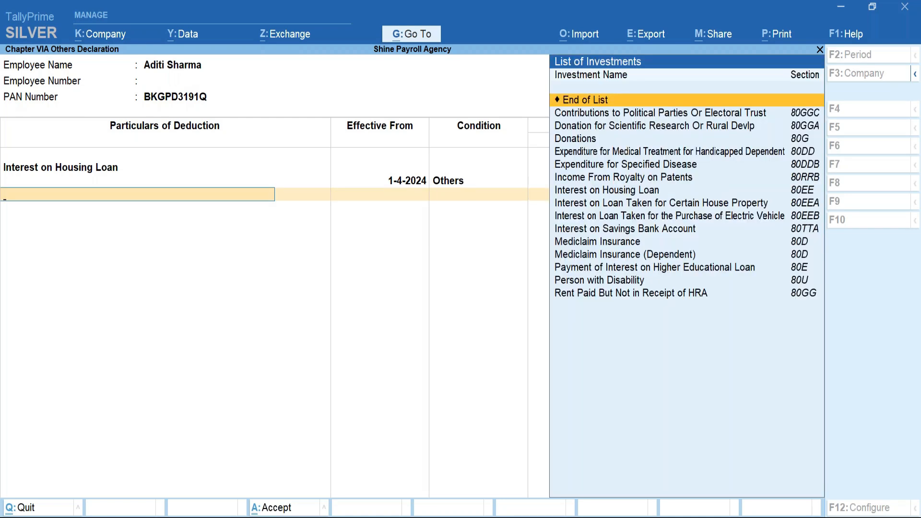
key("Down")
key("Down")
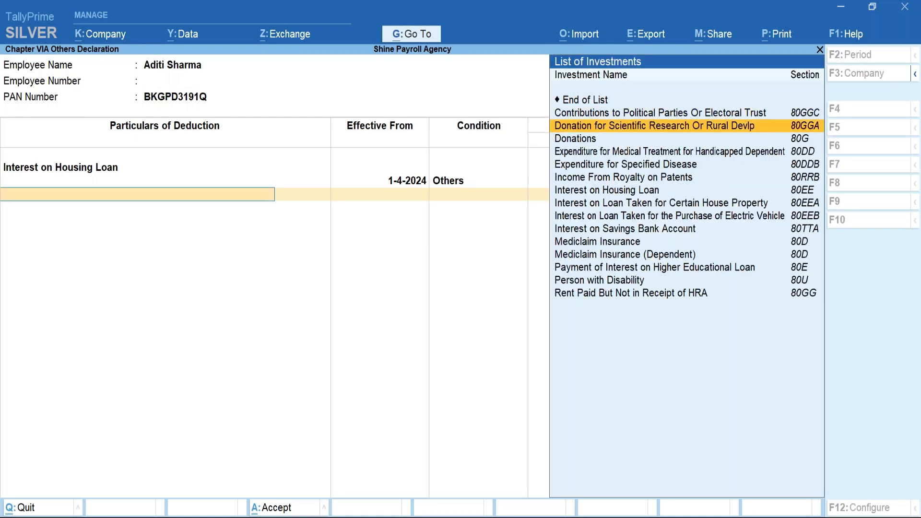
key("Down")
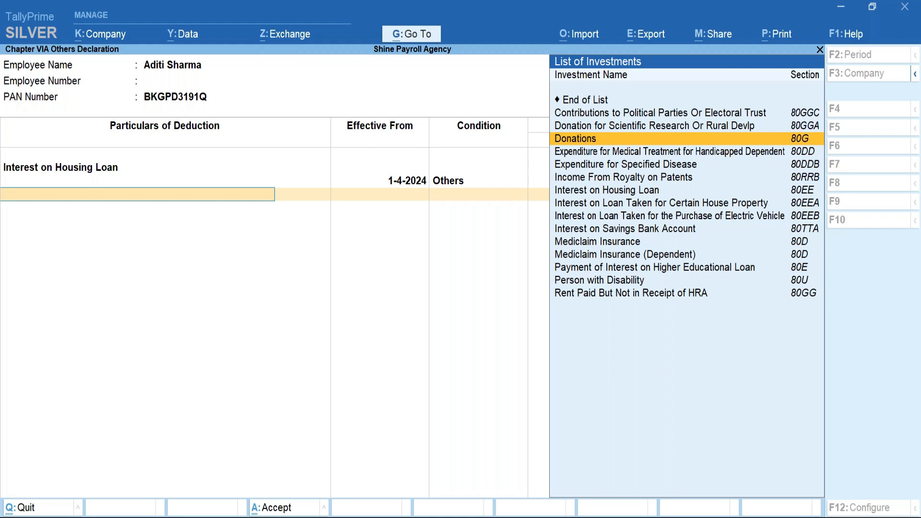
key("Up")
key("Up")
key("Up")
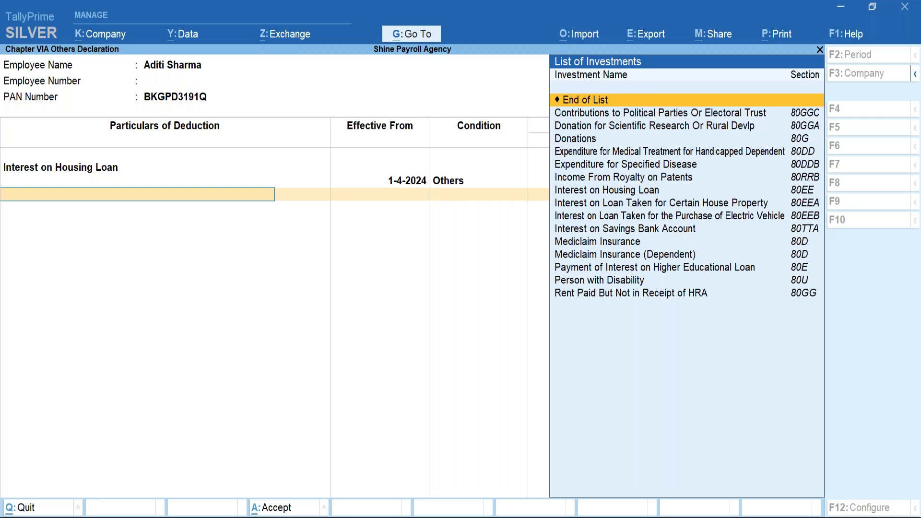
key("Return")
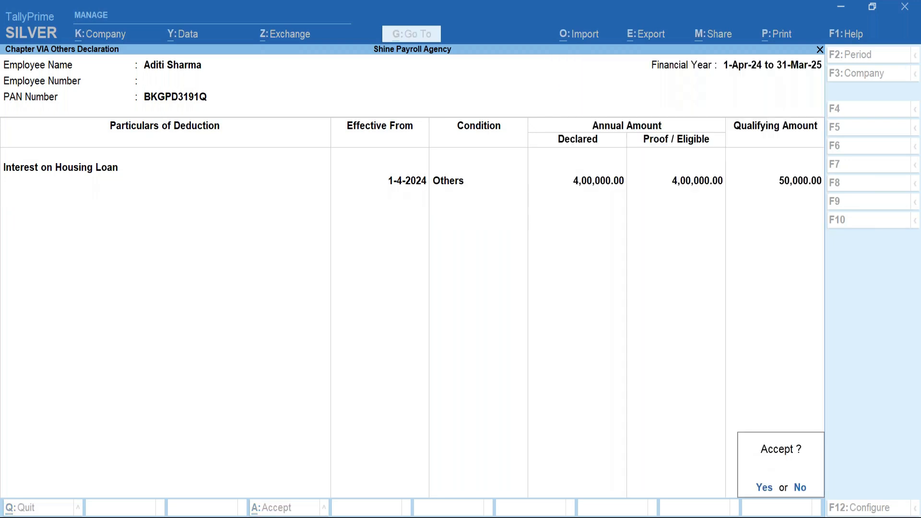
key("y")
Leave employee selection and close the Income Tax Declaration menu, returning to List of Masters.
key("BackSpace")
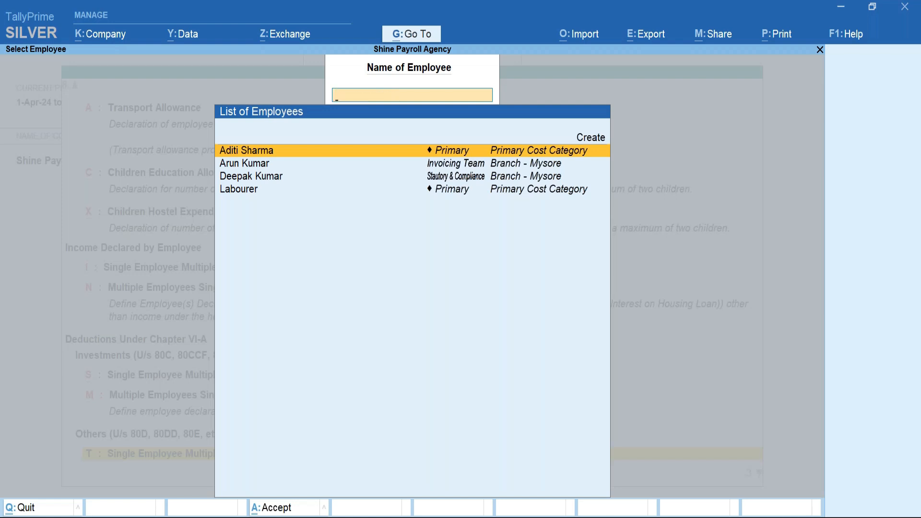
key("Escape")
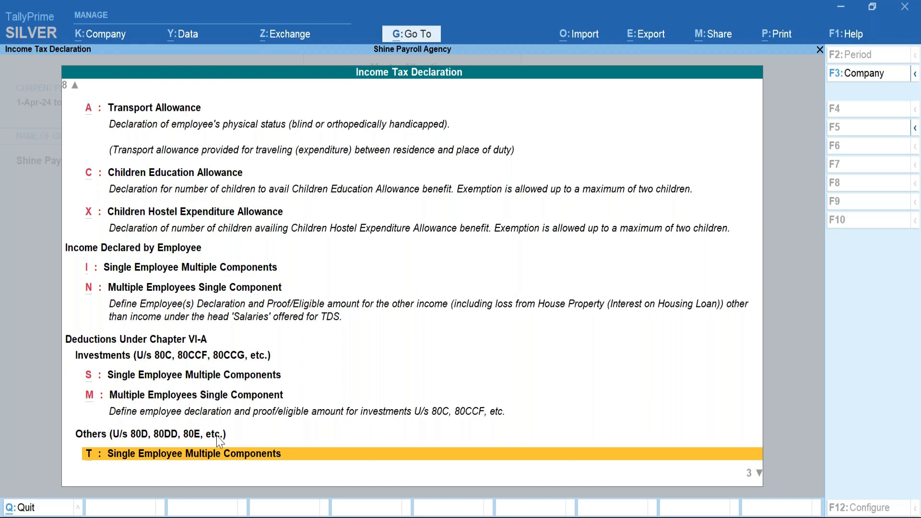
scroll(263, 455, "down", 1)
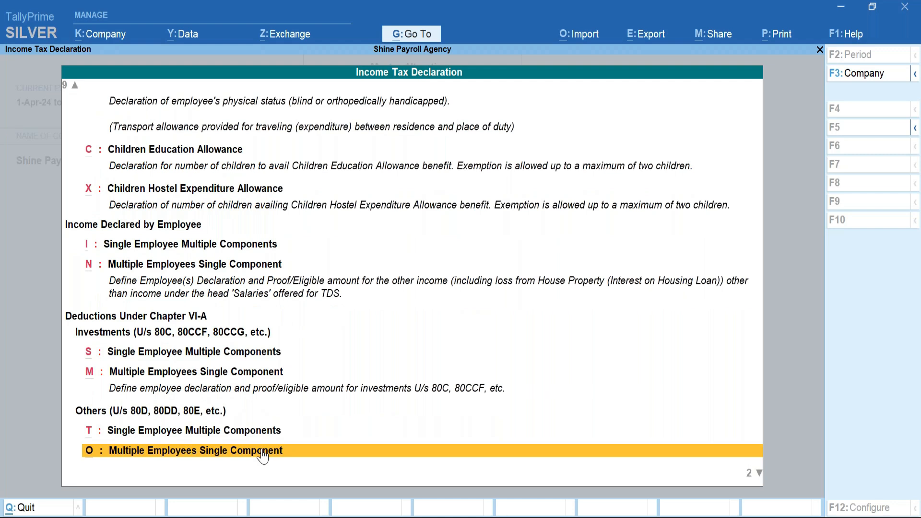
scroll(263, 456, "down", 1)
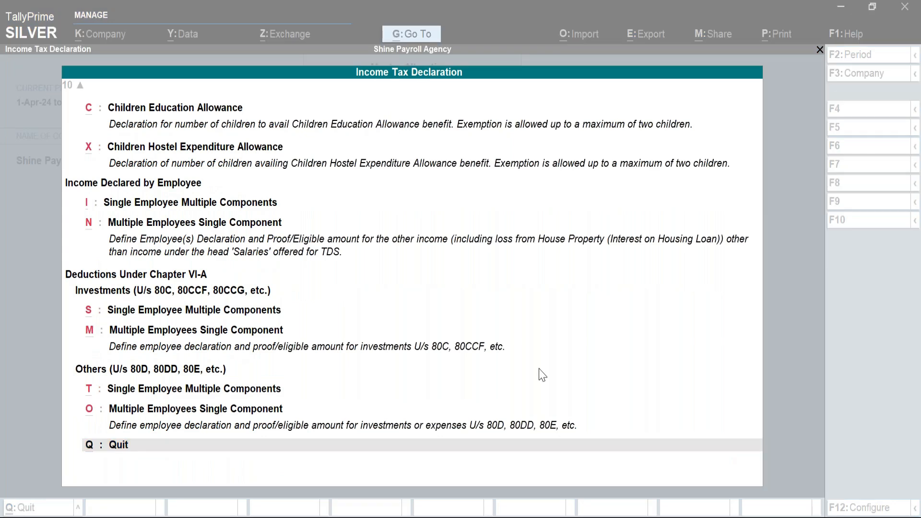
left_click(539, 369)
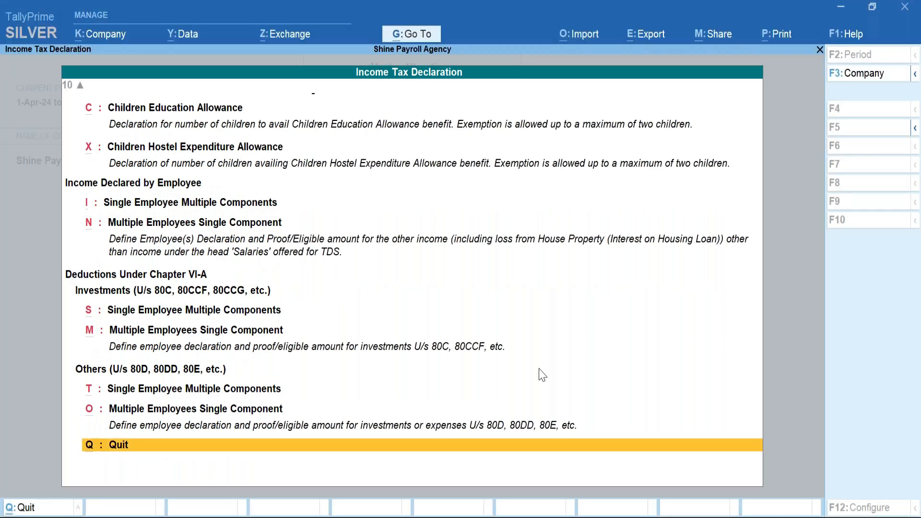
key("Escape")
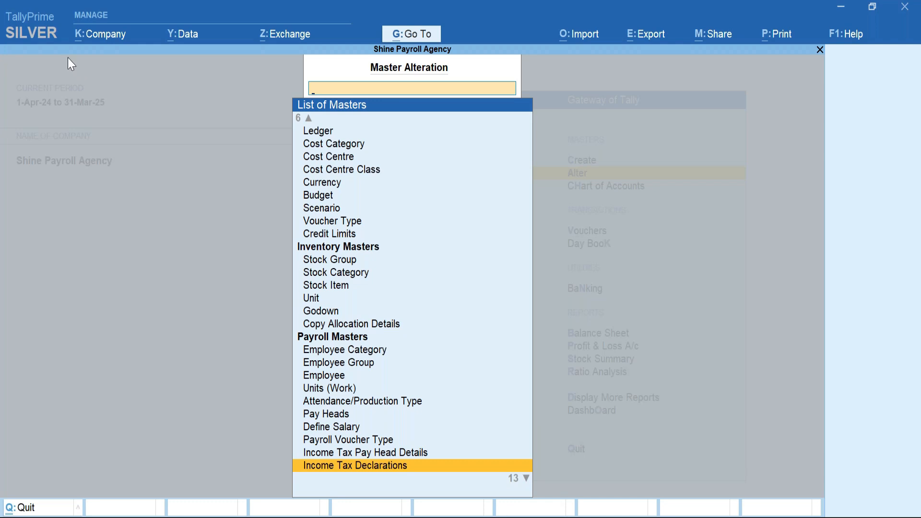
Reopen Income Tax Declarations, start R: House Rent Allowance and highlight the employee in the filter.
key("alt+Tab")
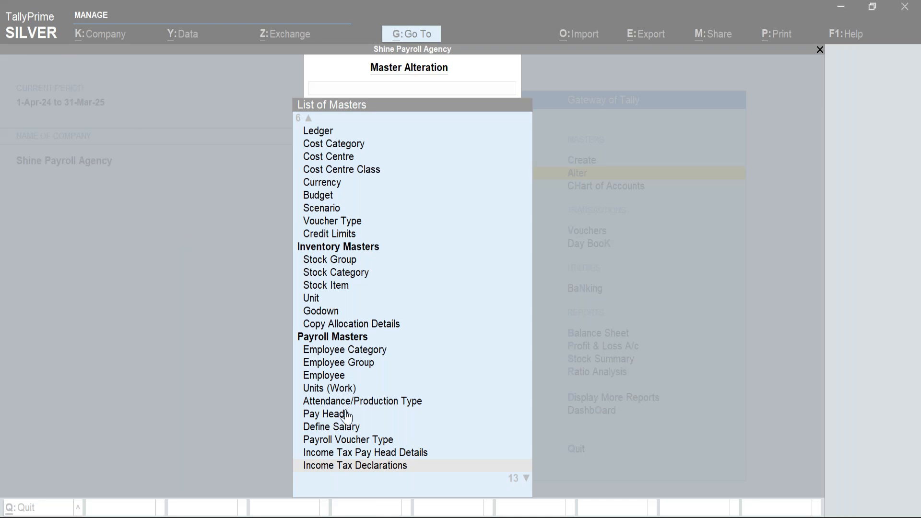
left_click(360, 467)
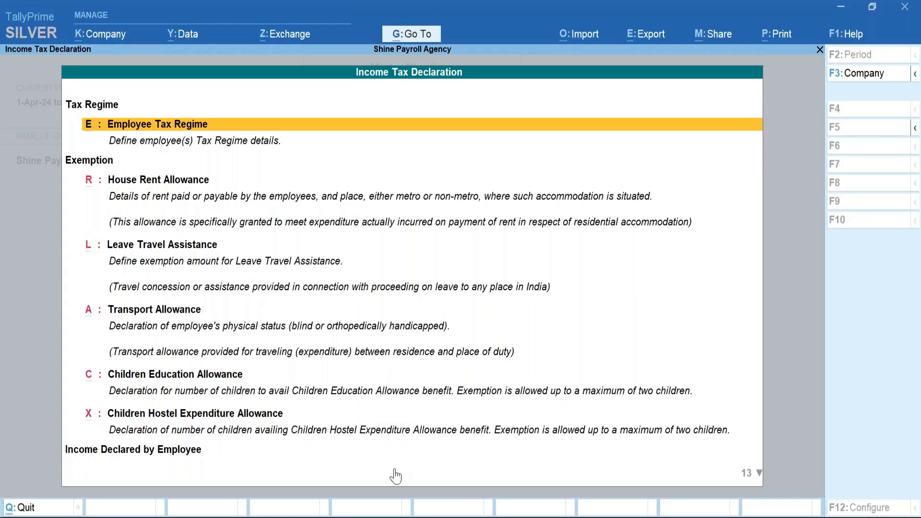
key("Down")
key("Down")
key("Up")
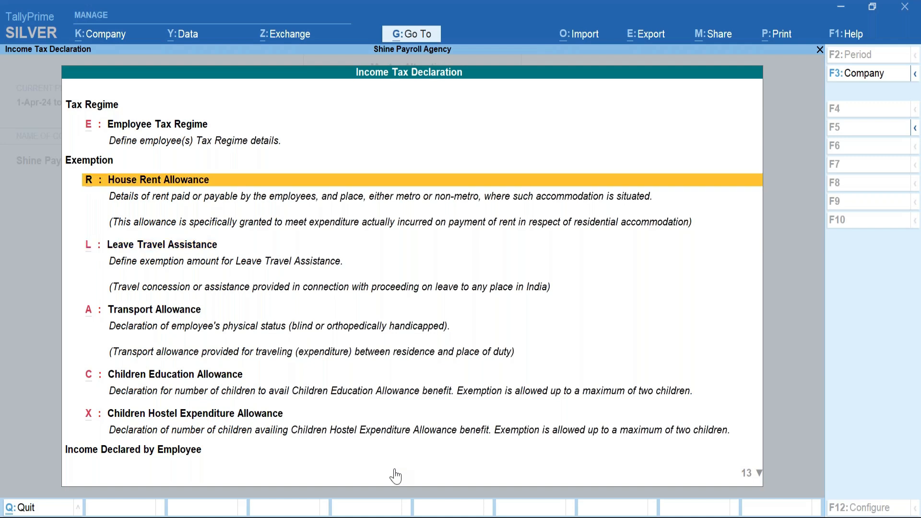
key("Return")
key("Down")
key("Down")
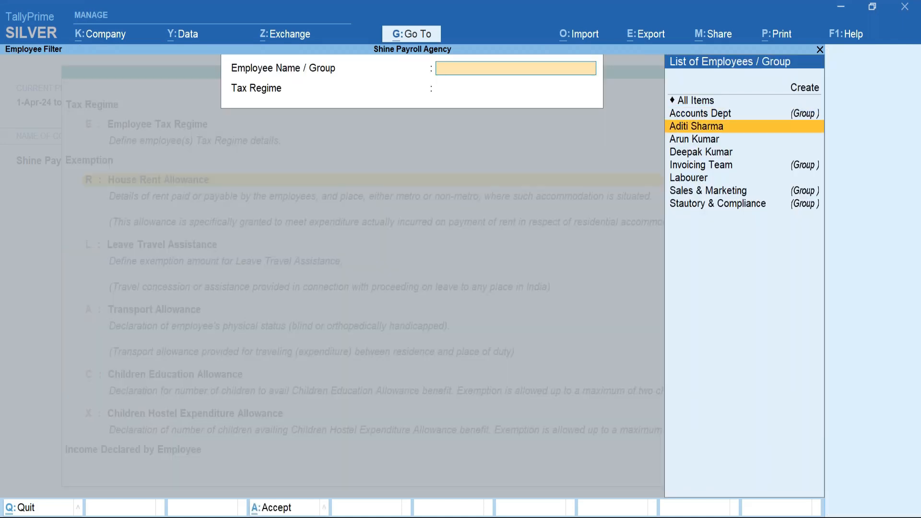
Record the employee's 98,000 Metro monthly rent from 1-4-2024 and save the House Rent Declaration.
key("Return")
key("Return")
key("Return")
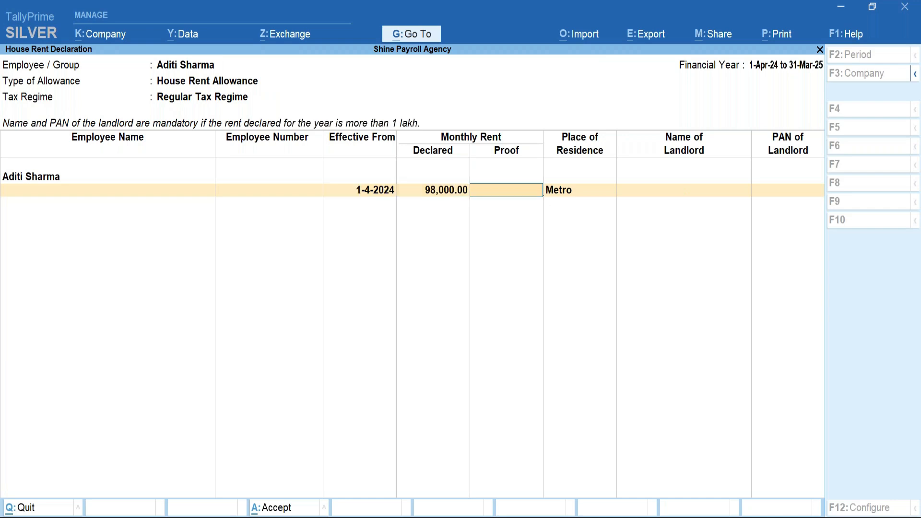
type("98000")
key("Return")
key("Return")
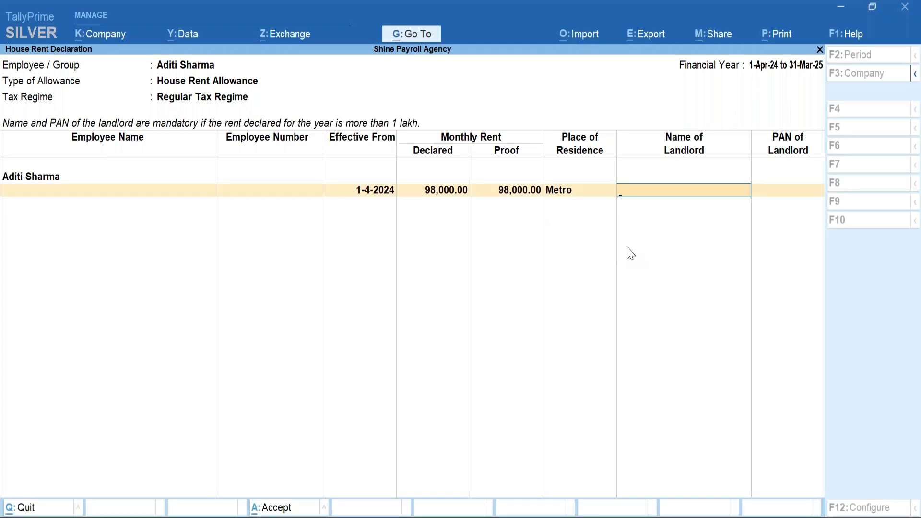
key("ctrl+a")
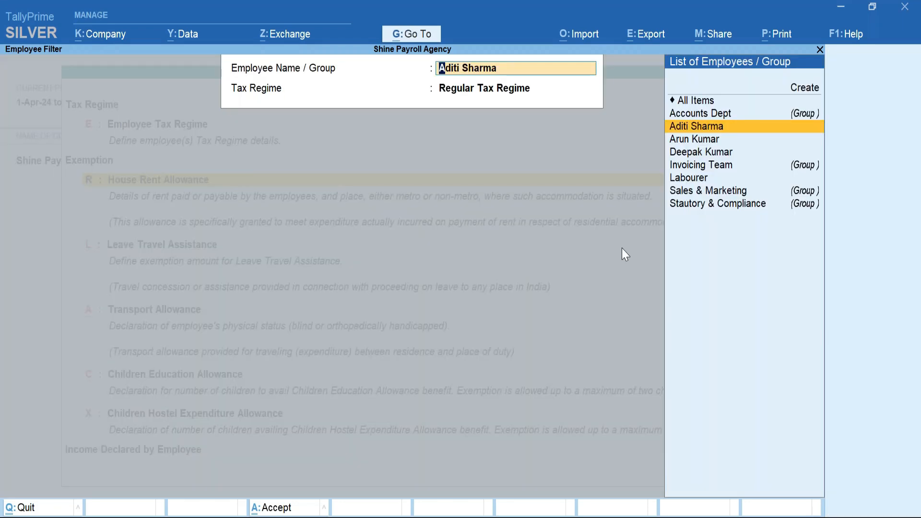
key("Escape")
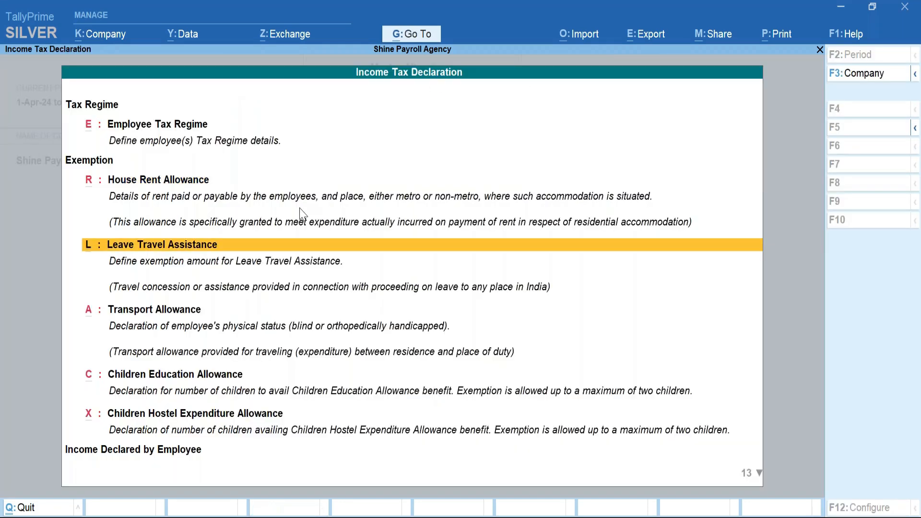
Back out of Master Alteration's List of Masters.
key("Escape")
key("Down")
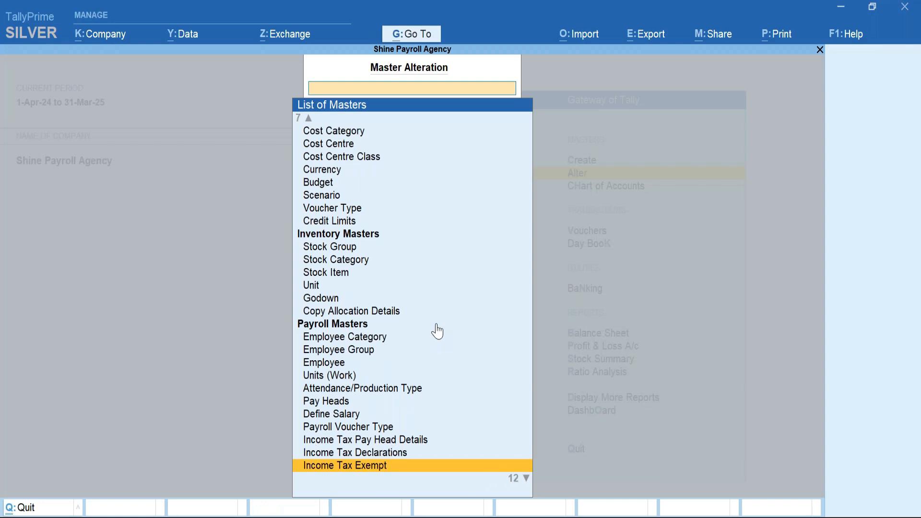
key("Down")
key("Down")
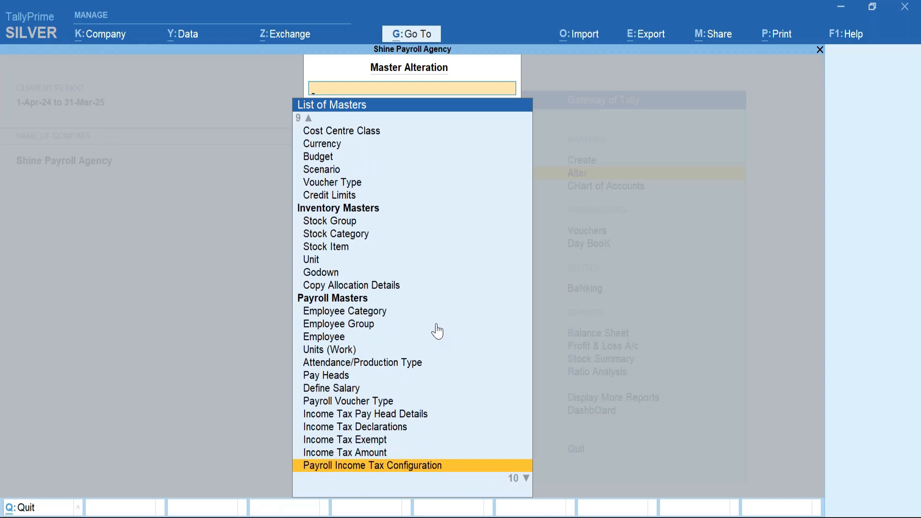
key("Escape")
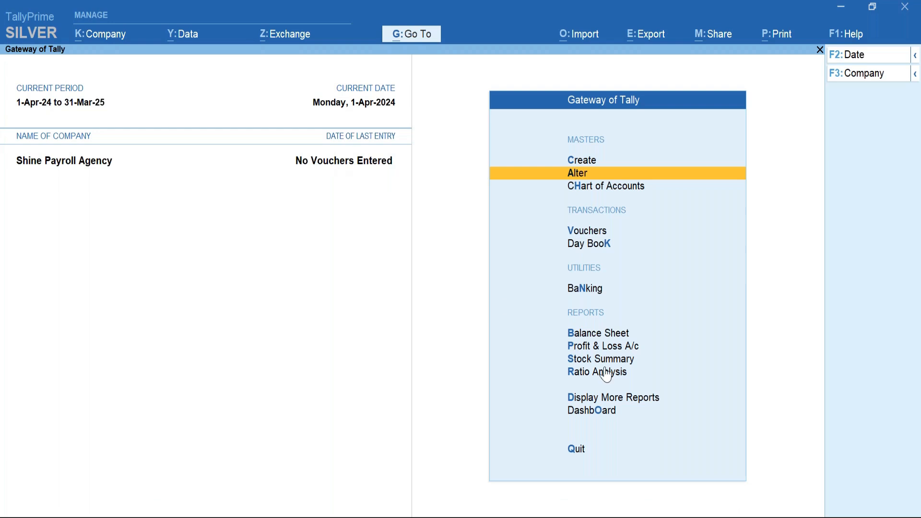
Go to More Reports > Statutory Reports > Payroll Reports > Income Tax and open Computation.
left_click(640, 401)
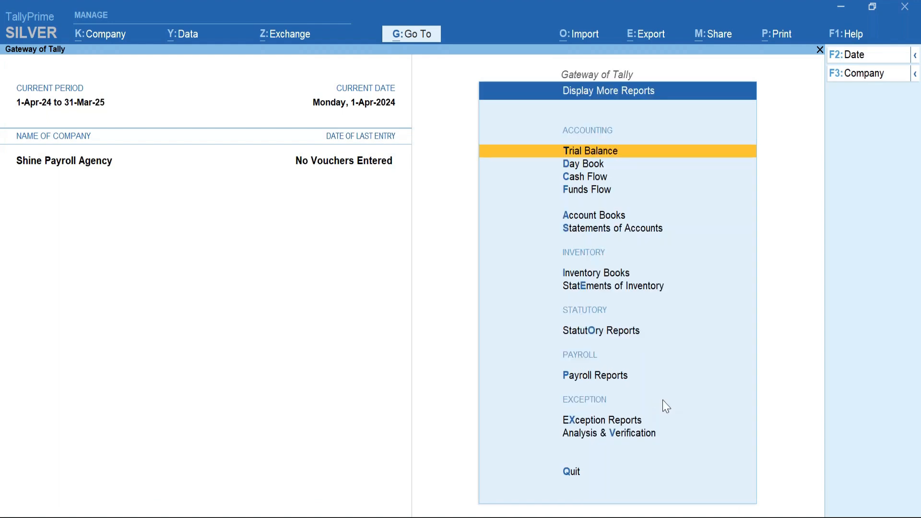
key("Down")
key("Down")
key("Down")
key("Down")
key("Down")
key("Down")
key("Down")
key("Down")
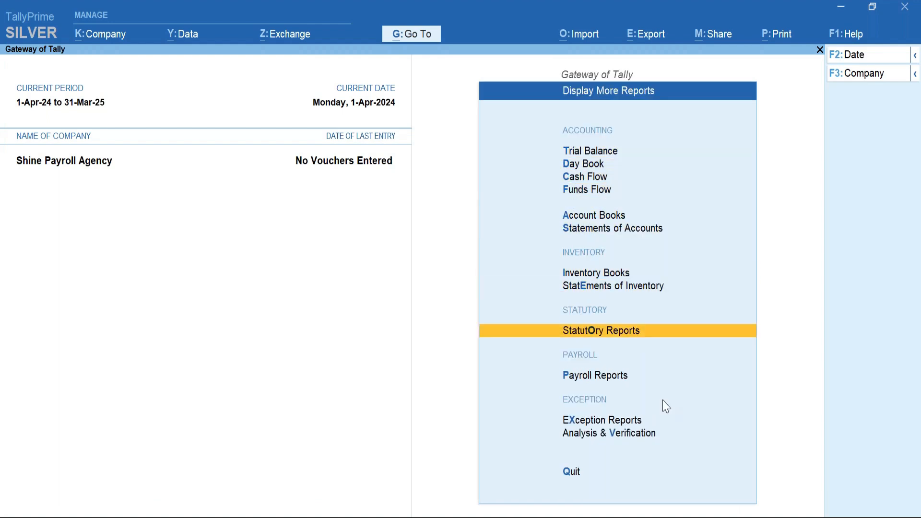
key("Return")
key("Down")
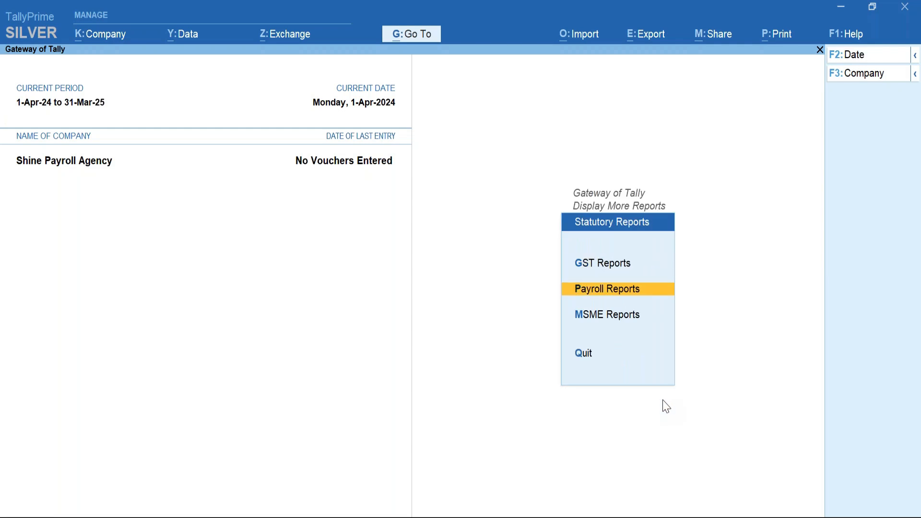
key("Return")
key("Down")
key("Down")
key("Down")
key("Down")
key("Down")
key("Down")
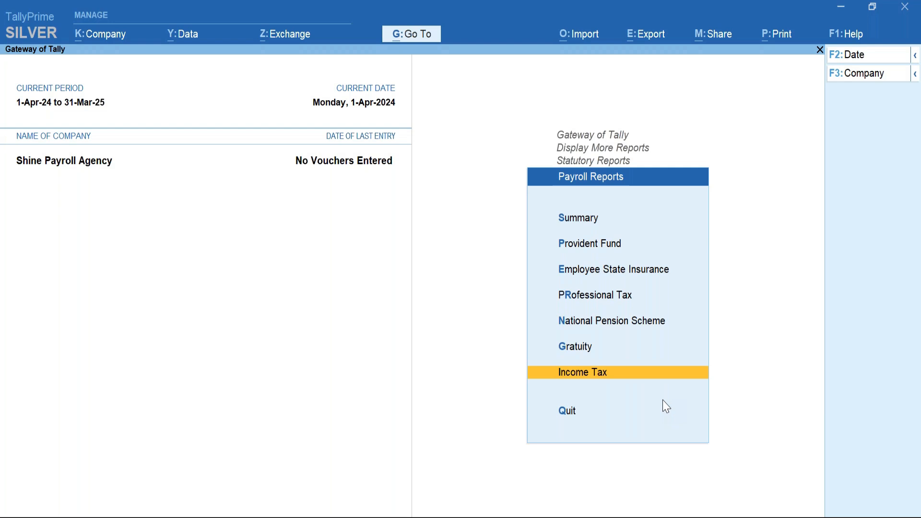
key("Return")
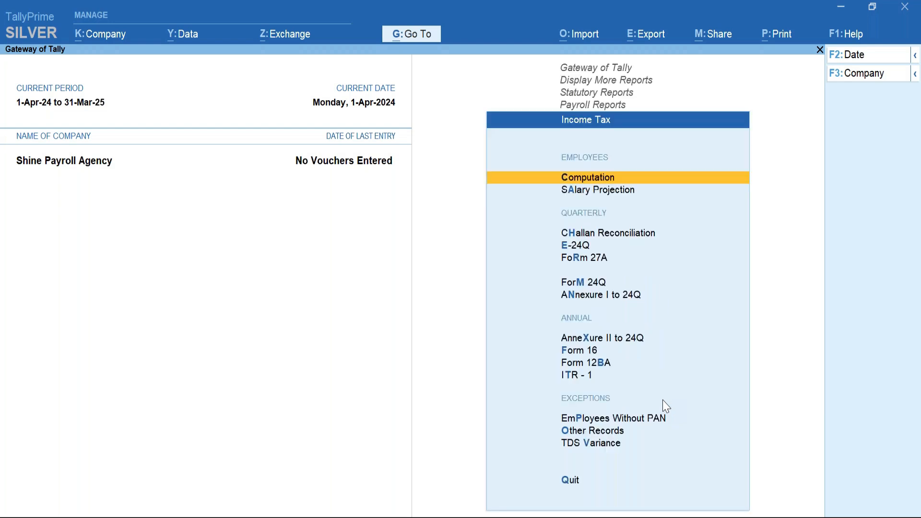
key("Return")
key("Return")
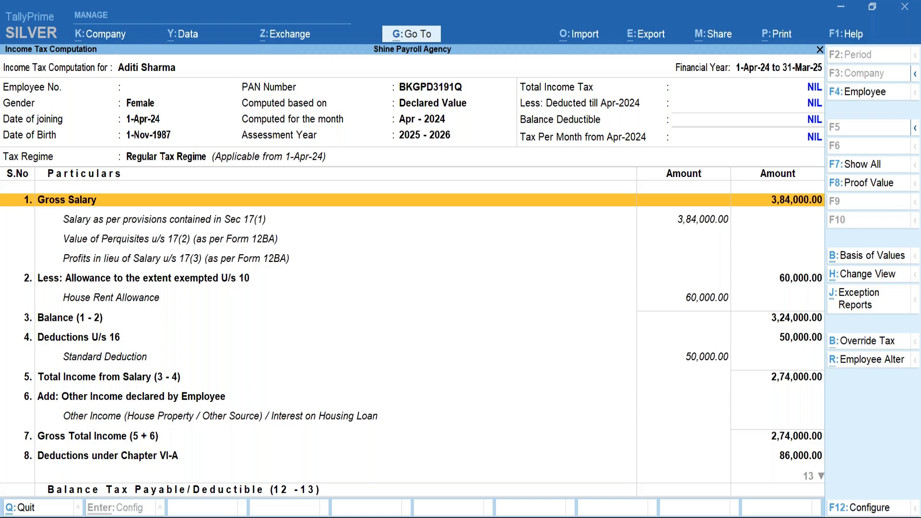
key("Down")
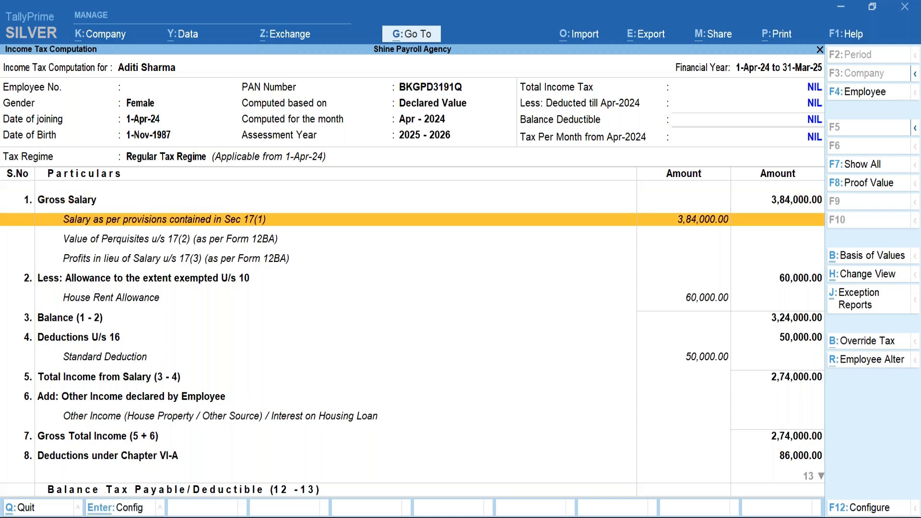
key("Return")
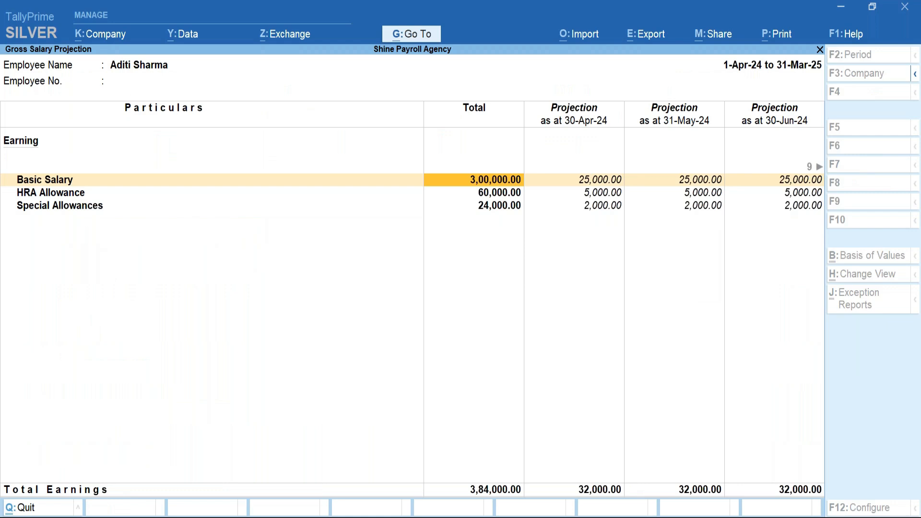
key("Right")
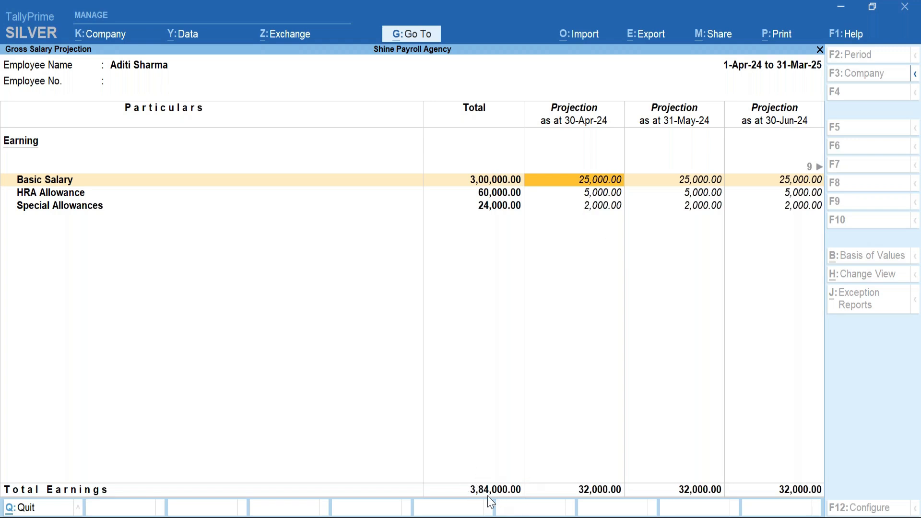
key("Escape")
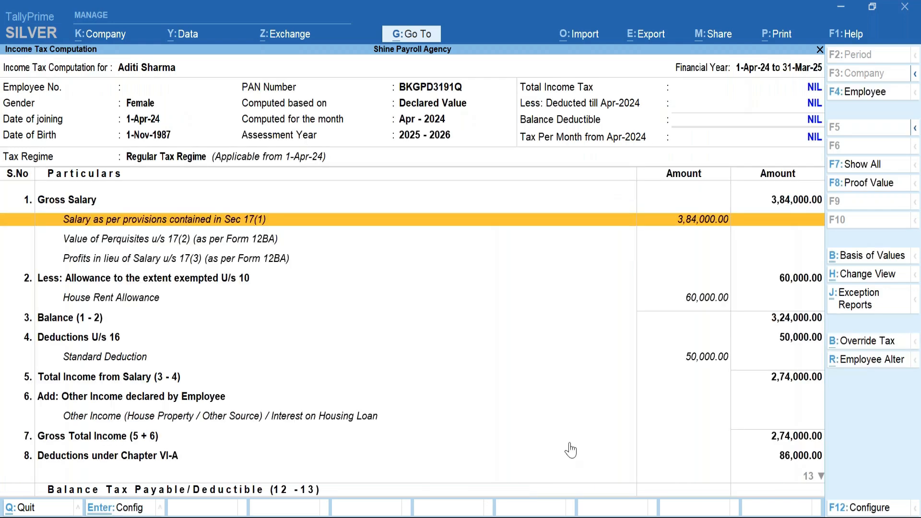
key("Down")
key("Down")
key("Down")
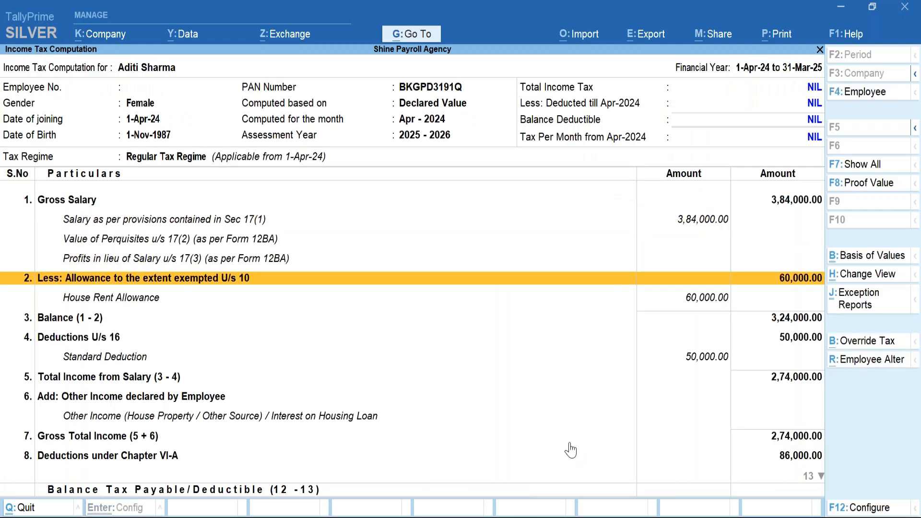
key("Down")
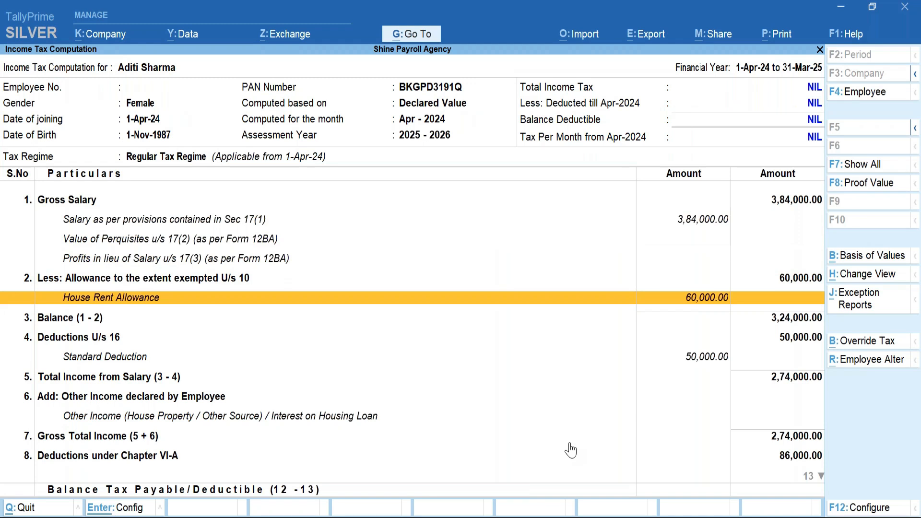
key("Return")
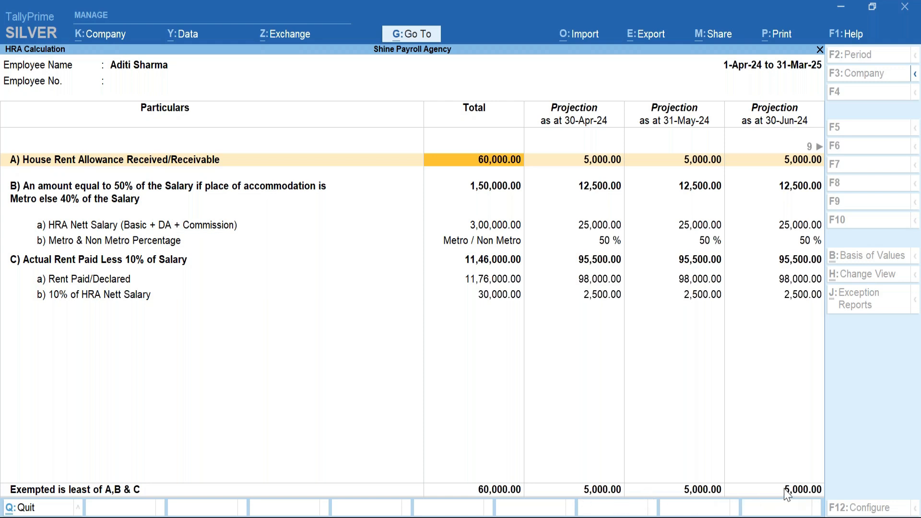
key("Escape")
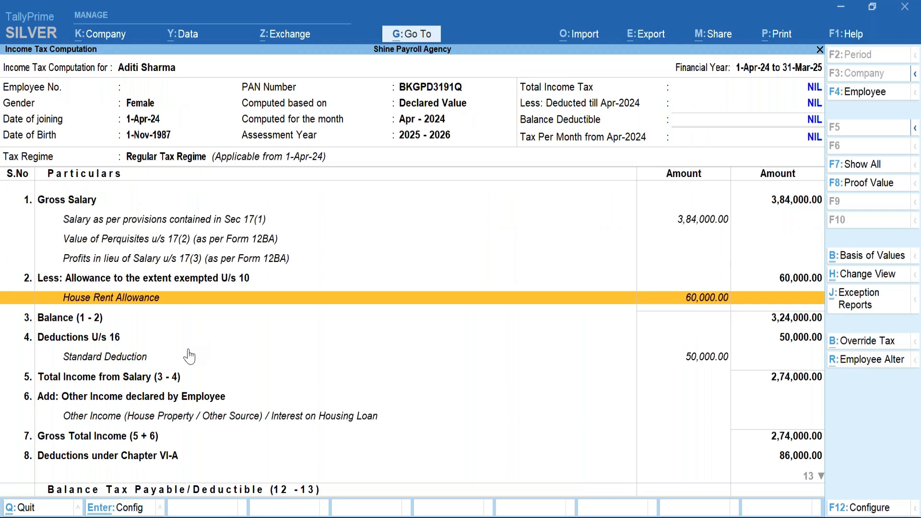
key("Down")
key("Down")
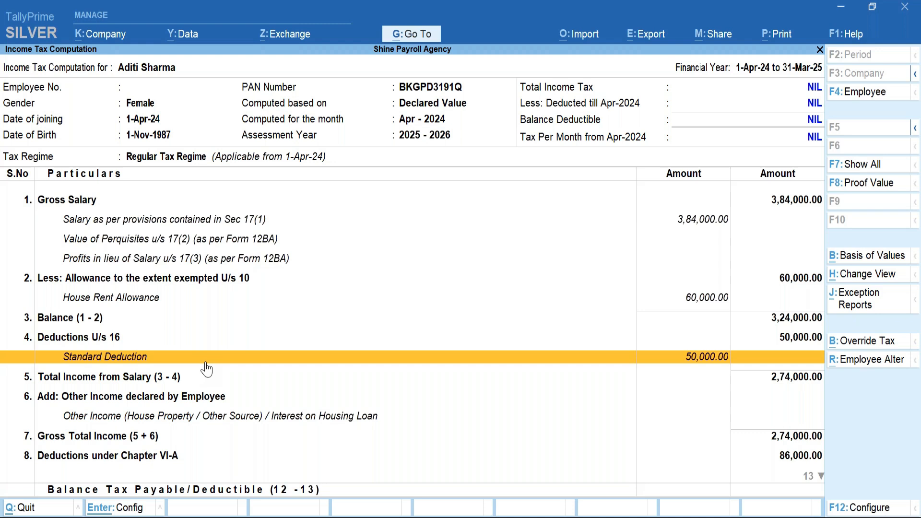
key("Down")
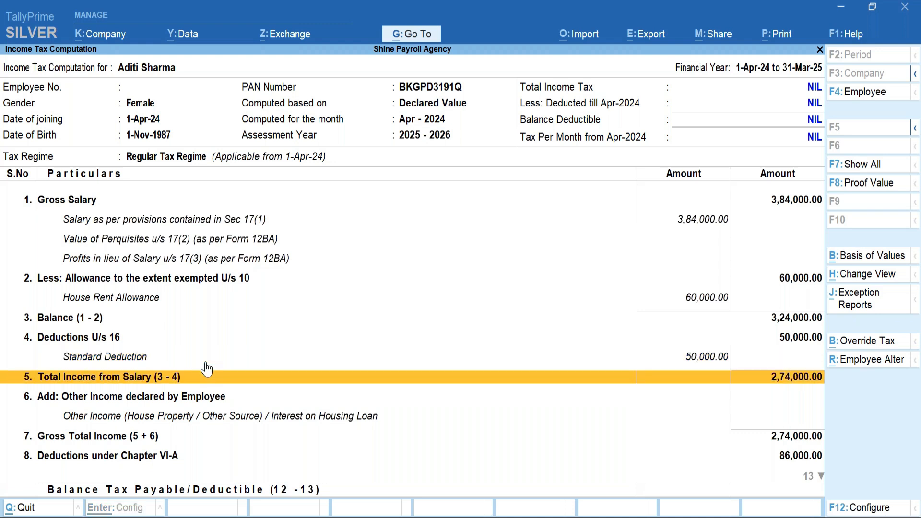
key("Down")
key("Down")
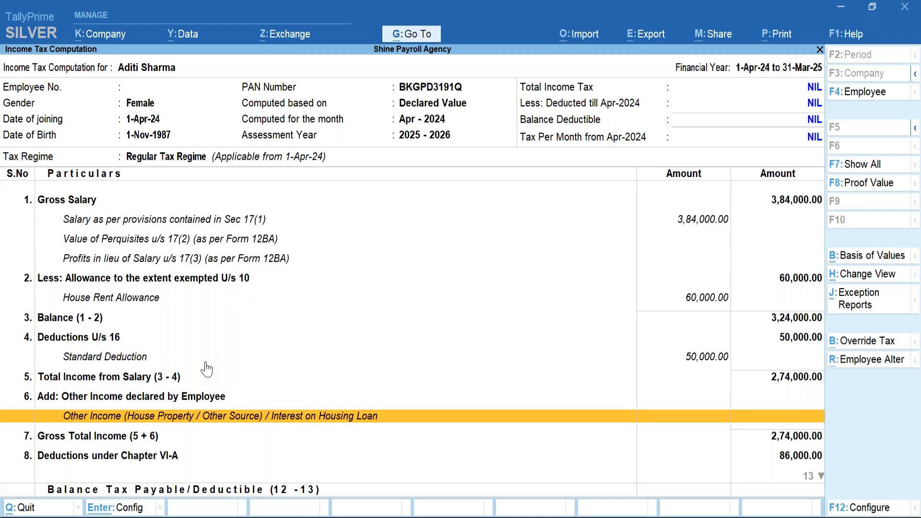
key("Up")
key("Down")
key("Down")
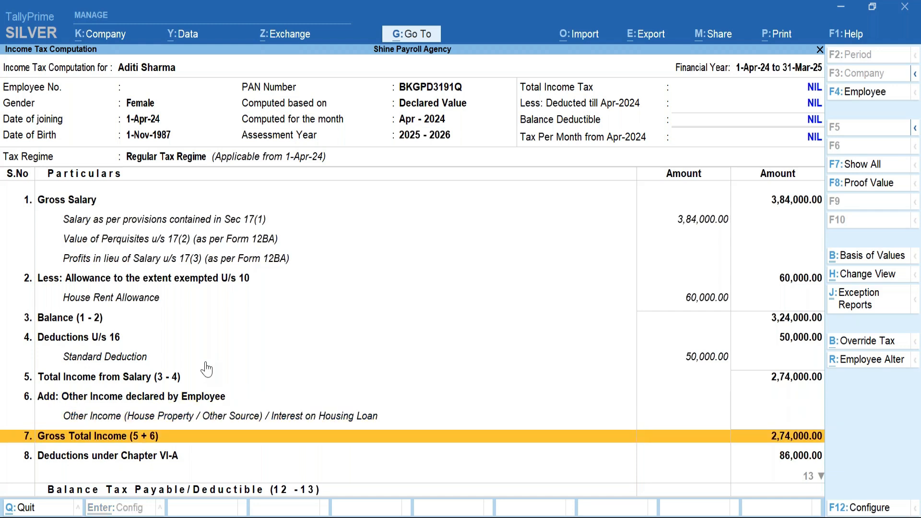
key("Down")
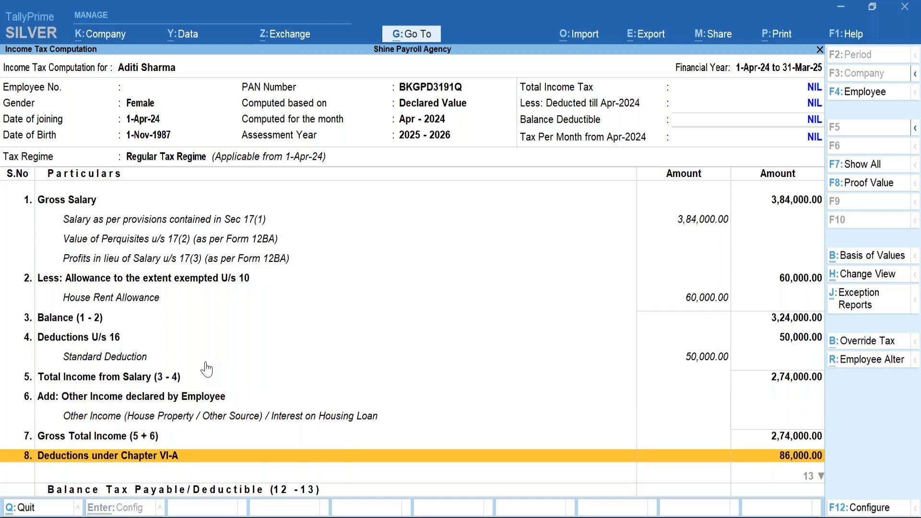
key("Down")
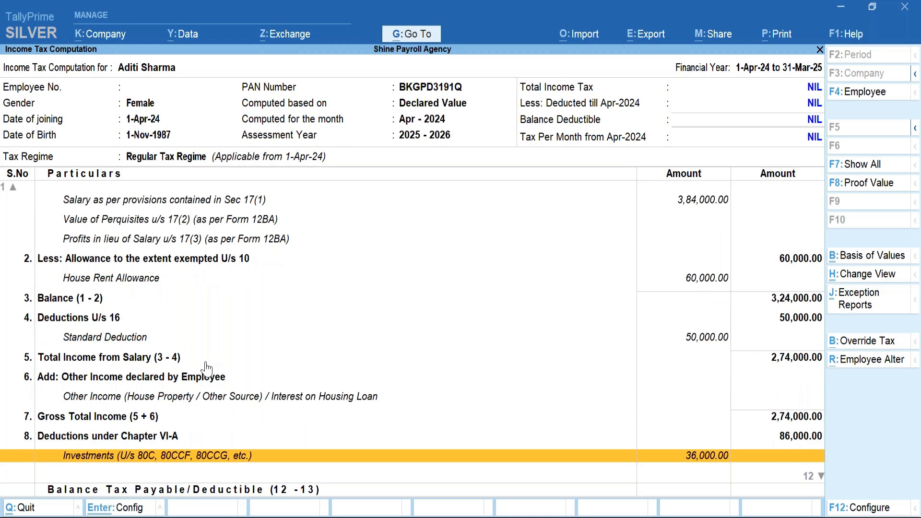
key("Return")
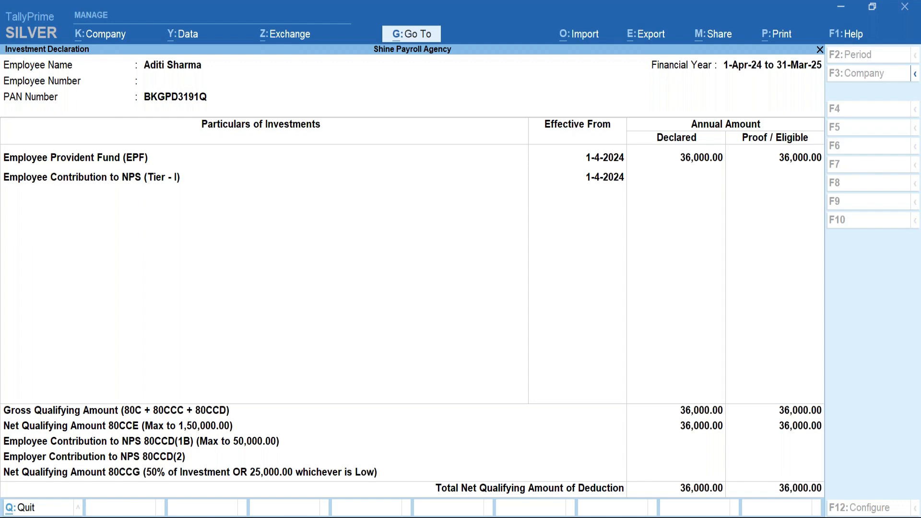
key("Escape")
key("Down")
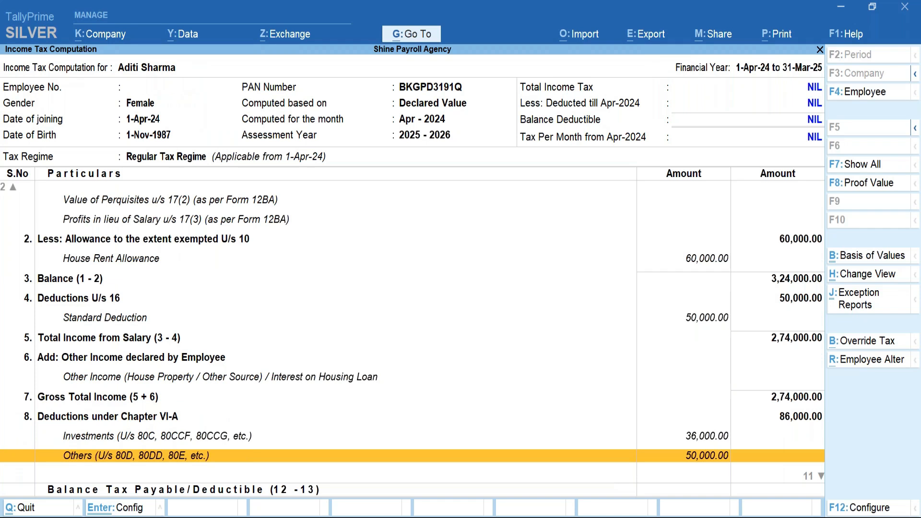
key("Return")
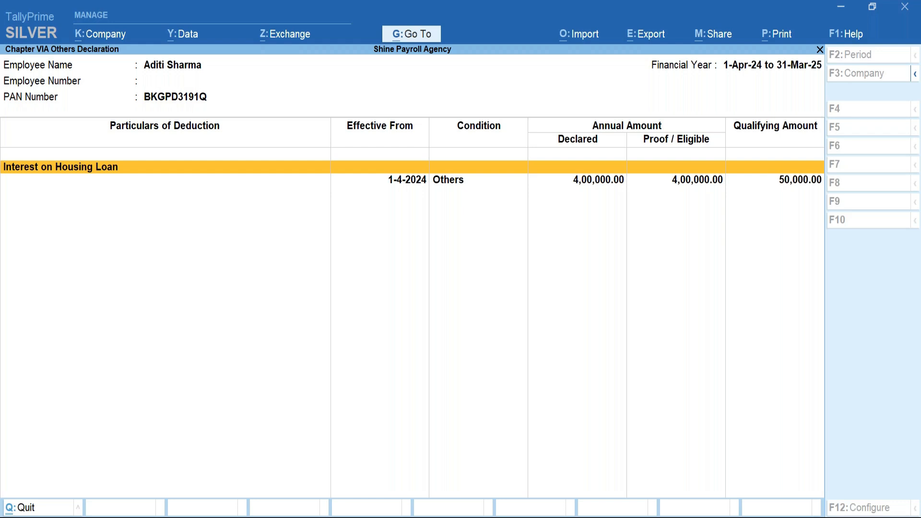
key("Escape")
key("Down")
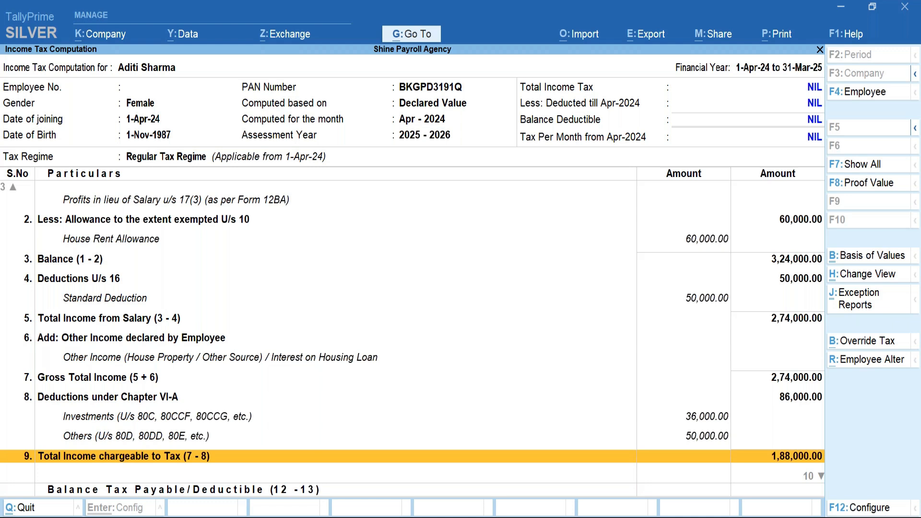
key("Down")
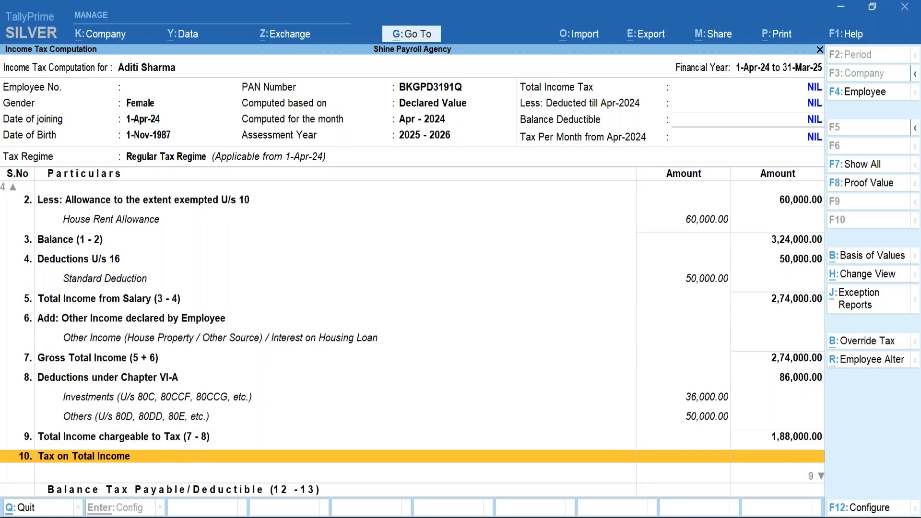
key("Up")
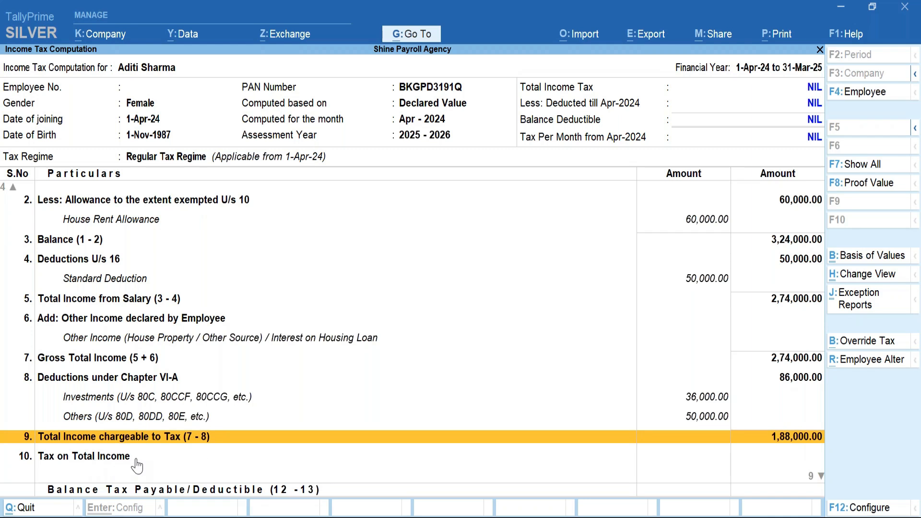
left_click(869, 366)
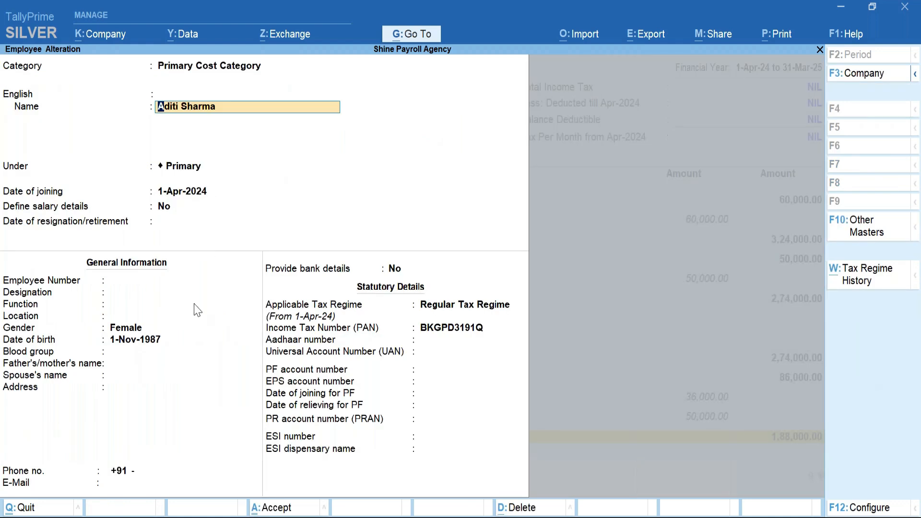
Define salary details with Basic 75,000, HRA Allowance 15,000 and Special Allowances 20,000, then accept.
left_click(169, 216)
type("y")
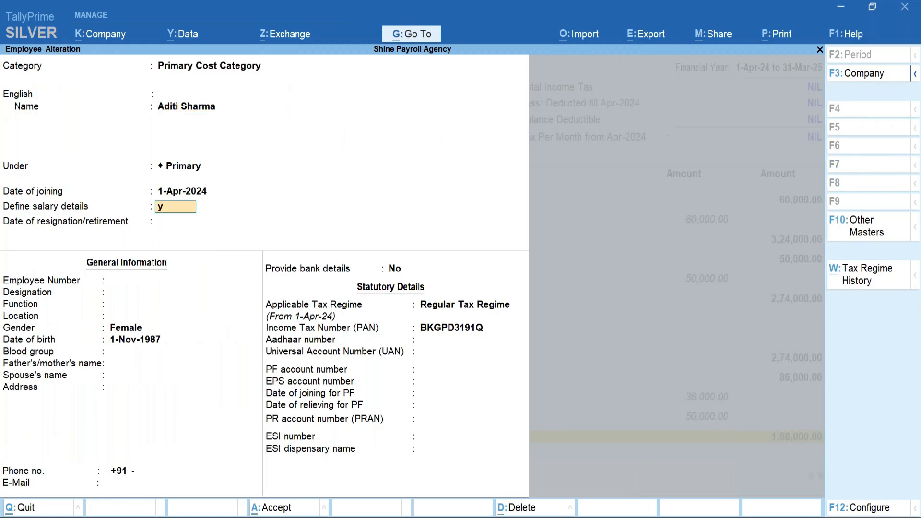
key("Return")
key("Return")
key("Return")
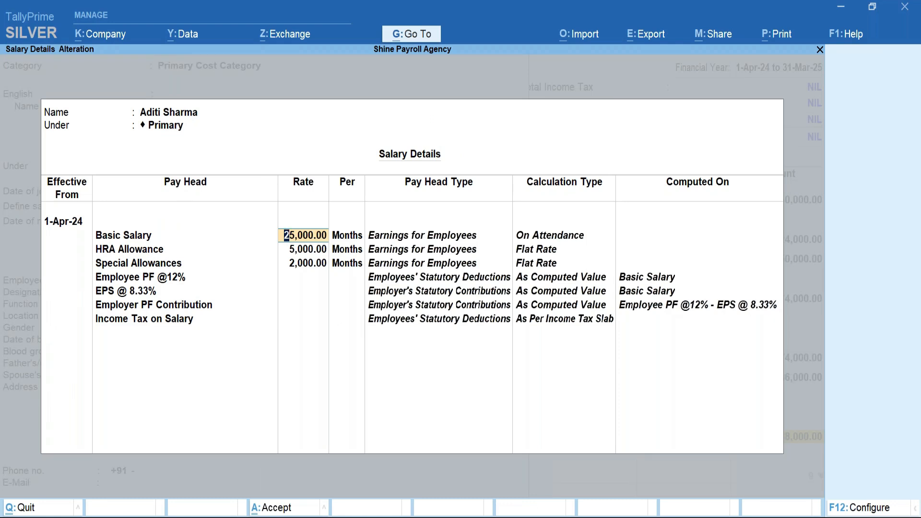
type("10000")
key("BackSpace")
key("BackSpace")
key("BackSpace")
key("BackSpace")
type("75000")
key("Return")
type("15000")
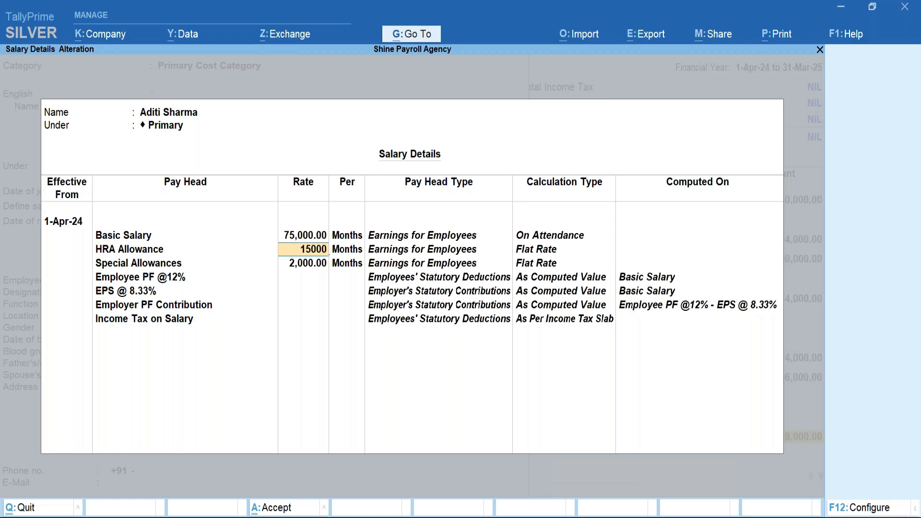
key("Return")
key("Return")
type("20000")
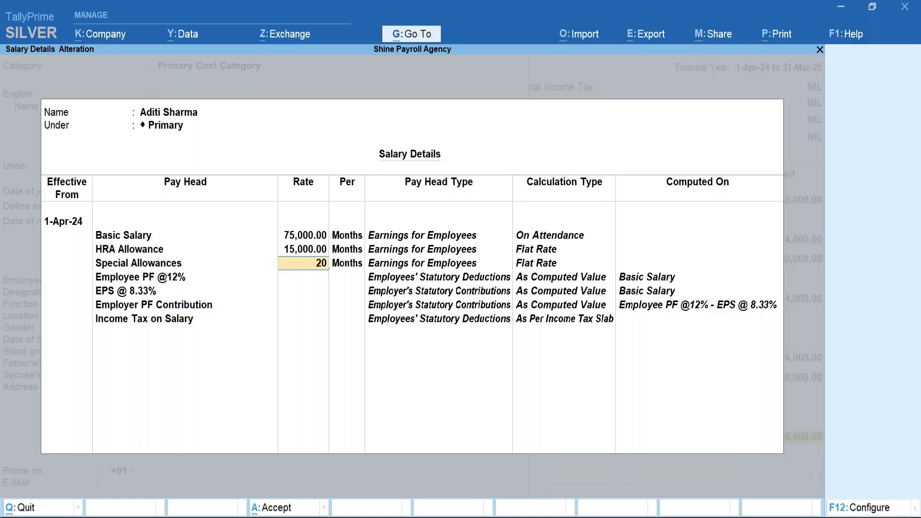
key("Return")
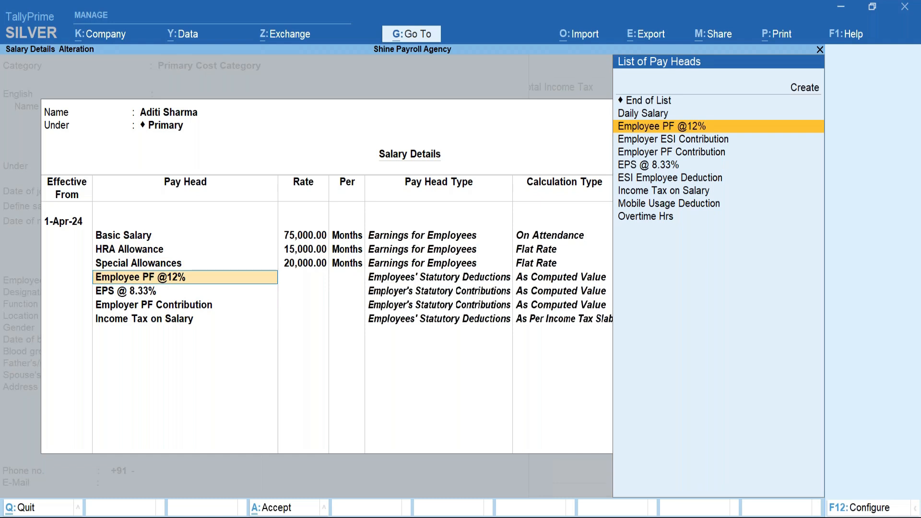
key("Return")
key("ctrl+a")
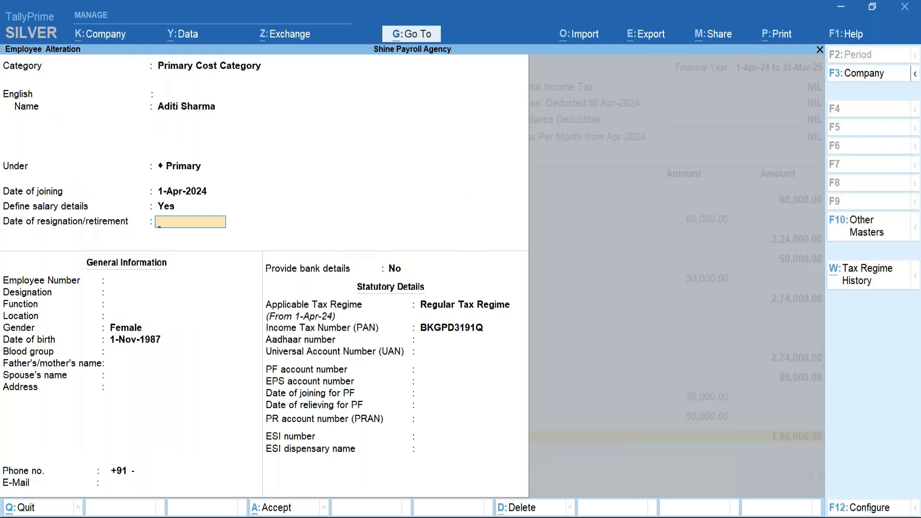
key("ctrl+a")
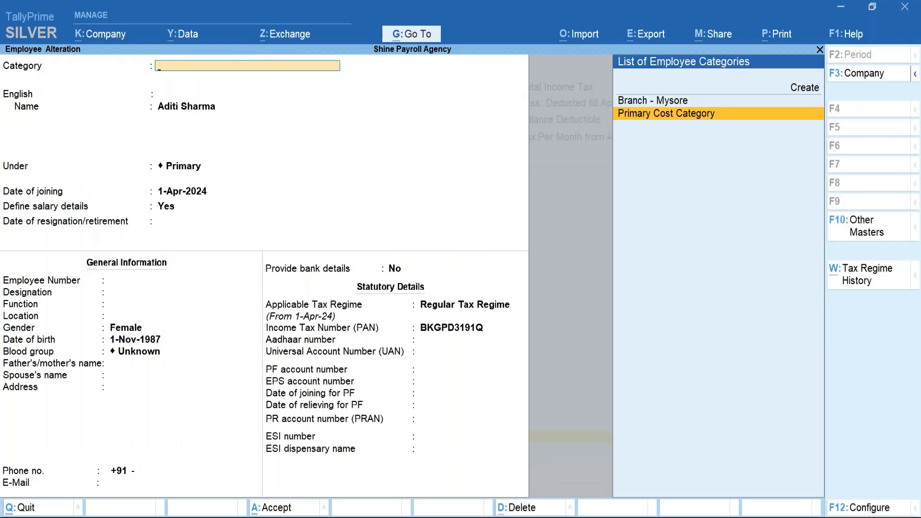
key("Escape")
Leave Employee Alteration and step down the Income Tax Computation's salary rows, now at 13,20,000 gross.
key("y")
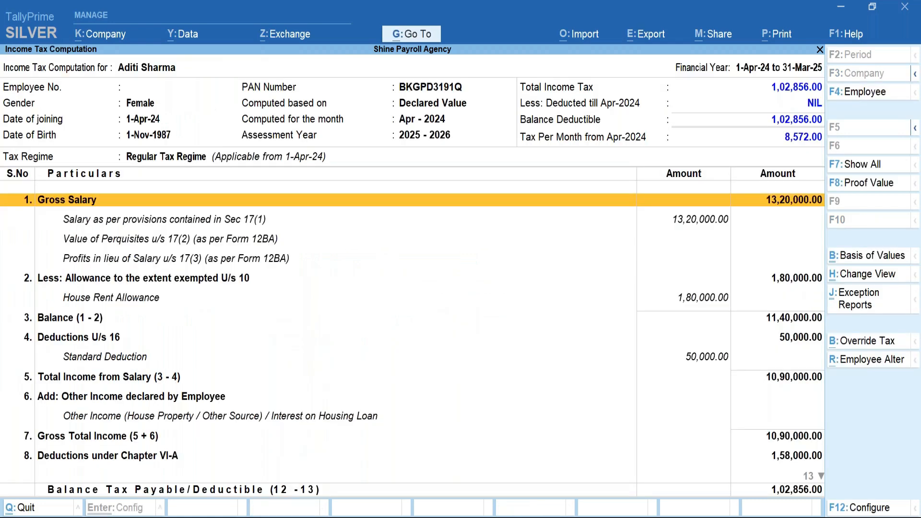
key("Down")
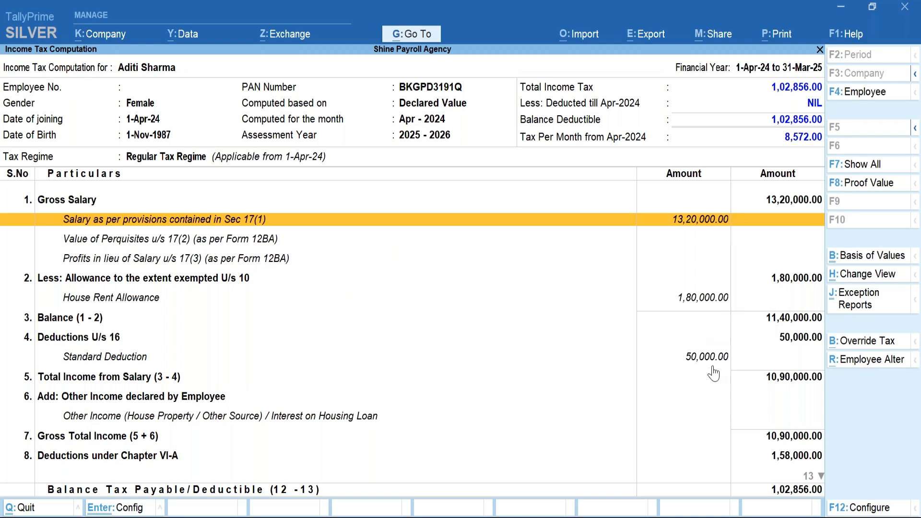
key("Down")
key("Down")
key("Down")
key("Down")
key("Down")
key("Down")
key("Down")
key("Down")
key("Down")
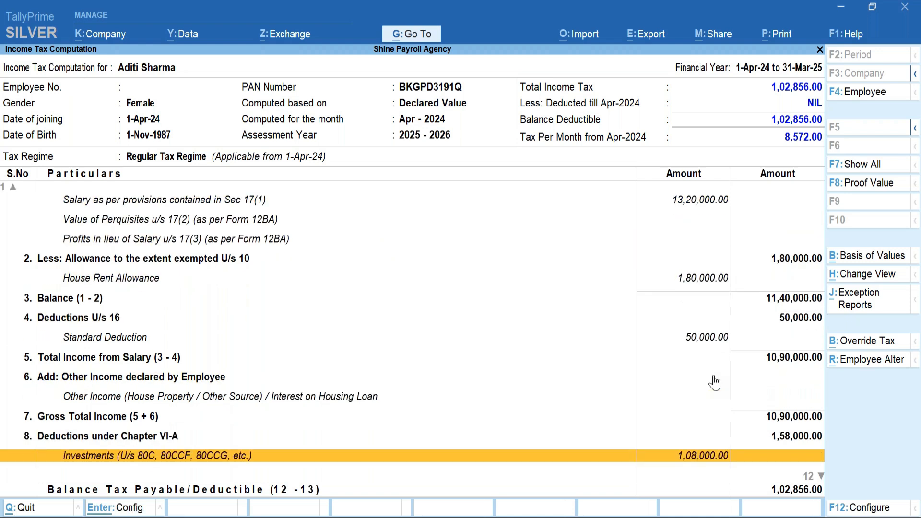
key("Down")
key("Down")
key("Down")
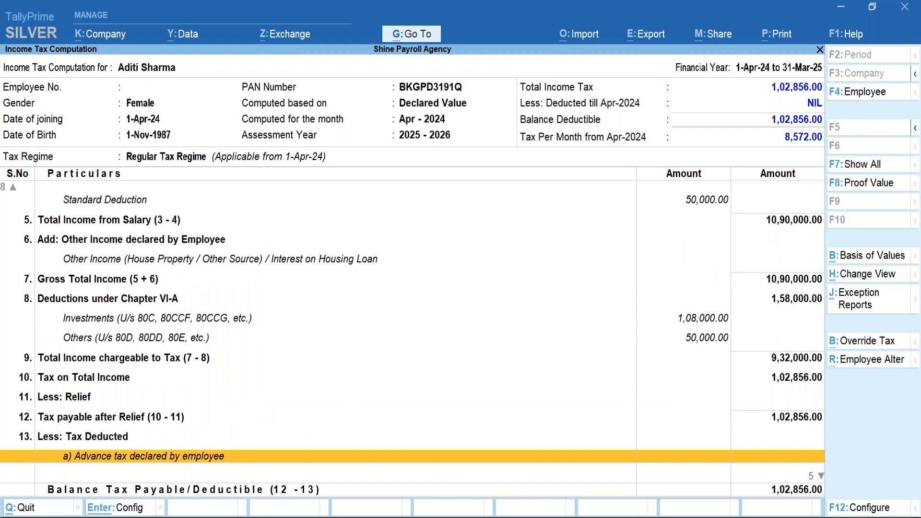
key("Down")
key("Down")
key("Down")
key("Down")
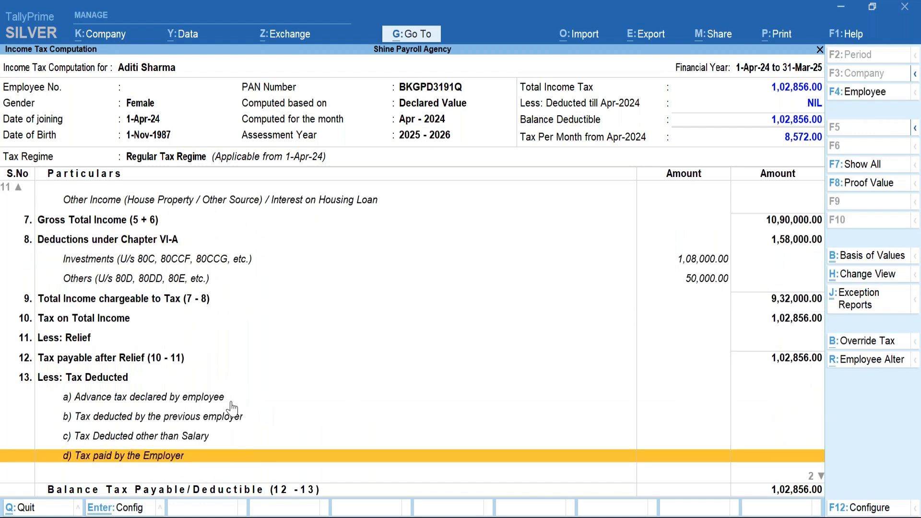
Select Tax on Total Income (1,02,856 total tax) and open its slab-wise breakdown.
left_click(122, 339)
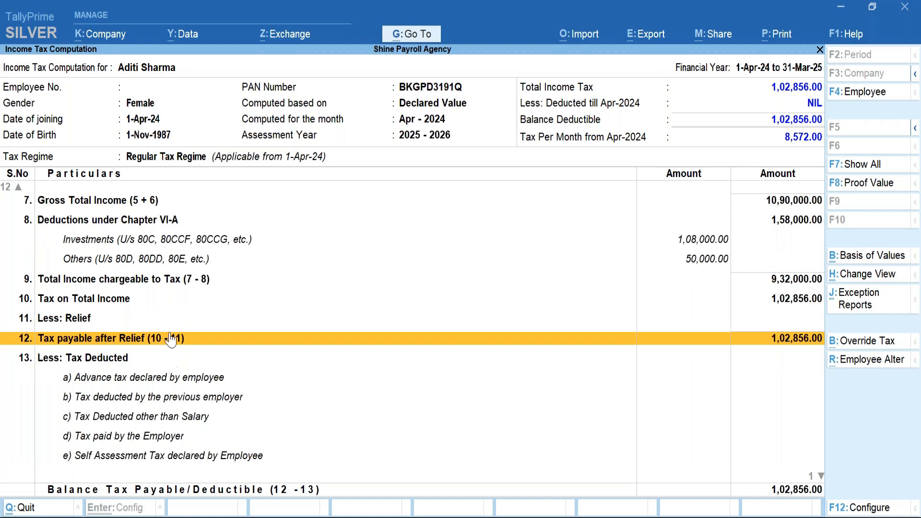
left_click(151, 282)
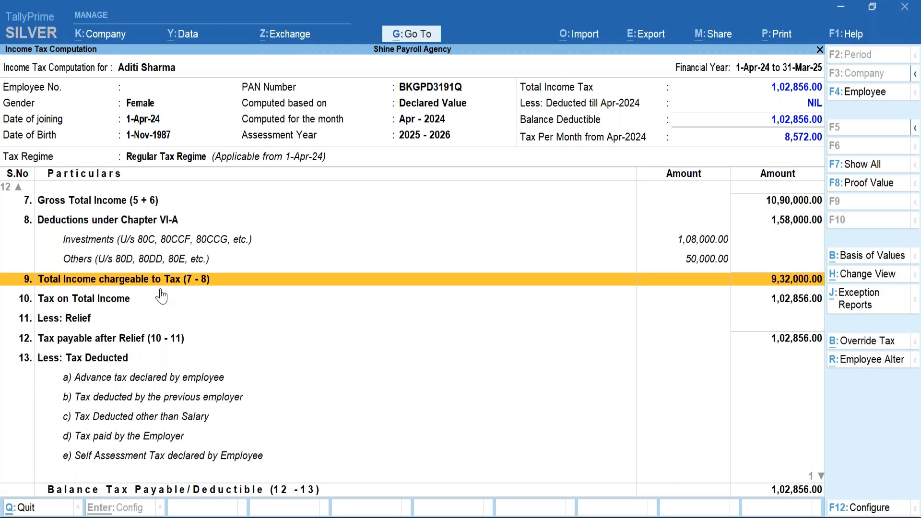
left_click(806, 303)
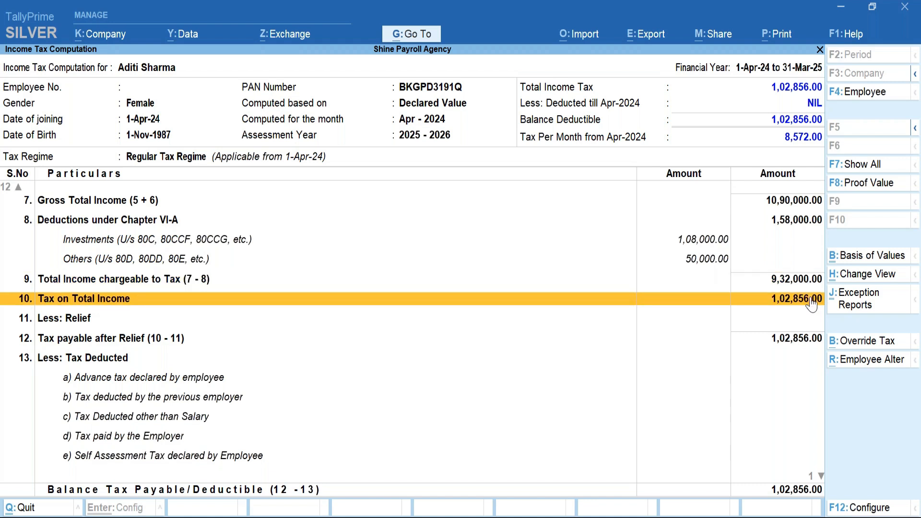
left_click(811, 302)
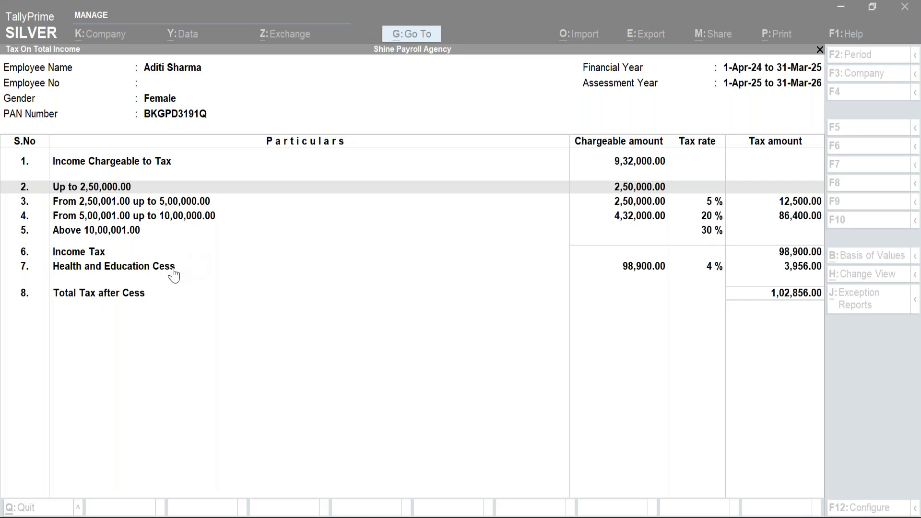
Review the slab-wise tax on 9,32,000 and the Health and Education Cess row, then return to the computation.
left_click(174, 275)
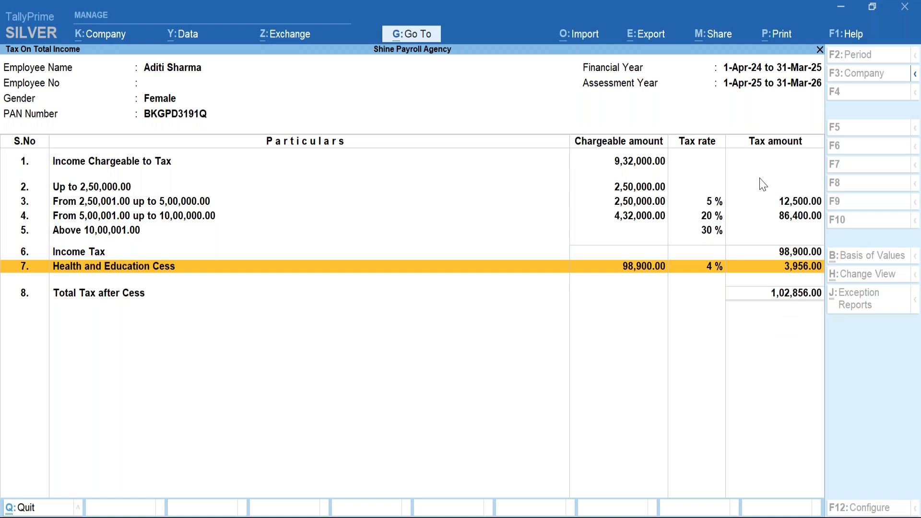
key("Escape")
left_click(793, 299)
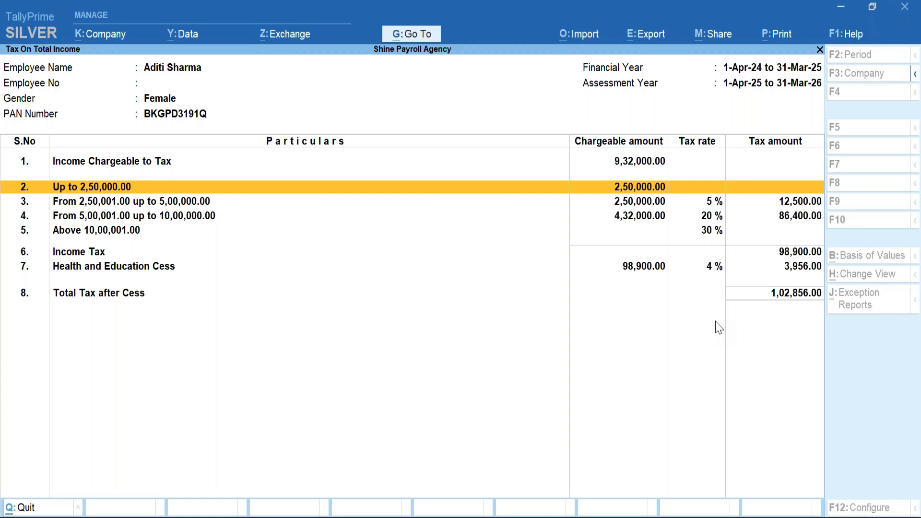
key("Escape")
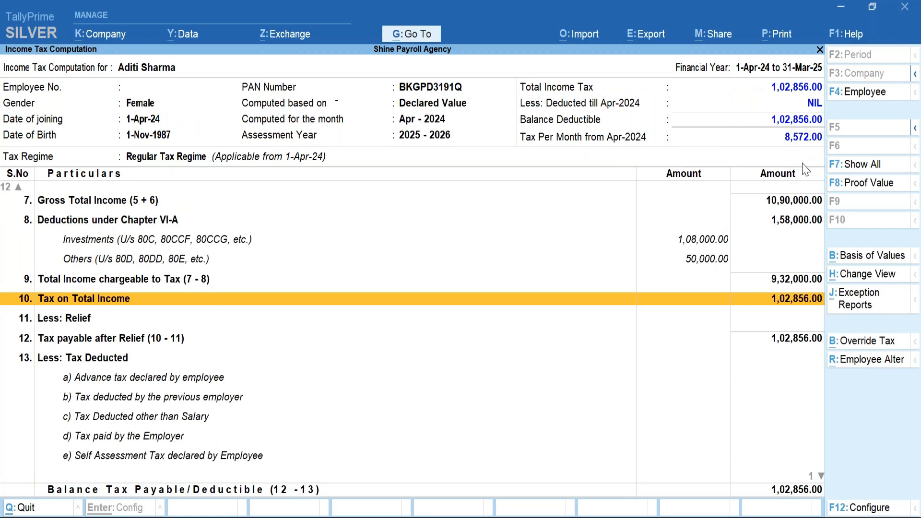
Display the employee's Salary Projection (13,20,000 total earnings) and move to the April 2024 column.
key("Escape")
key("Escape")
key("Down")
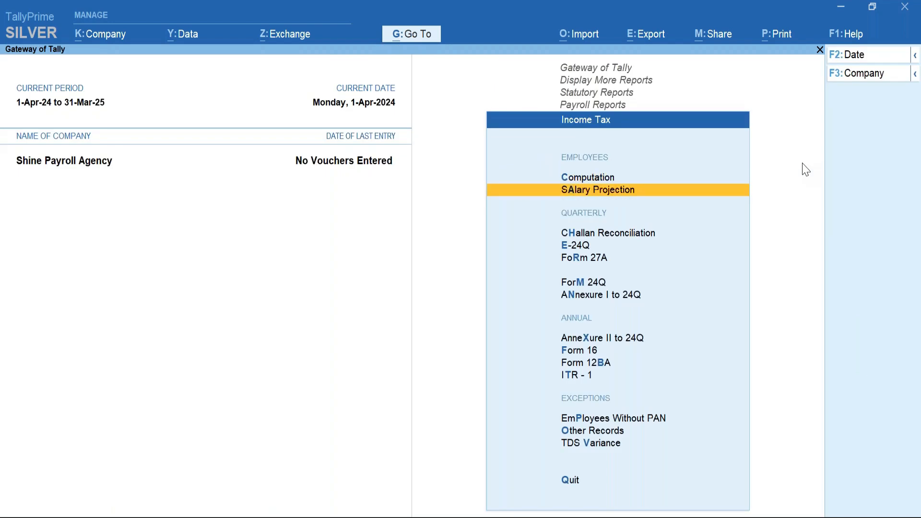
key("Return")
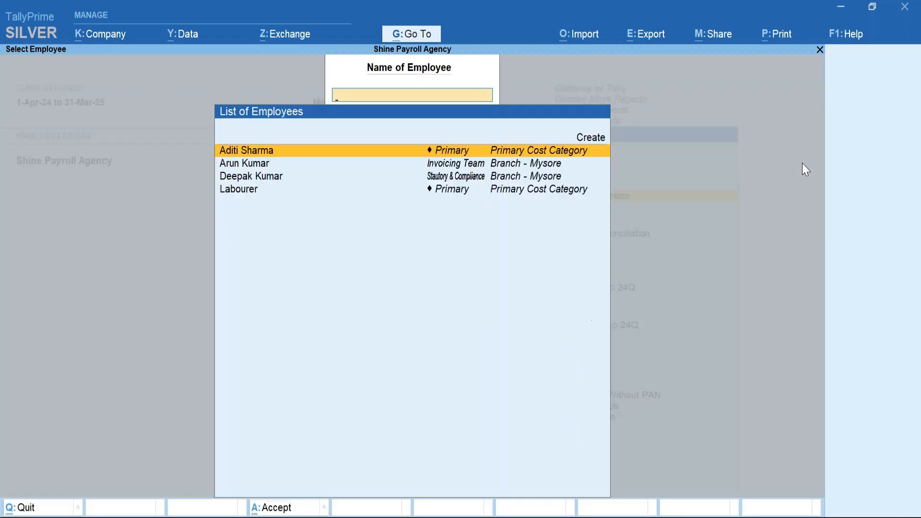
key("Return")
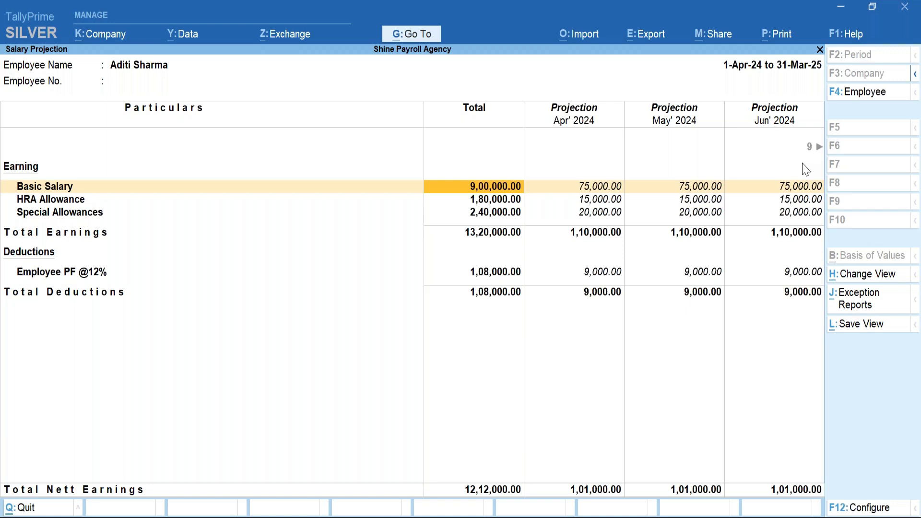
key("Right")
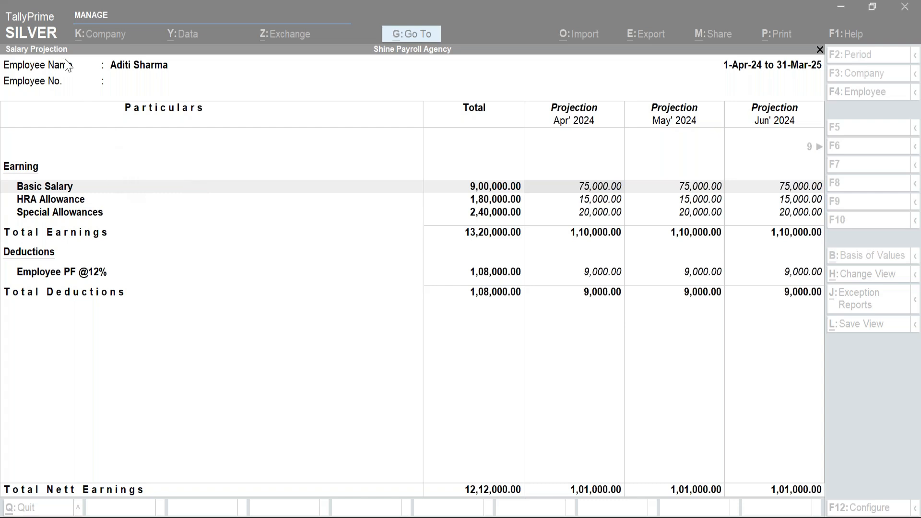
Leave the salary projection and reopen the employee's Income Tax Computation.
key("Escape")
key("BackSpace")
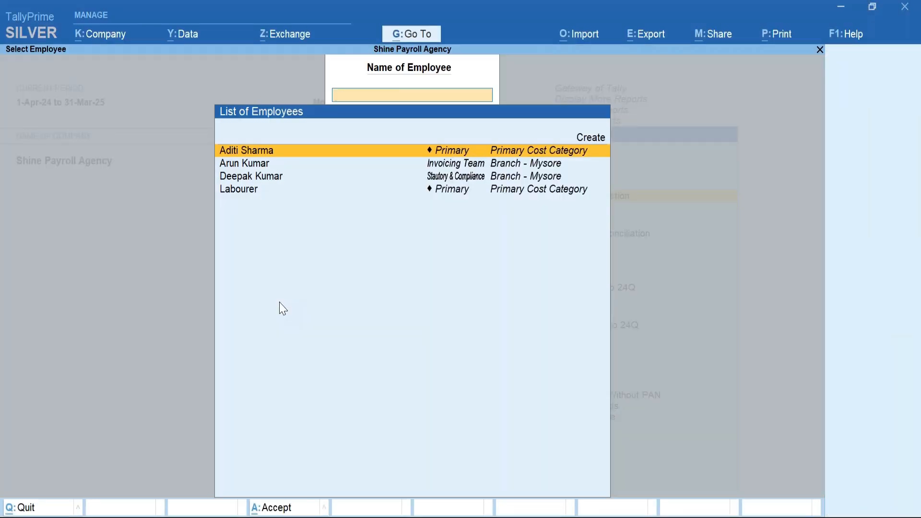
key("Escape")
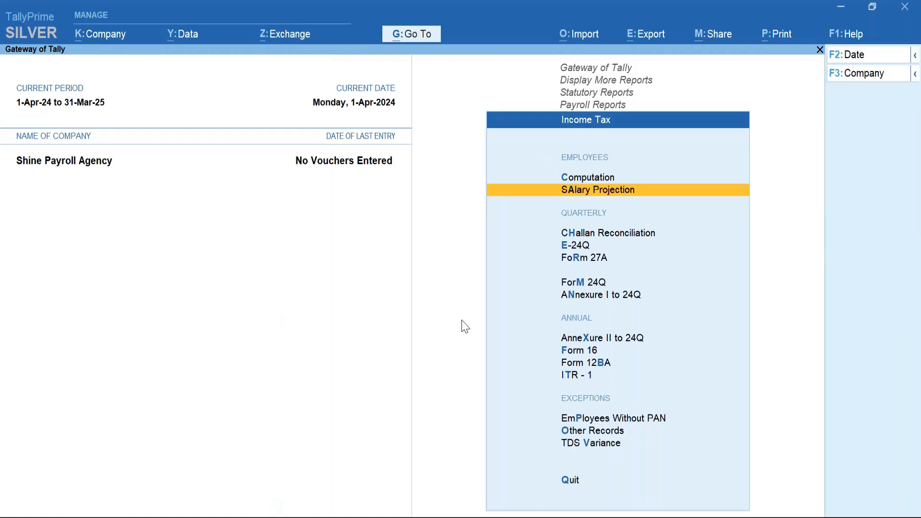
left_click(583, 187)
key("Return")
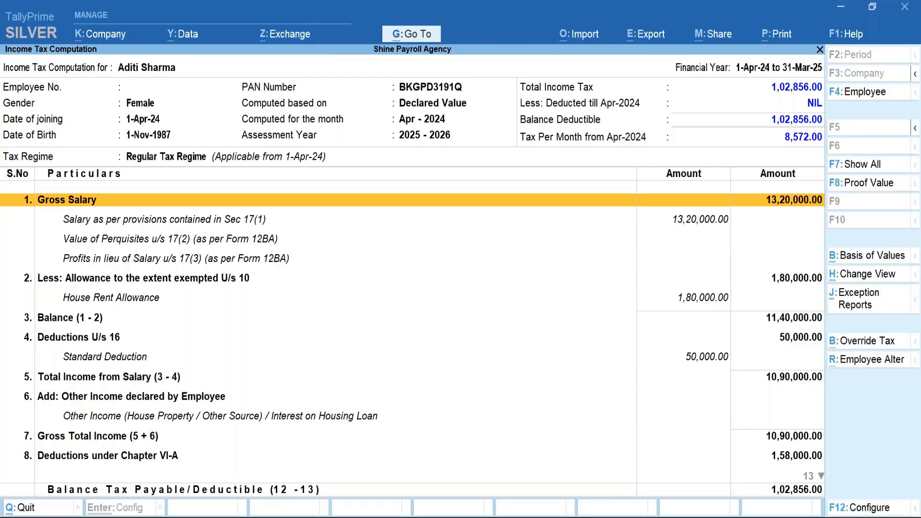
Drill into the Investments deduction row to view EPF of 1,08,000 declared and eligible.
key("Down")
key("Down")
key("Down")
key("Down")
key("Down")
key("Down")
key("Down")
key("Down")
key("Down")
key("Down")
key("Down")
key("Down")
key("Down")
key("Down")
key("Down")
key("Down")
key("Down")
key("Down")
key("Down")
key("Down")
key("Down")
key("Up")
key("Up")
key("Up")
key("Up")
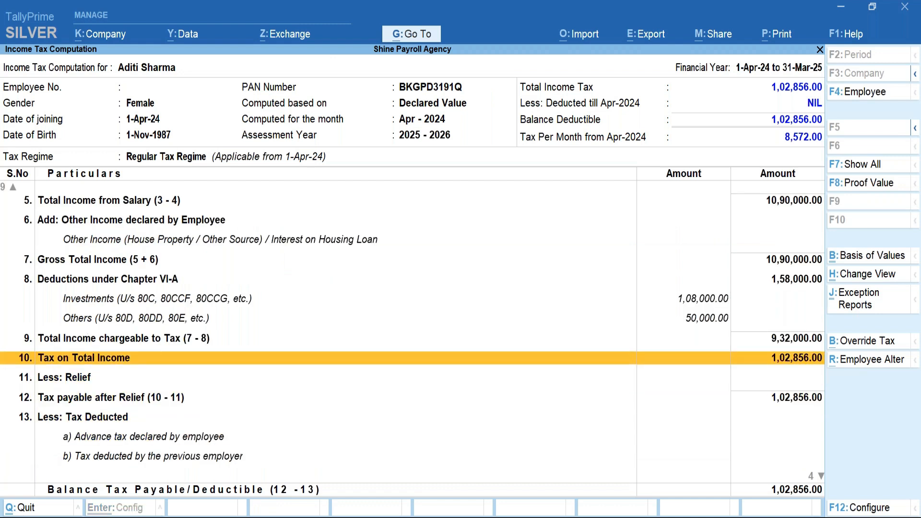
key("Up")
key("Up")
key("Up")
key("Return")
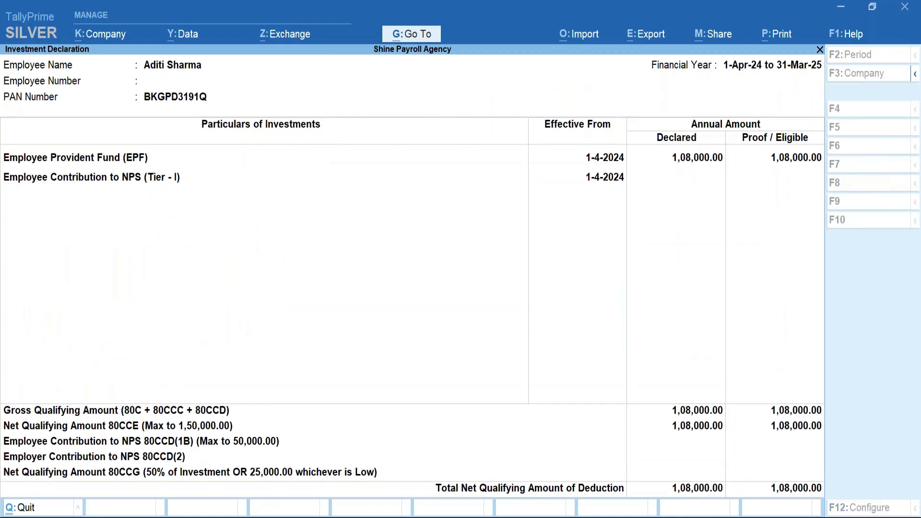
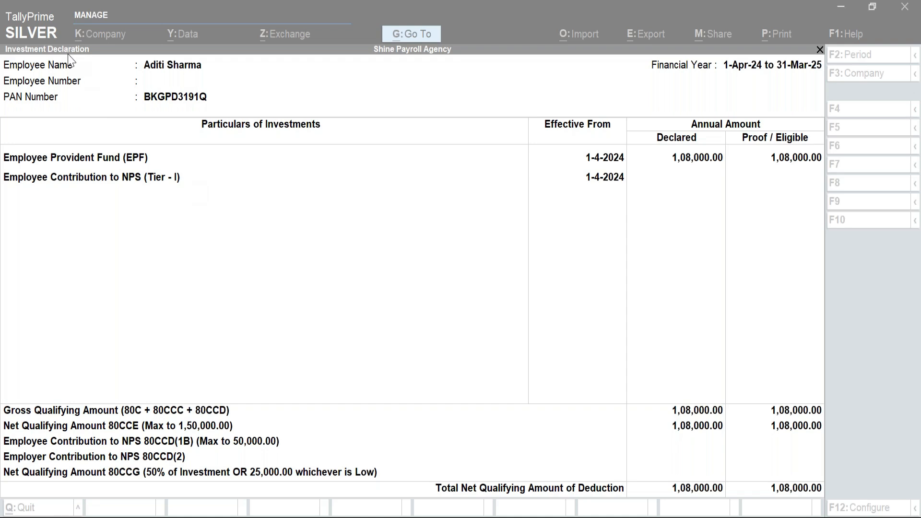
Close the investment declaration to return to the Income Tax Computation showing tax of 1,02,856.
left_click(382, 302)
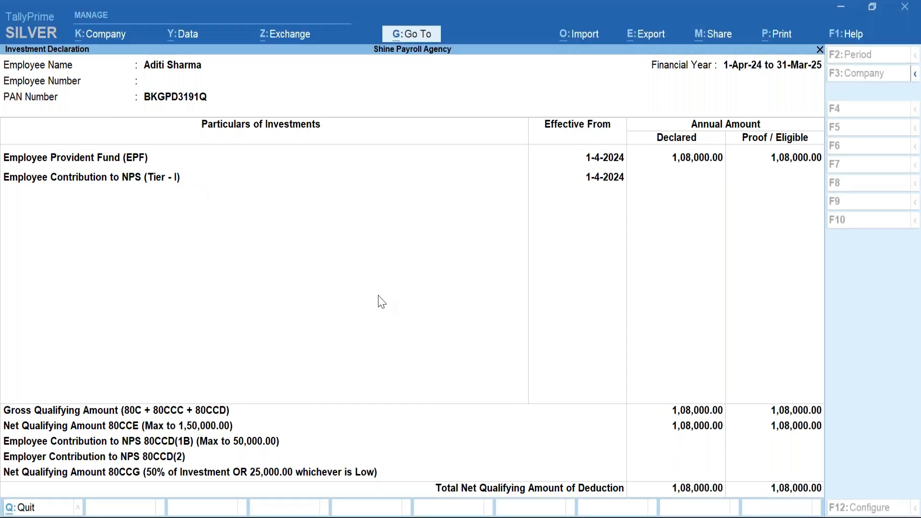
key("Escape")
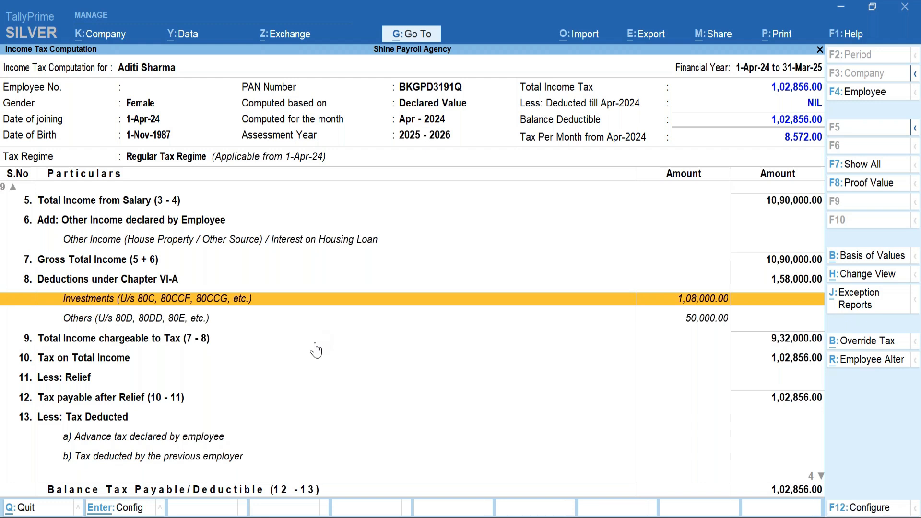
key("F4")
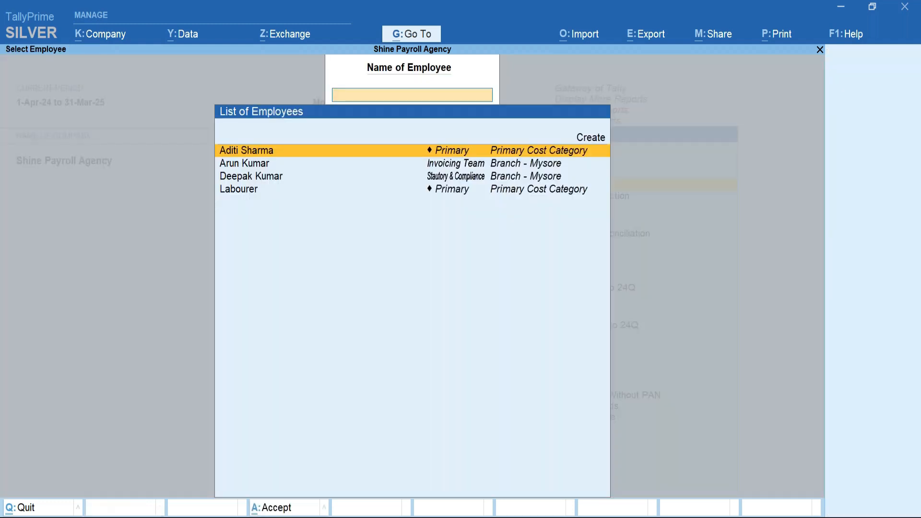
key("Return")
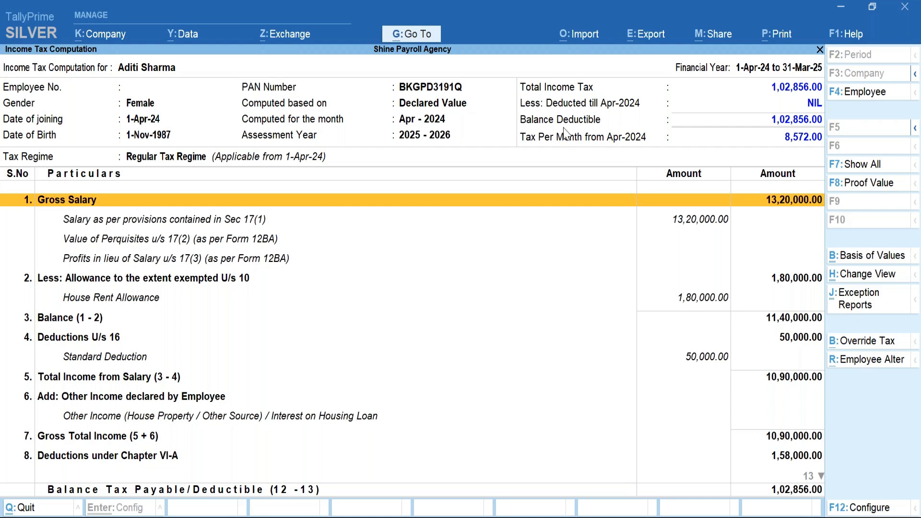
left_click(858, 183)
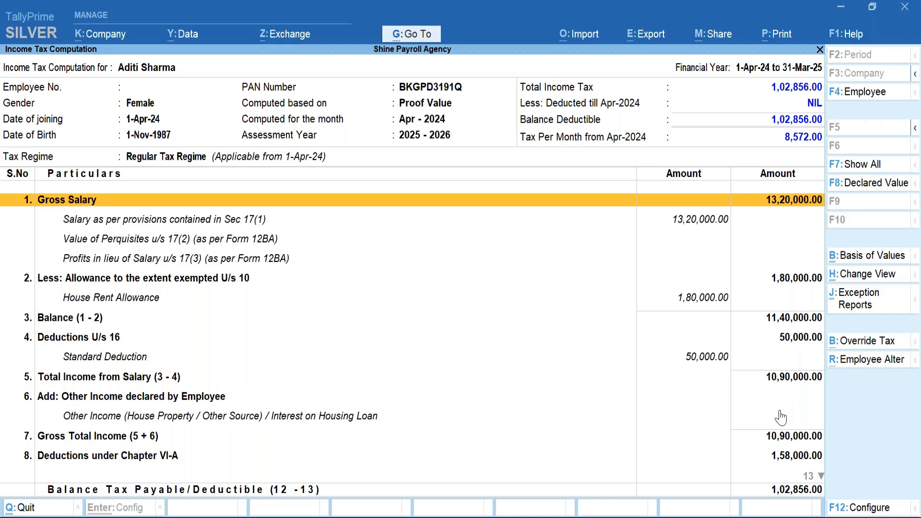
left_click(382, 418)
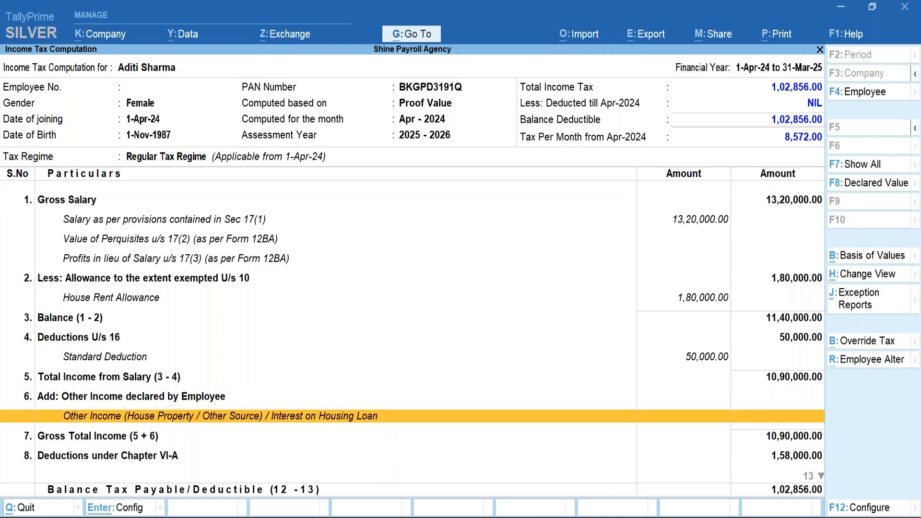
key("Up")
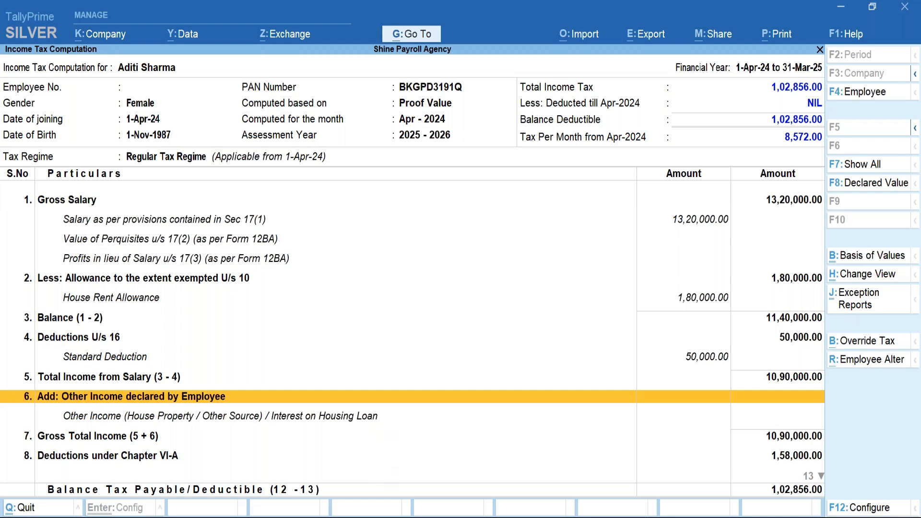
key("Down")
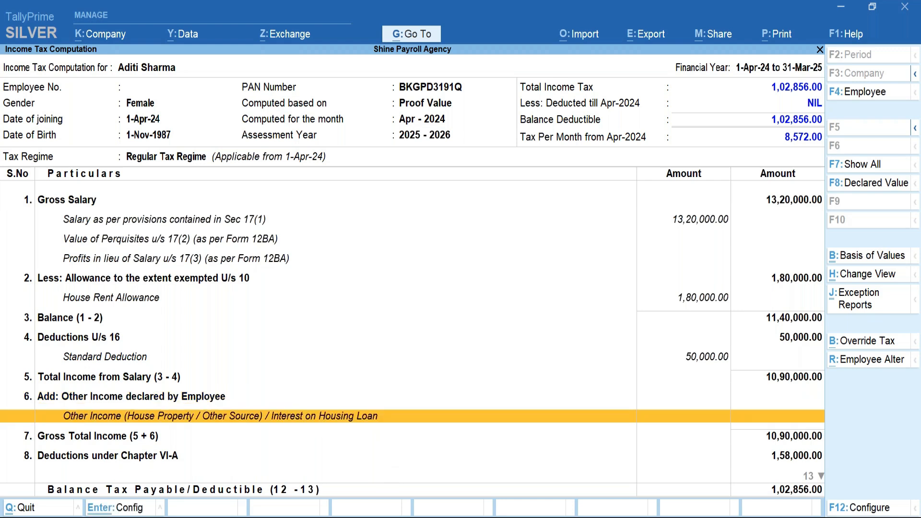
key("Escape")
key("Escape")
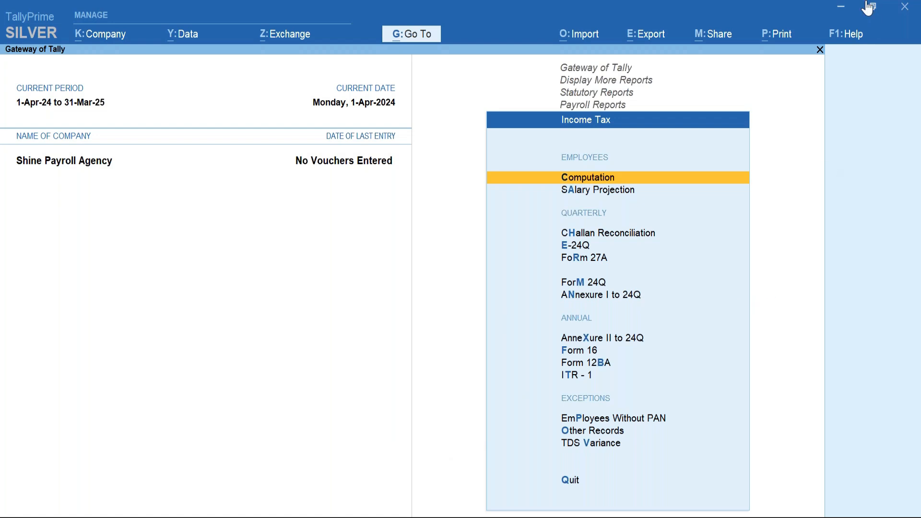
Minimise Tally to show the agenda slide, then return to TallyPrime's company selection.
left_click(847, 6)
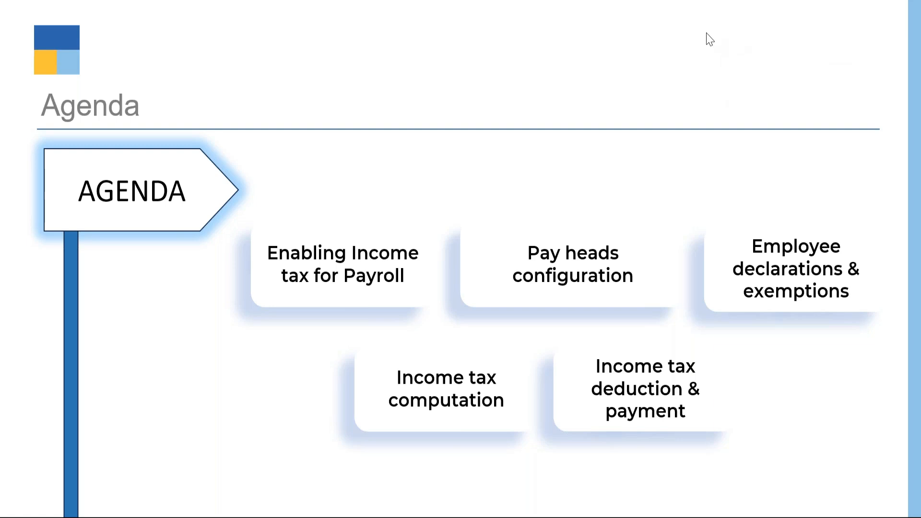
key("alt+Tab")
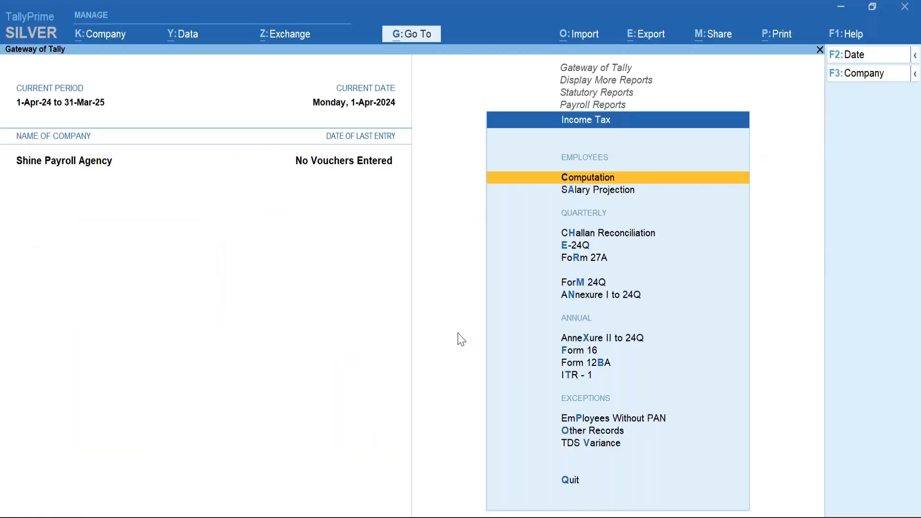
key("ctrl")
key("Return")
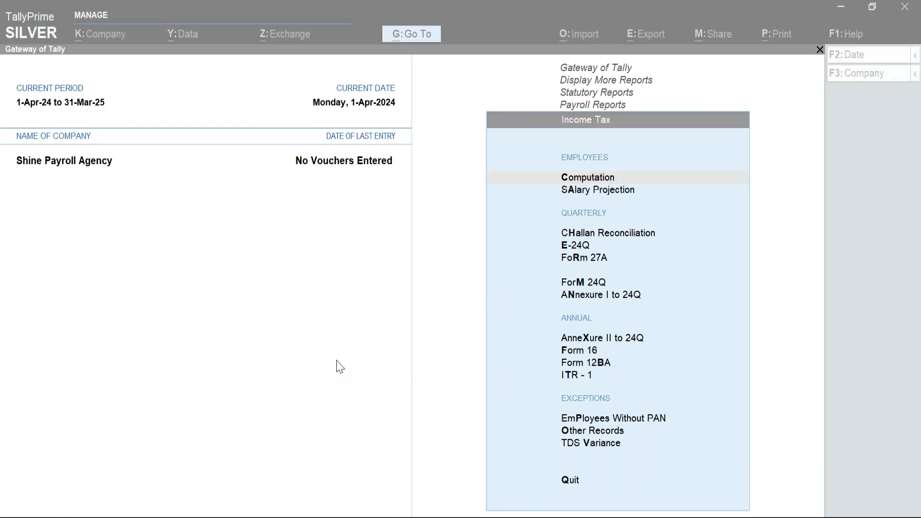
left_click(337, 366)
left_click(342, 336)
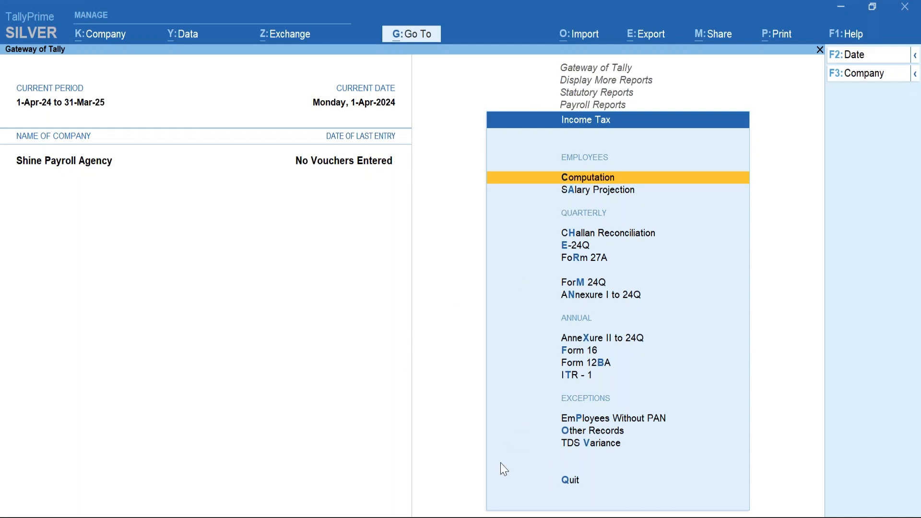
left_click(485, 517)
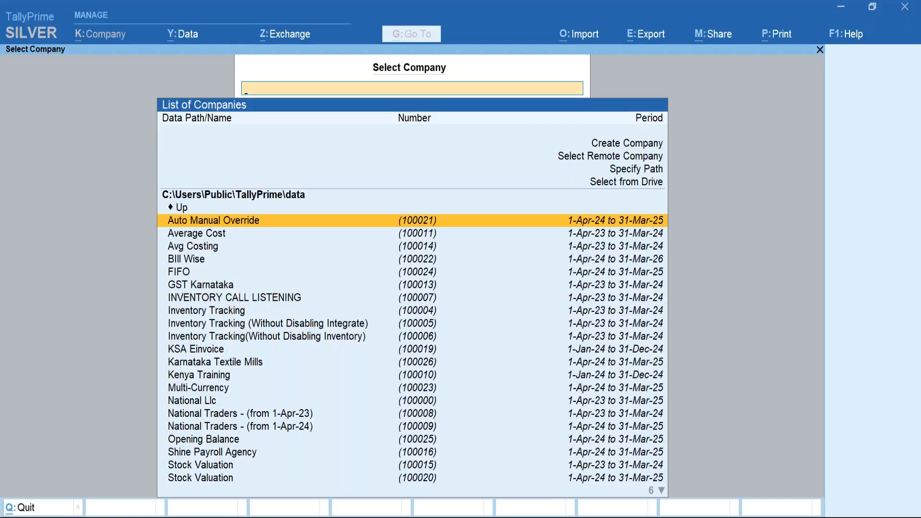
Open Shine Payroll Agency from the company list, searching 'shin'.
type("shin")
key("Return")
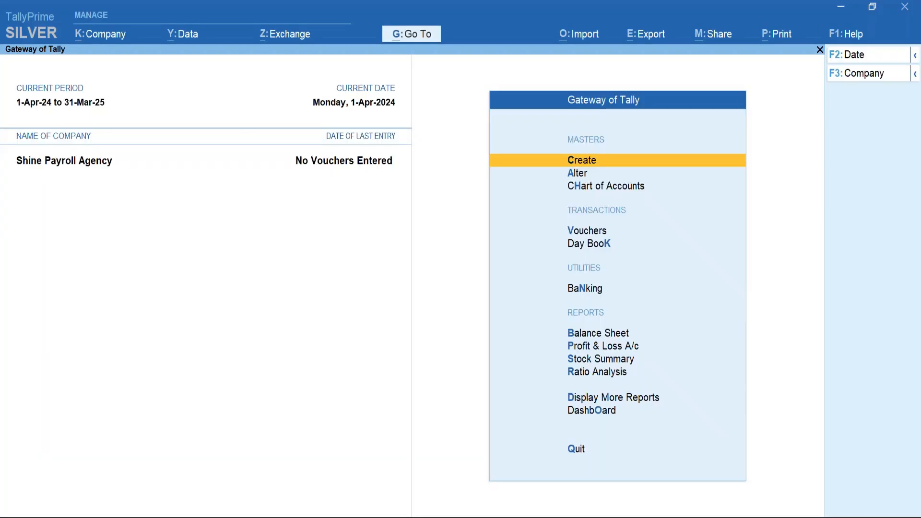
key("Down")
key("Down")
key("Down")
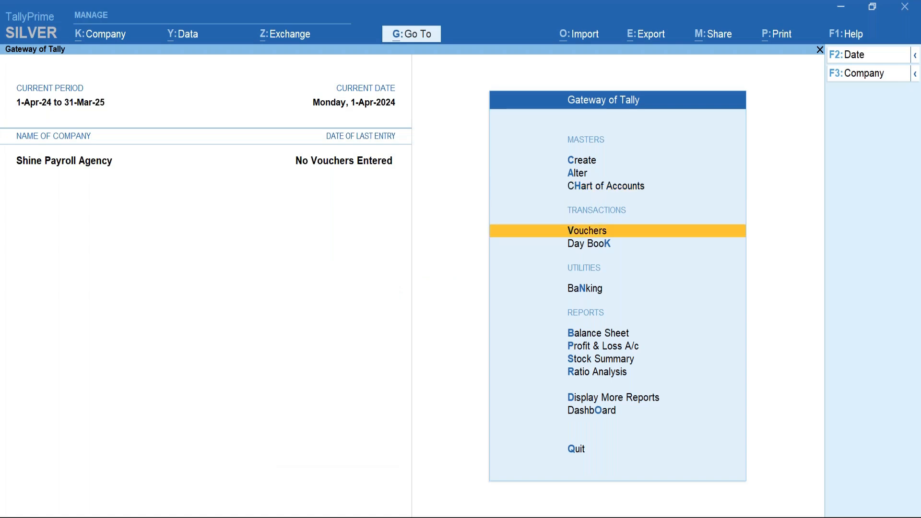
key("Return")
key("Escape")
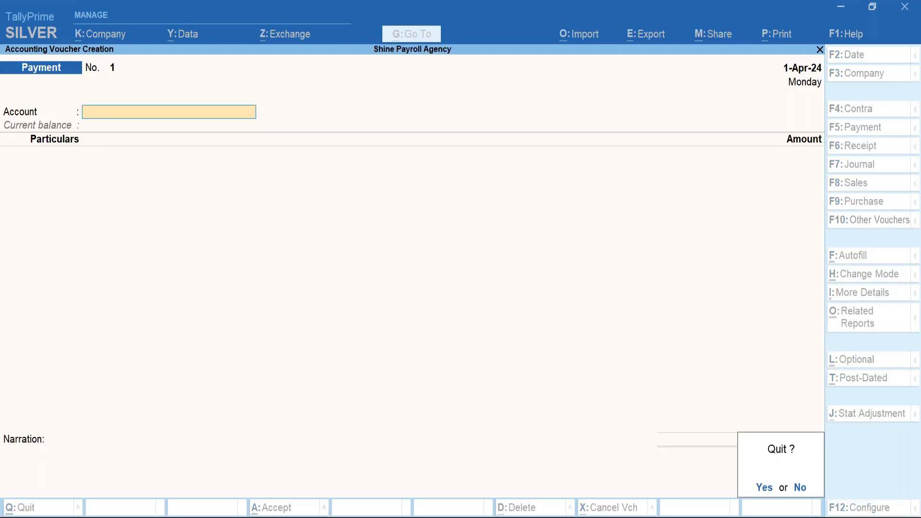
key("y")
key("Up")
key("Return")
key("Down")
key("Down")
key("Down")
key("Down")
key("Down")
key("Down")
key("Down")
key("Down")
key("Down")
key("Down")
key("Down")
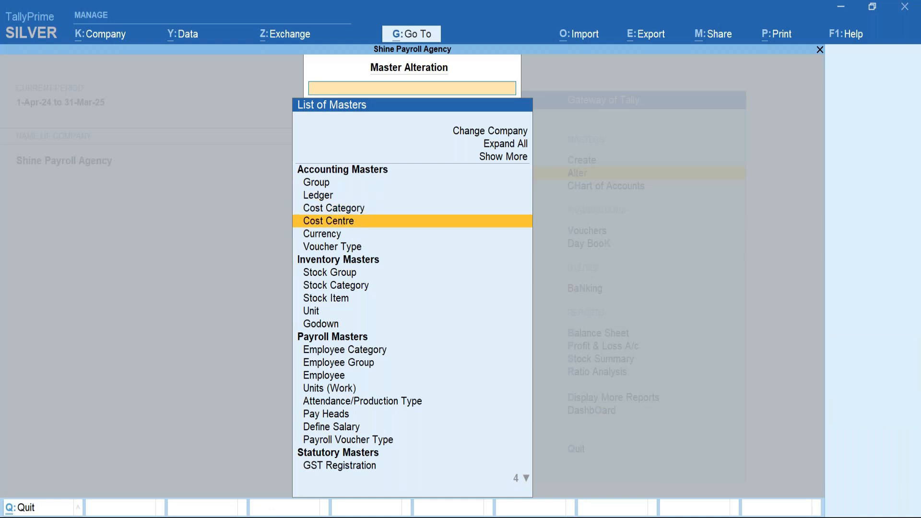
key("Down")
key("Down")
key("Down")
key("Down")
key("Down")
key("Down")
key("Down")
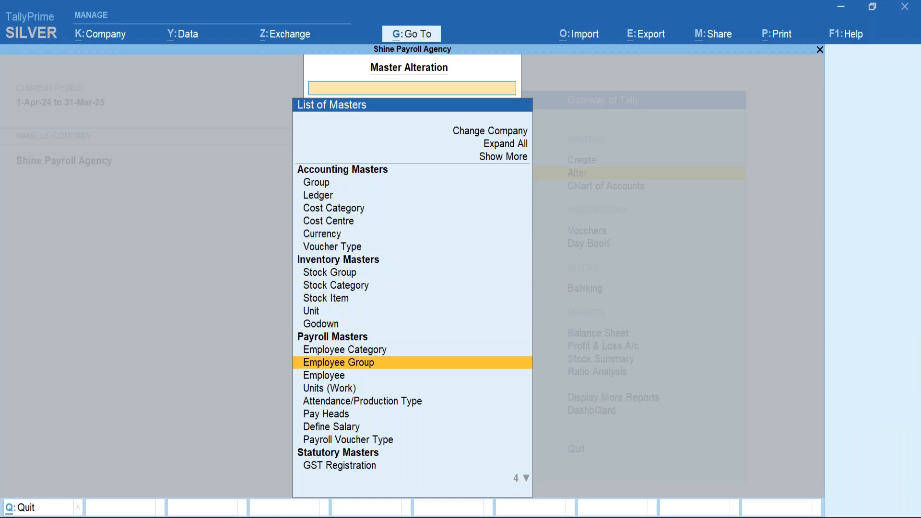
key("Return")
key("Down")
key("Return")
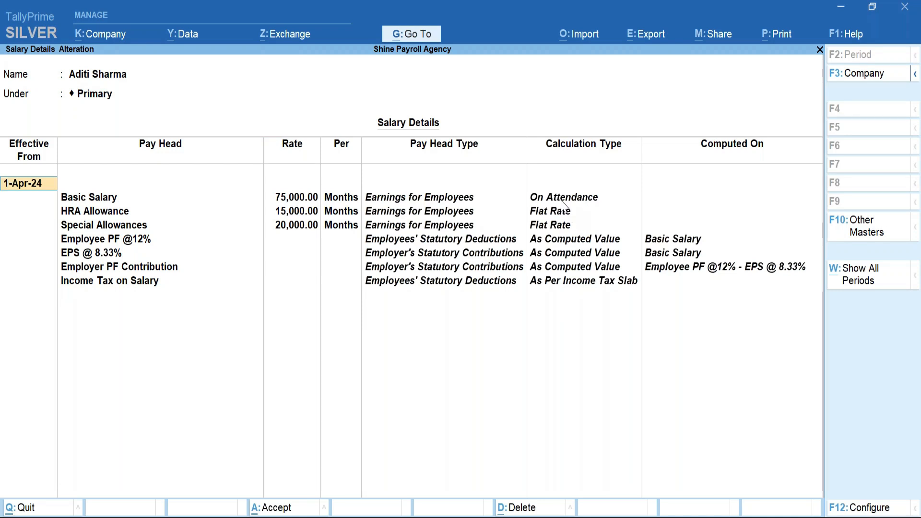
Inspect the Basic Salary pay head, then back out unchanged to voucher entry.
left_click(109, 197)
key("ctrl+Return")
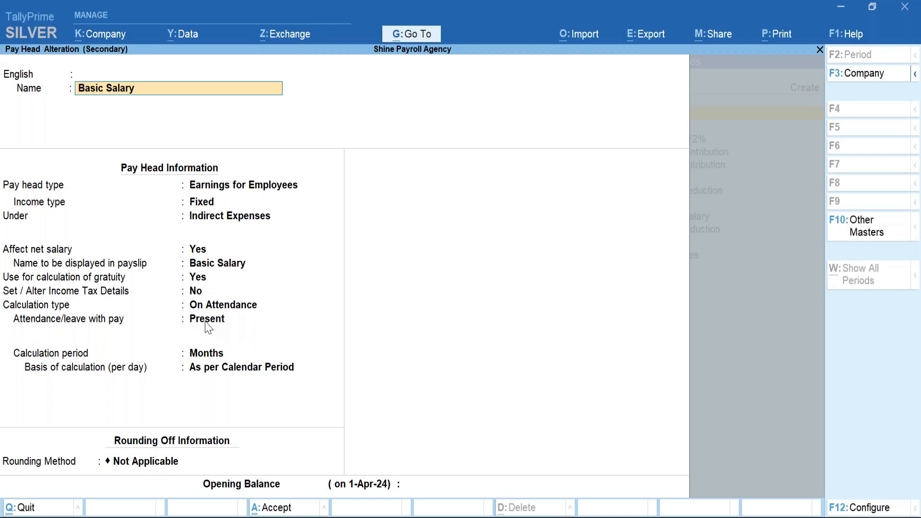
key("BackSpace")
key("Escape")
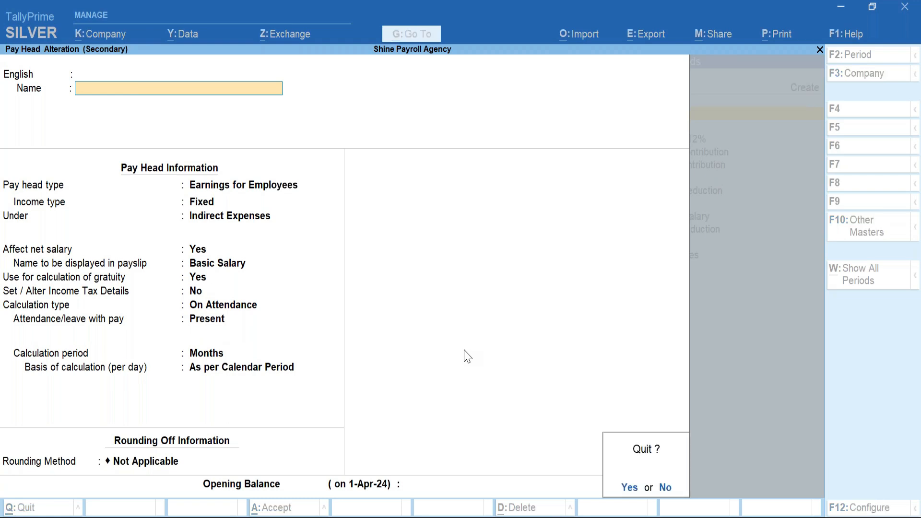
key("y")
key("Escape")
key("y")
key("Escape")
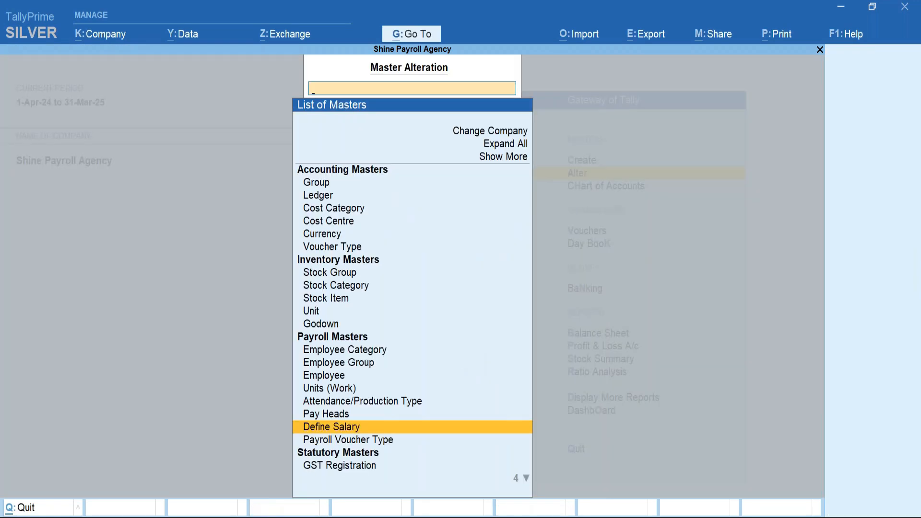
key("Escape")
key("Down")
key("Down")
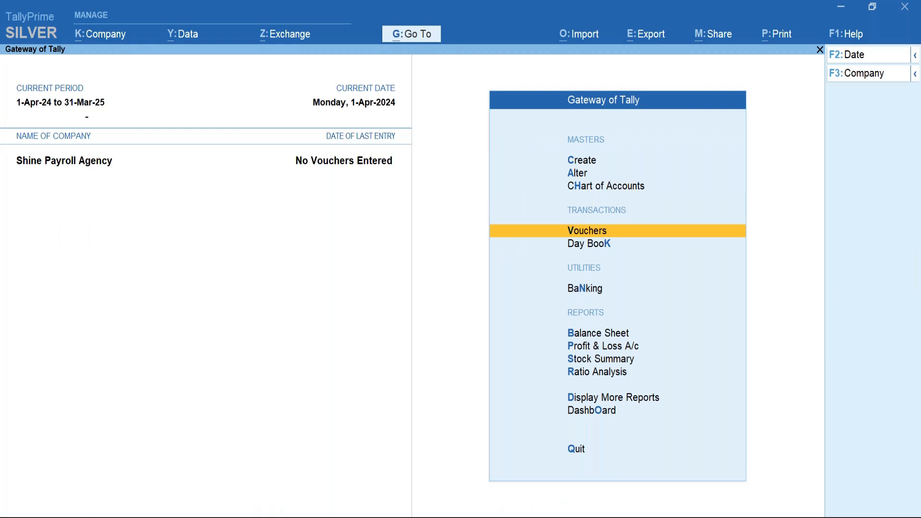
key("Return")
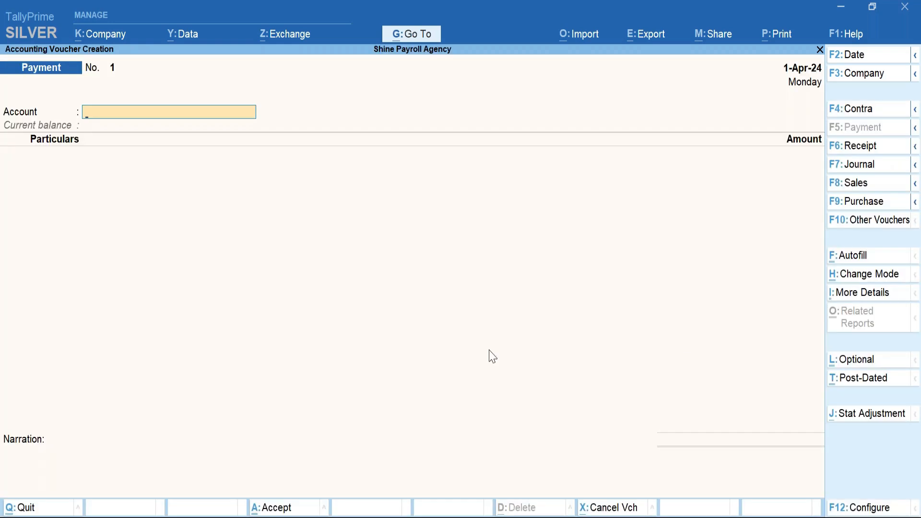
Start an Attendance voucher dated 30-4.
left_click(873, 221)
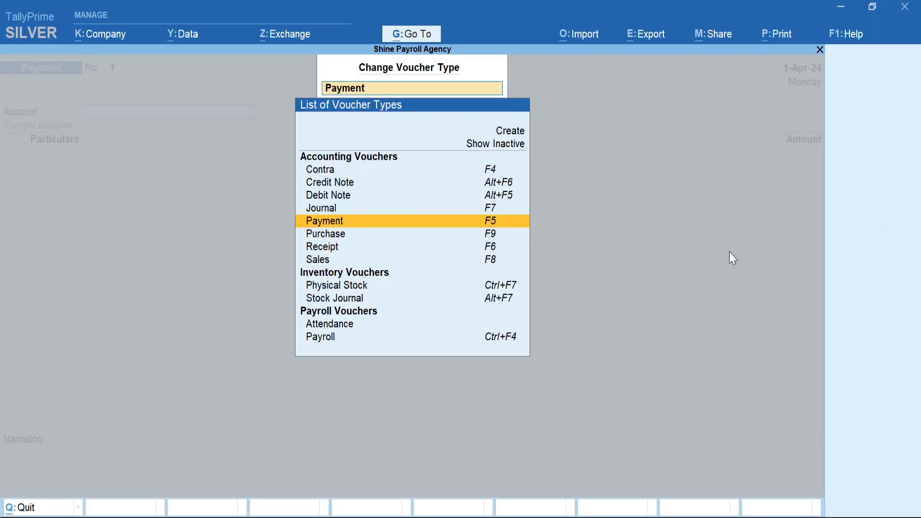
key("Down")
key("Down")
key("Down")
key("Down")
key("Down")
key("Down")
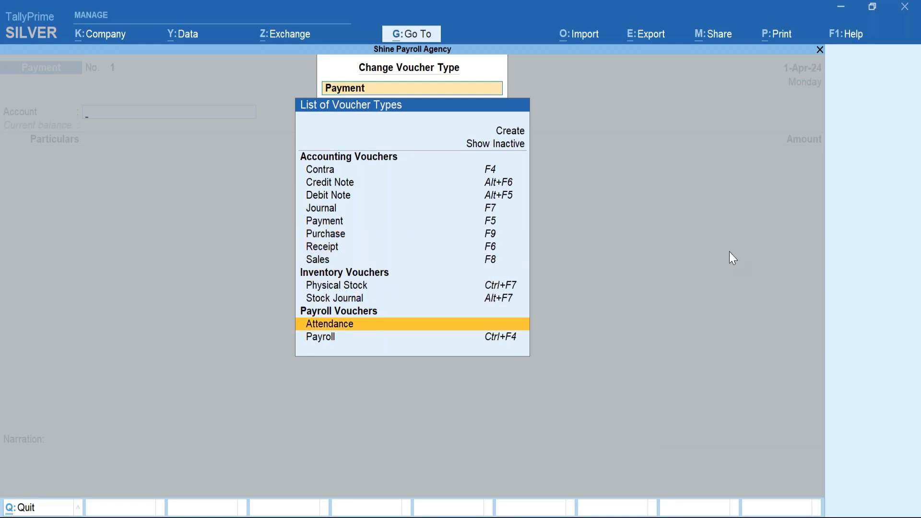
key("Return")
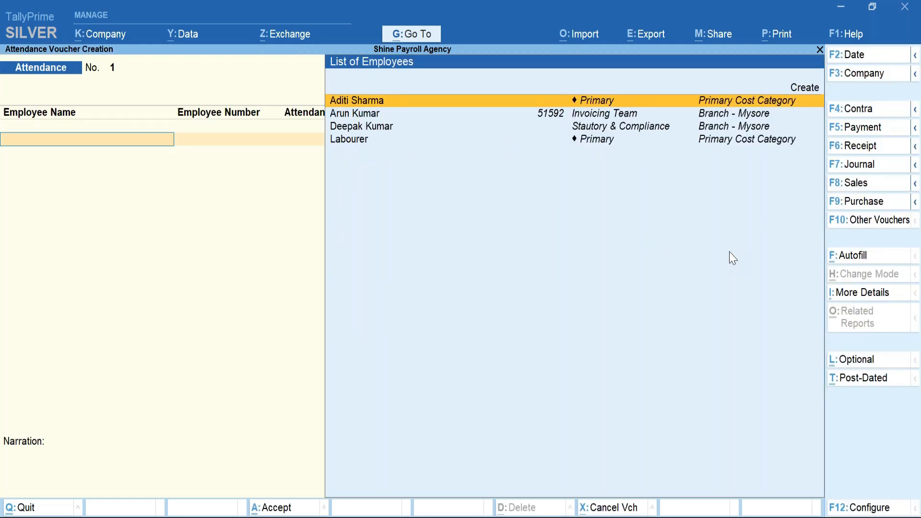
left_click(851, 55)
type("30.4")
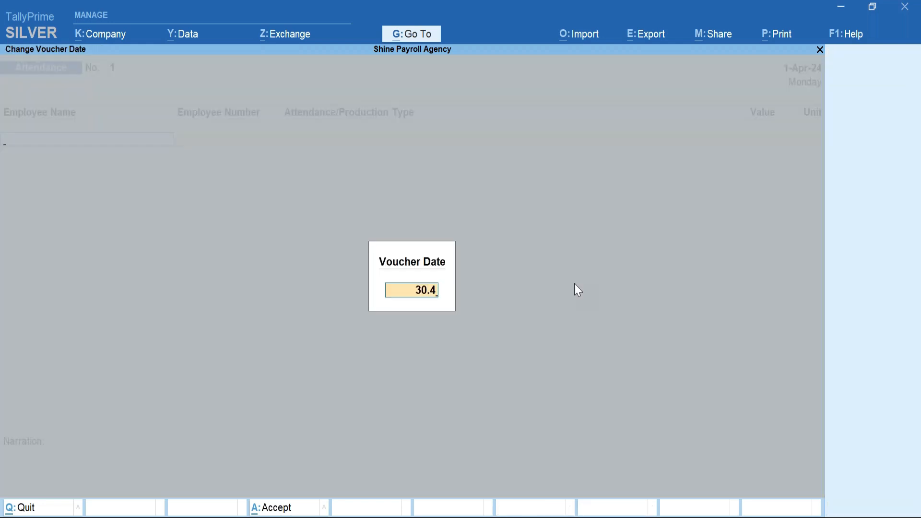
key("Return")
key("Return")
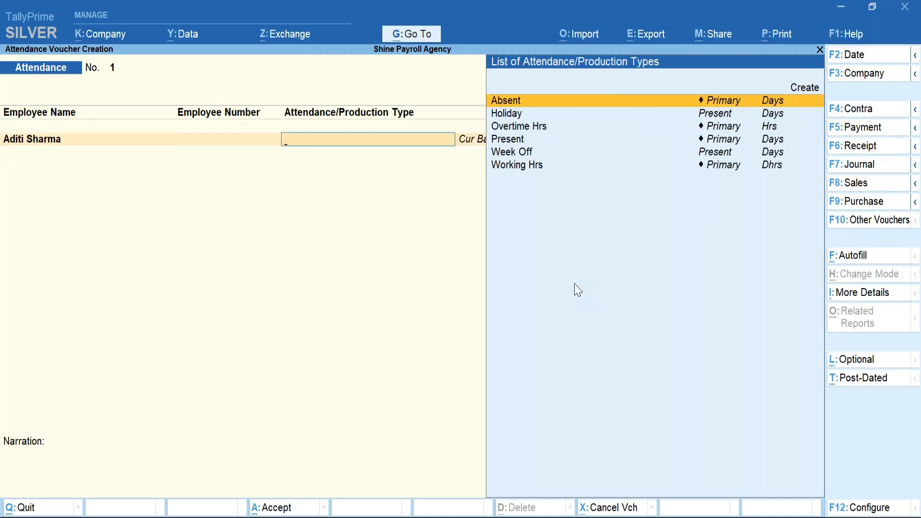
key("Down")
key("Down")
key("Down")
key("Return")
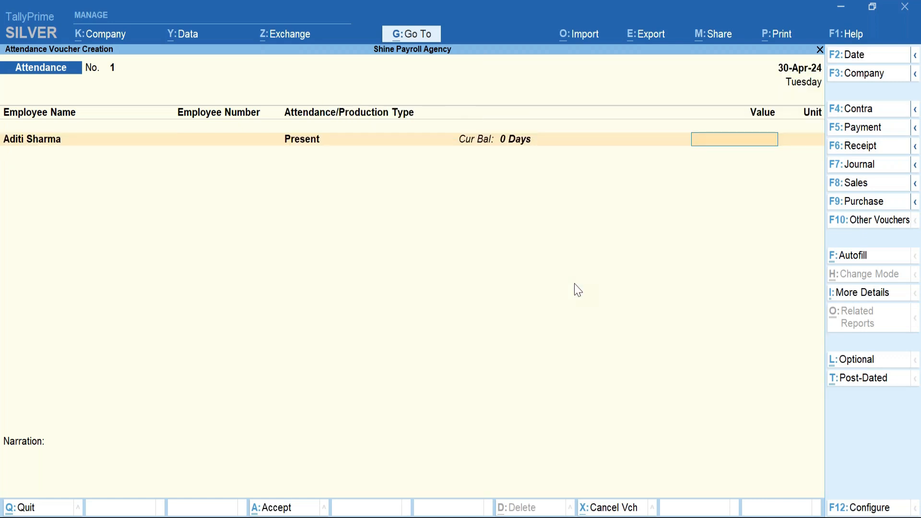
type("26")
key("Return")
key("Down")
key("Return")
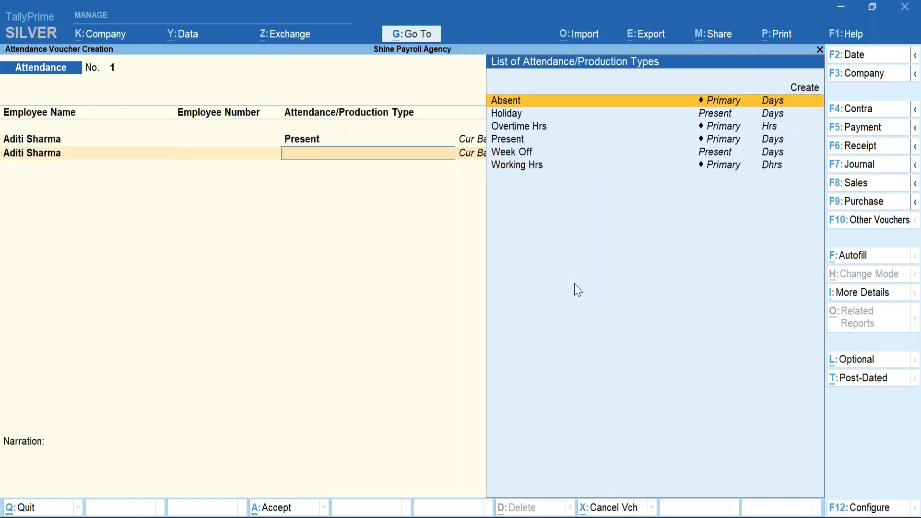
key("Down")
key("Down")
key("Down")
key("Down")
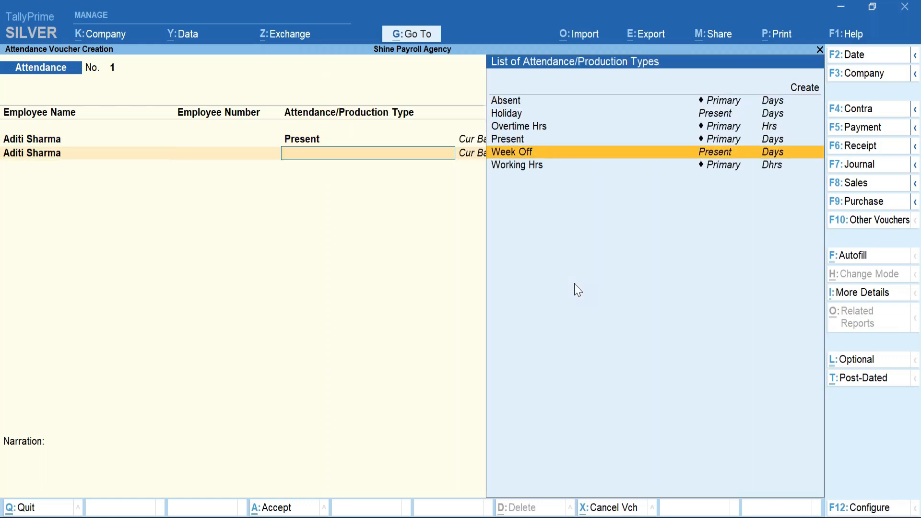
key("Return")
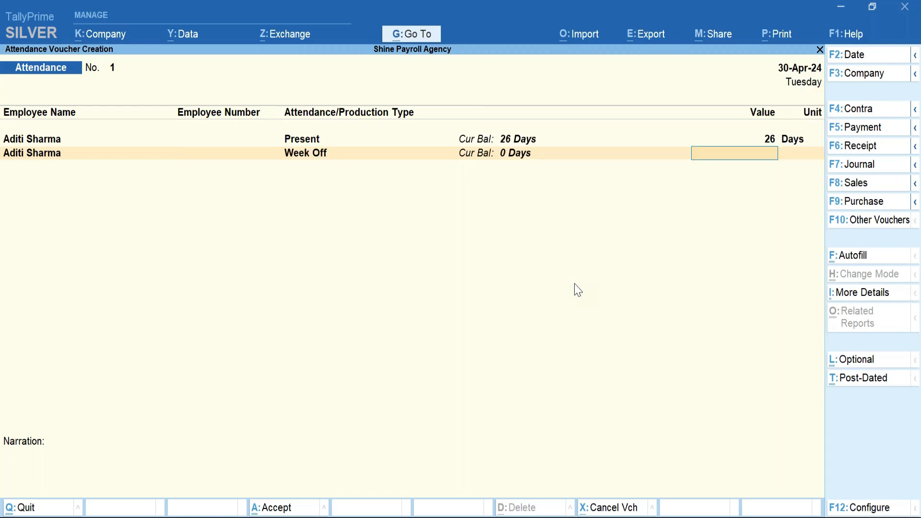
key("BackSpace")
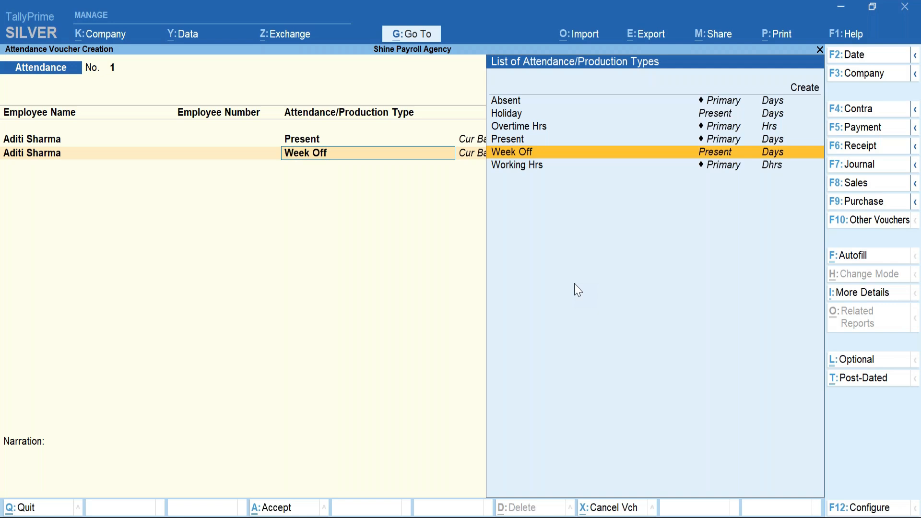
key("ctrl+Return")
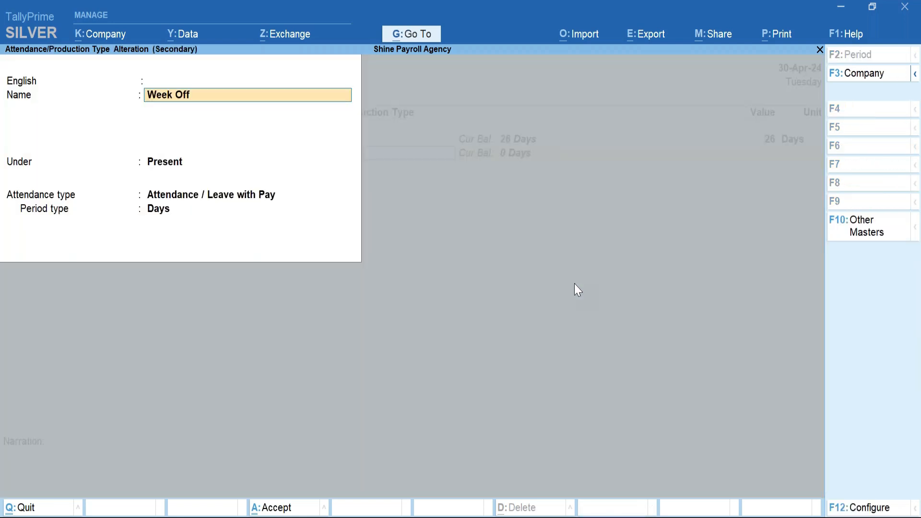
key("Return")
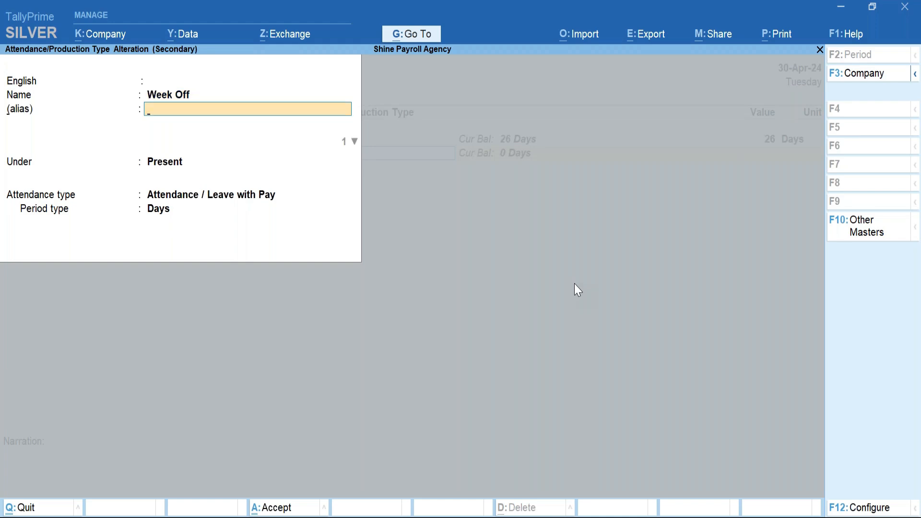
key("Return")
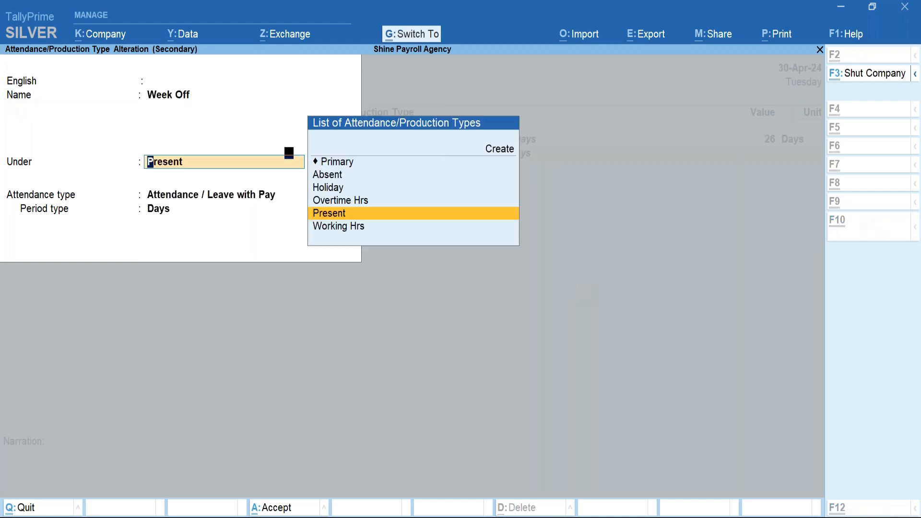
key("ctrl+a")
Enter 4 Week Off days and save the attendance voucher.
type("4")
key("Return")
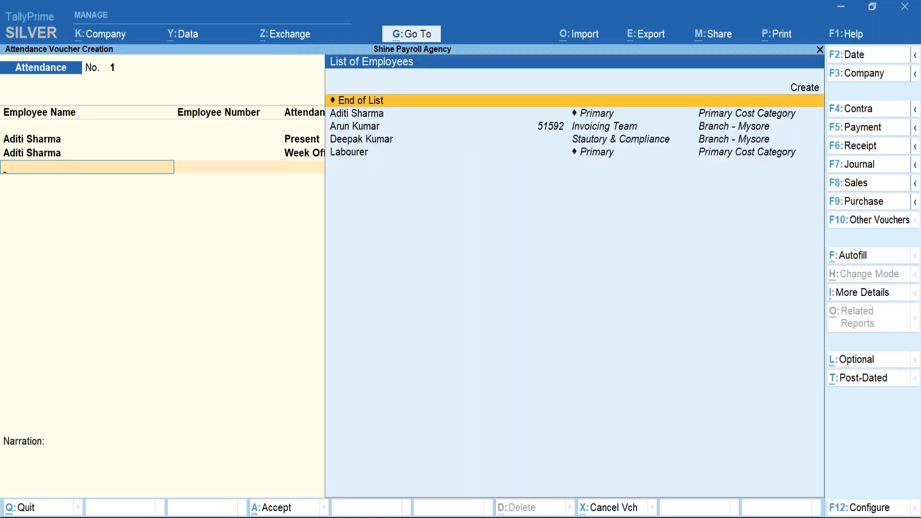
key("Return")
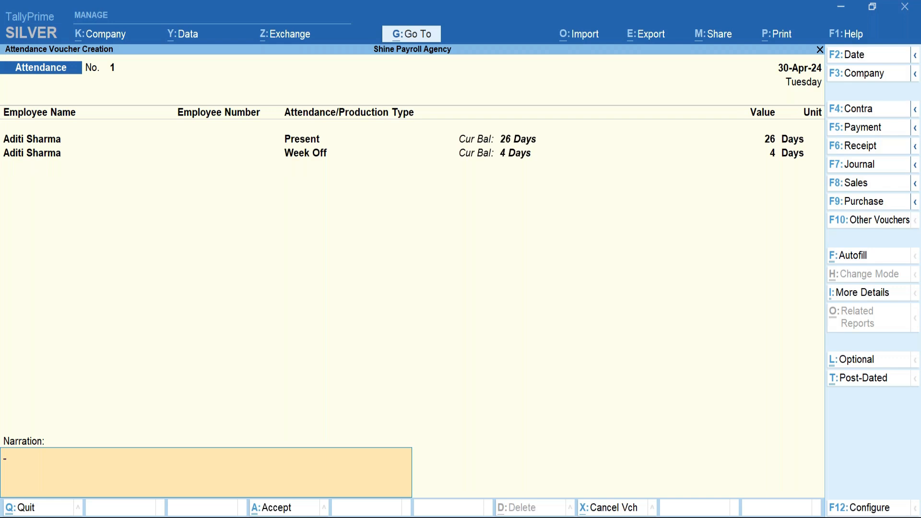
key("Return")
key("Return")
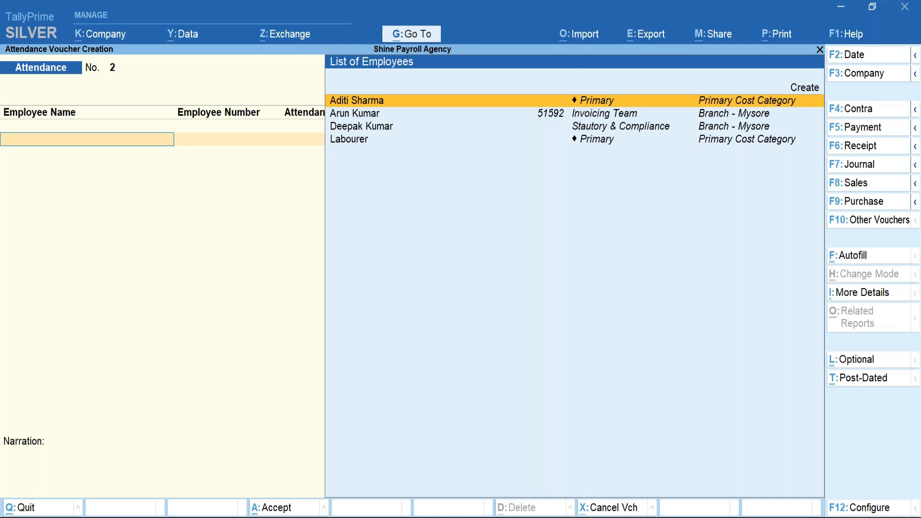
Switch to a new Payroll voucher from the list of voucher types.
left_click(864, 220)
key("Down")
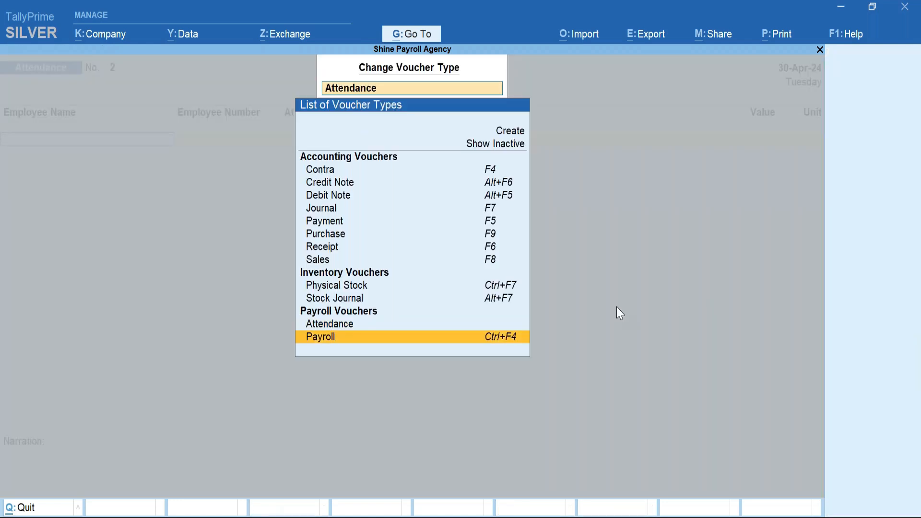
key("Return")
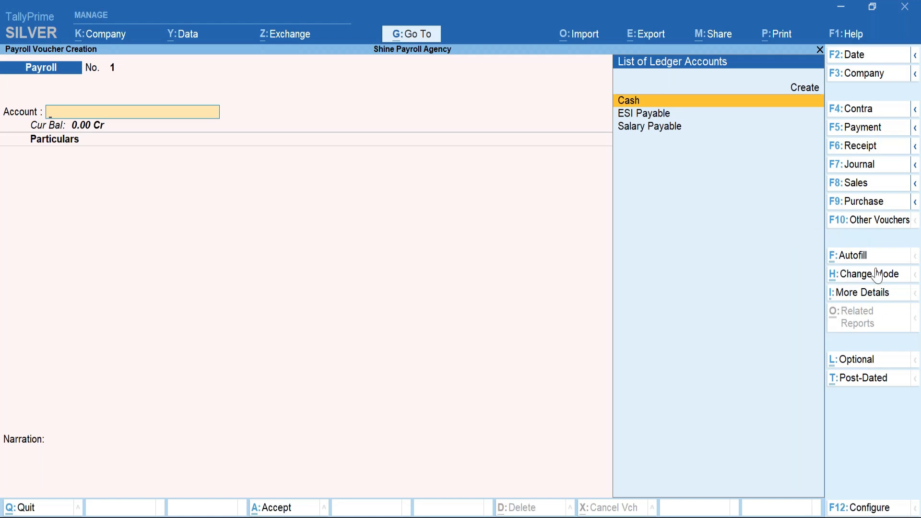
Start a Payroll Autofill for the Salary process.
left_click(859, 257)
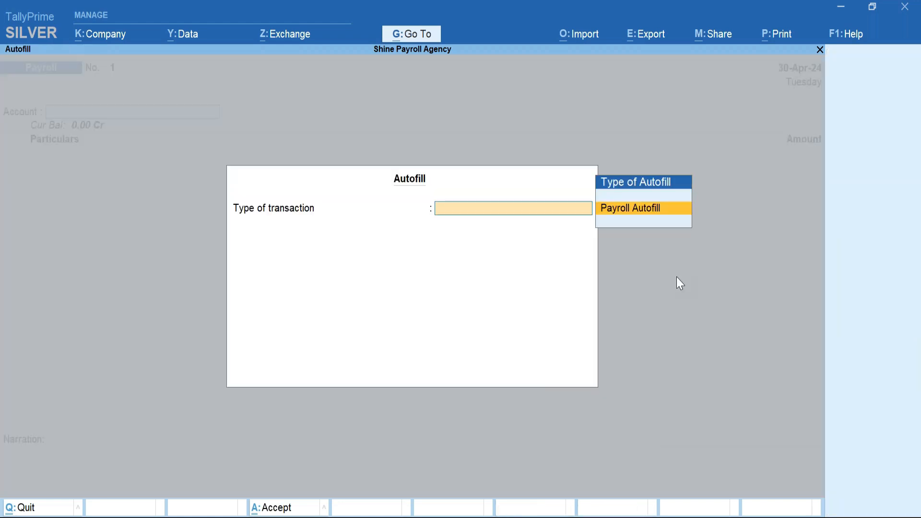
key("Return")
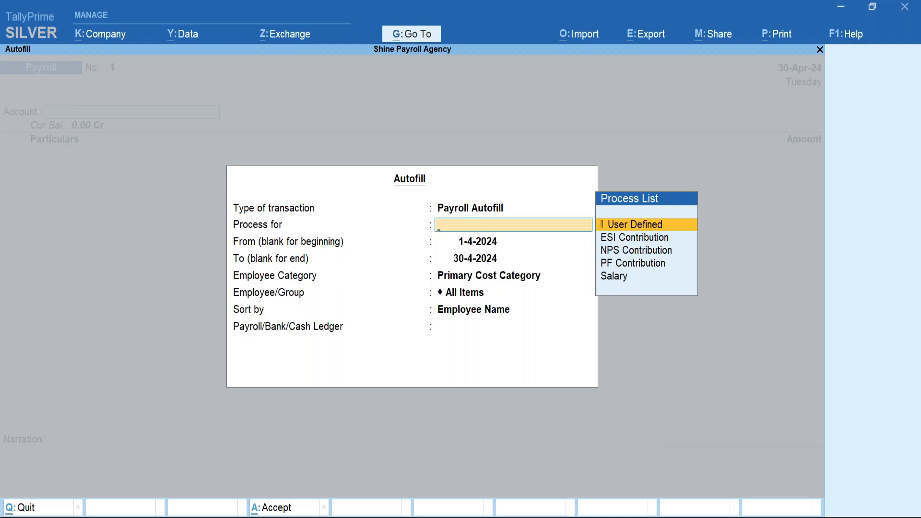
key("Down")
key("Down")
key("Down")
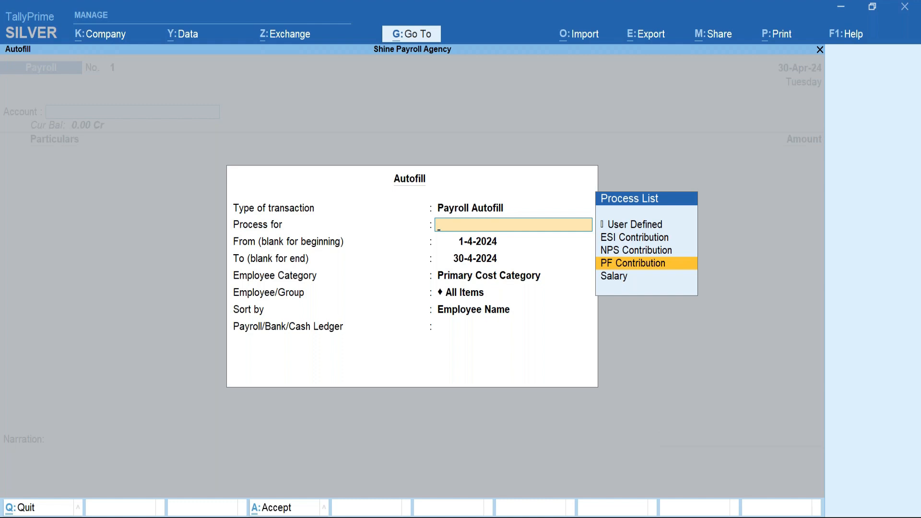
key("Down")
key("Up")
key("Up")
key("Up")
key("Up")
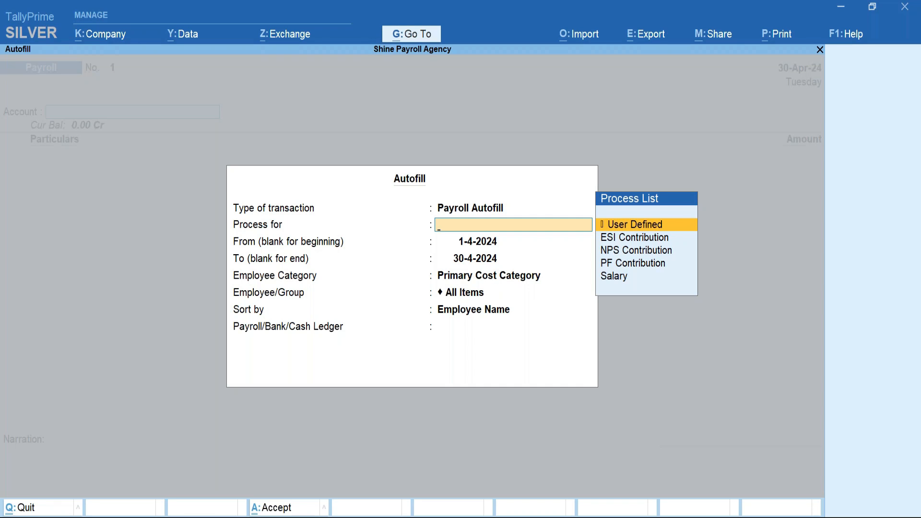
key("Down")
key("Down")
key("Down")
key("Down")
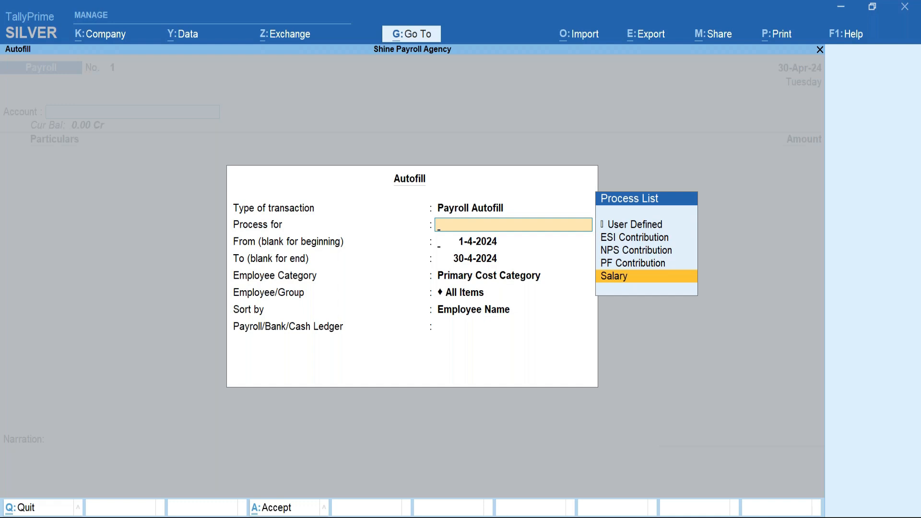
key("Return")
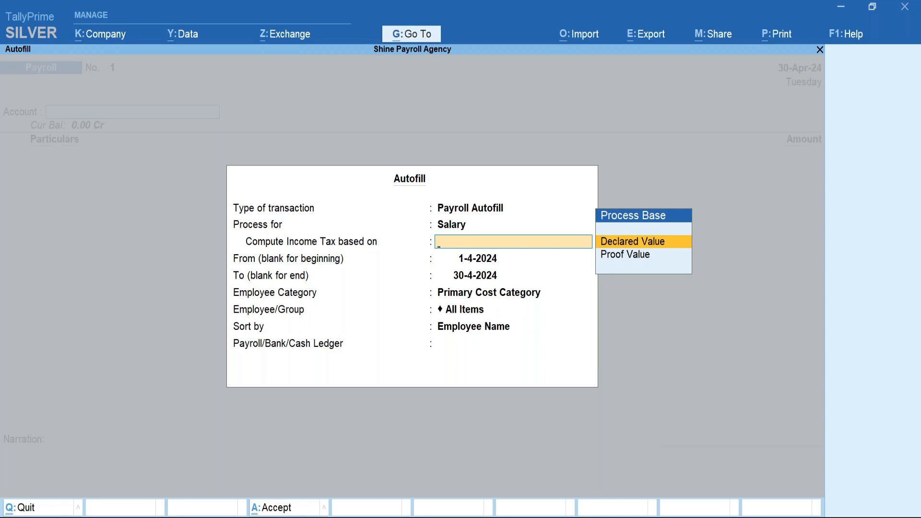
key("Down")
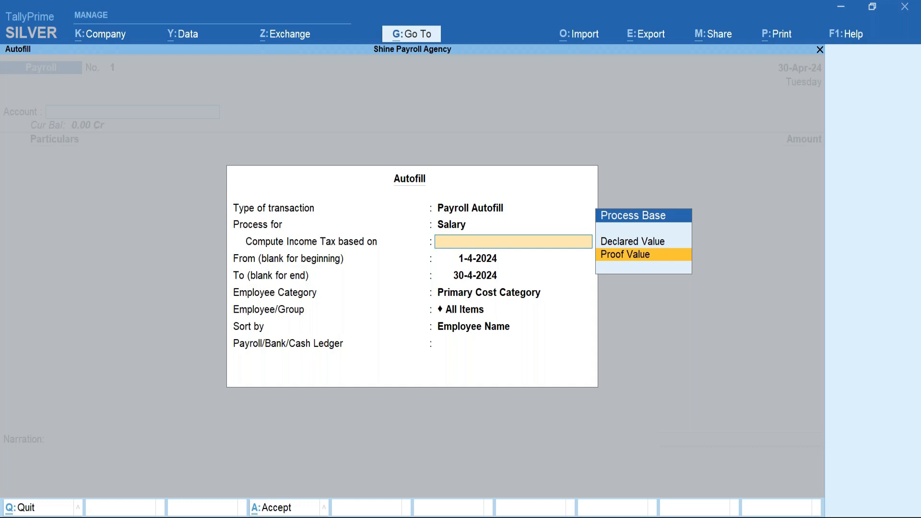
key("Up")
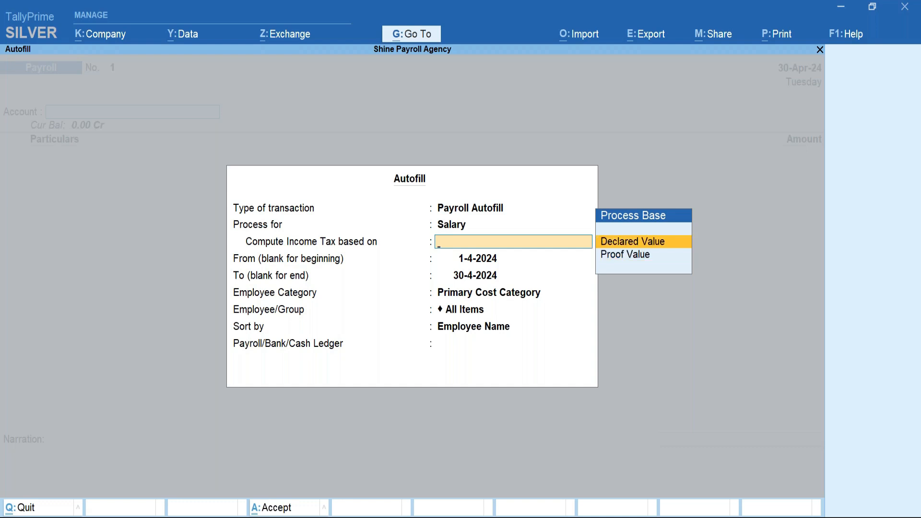
key("Return")
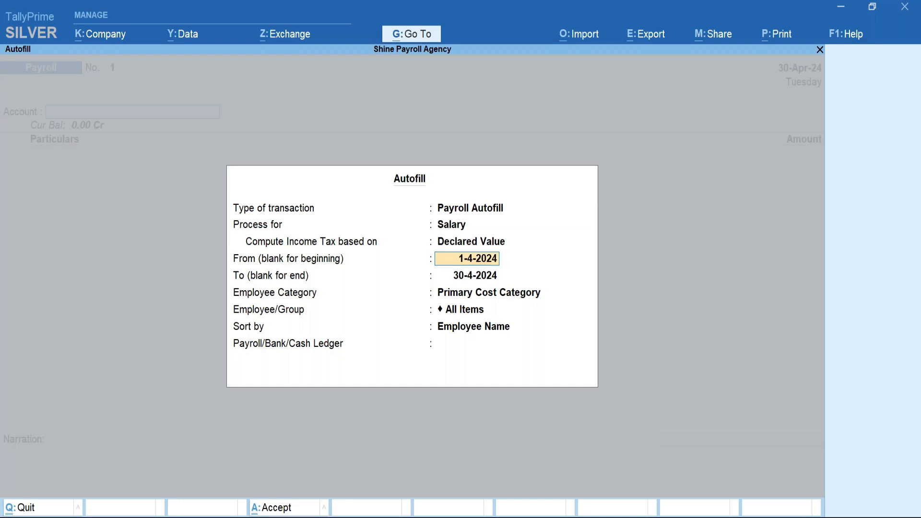
key("Return")
key("Return")
key("Return")
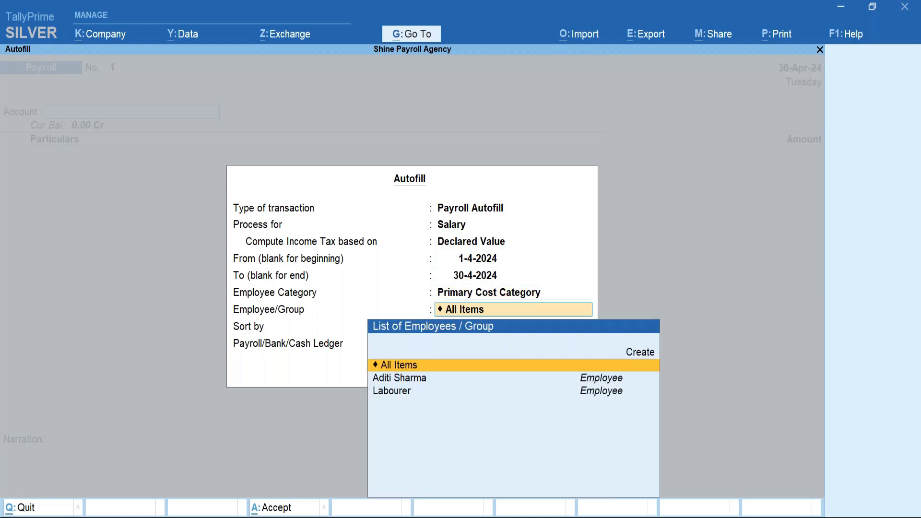
key("Down")
key("Return")
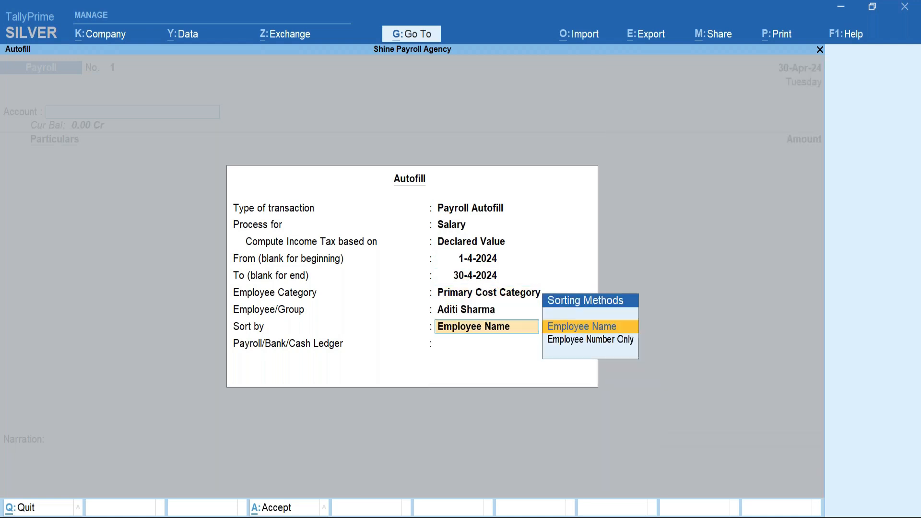
key("Return")
key("Down")
key("Down")
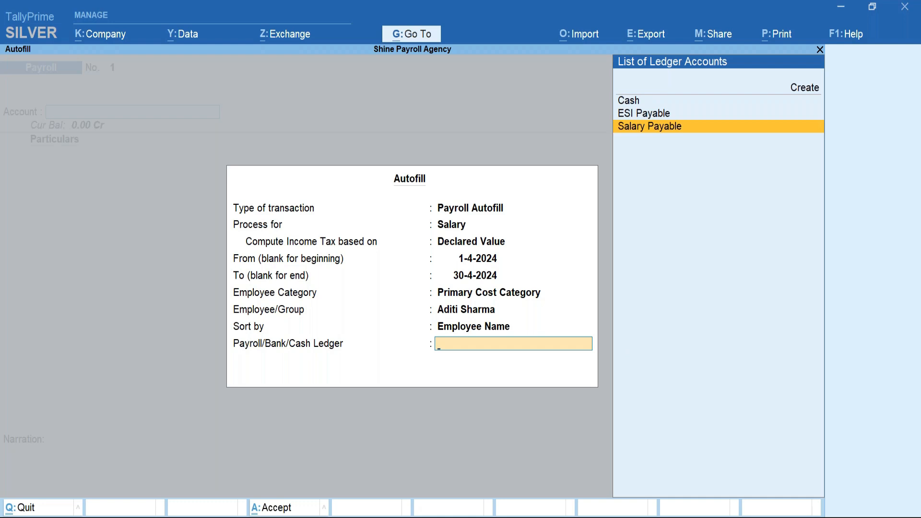
key("Return")
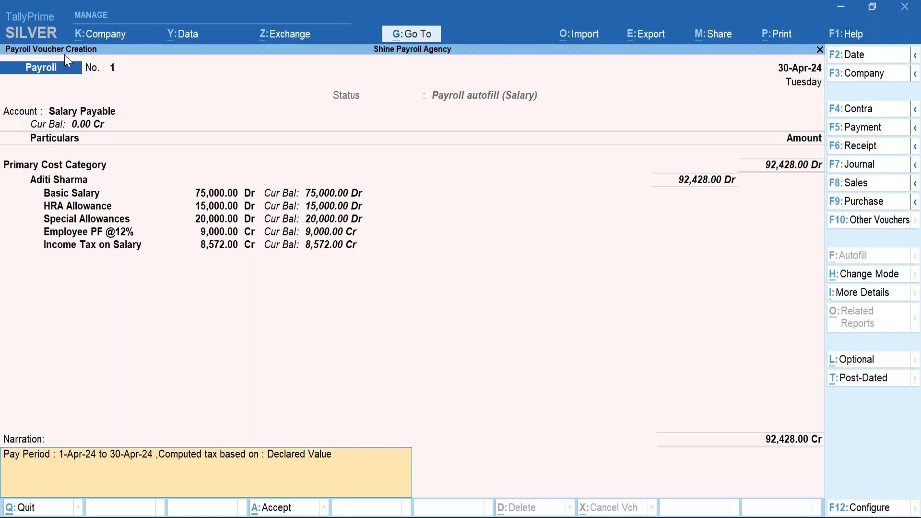
Accept and save payroll voucher No. 1 totalling 92,428.00.
key("ctrl+a")
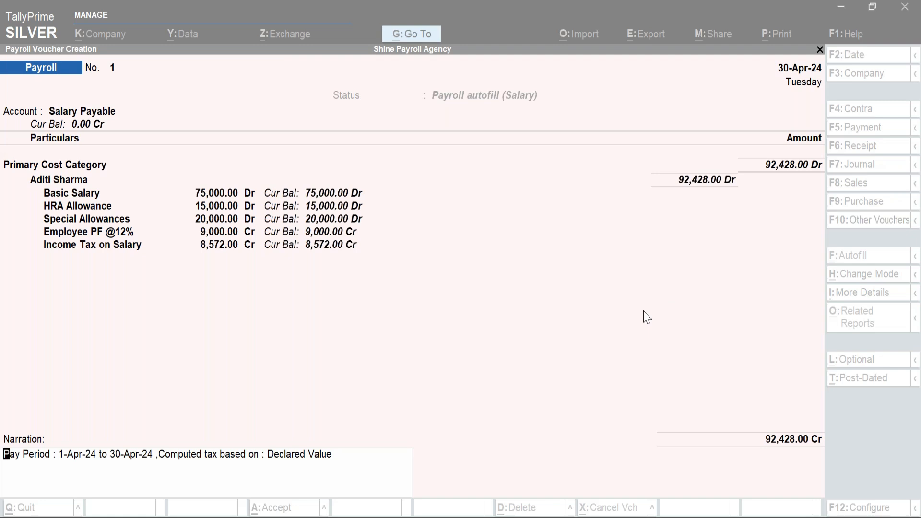
key("Return")
Autofill voucher No. 2 for all Primary Cost Category employees, sorted by name, against ESI Payable.
key("Return")
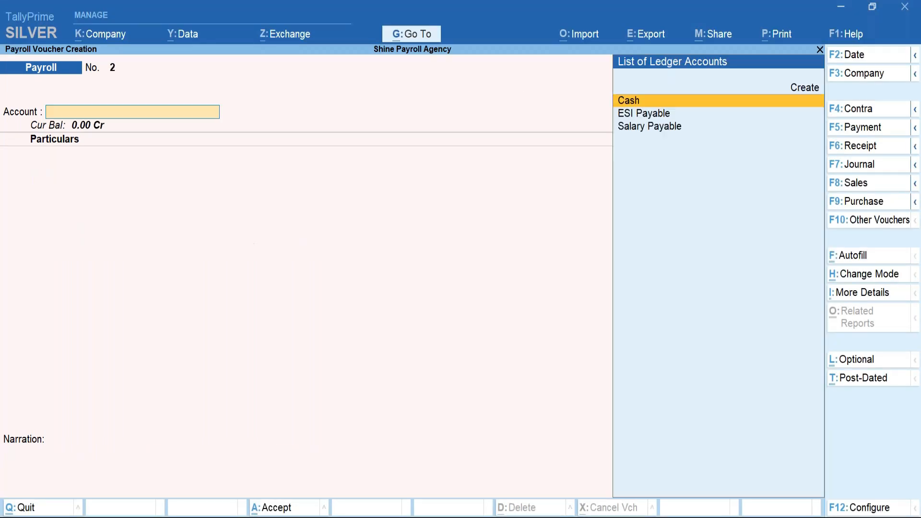
left_click(860, 261)
key("Return")
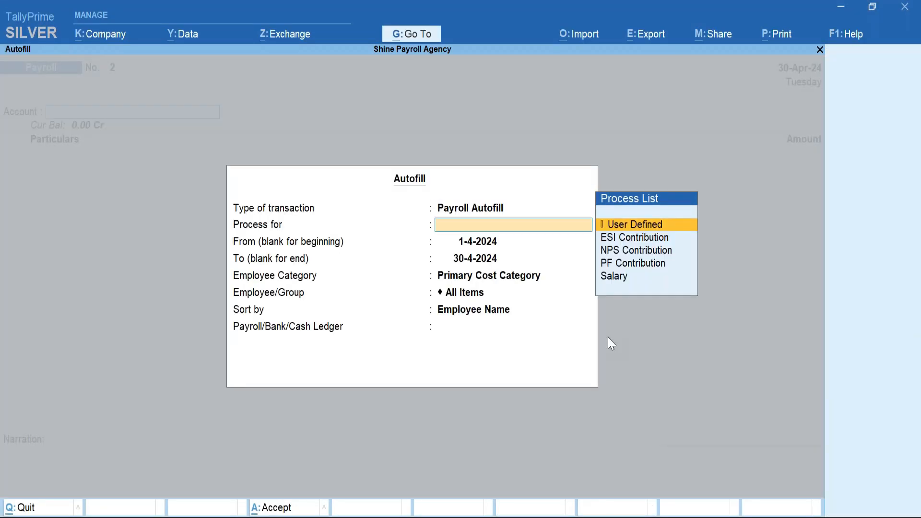
key("Down")
key("Down")
key("Down")
key("Down")
key("Return")
key("Return")
key("Return")
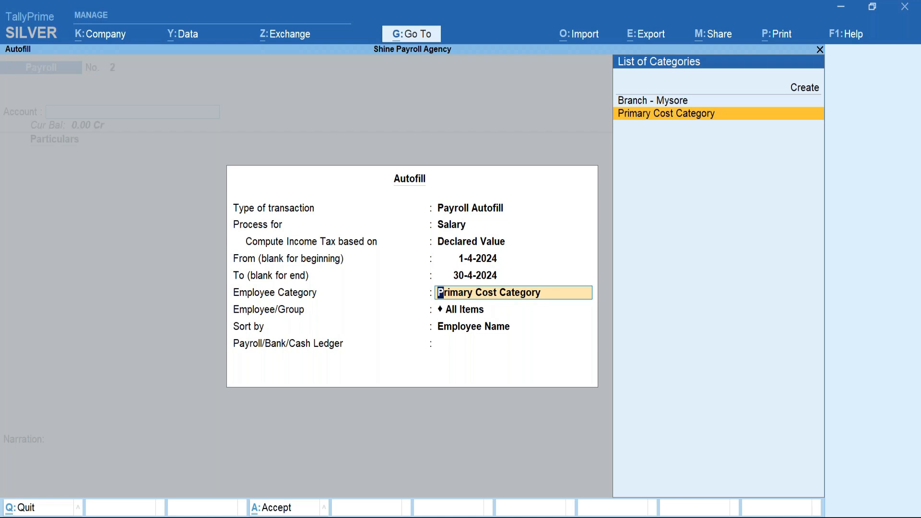
key("Return")
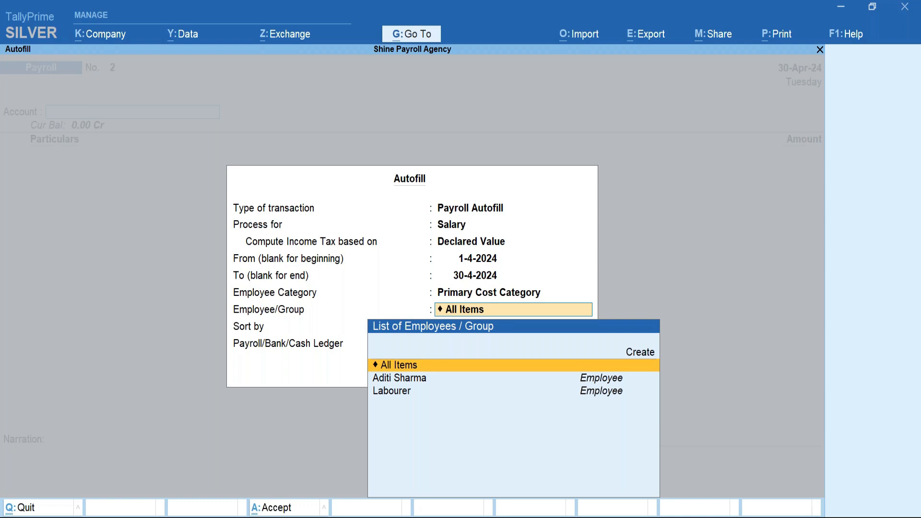
key("BackSpace")
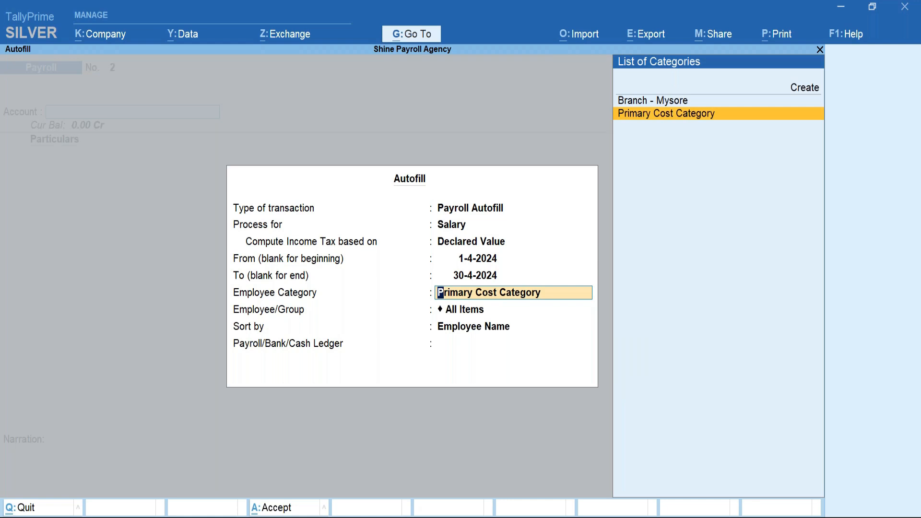
key("Return")
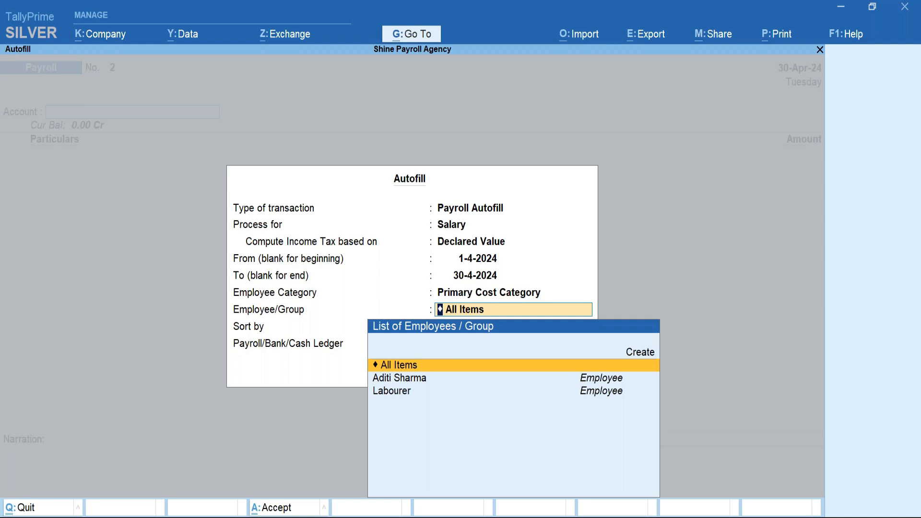
key("Return")
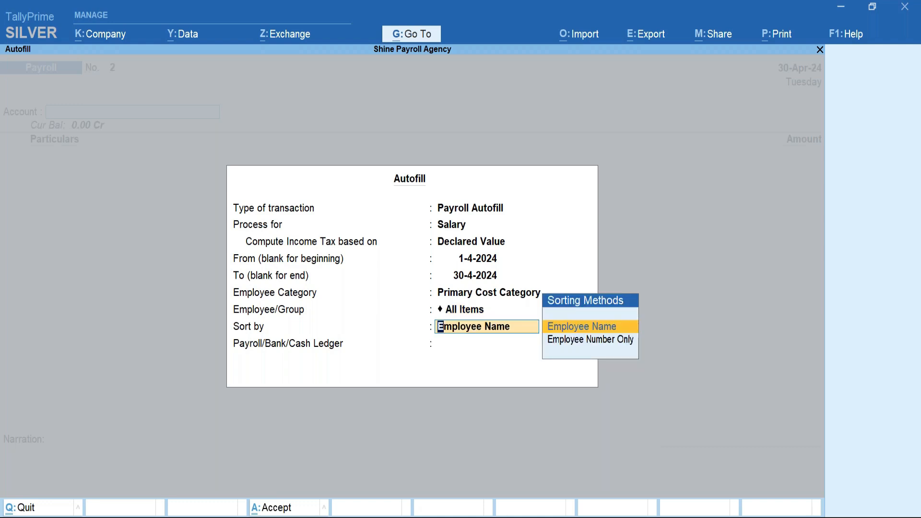
key("Return")
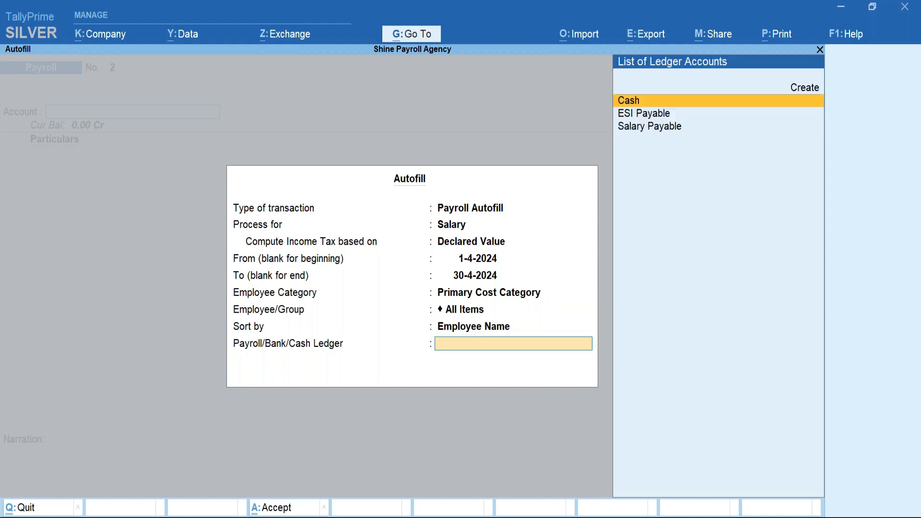
key("Down")
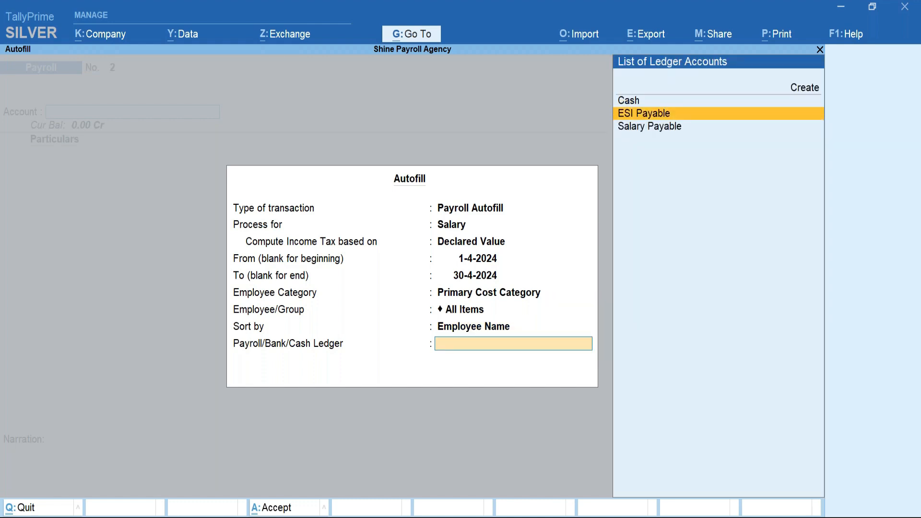
key("Return")
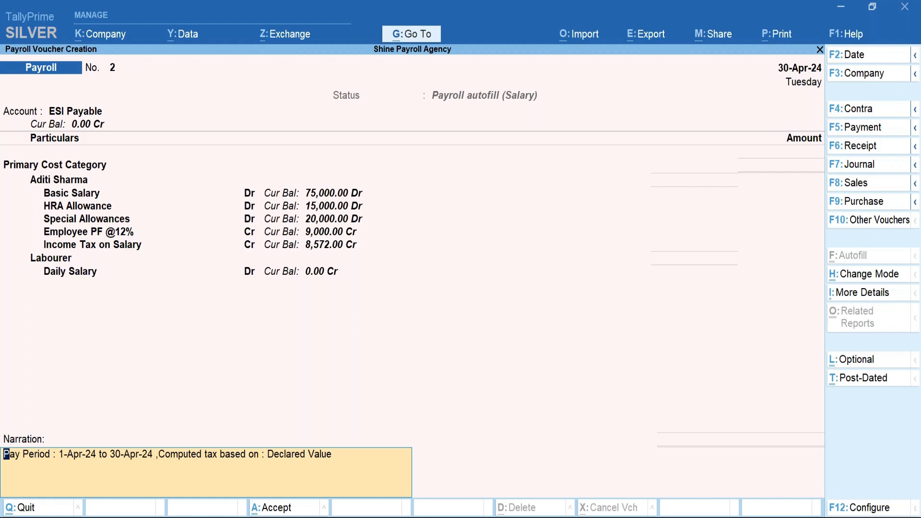
Clear the narration and quit payroll voucher No. 2 without saving.
key("BackSpace")
key("Escape")
key("y")
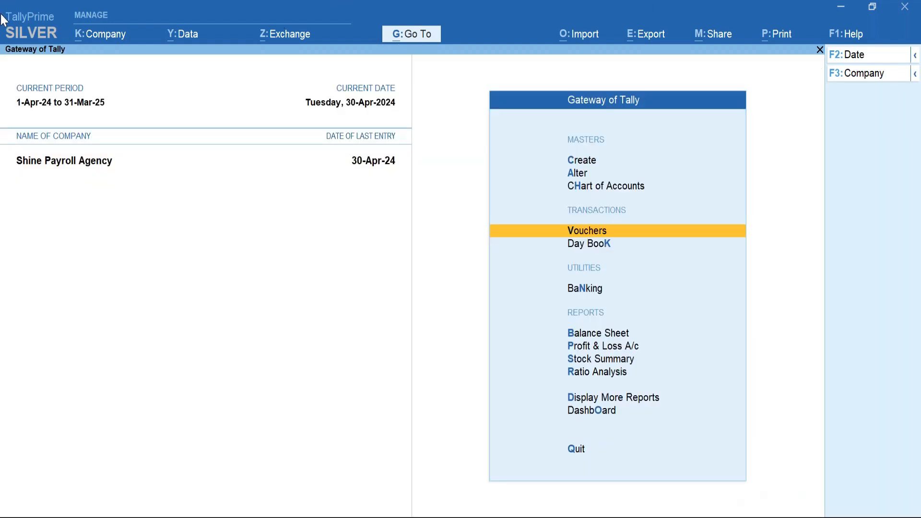
key("alt+g")
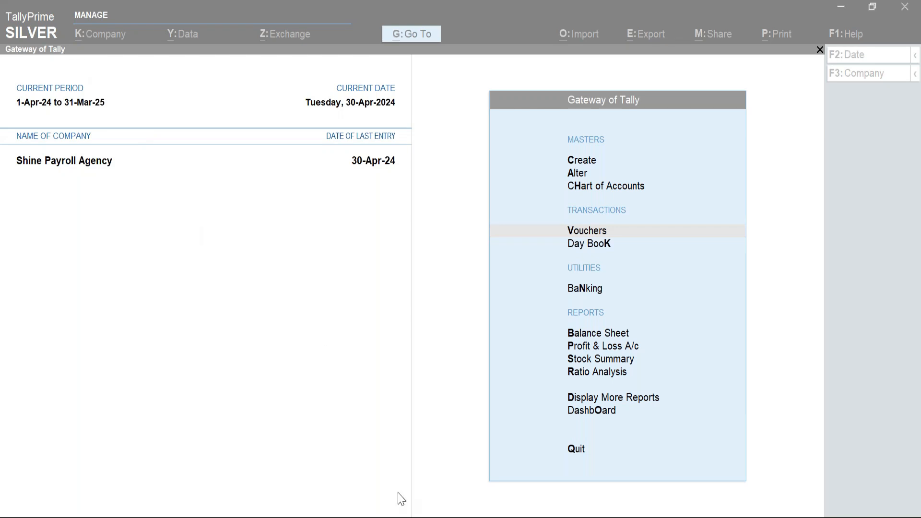
Open Form 16 print settings for the salaried employee (1-Apr-24 to 31-Mar-25) from the Income Tax payroll reports.
left_click(604, 410)
left_click(606, 398)
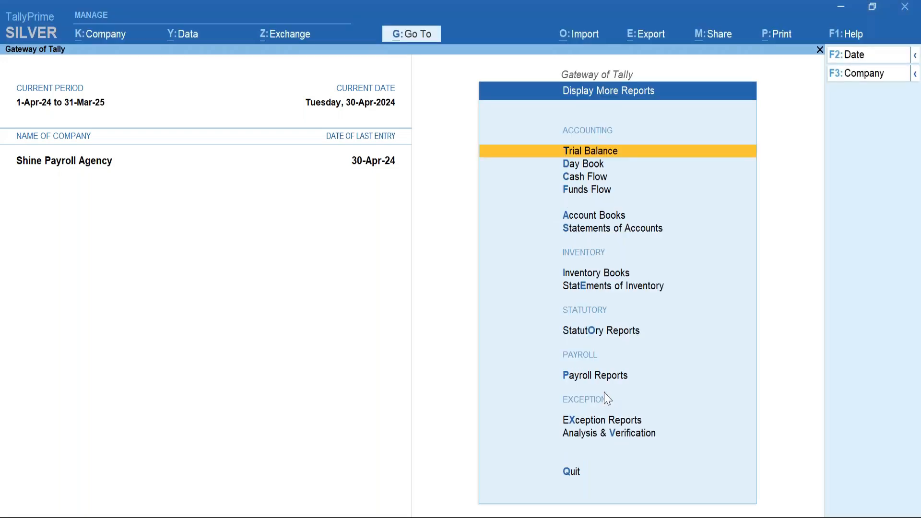
left_click(632, 340)
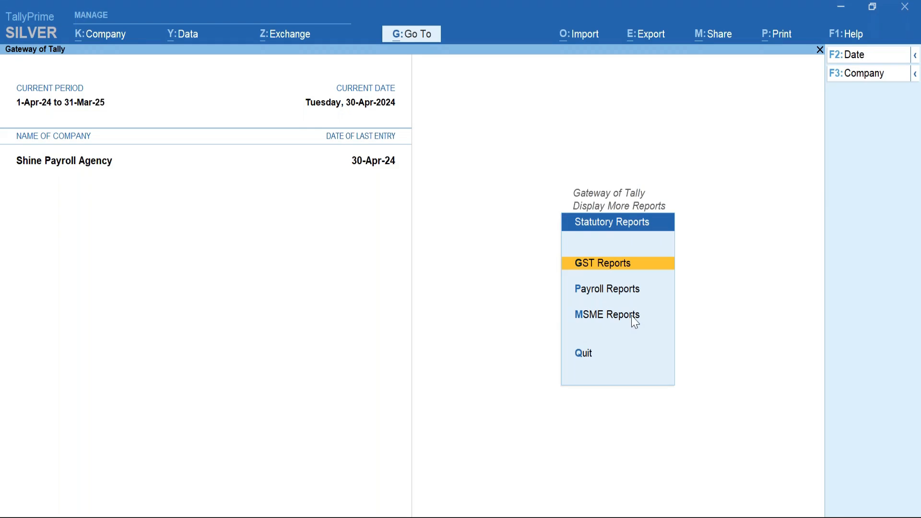
left_click(632, 291)
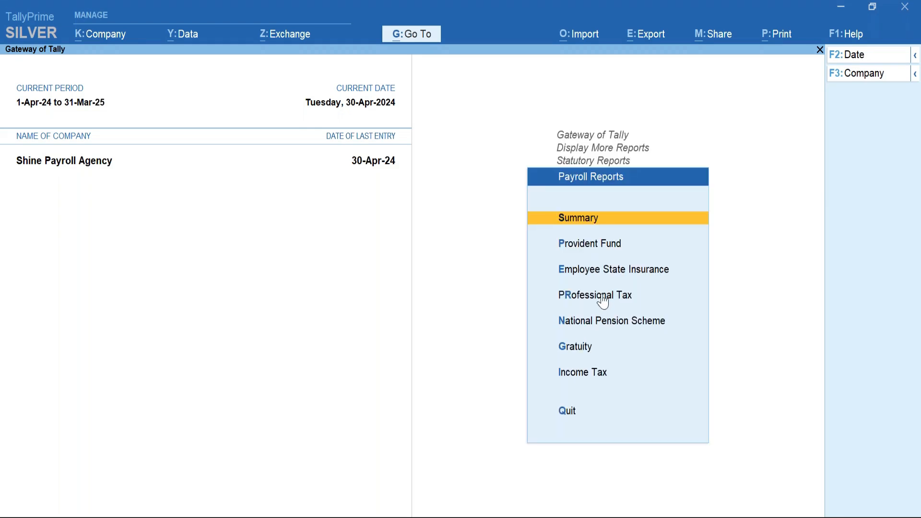
key("Down")
key("Down")
key("Down")
key("Down")
key("Down")
key("Down")
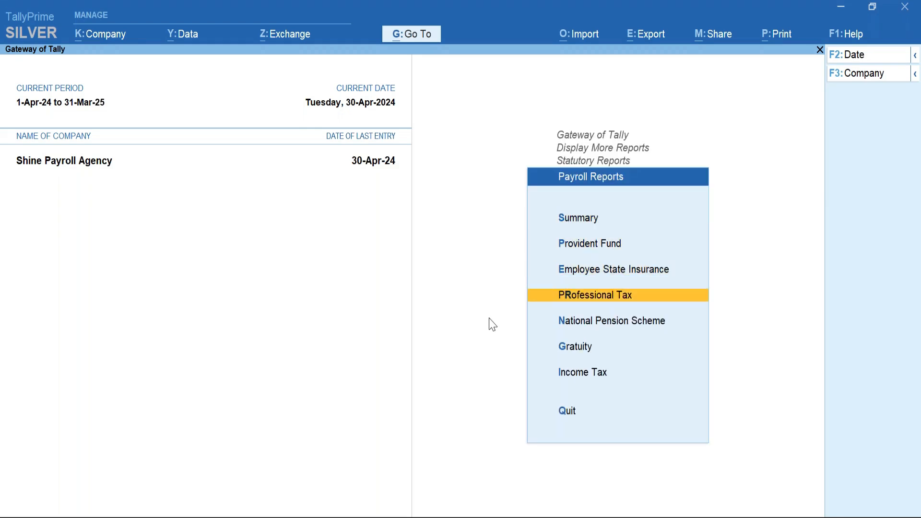
key("Return")
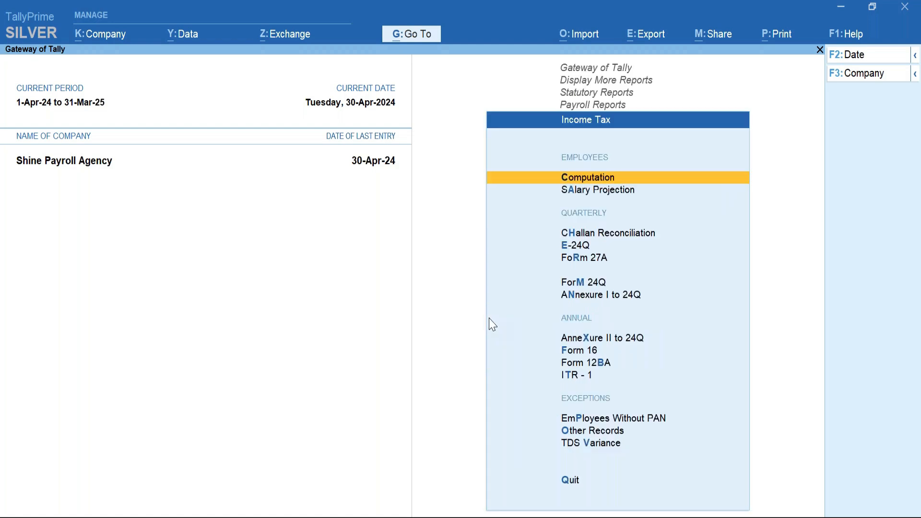
key("Down")
key("Down")
key("Down")
key("Down")
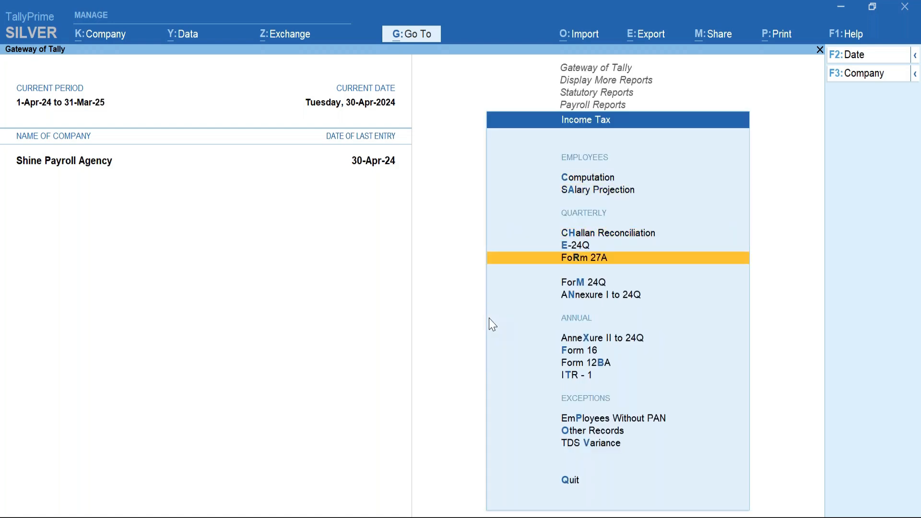
key("Down")
key("Down")
key("Down")
key("Down")
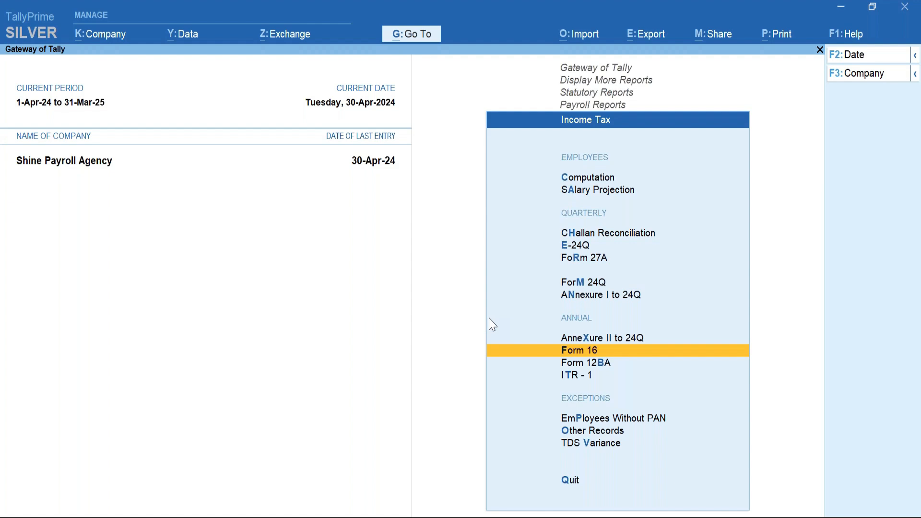
key("Return")
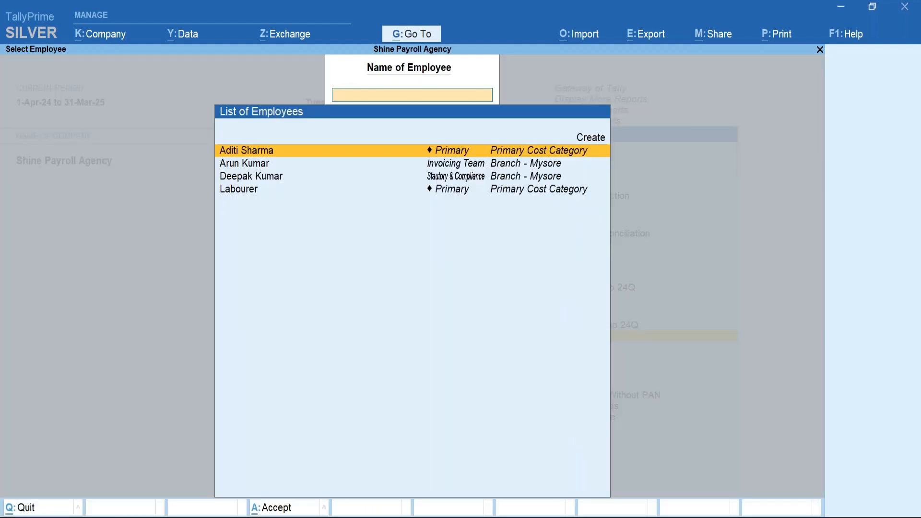
key("Return")
key("Left")
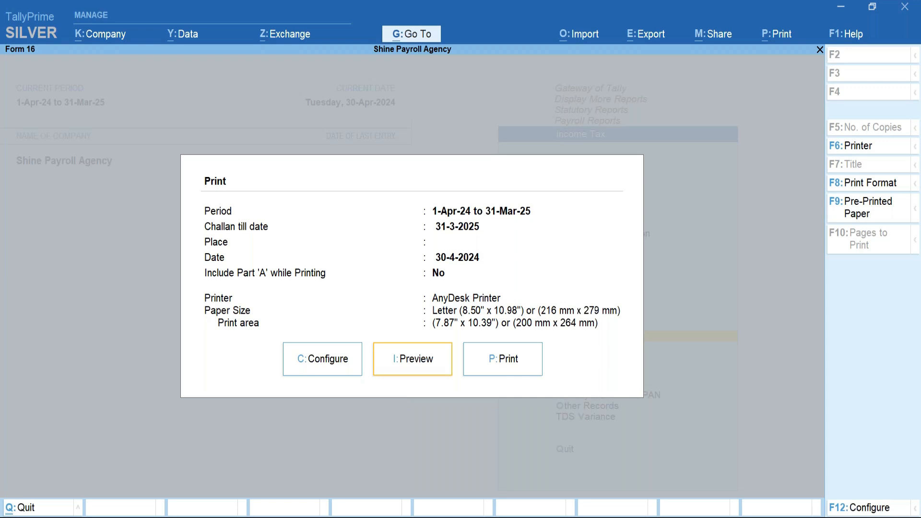
key("Return")
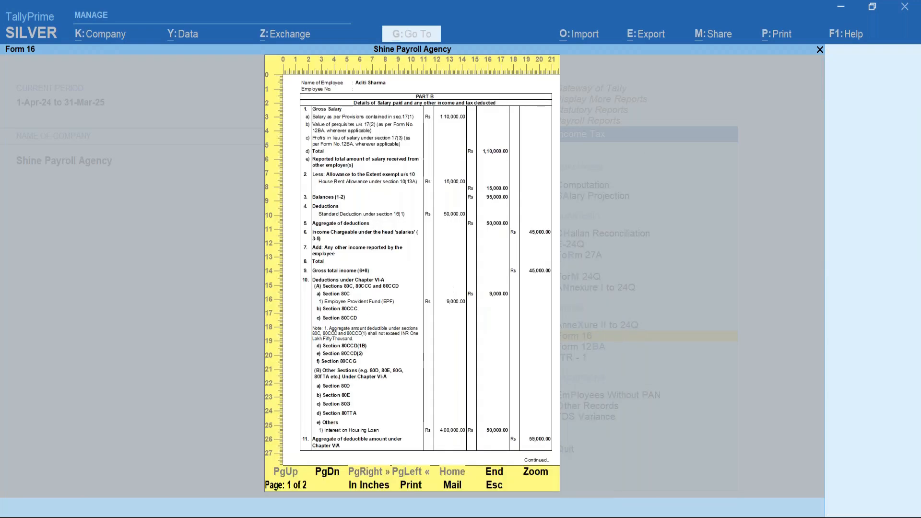
key("alt+z")
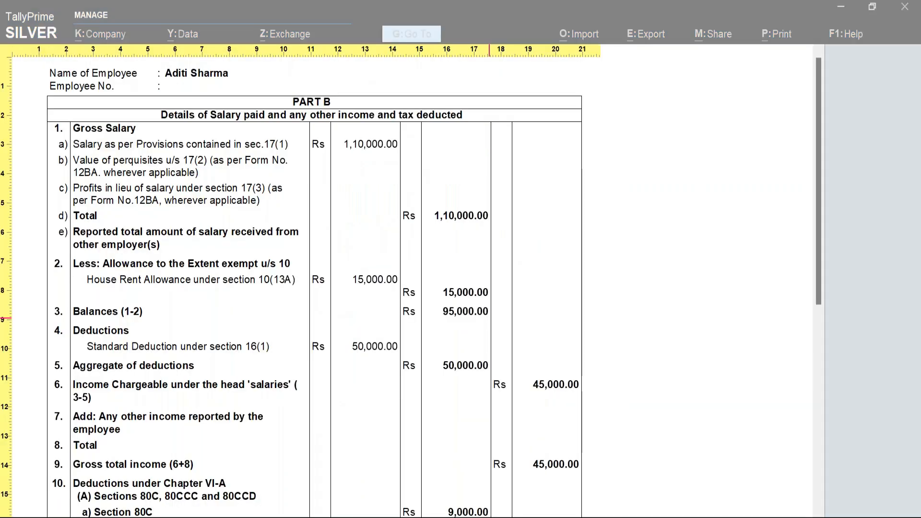
key("Down")
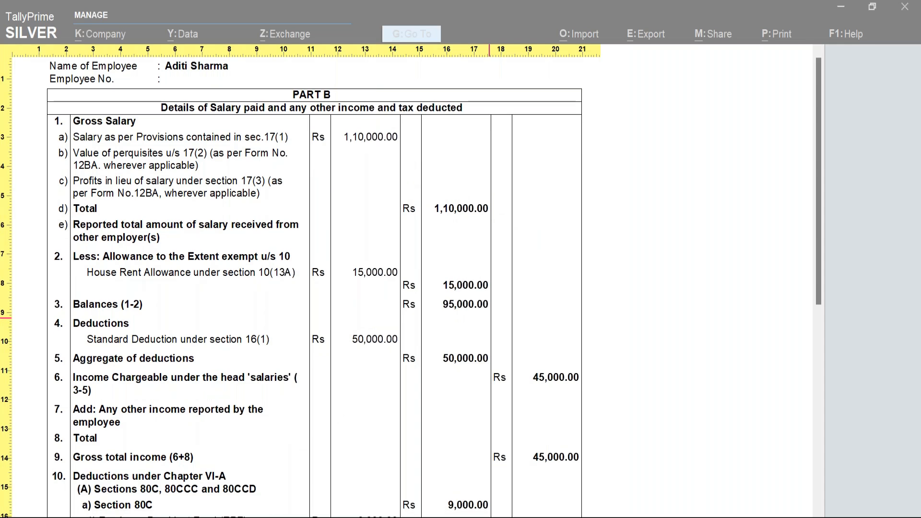
key("Down")
key("Down")
key("Down")
key("Down")
key("Down")
key("Down")
key("Down")
key("Down")
key("Down")
key("Down")
key("Down")
key("Down")
key("Down")
key("Down")
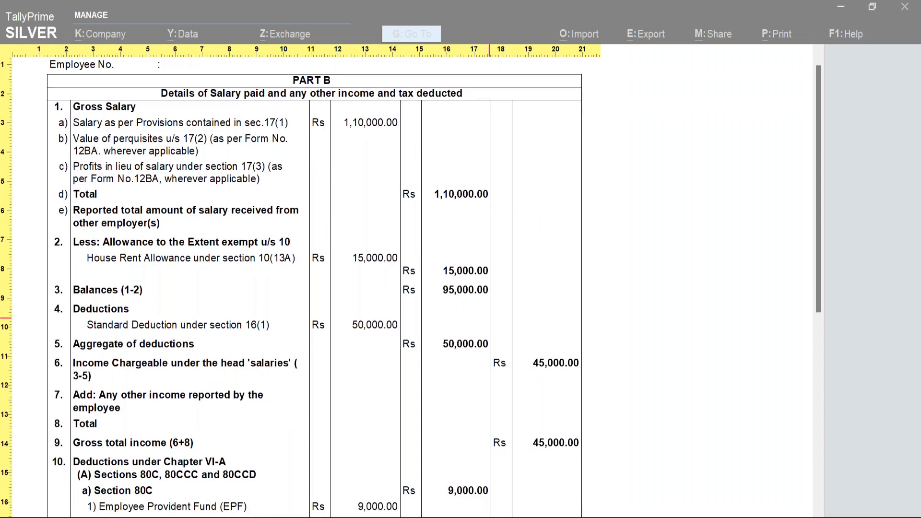
key("Down")
key("Down")
key("Down")
key("Down")
key("Down")
key("Down")
key("Down")
key("Down")
key("Down")
key("Down")
key("Down")
key("Down")
key("Down")
key("Down")
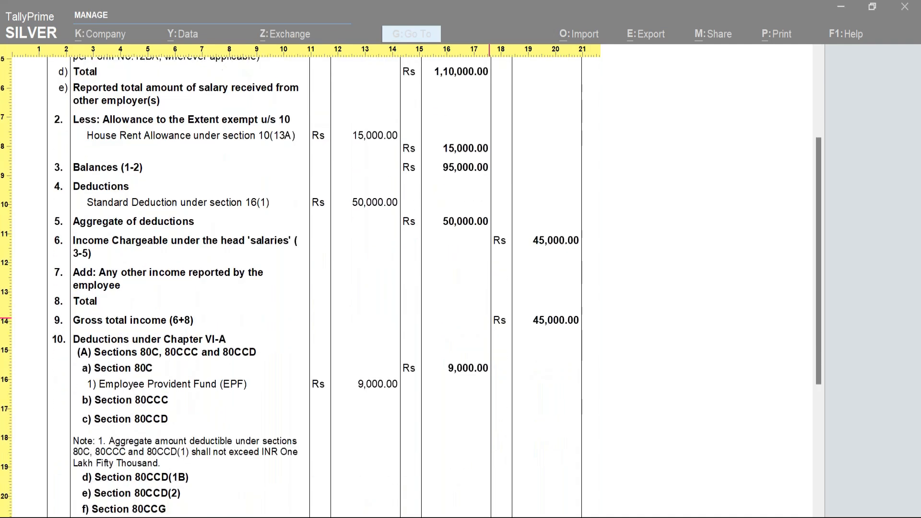
key("Down")
key("Down")
key("Down")
key("Down")
key("Down")
key("Down")
key("Down")
key("Down")
key("Down")
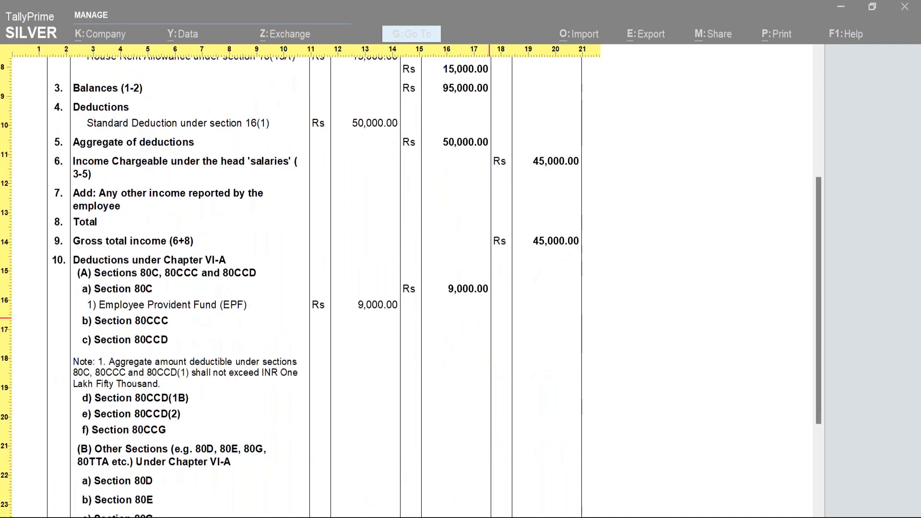
key("Escape")
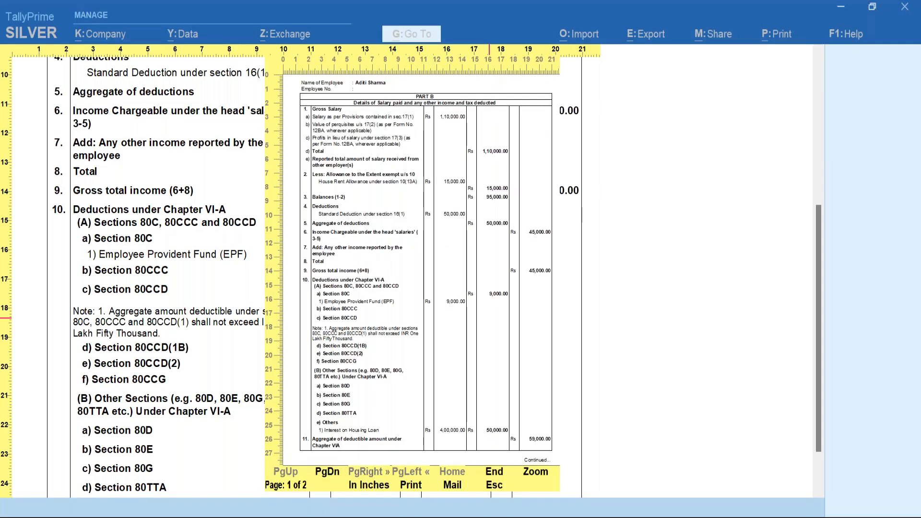
key("Page_Down")
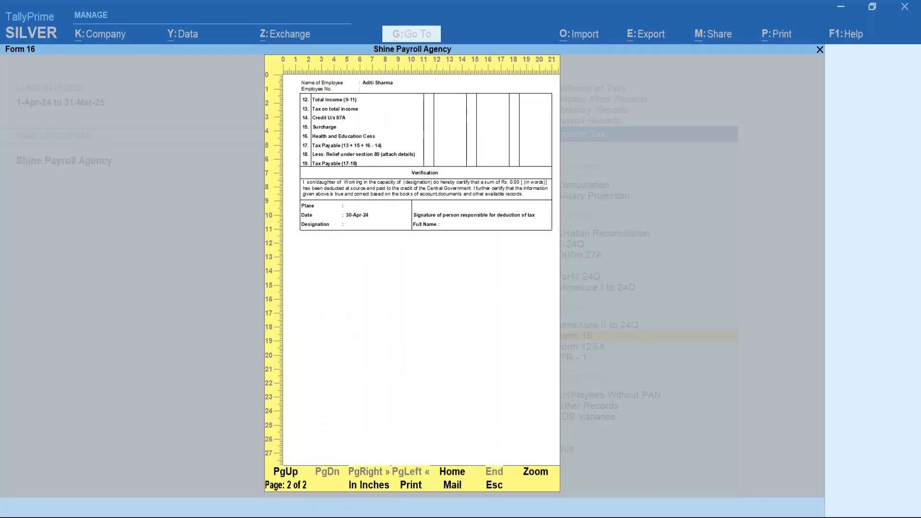
key("Return")
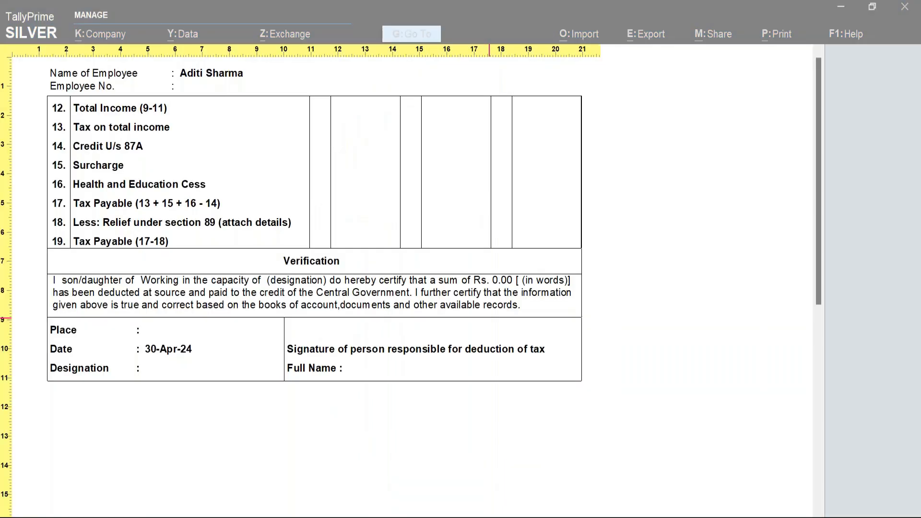
key("Escape")
key("Escape")
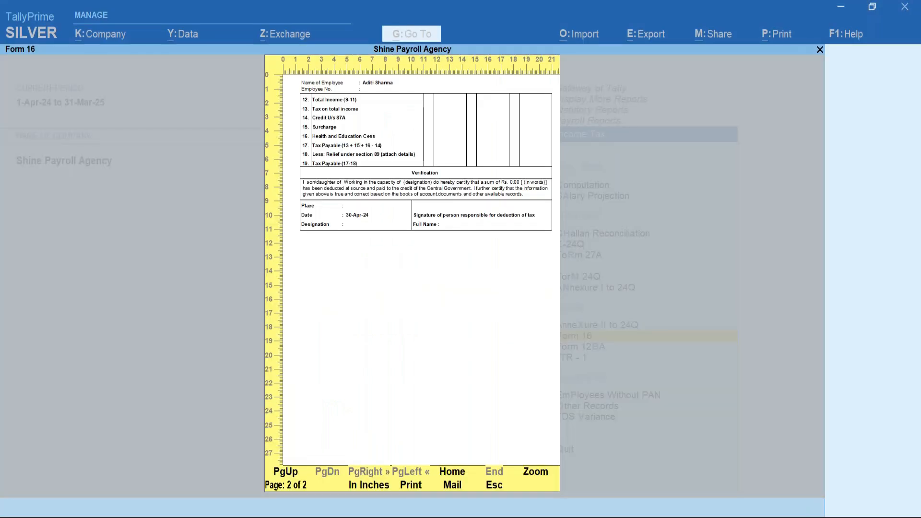
key("Escape")
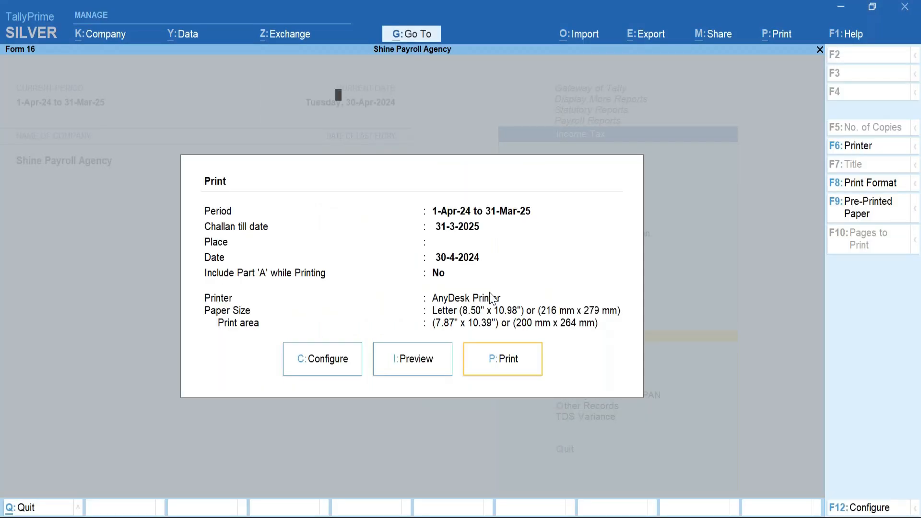
key("Escape")
key("Escape")
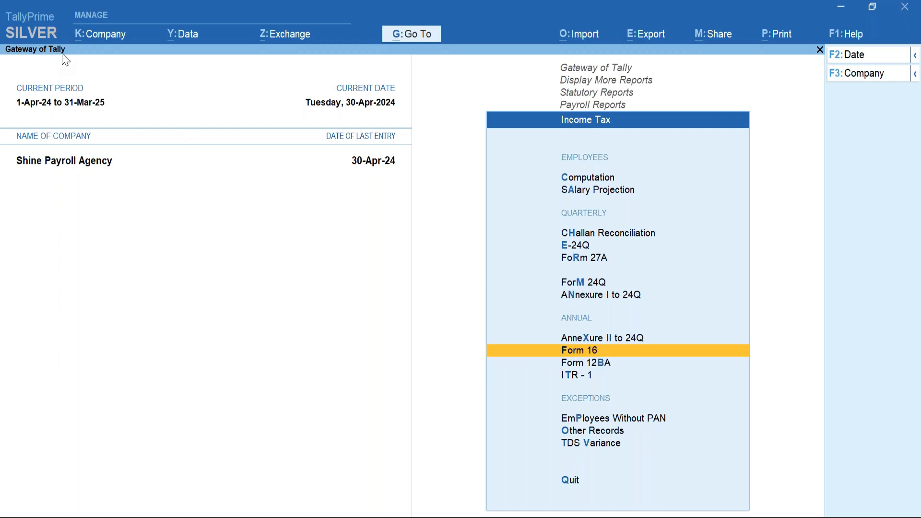
key("Return")
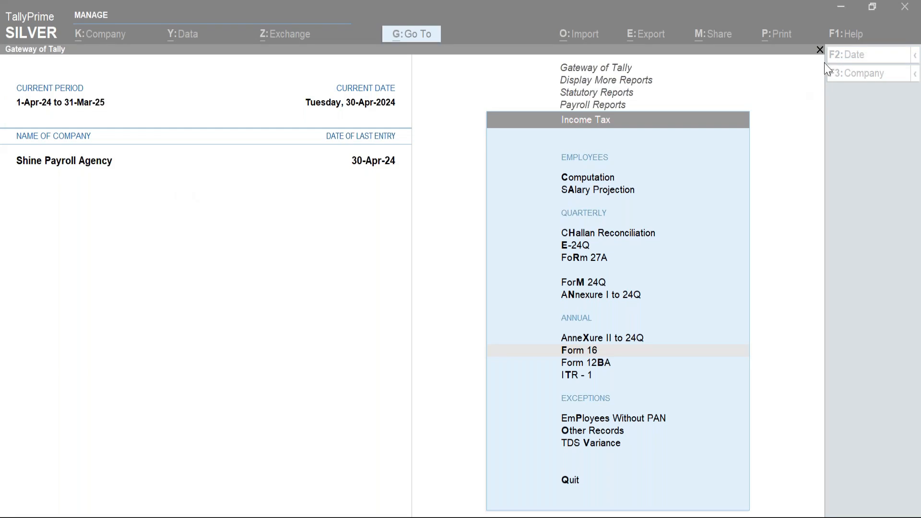
Set Enable sound to No in the Display settings and go back to the Income Tax menu.
left_click(846, 35)
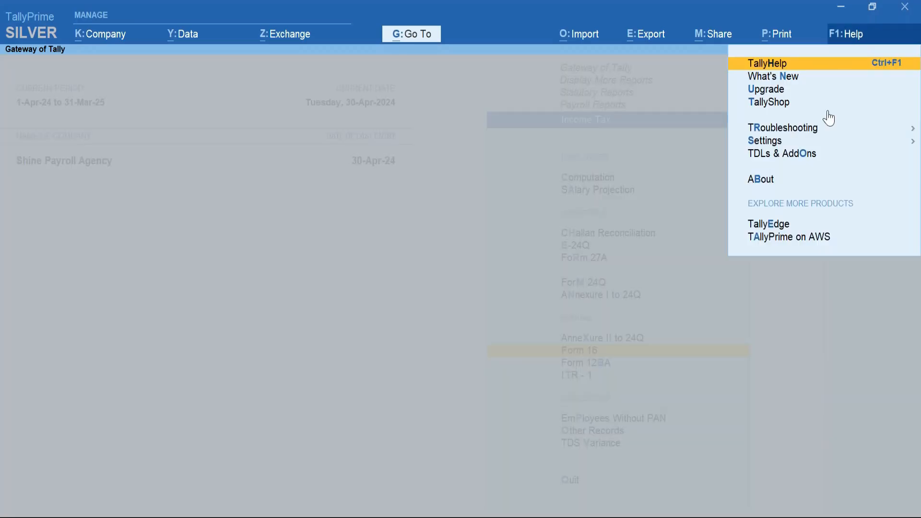
mouse_move(798, 140)
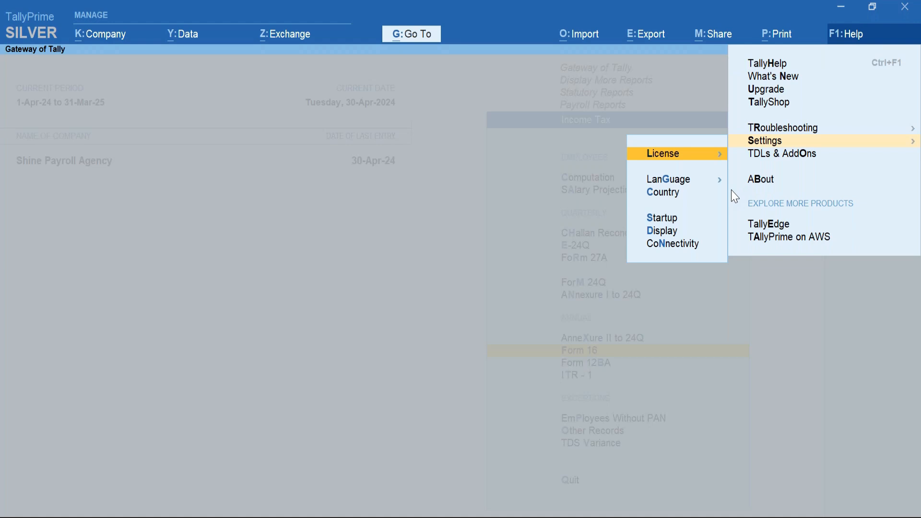
left_click(667, 231)
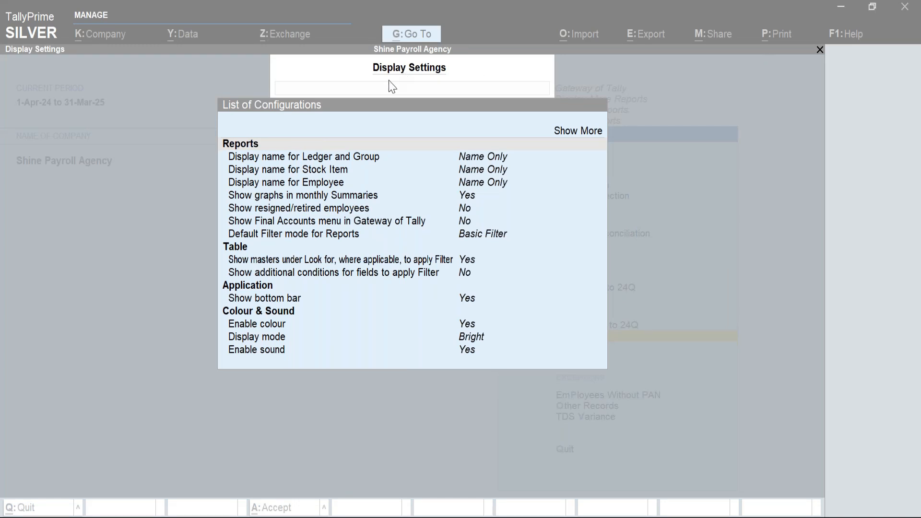
left_click(276, 351)
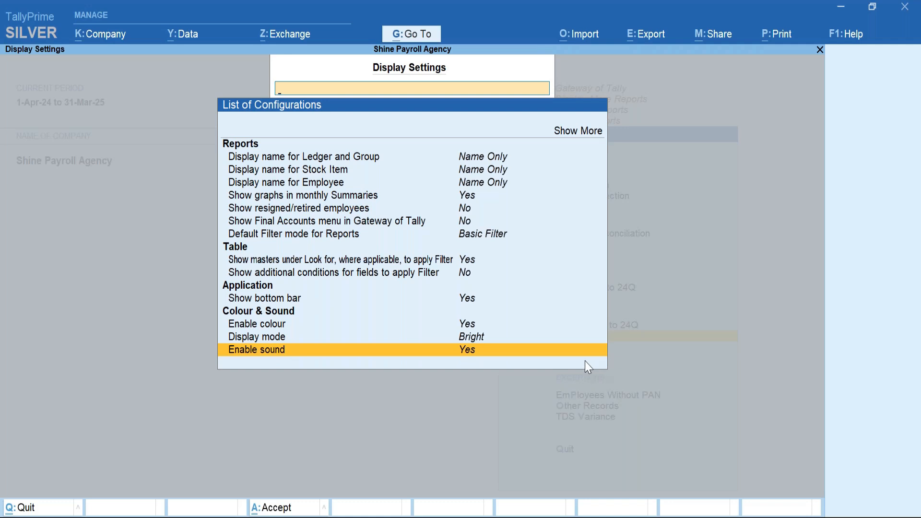
key("Return")
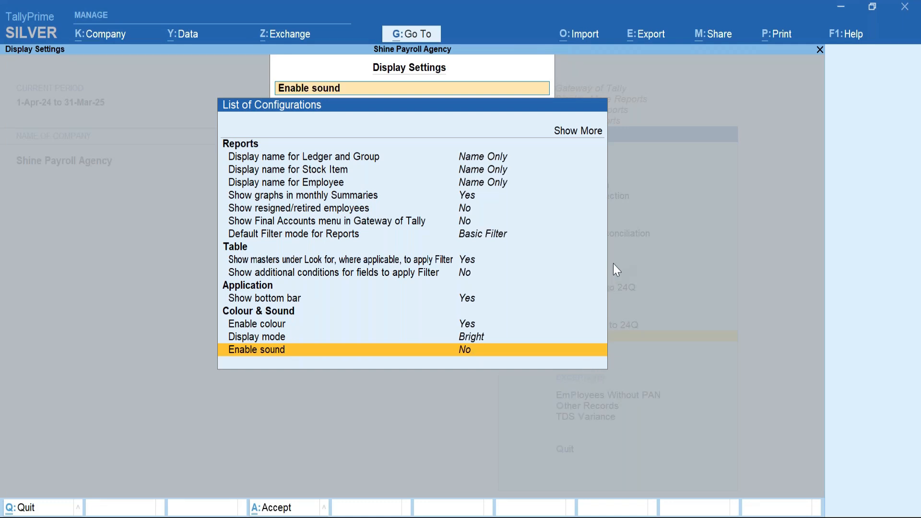
key("Escape")
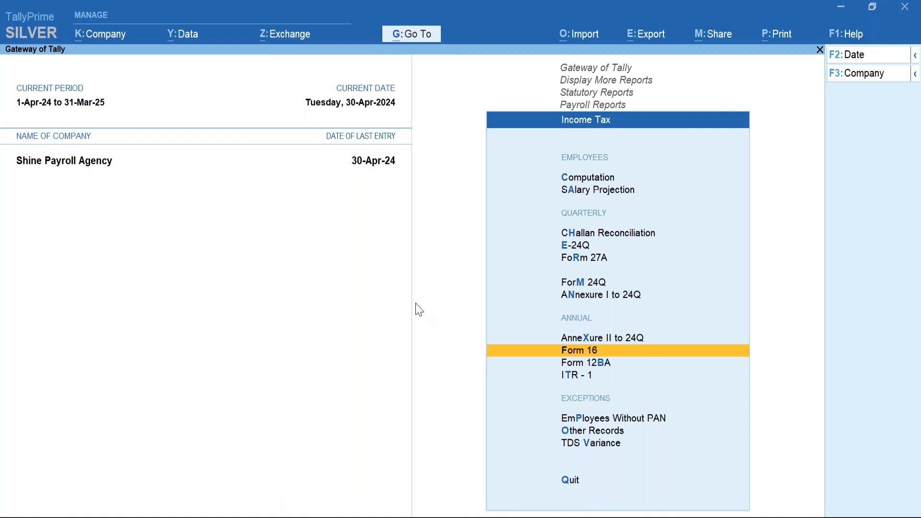
Back out through the report menus to the Gateway of Tally and open voucher entry.
key("Escape")
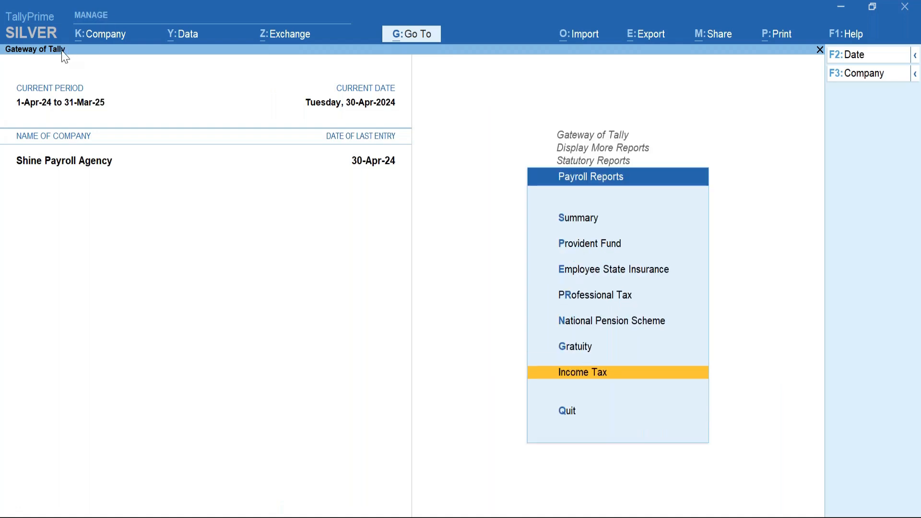
key("alt+Tab")
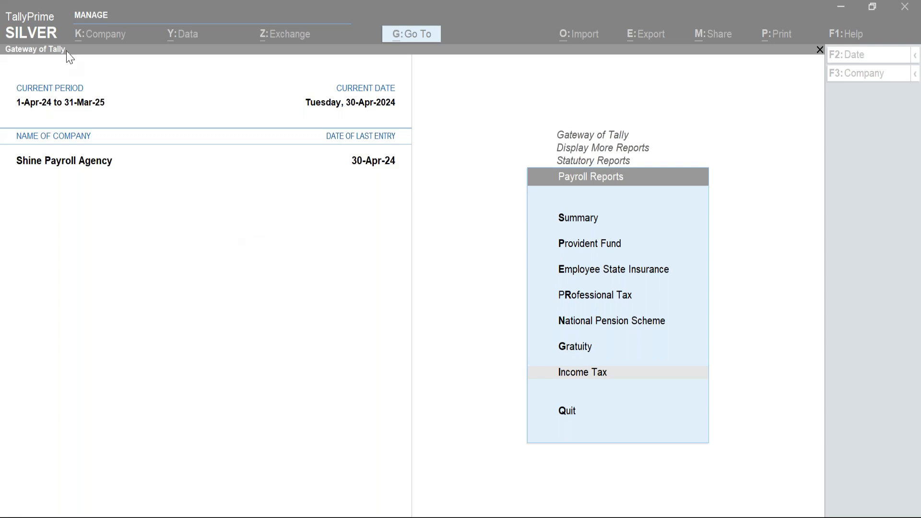
left_click(259, 312)
key("Escape")
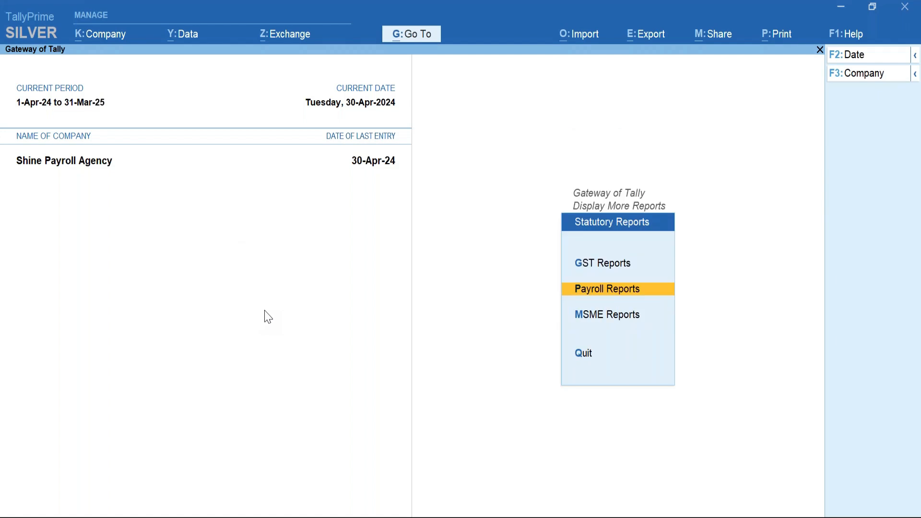
key("Escape")
key("Escape")
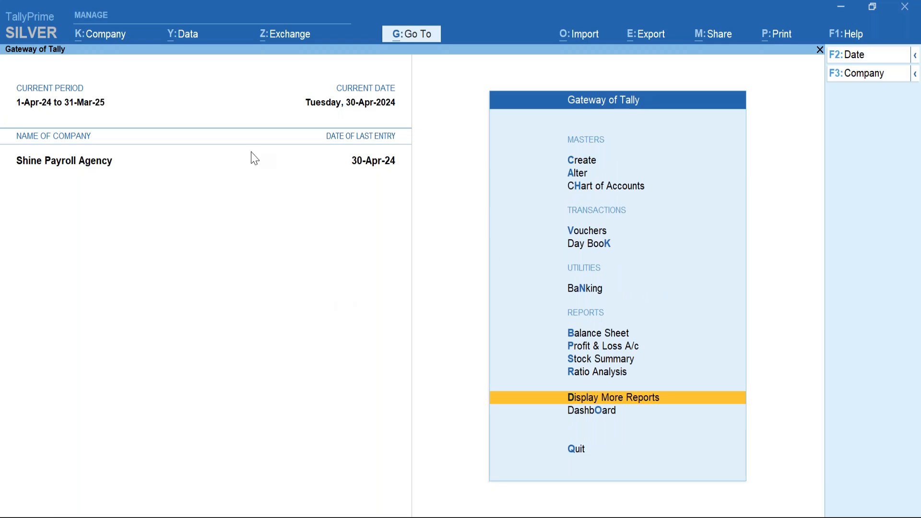
left_click(600, 235)
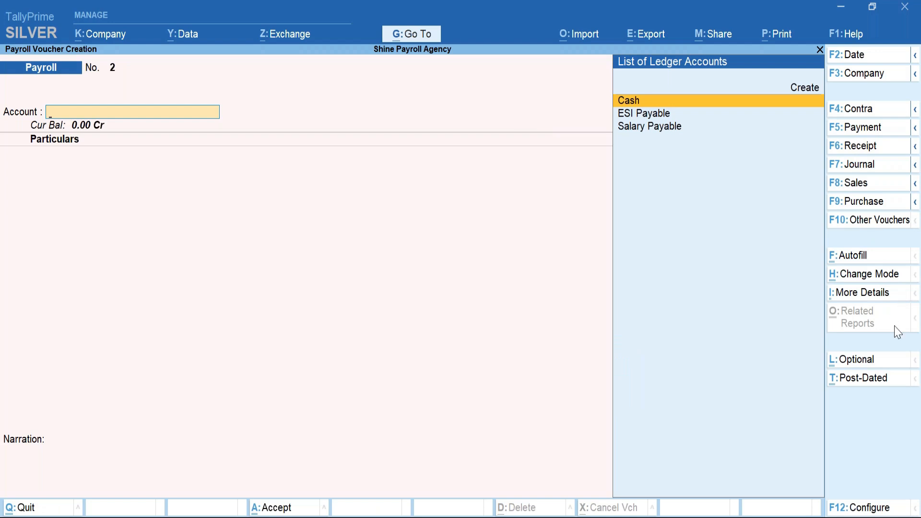
Switch to a Payment voucher dated 1-May-2024.
left_click(857, 127)
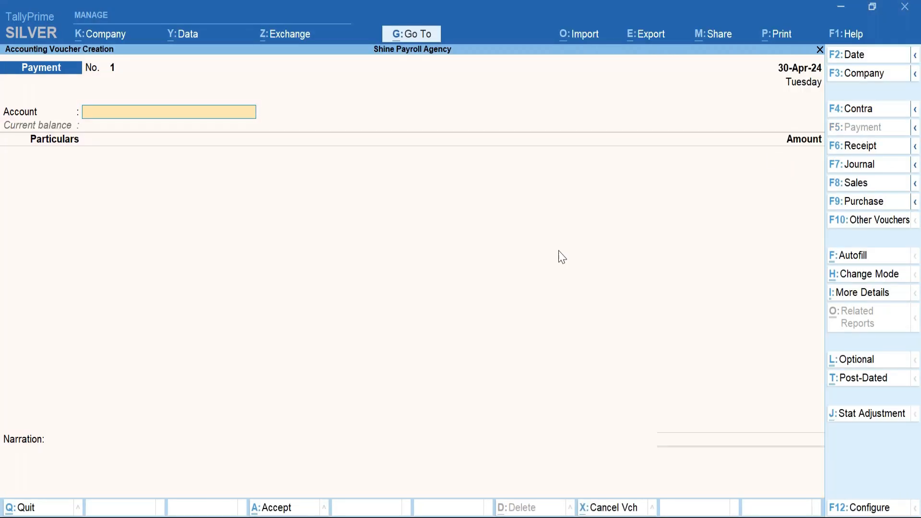
left_click(862, 56)
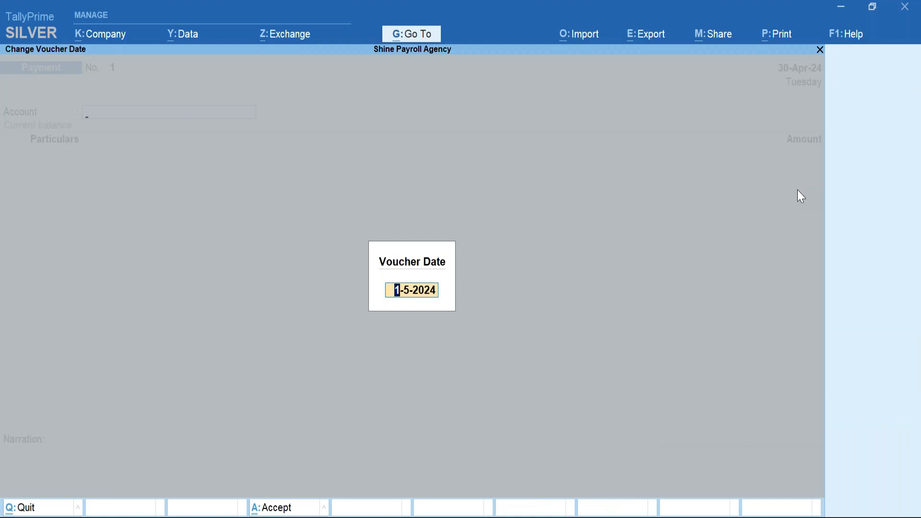
key("Return")
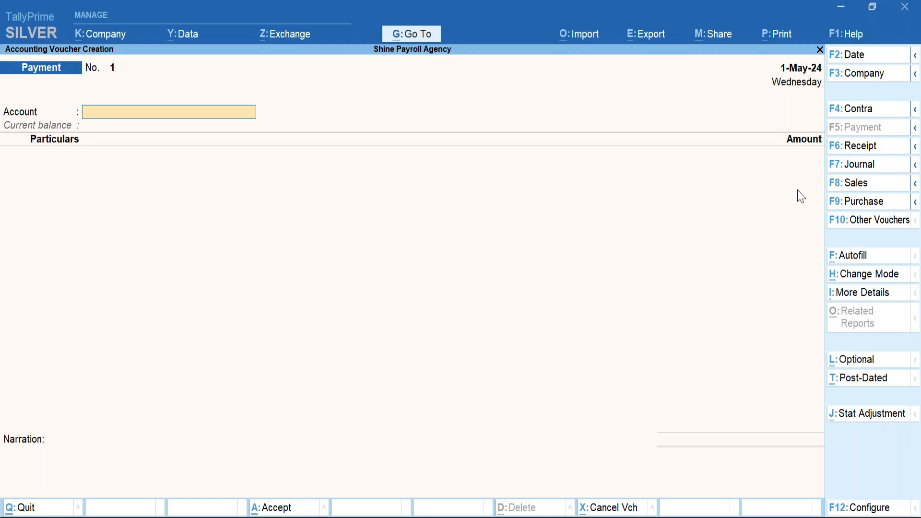
Create an SBI Bank ledger under Bank Accounts and use it as the voucher's account.
key("alt+c")
type("SBI Bank")
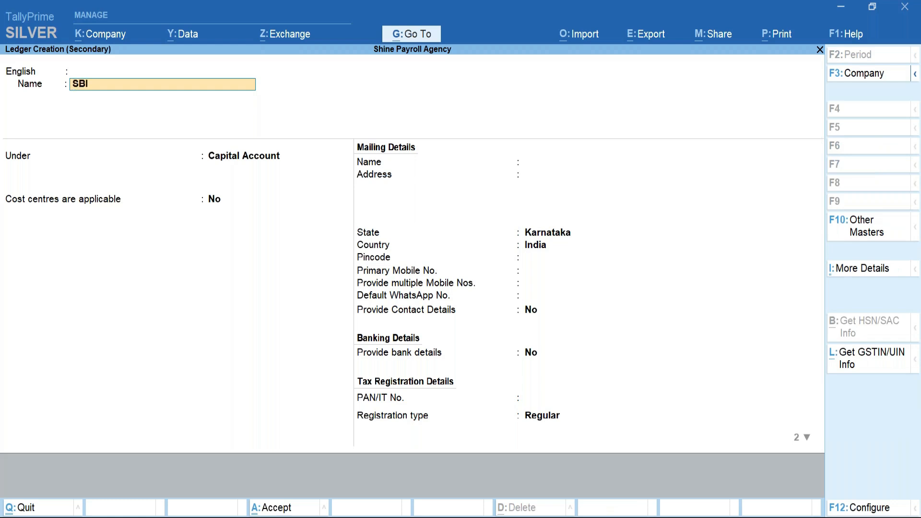
key("Return")
key("Return")
type("Bank")
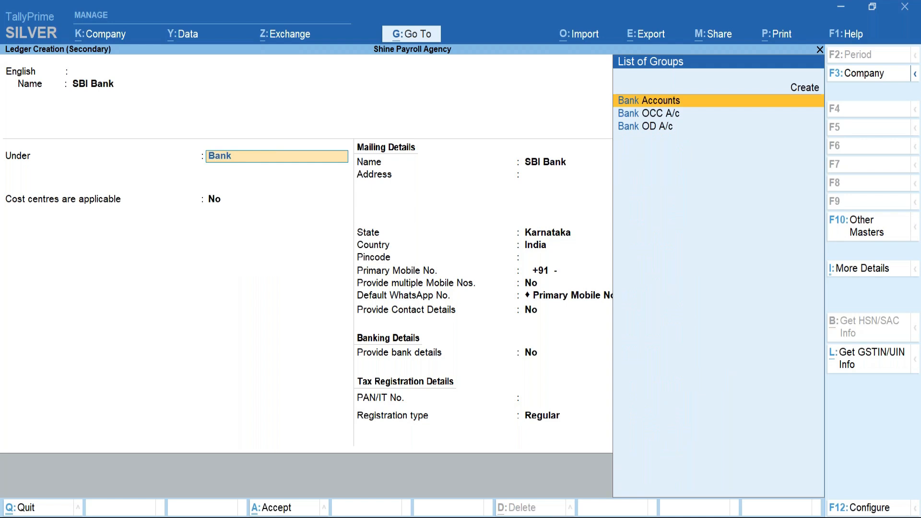
key("Return")
key("Return")
key("Return")
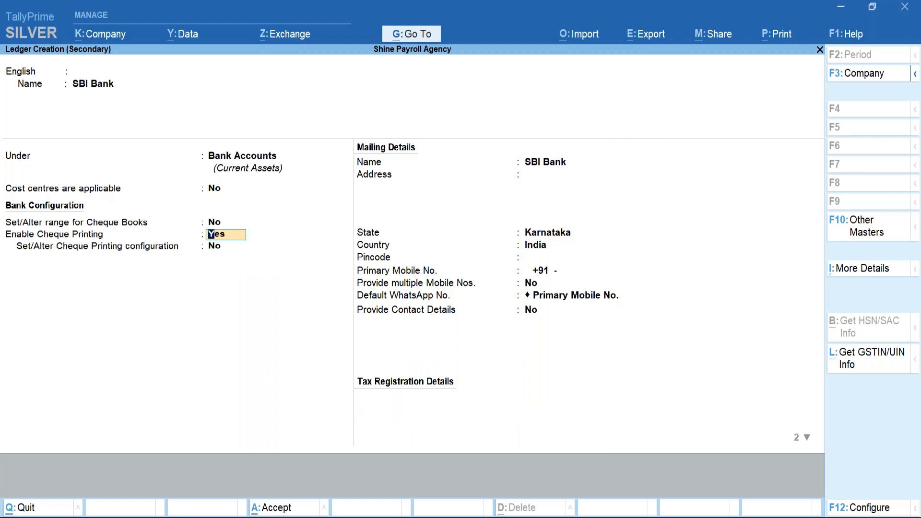
key("ctrl+a")
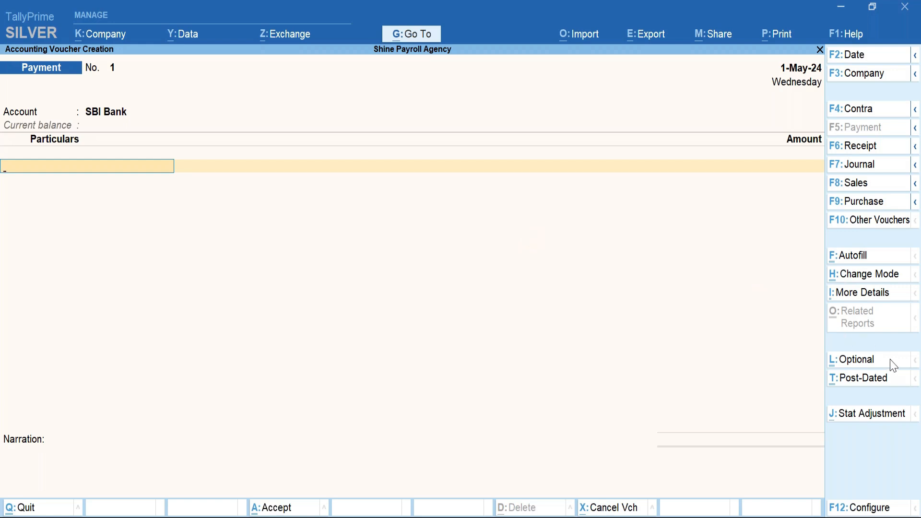
key("ctrl+f")
Choose Payroll Autofill with the Income Tax Challan process for this Payment voucher.
left_click(689, 259)
left_click(854, 256)
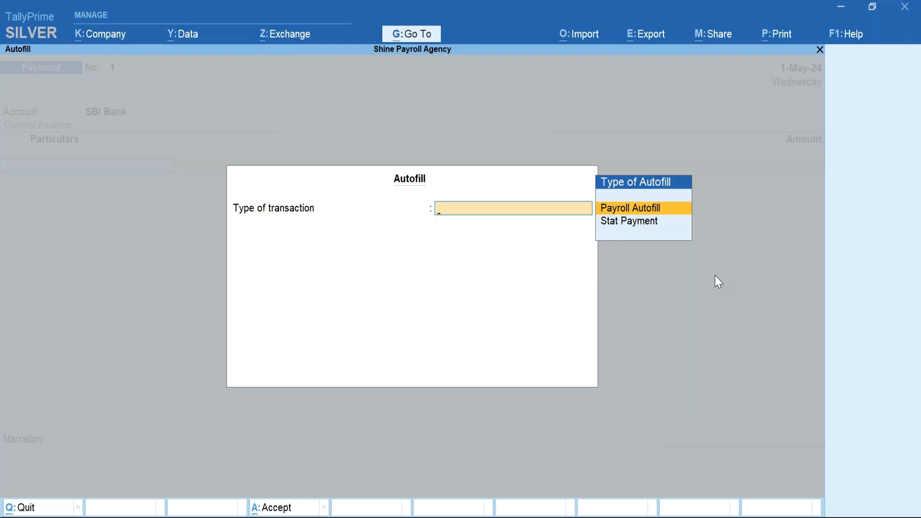
key("Down")
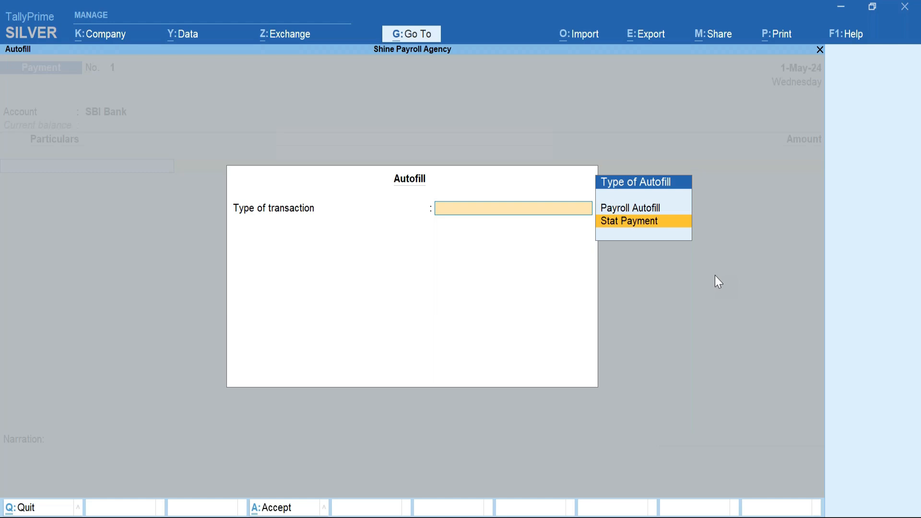
key("Return")
key("BackSpace")
key("Up")
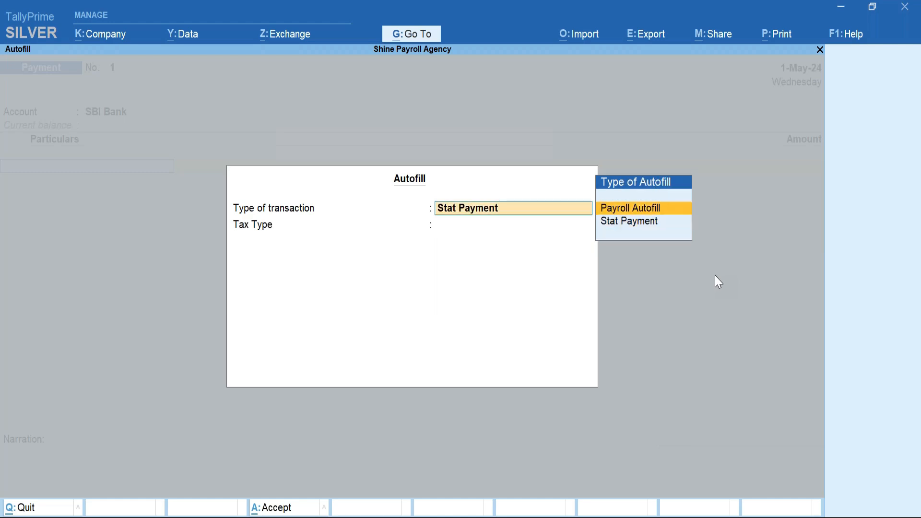
key("Return")
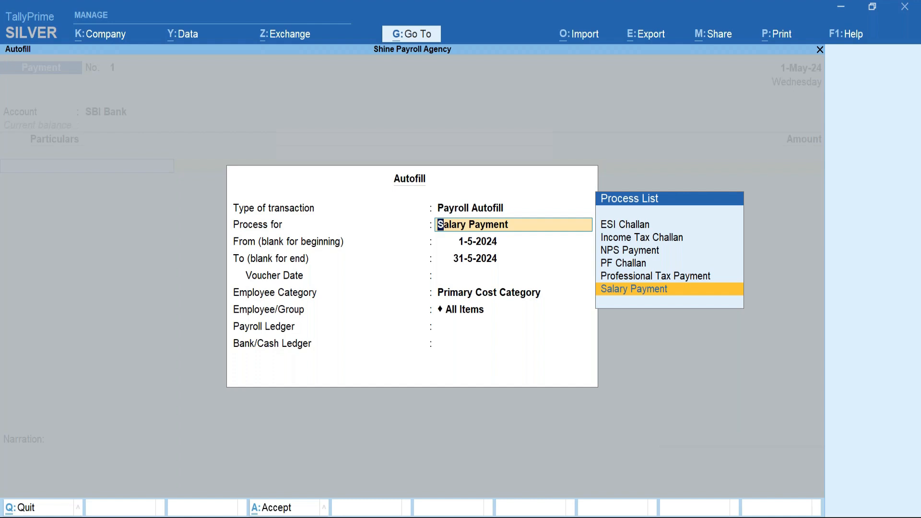
key("Up")
key("Up")
key("Up")
key("Up")
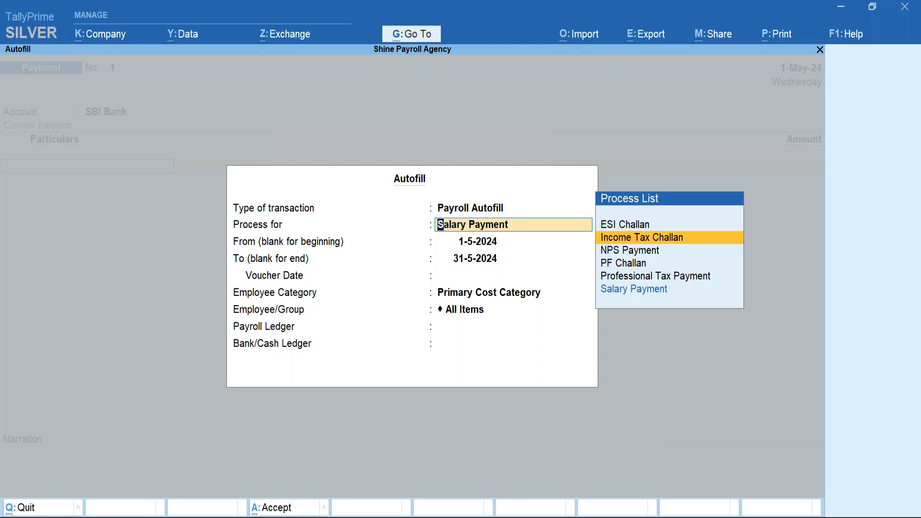
key("Return")
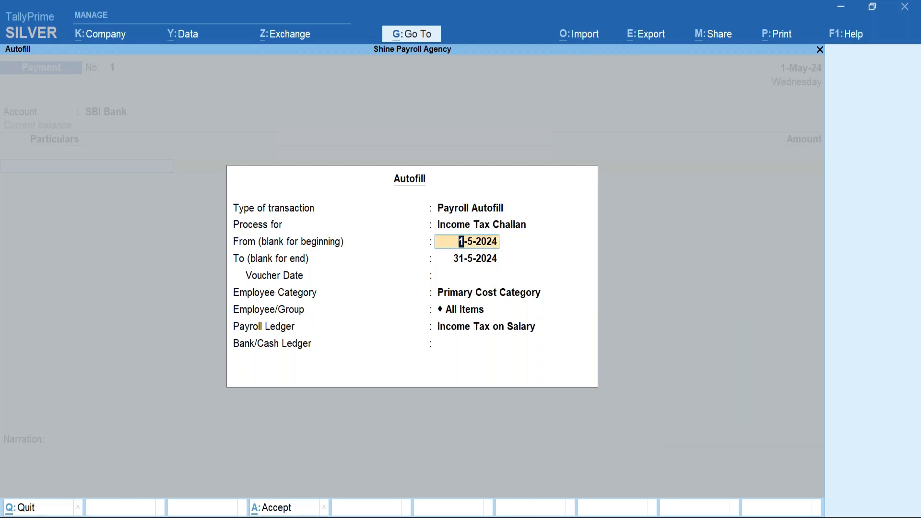
Autofill 1-4-2024 to 30-4-2024 for the employee with Income Tax on Salary, paid from SBI Bank.
type("1-4-2024")
key("Return")
type("30apr")
key("Return")
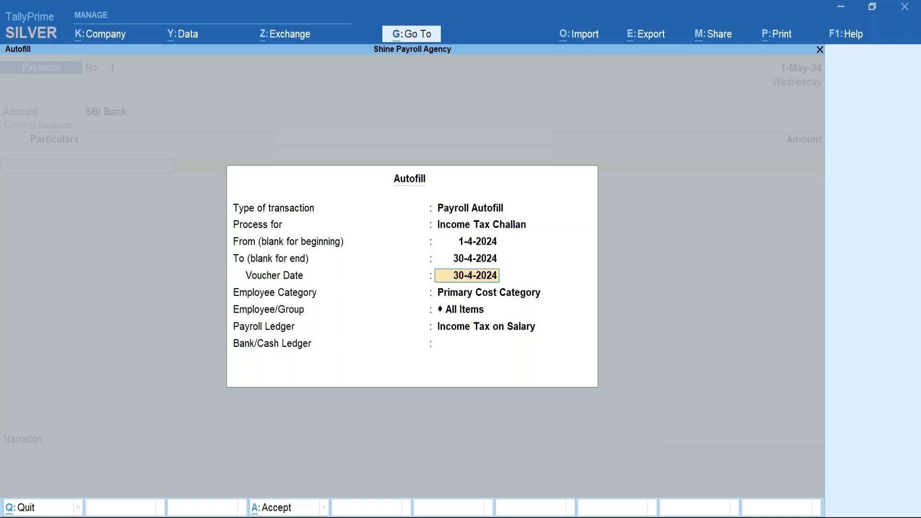
key("Return")
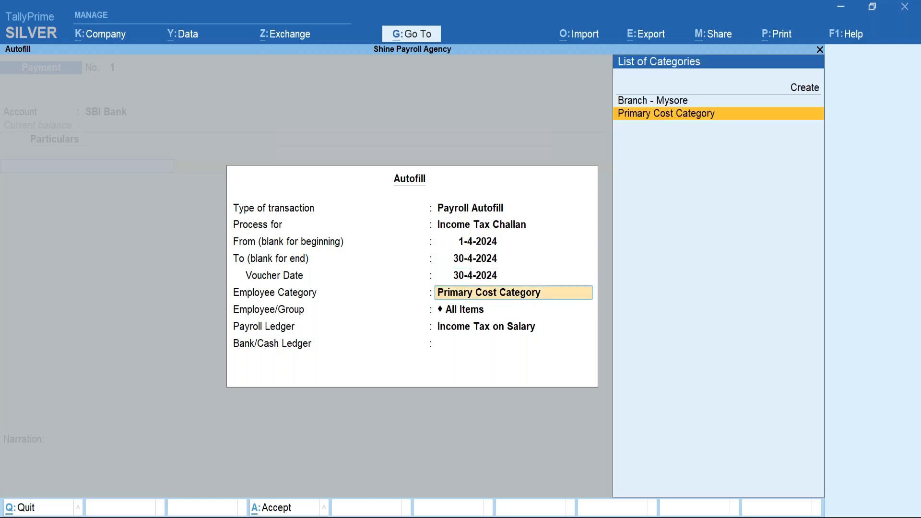
key("Return")
key("Down")
key("Return")
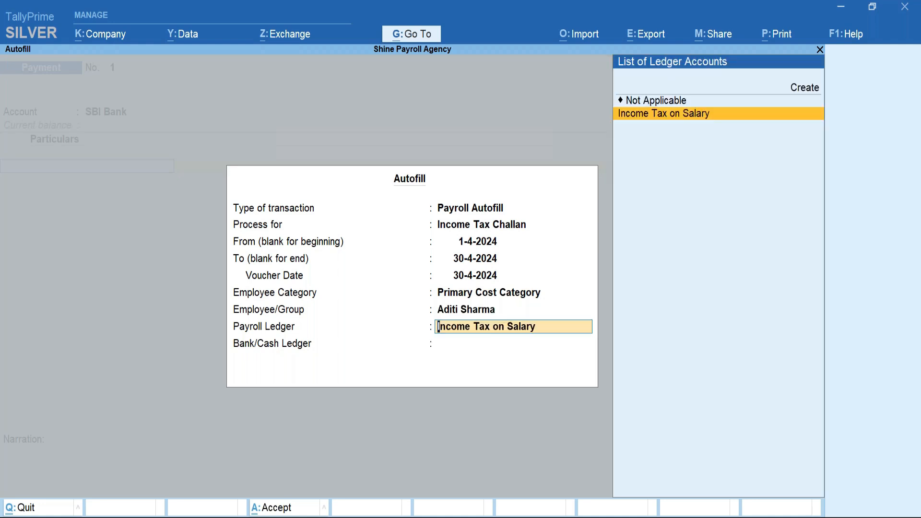
key("BackSpace")
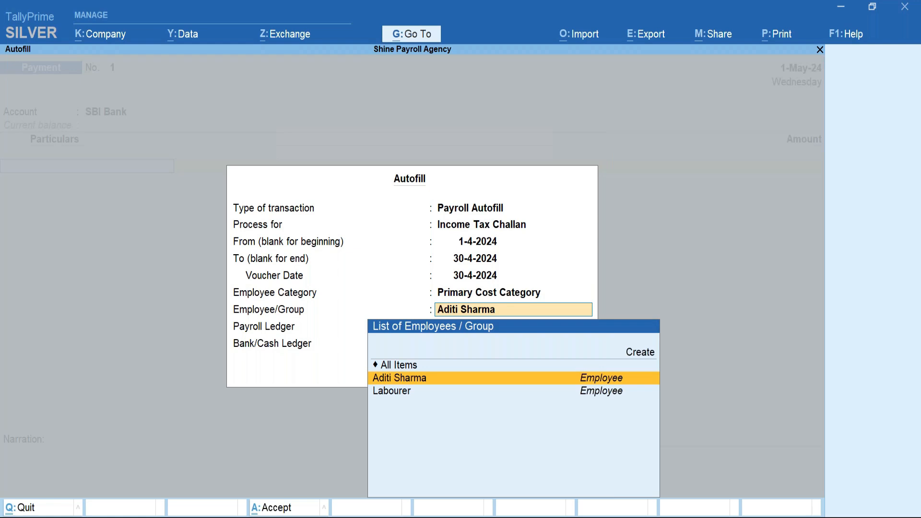
key("Return")
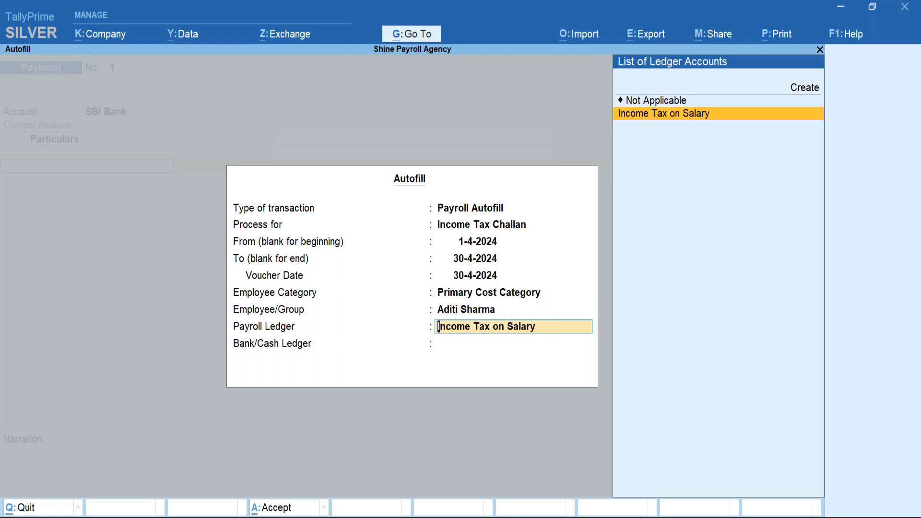
key("Return")
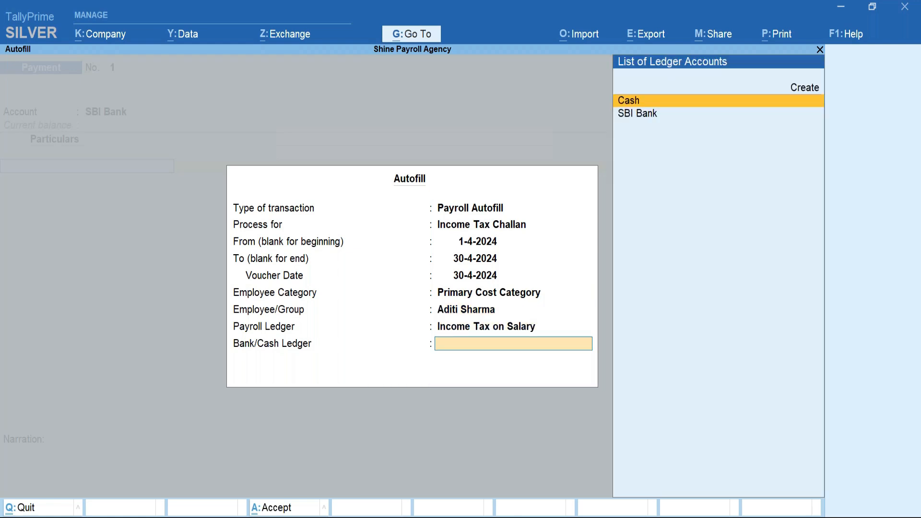
key("Down")
key("Return")
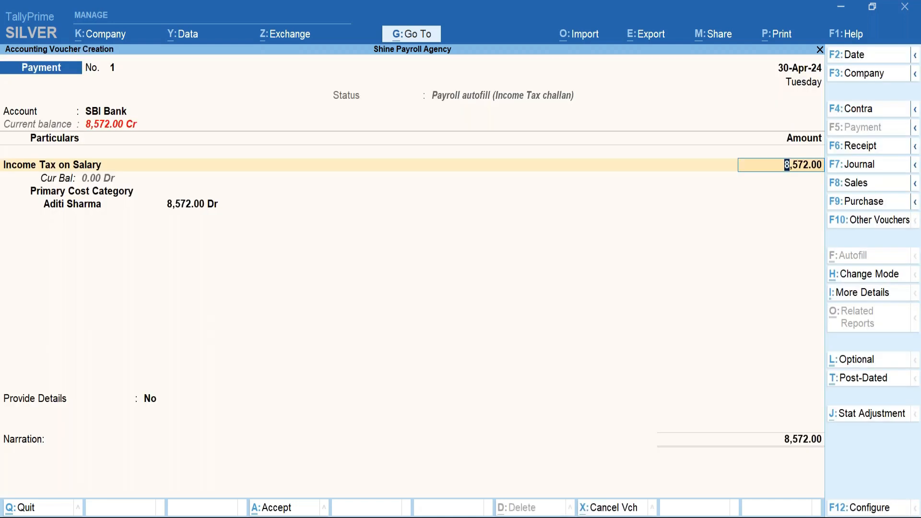
Accept the 8,572.00 tax amount and choose to provide challan details.
key("Return")
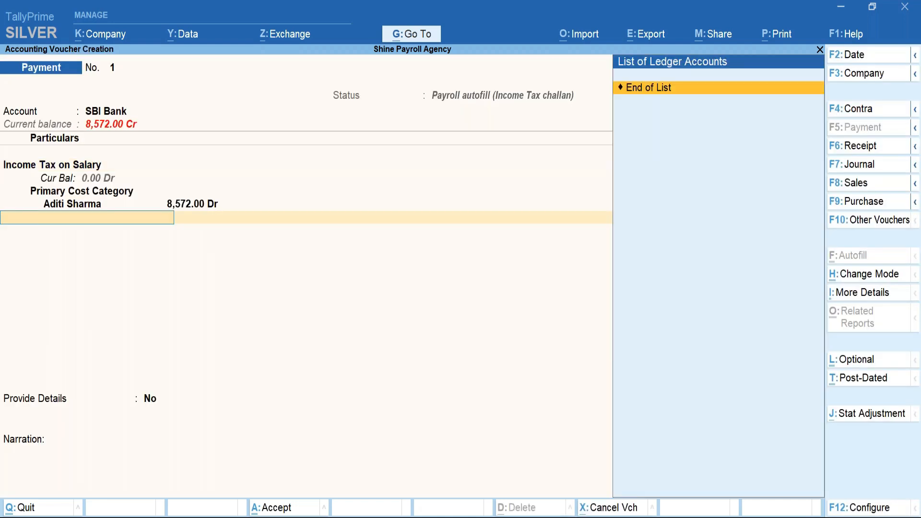
key("Return")
type("y")
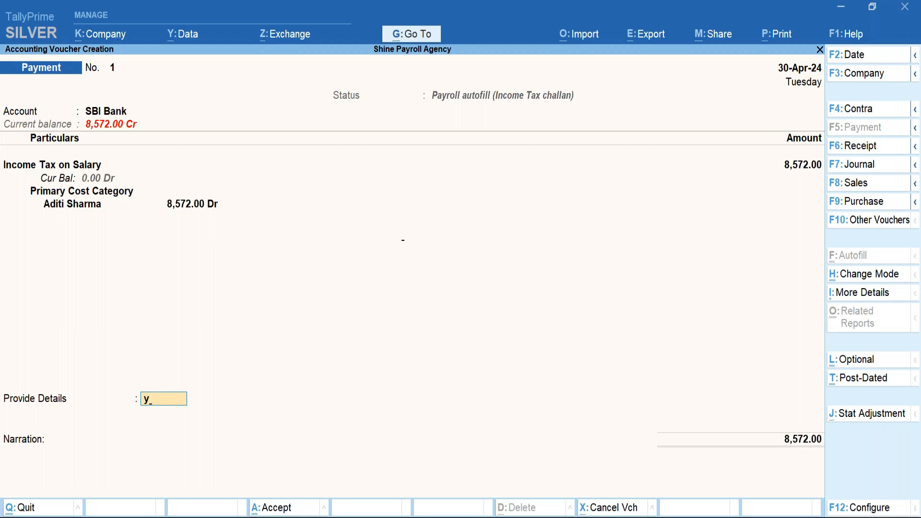
key("Return")
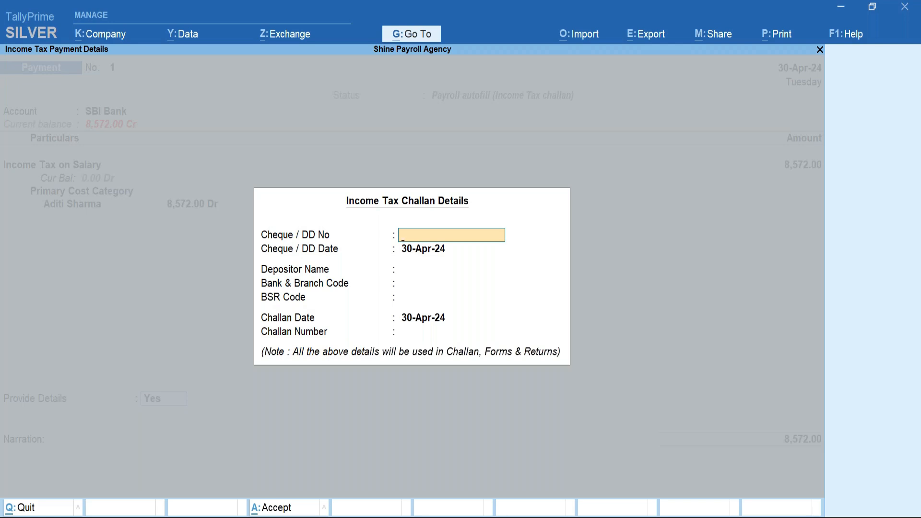
Enter cheque number 100001 dated 1-May-24 and the depositor's name.
type("100001")
key("Return")
key("Return")
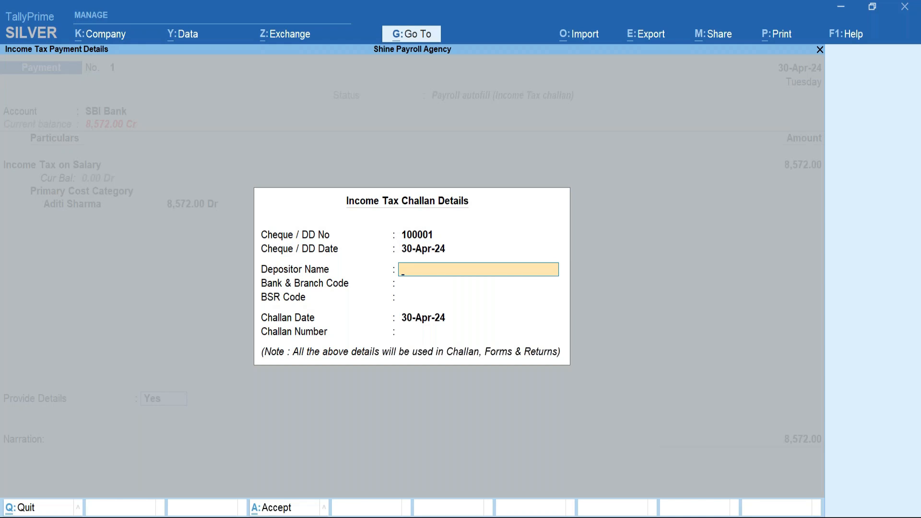
type("Mr")
key("BackSpace")
key("BackSpace")
key("BackSpace")
type("D")
key("Return")
key("BackSpace")
key("BackSpace")
type("1may")
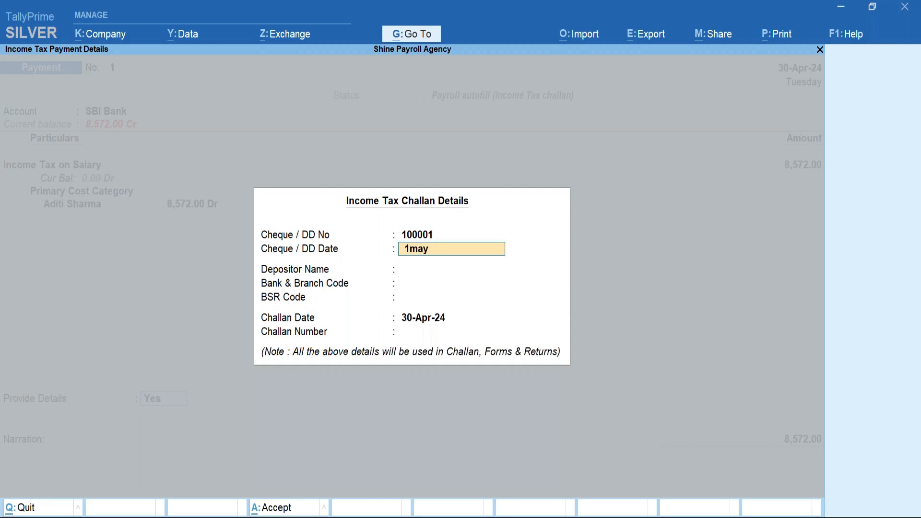
key("Return")
key("Return")
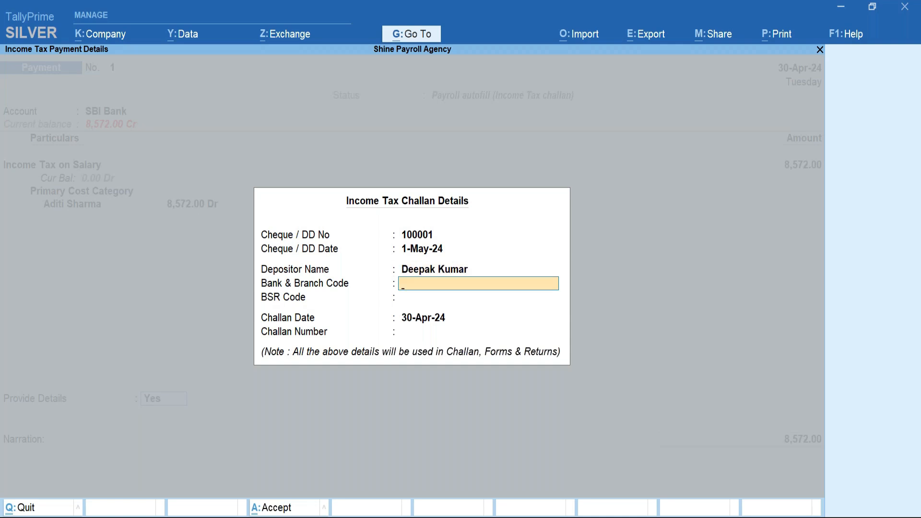
Add bank SBI Bank, BSR code 1111111 and challan 55555, then save the voucher.
type("SBI Bank")
key("Return")
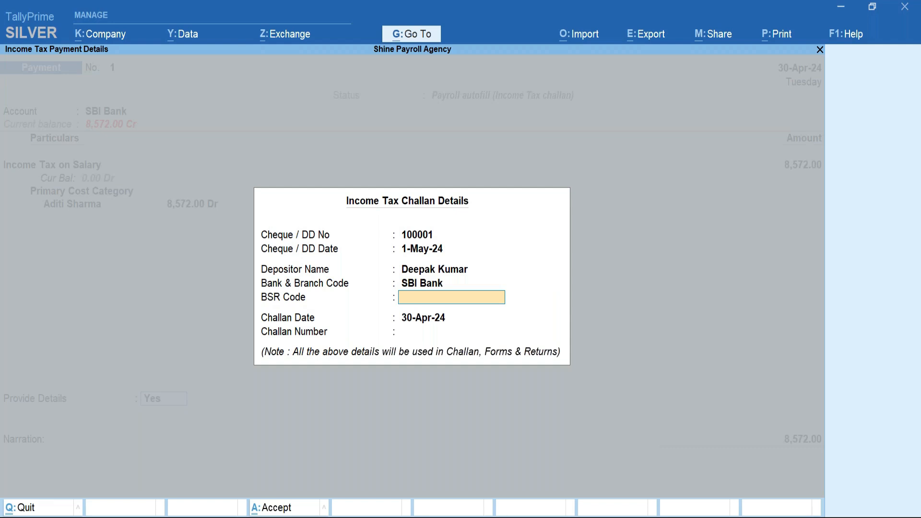
type("1111111")
key("Return")
key("Return")
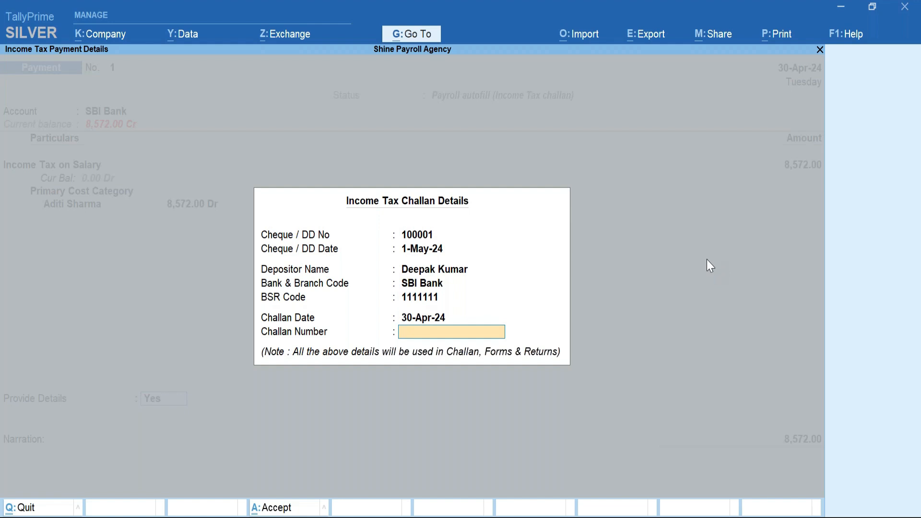
type("55555")
key("Return")
key("Return")
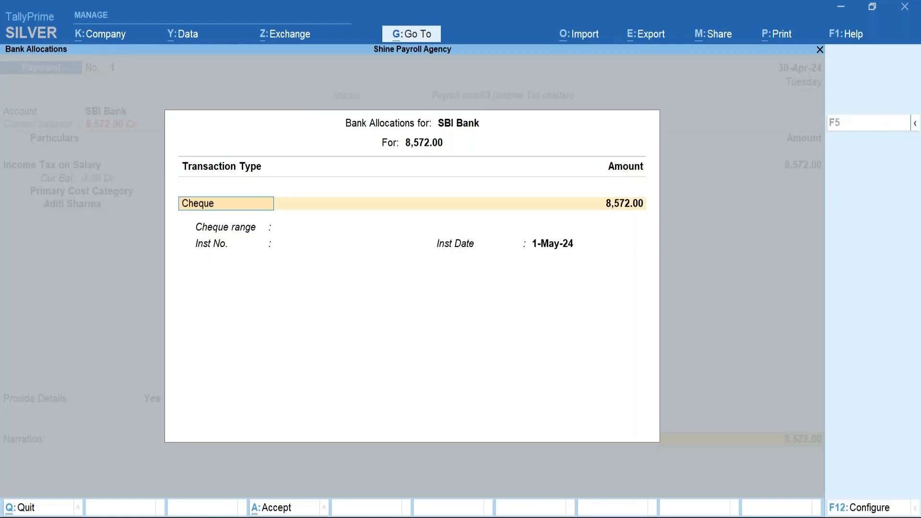
key("Return")
key("Return")
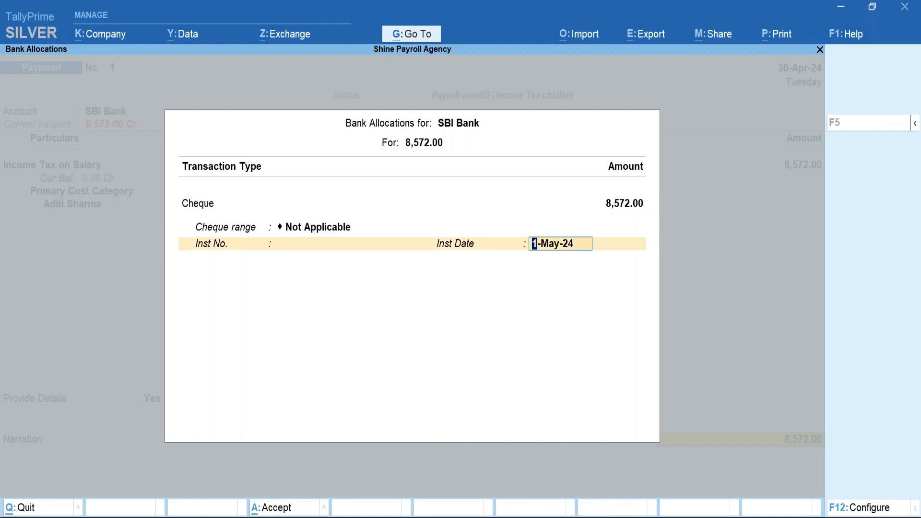
key("Return")
key("Return")
Save the income tax payment voucher and open the Day Book for 30-Apr-24.
key("Return")
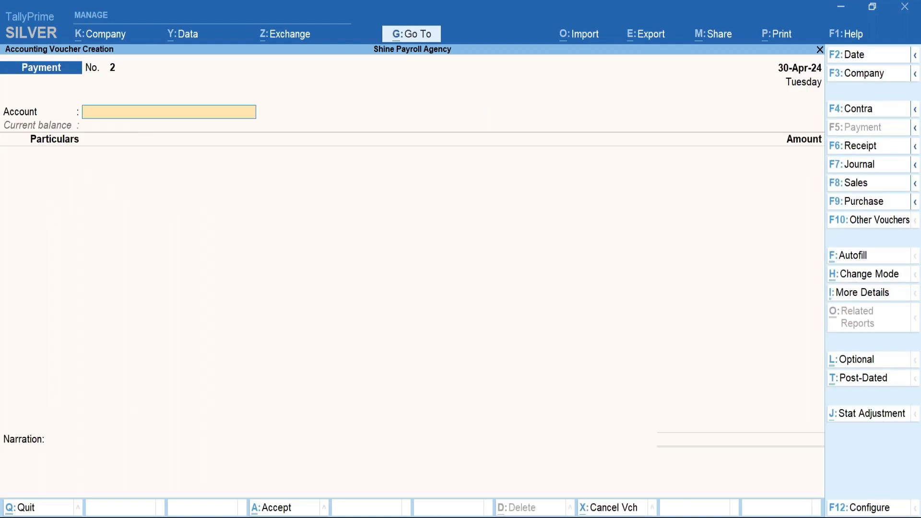
key("Escape")
key("Return")
key("Down")
key("Return")
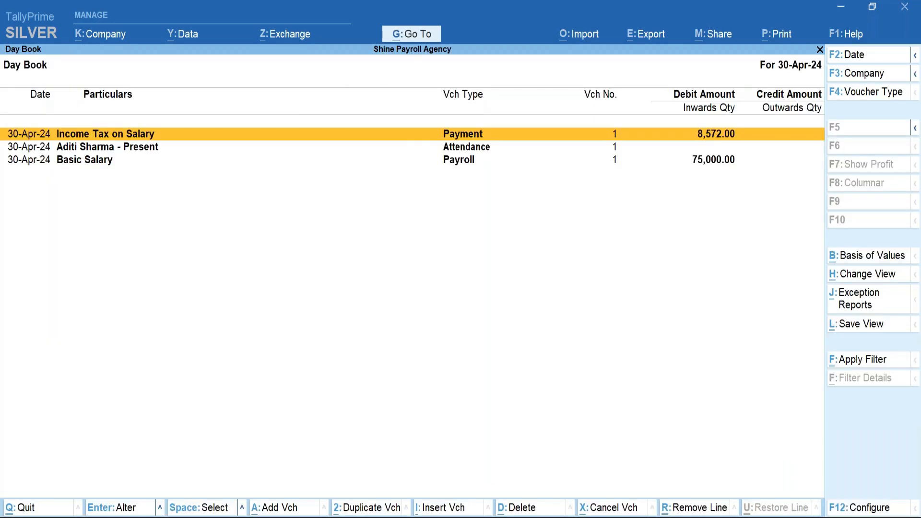
key("Return")
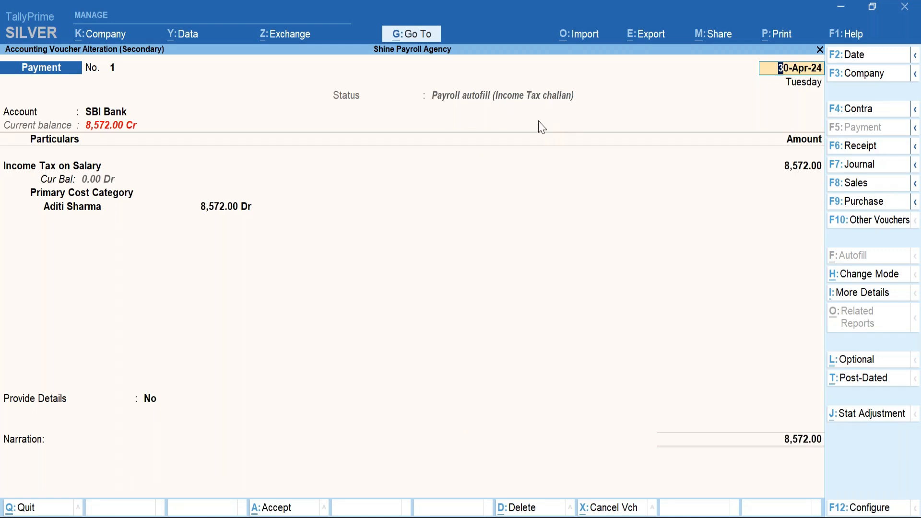
Preview the printed challan for 8,572.00 by cheque 100001 on SBI Bank, enlarged and scrolled through.
key("alt+p")
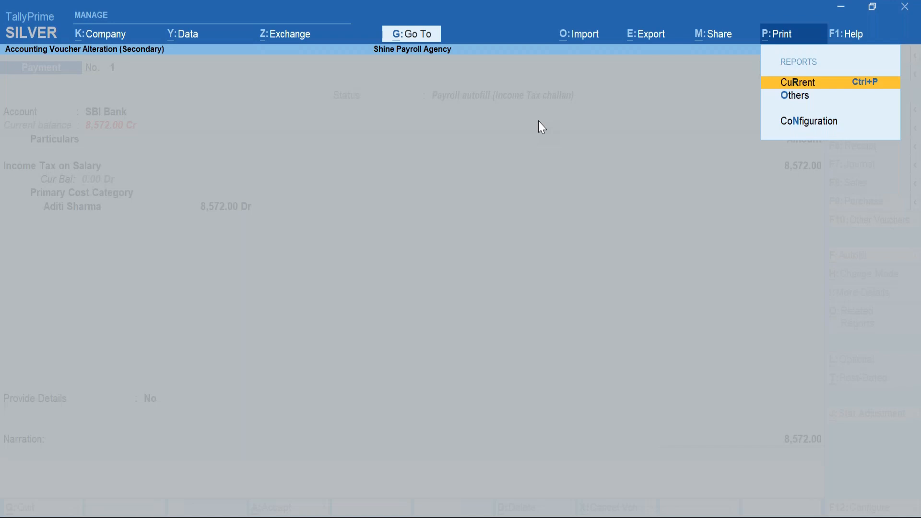
key("Return")
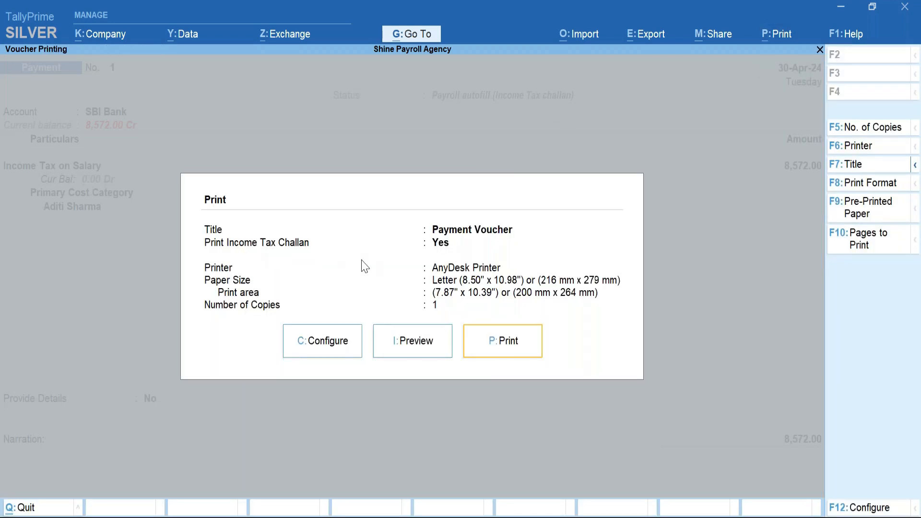
left_click(413, 351)
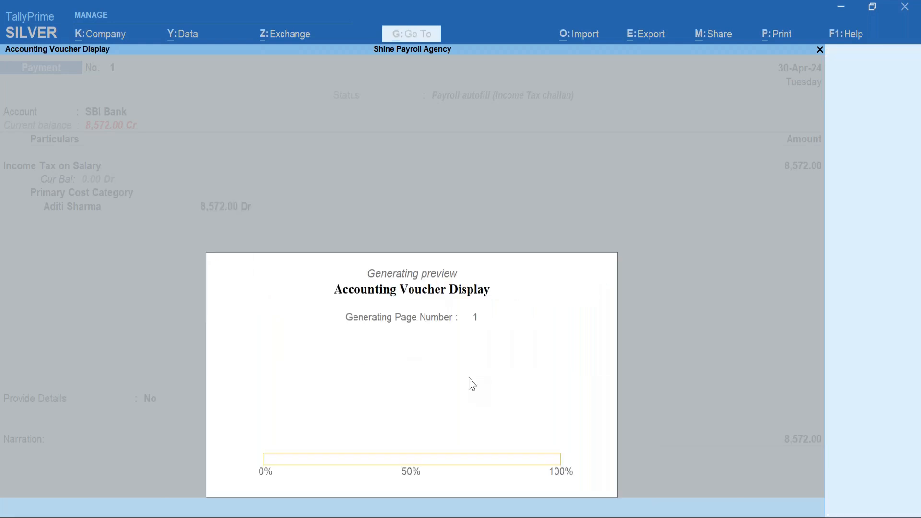
key("alt+z")
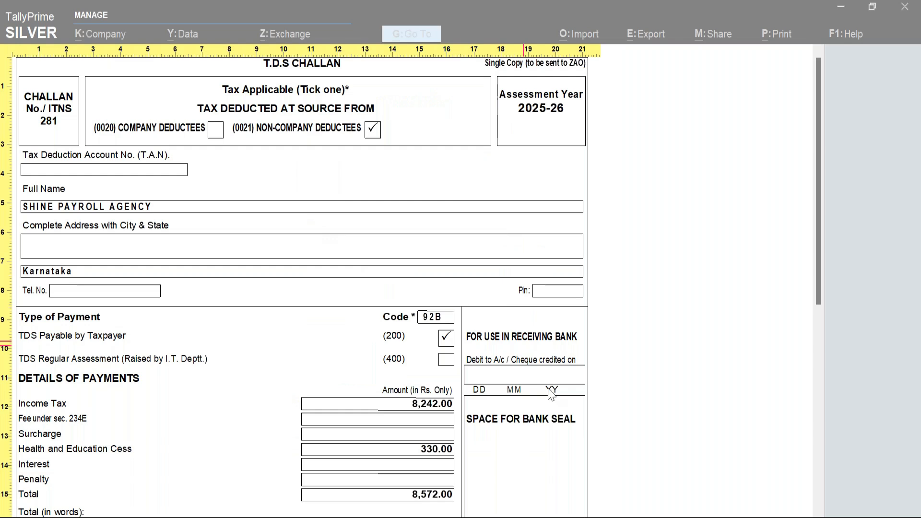
scroll(585, 411, "down", 1)
scroll(585, 412, "down", 9)
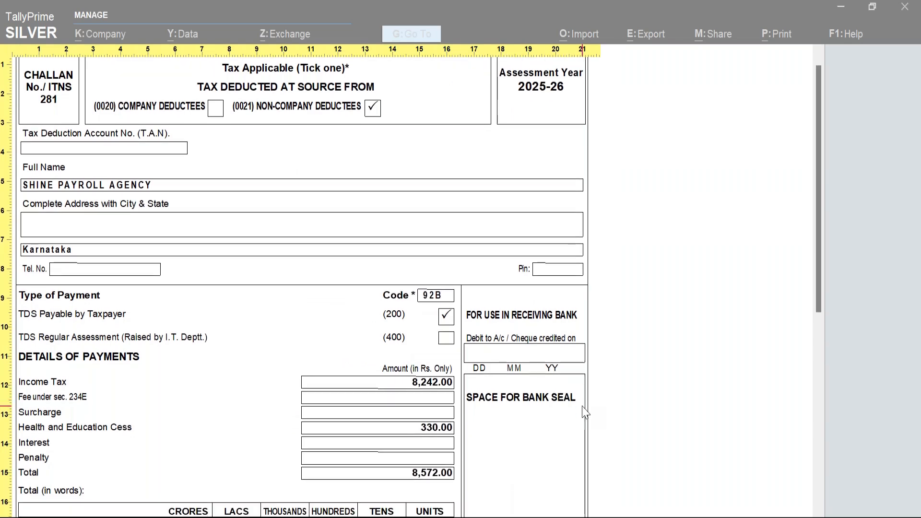
scroll(599, 415, "down", 4)
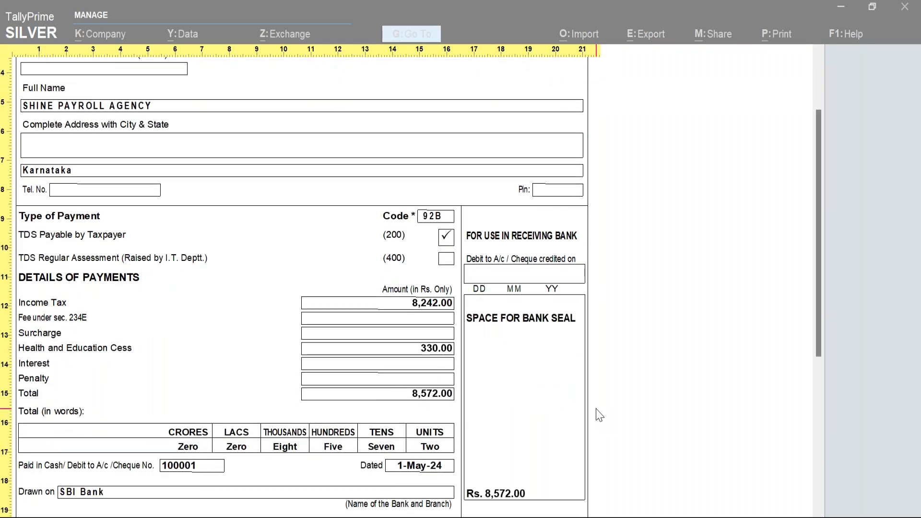
scroll(600, 415, "down", 20)
scroll(599, 416, "down", 15)
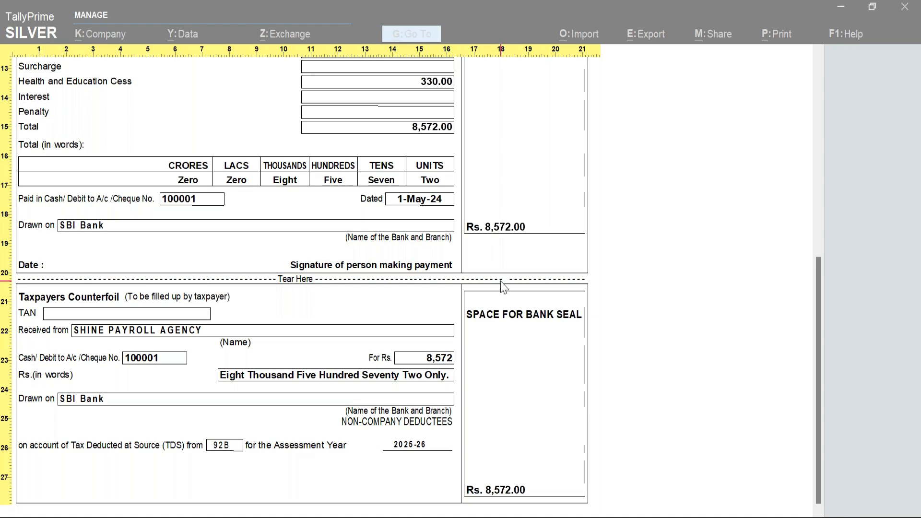
Close the challan preview and voucher, keeping the voucher, and return to the main menu.
key("Escape")
key("Escape")
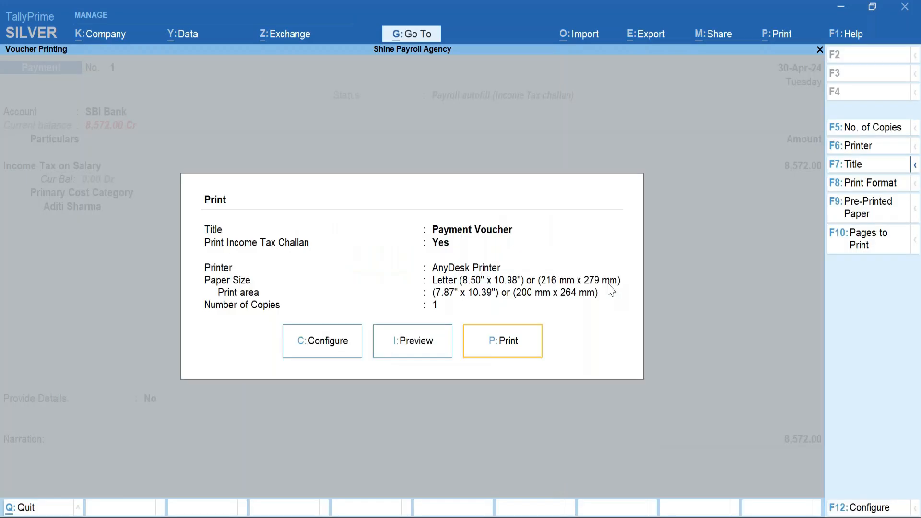
key("Escape")
key("BackSpace")
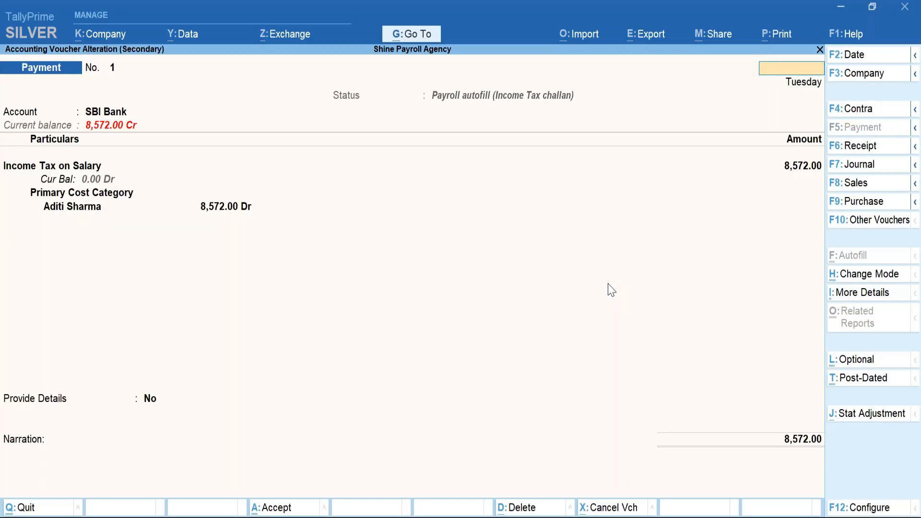
key("Escape")
key("y")
key("space")
key("alt+d")
key("y")
key("Escape")
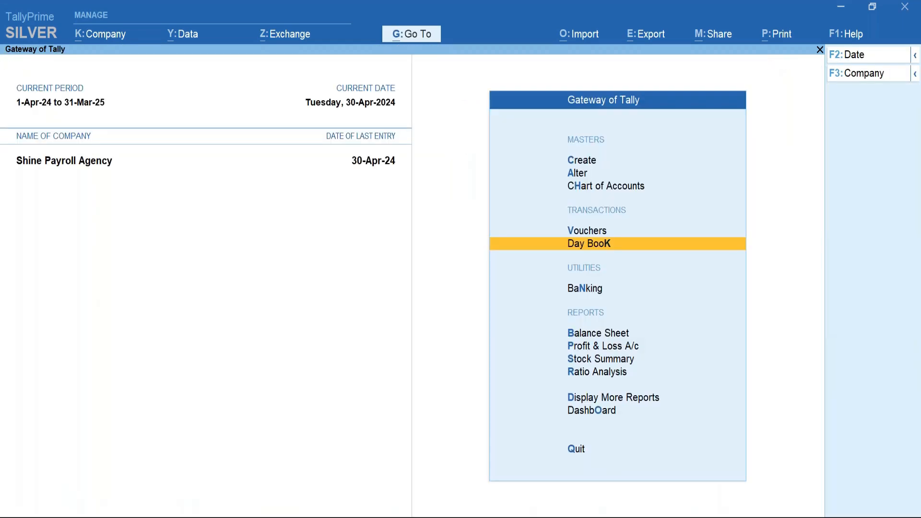
Open a new blank Payment voucher No. 2 and bring up its Autofill dialog.
key("Up")
key("Return")
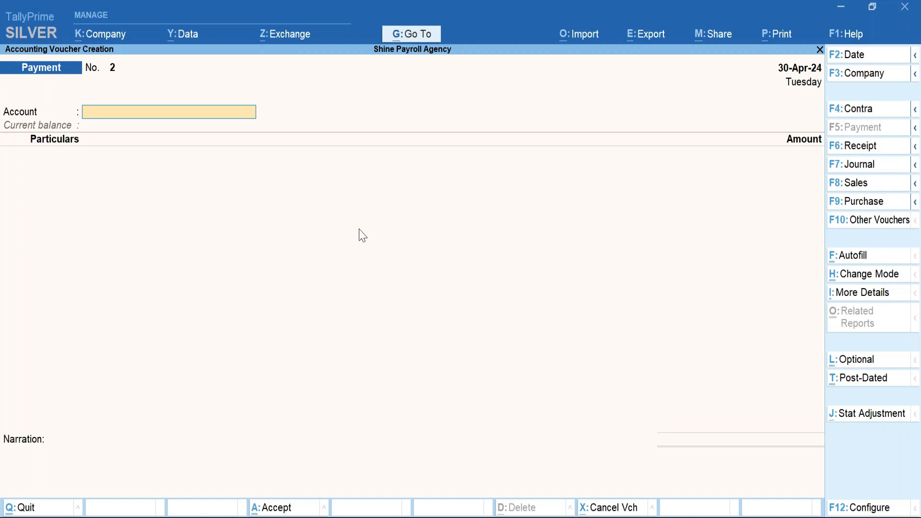
left_click(844, 274)
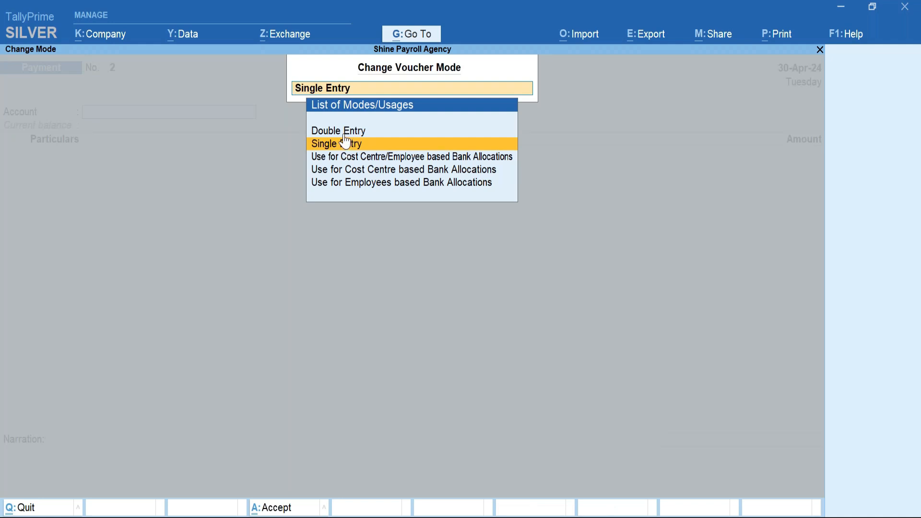
key("Escape")
key("Escape")
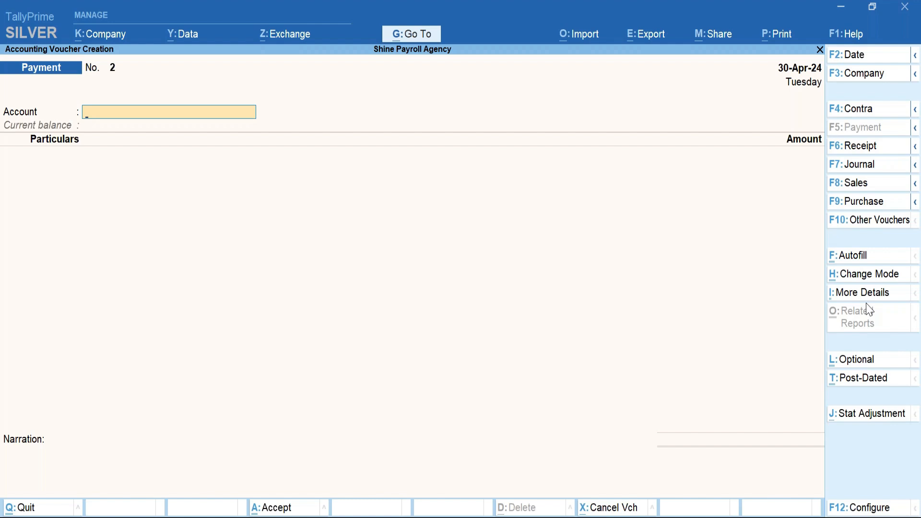
left_click(858, 255)
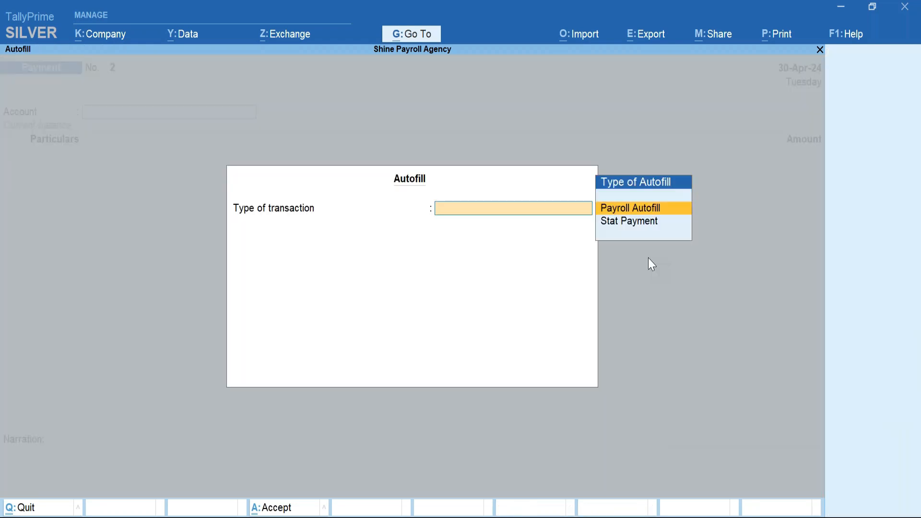
Set up an Income Tax Challan autofill for 1-4-2024 to 30-4-2024, voucher date 1-May-24.
key("Return")
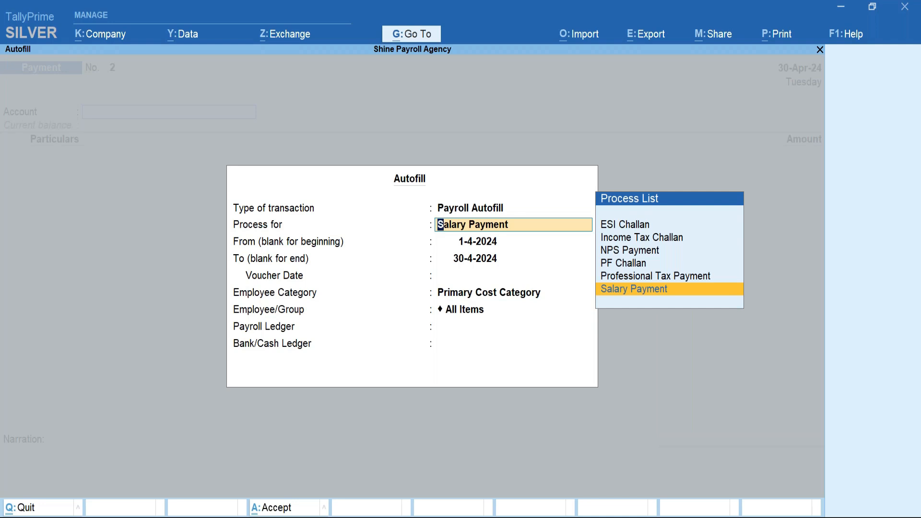
key("Up")
key("Up")
key("Up")
key("Up")
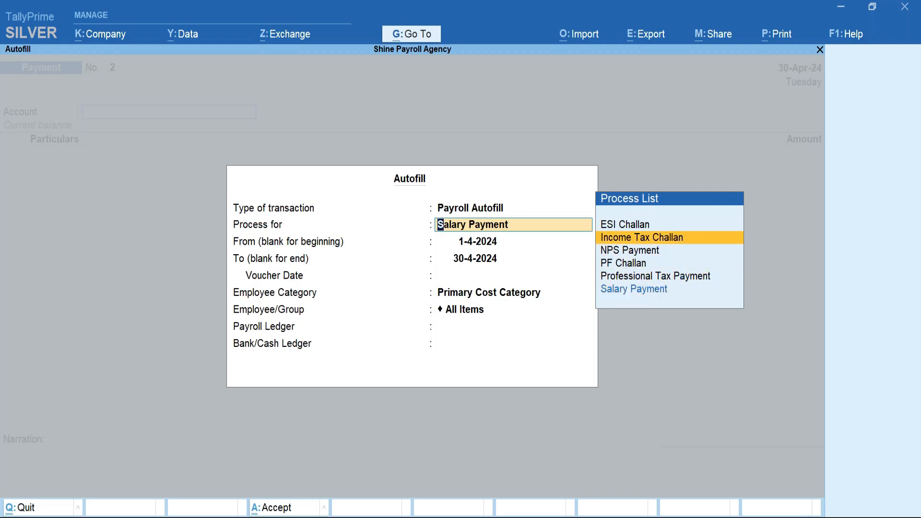
key("Return")
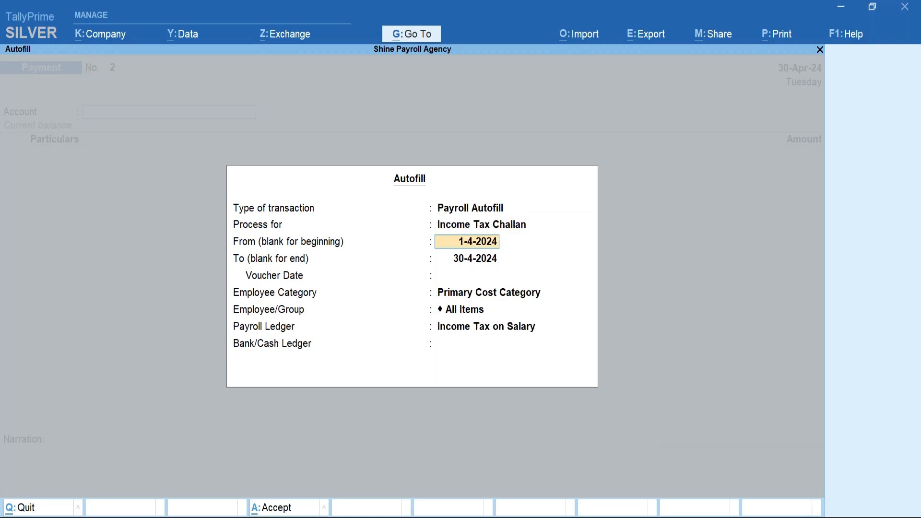
key("Return")
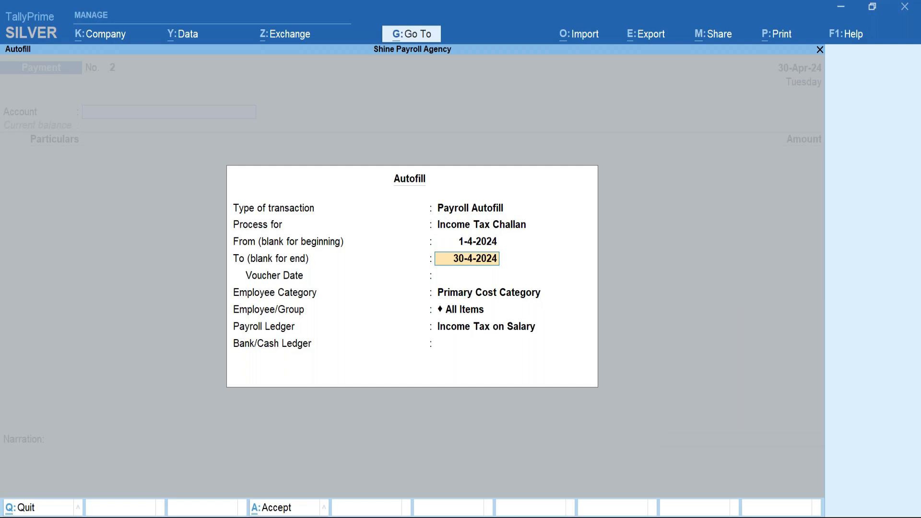
key("Return")
type("1may")
key("Return")
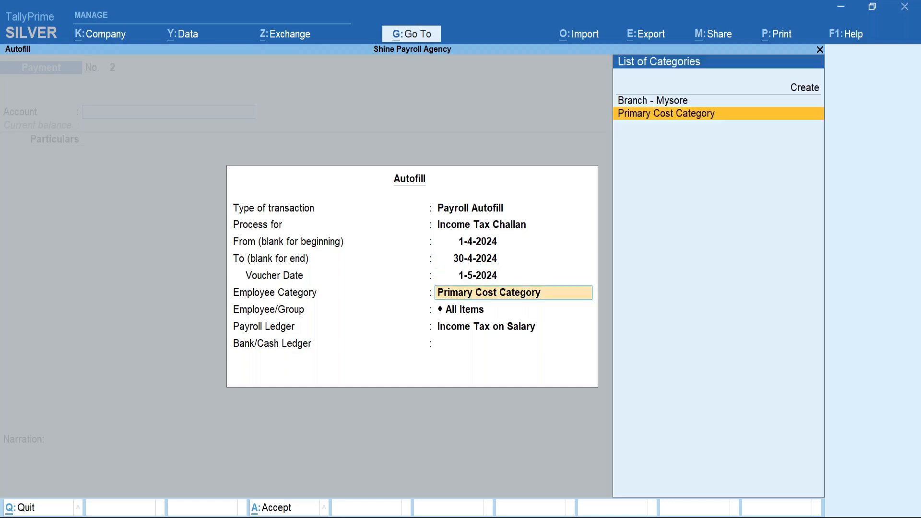
Pick the employee, Income Tax on Salary and SBI Bank to generate the 8,572.00 payment.
key("Return")
key("Down")
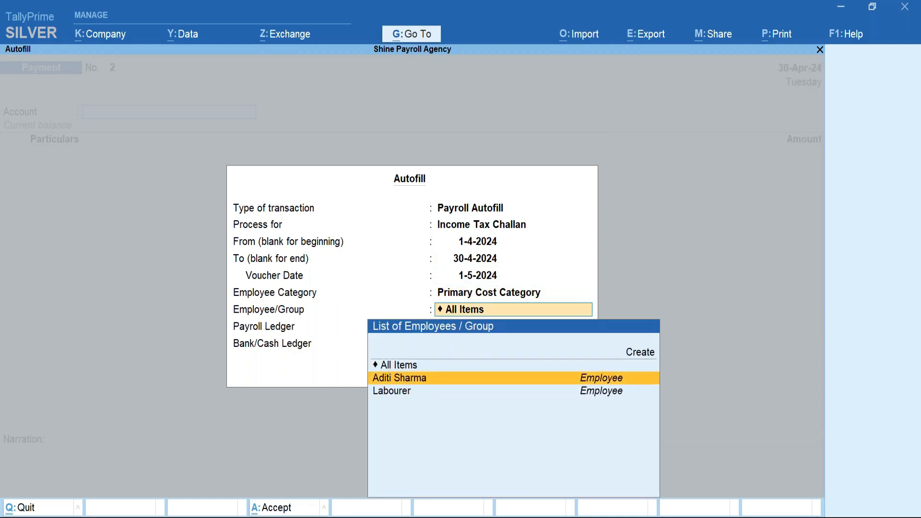
key("Return")
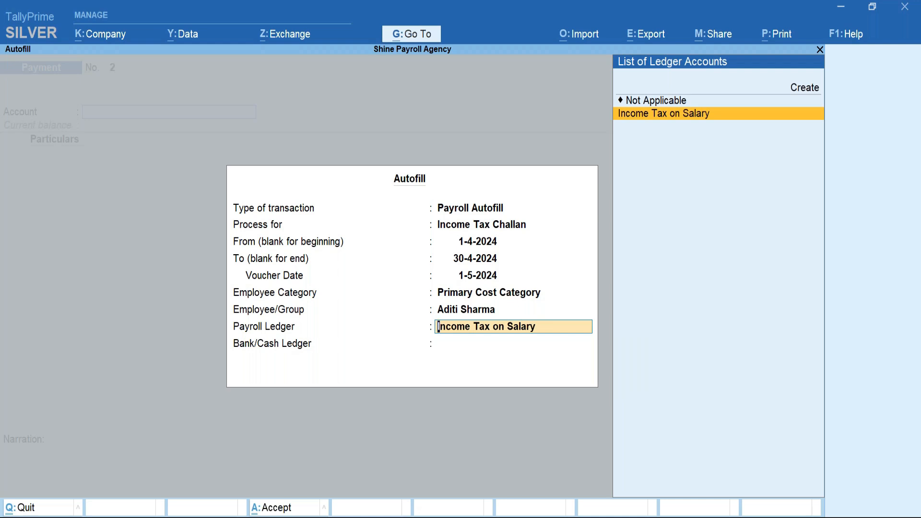
key("Return")
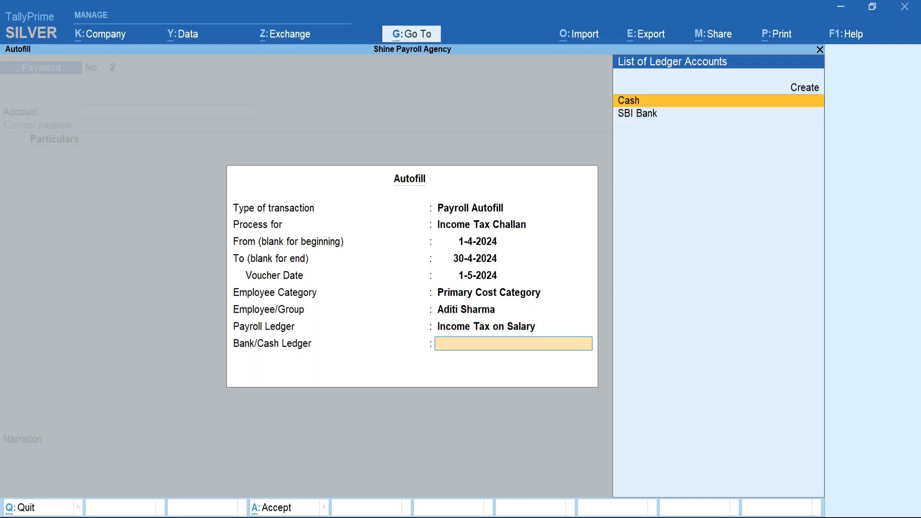
key("Down")
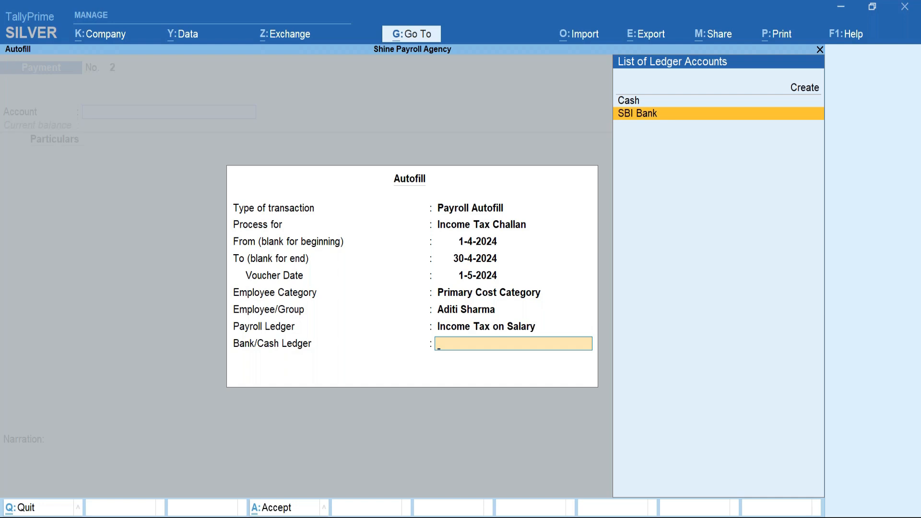
key("Return")
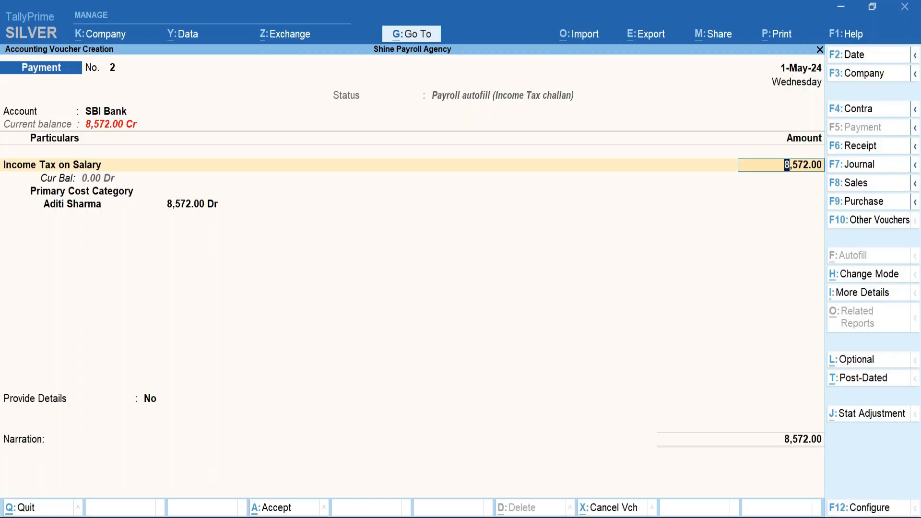
Accept the 8,572.00 amount, set Provide Details to Yes and enter cheque number 100001.
key("Return")
key("Return")
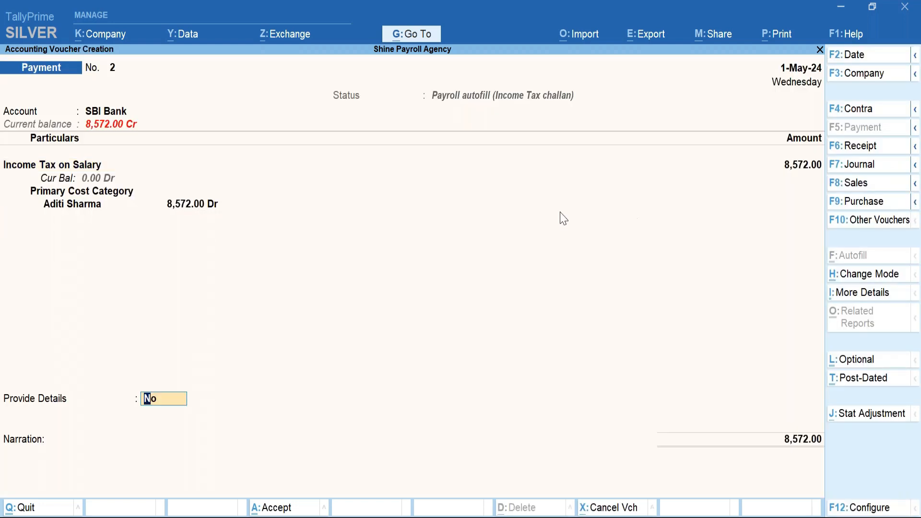
type("y")
key("Return")
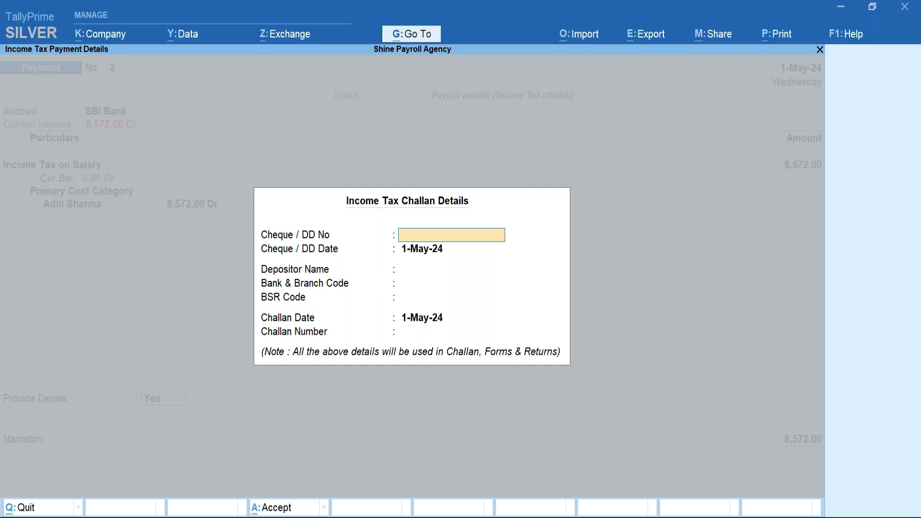
type("10000")
key("Return")
key("Return")
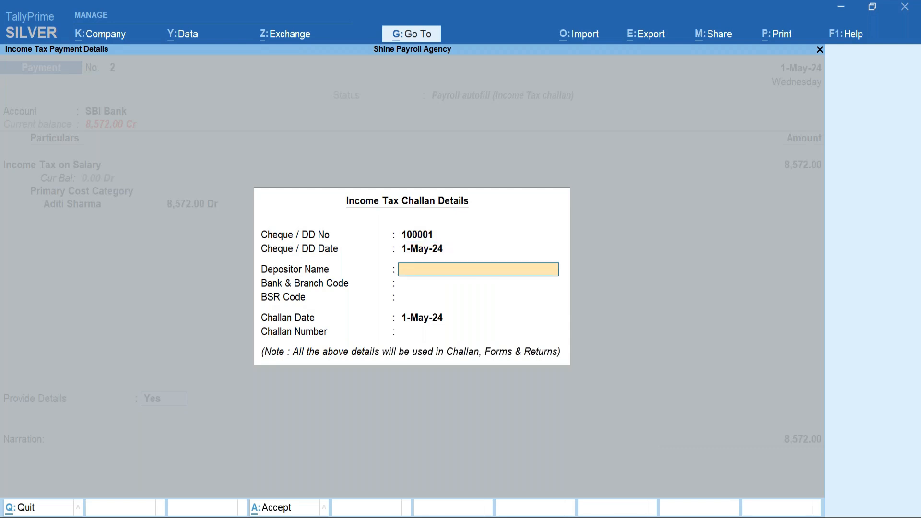
Fill in the depositor's name, bank Sbi, BSR code 1111111 and challan number 12345.
key("Return")
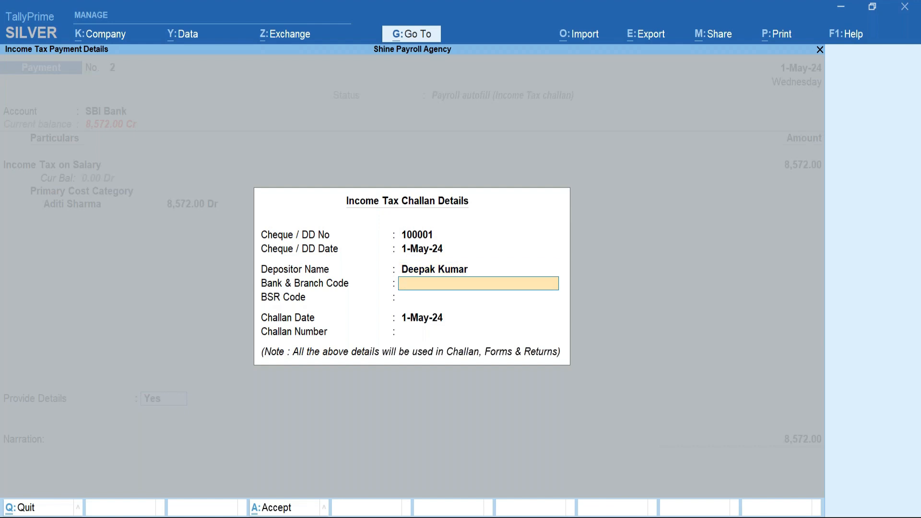
type("Sbi")
key("Return")
type("1111111")
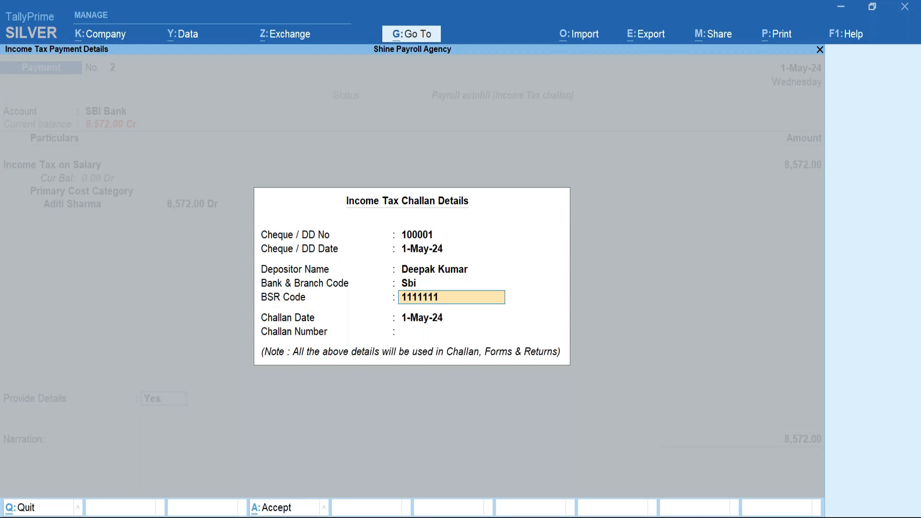
key("Return")
key("Return")
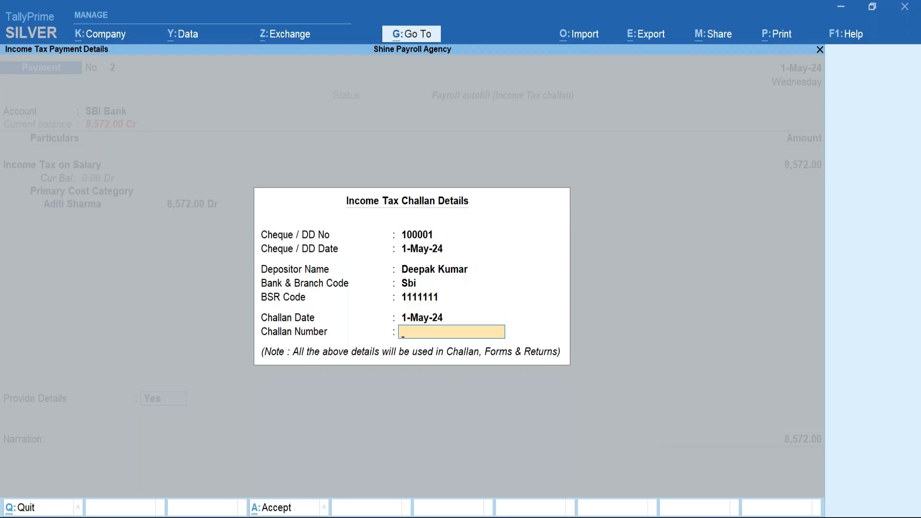
type("12345")
key("Return")
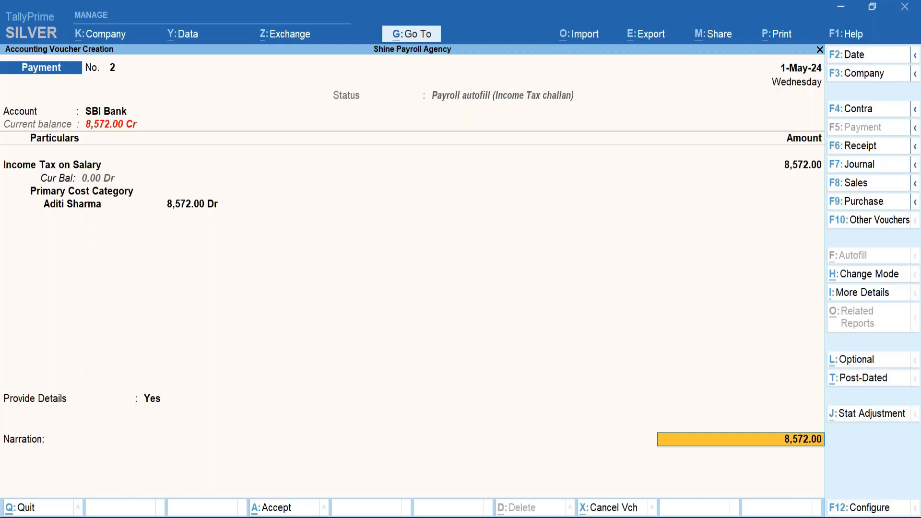
Save the income tax payment voucher with no narration and quit to the Gateway of Tally.
key("Return")
key("Return")
key("Return")
key("Return")
key("Return")
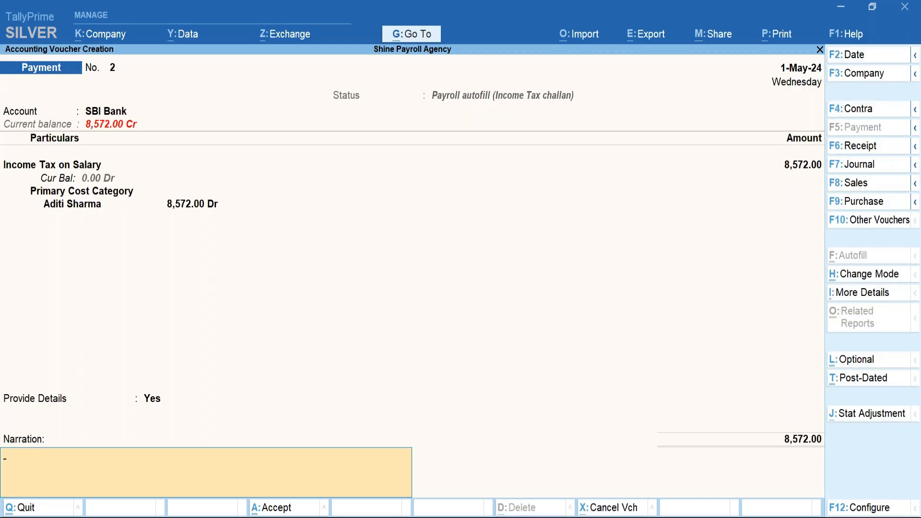
key("Return")
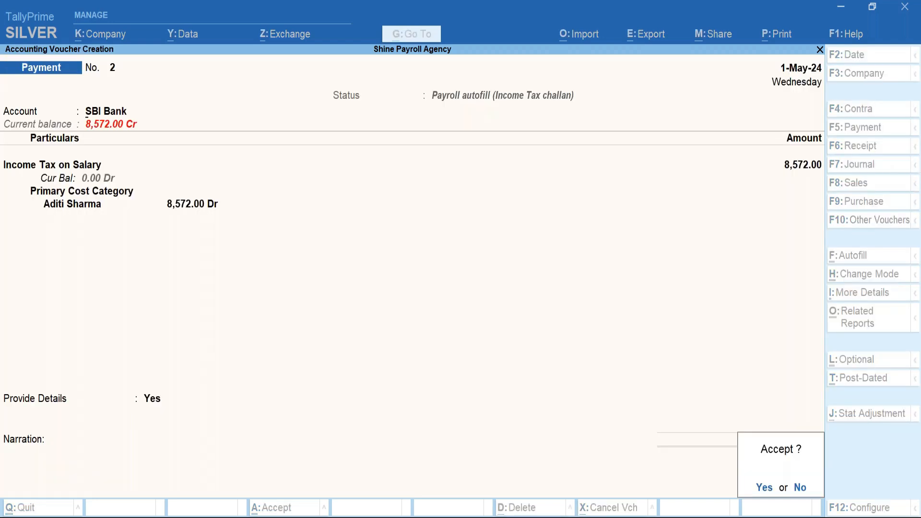
key("Return")
key("Escape")
key("Return")
key("Down")
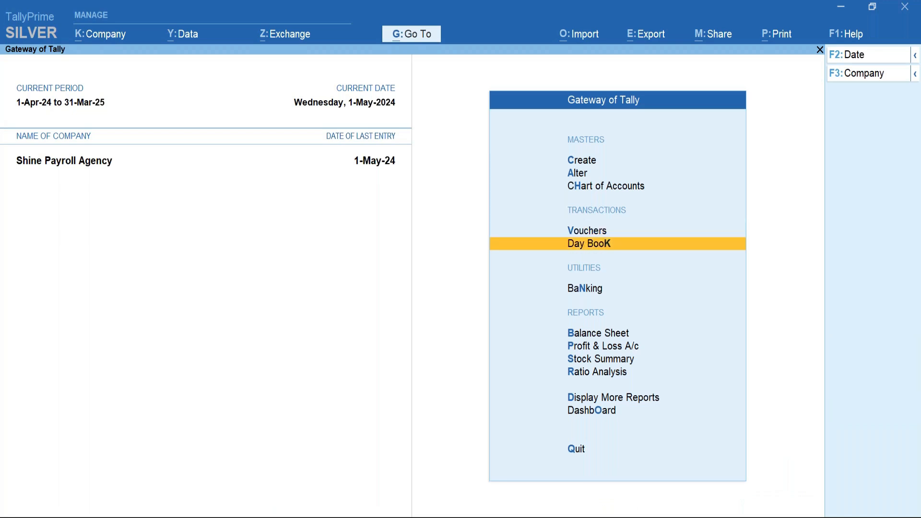
key("Return")
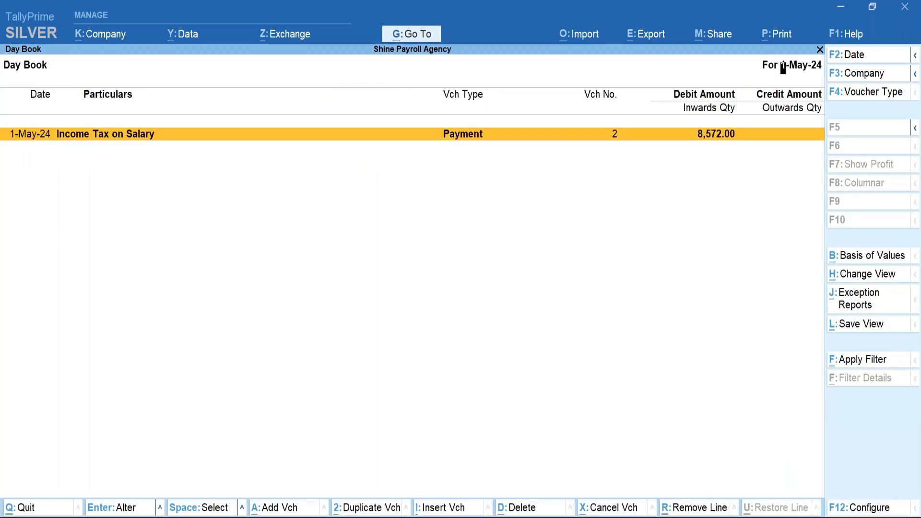
key("Return")
key("alt+p")
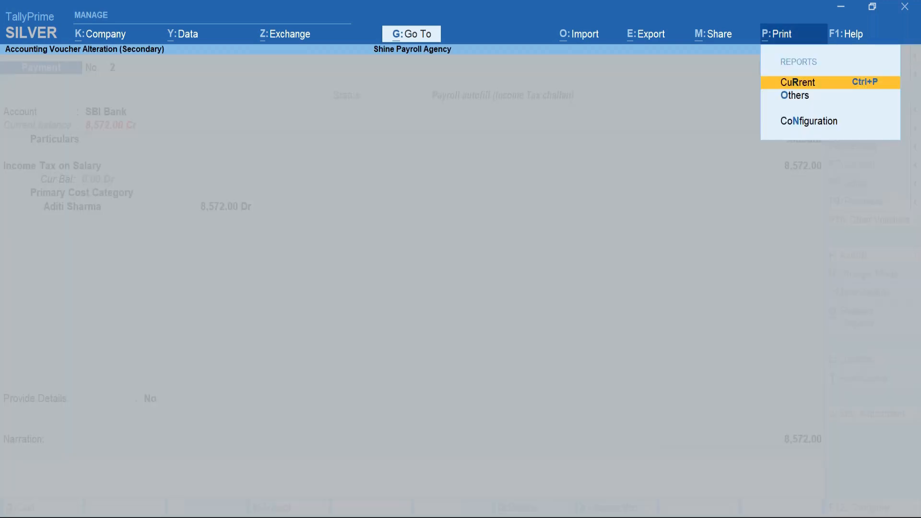
key("Return")
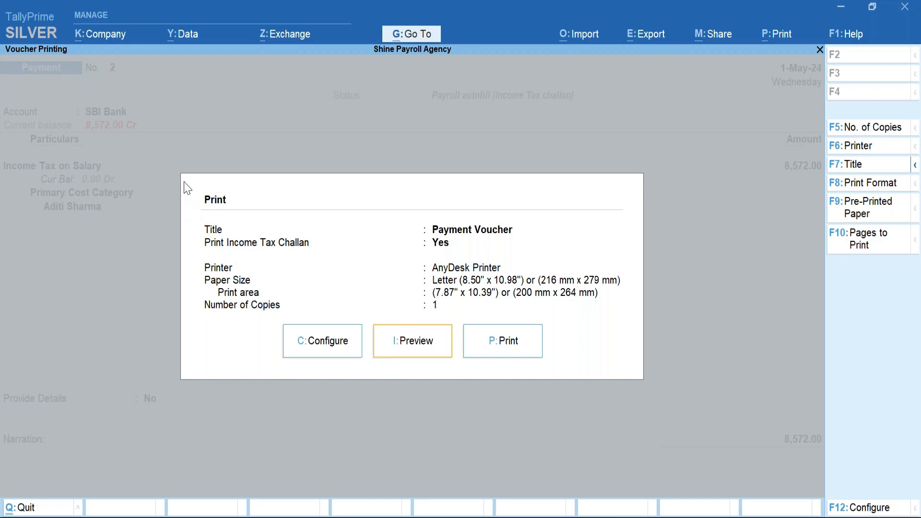
left_click(435, 342)
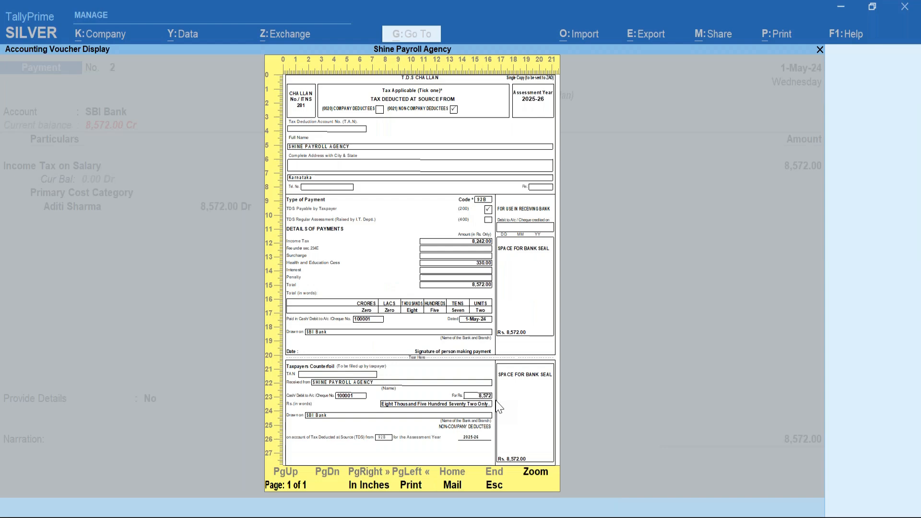
left_click(496, 401)
scroll(504, 427, "down", 3)
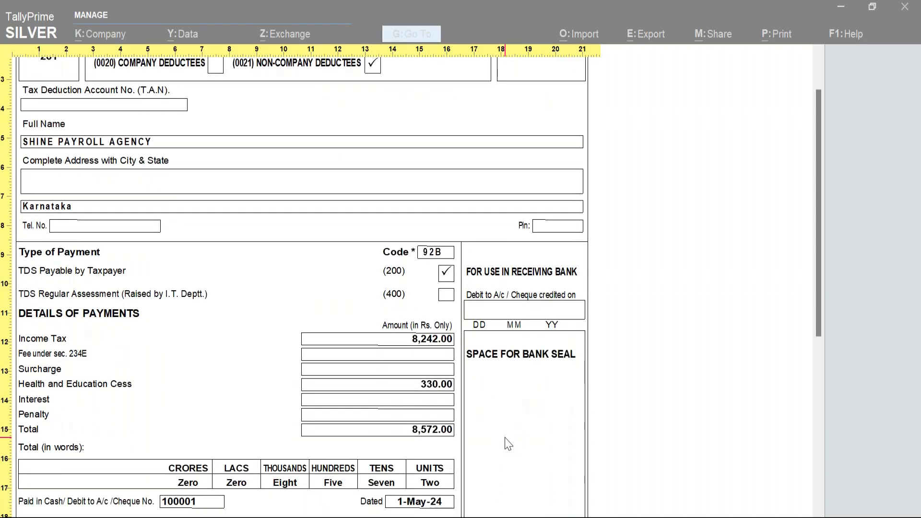
scroll(509, 444, "down", 1)
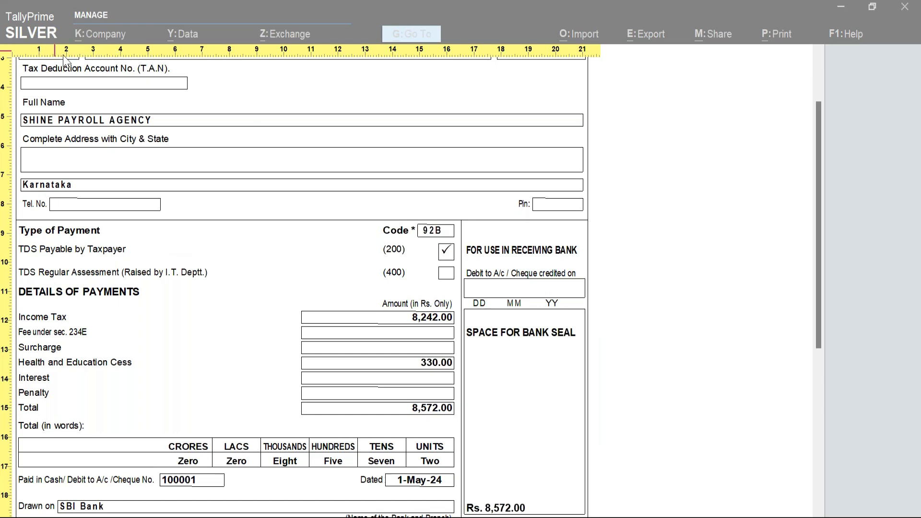
key("alt+z")
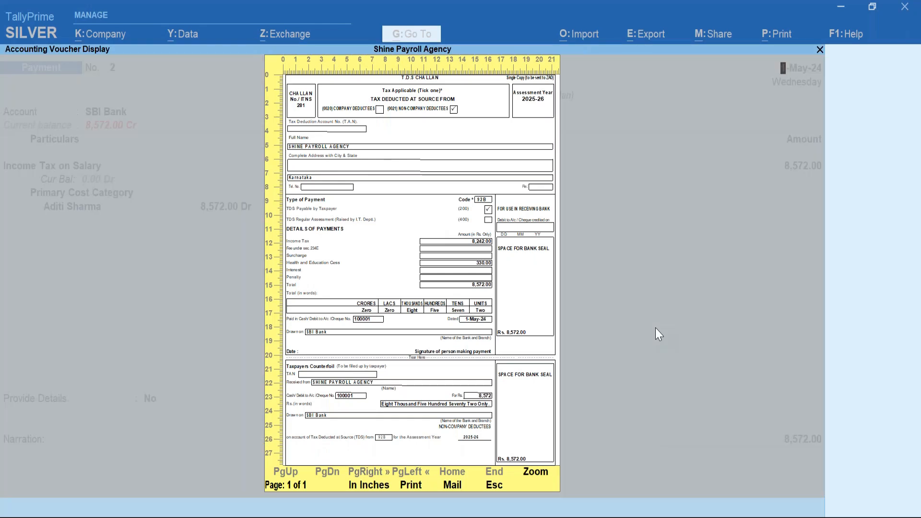
key("Escape")
key("Escape")
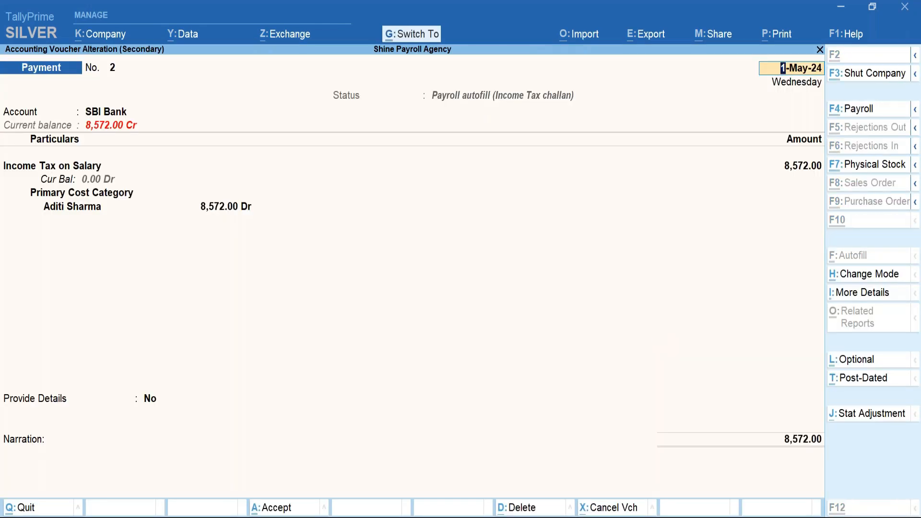
key("Escape")
key("Escape")
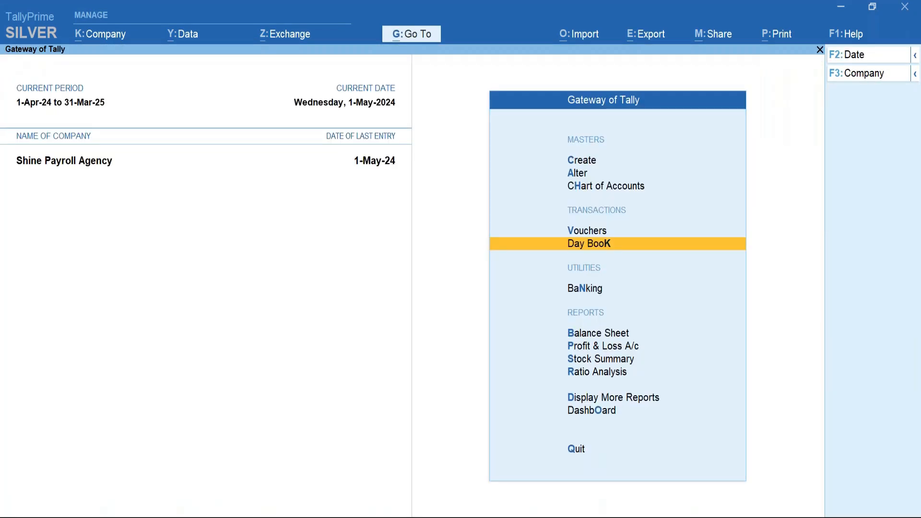
key("Up")
key("Up")
key("Up")
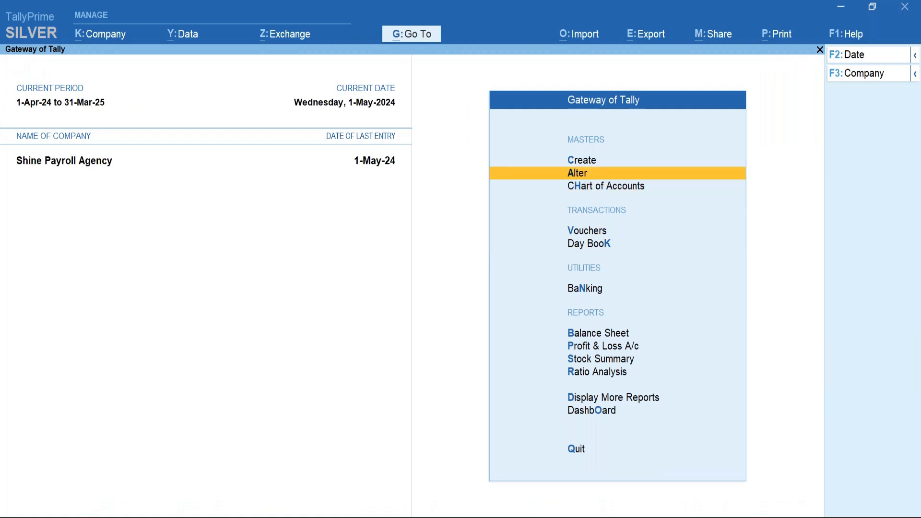
From the list of masters, open the Income Tax on Salary pay head for alteration.
key("Return")
key("Return")
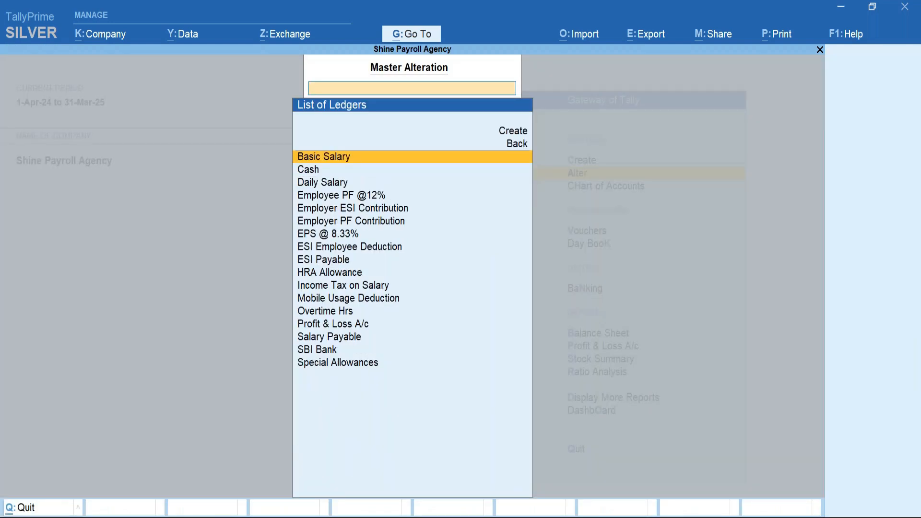
key("Down")
key("Up")
key("Escape")
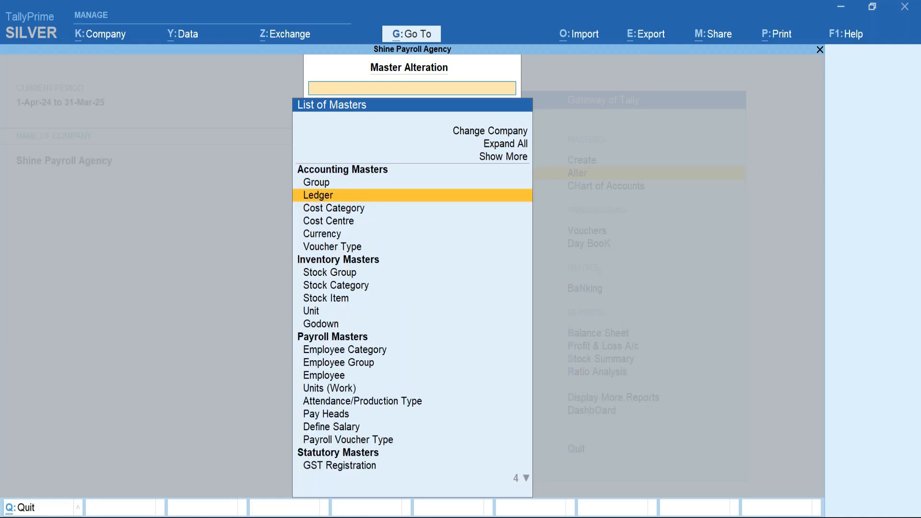
key("Down")
key("Down")
key("Down")
key("Down")
key("Down")
key("Down")
key("Down")
key("Down")
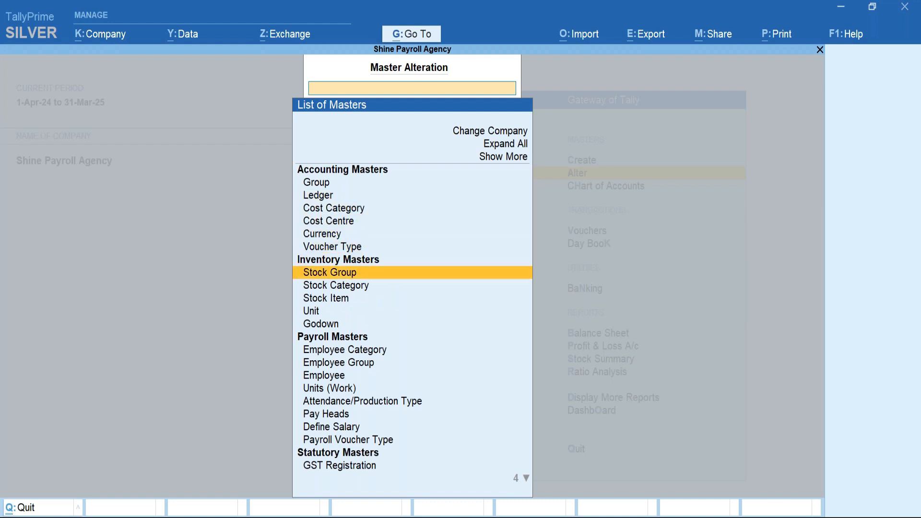
key("Down")
key("Down")
key("Down")
key("Down")
key("Down")
key("Down")
key("Down")
key("Down")
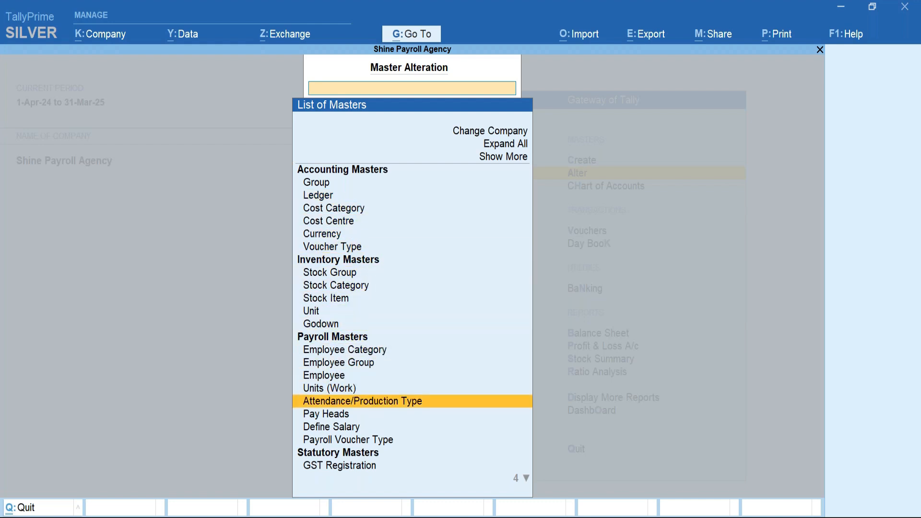
key("Return")
key("Down")
key("Down")
key("Down")
key("Down")
key("Down")
key("Down")
key("Down")
key("Down")
key("Down")
key("Down")
key("Down")
key("Up")
key("Up")
key("Return")
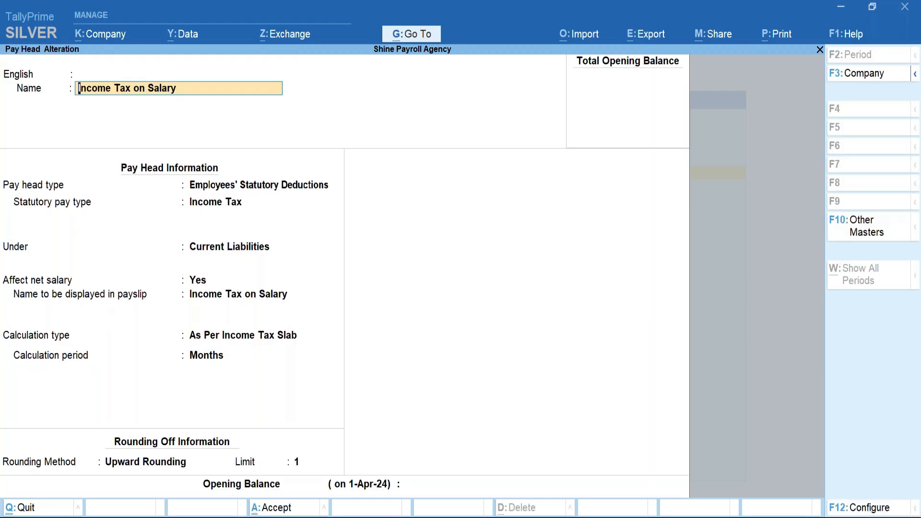
Confirm Employees' Statutory Deductions, Income Tax, Current Liabilities and Months, then close the pay head unchanged.
key("Return")
key("Return")
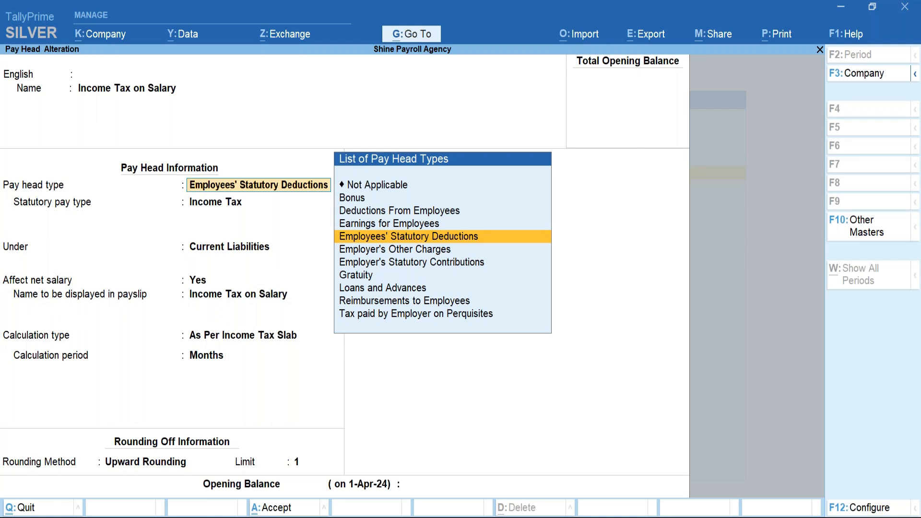
key("Return")
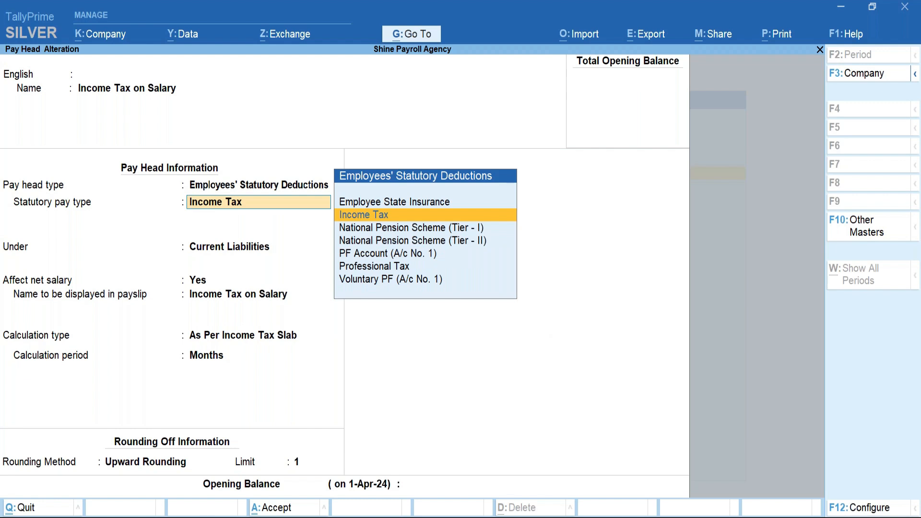
key("Return")
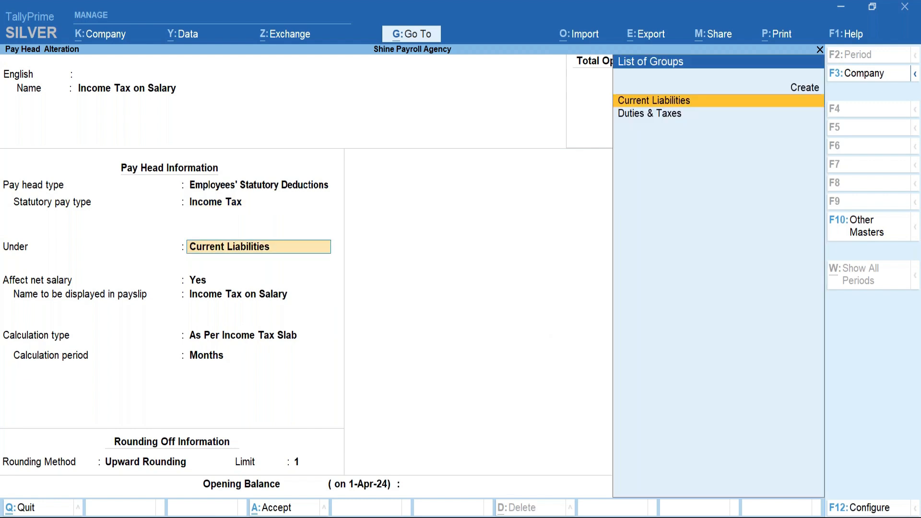
key("Return")
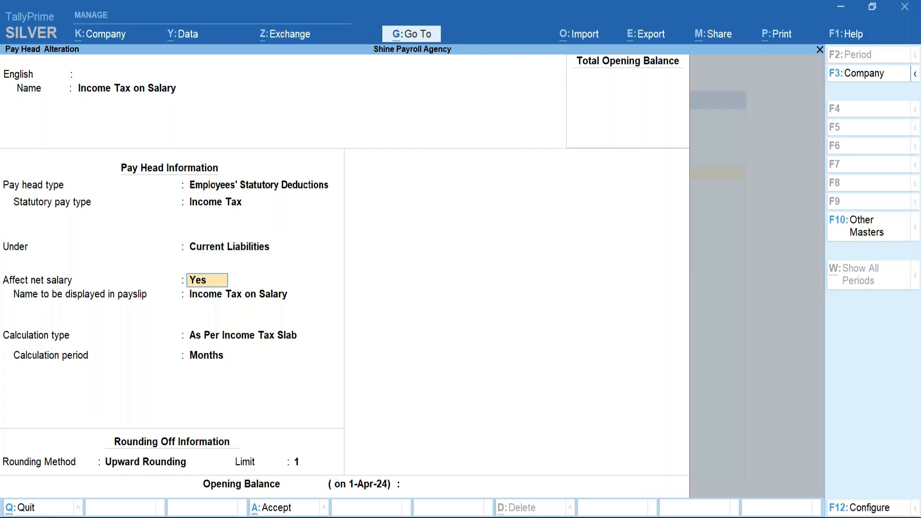
key("Return")
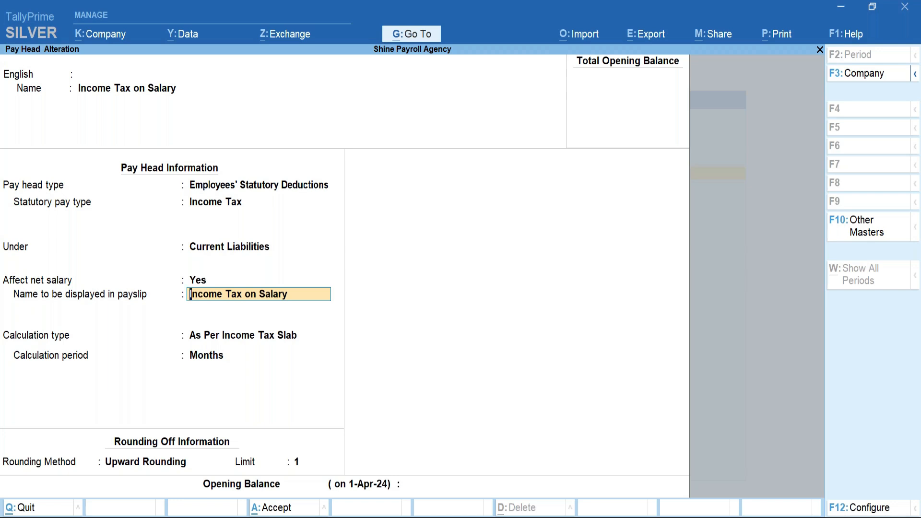
key("Return")
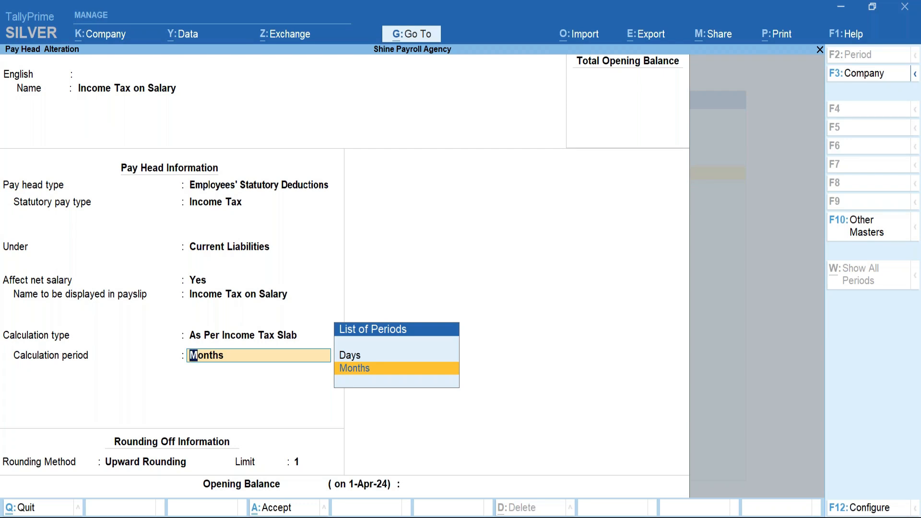
key("Return")
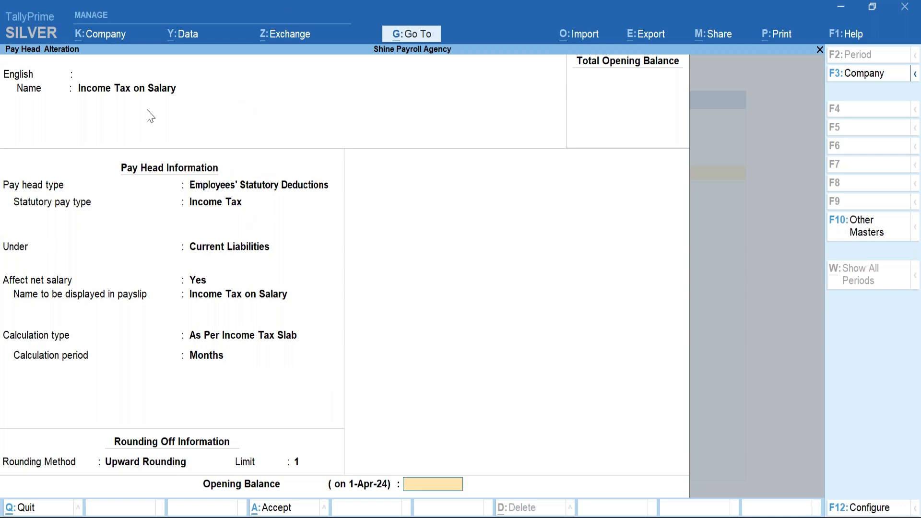
key("Return")
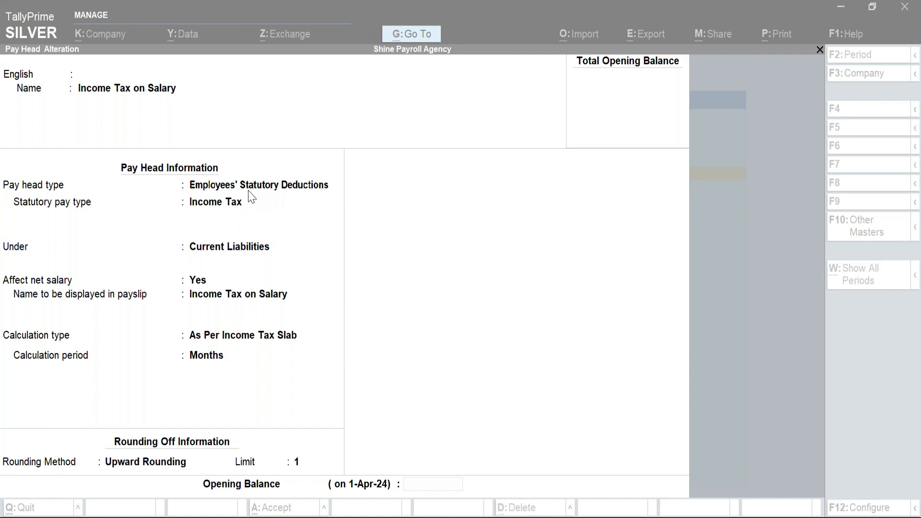
left_click(642, 325)
key("ctrl+a")
Return to the main menu and start a new Attendance voucher.
key("Escape")
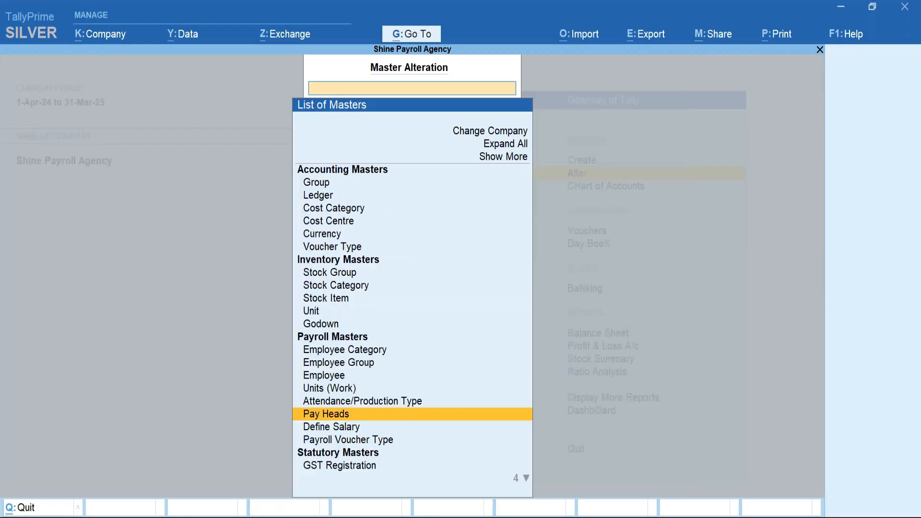
key("Escape")
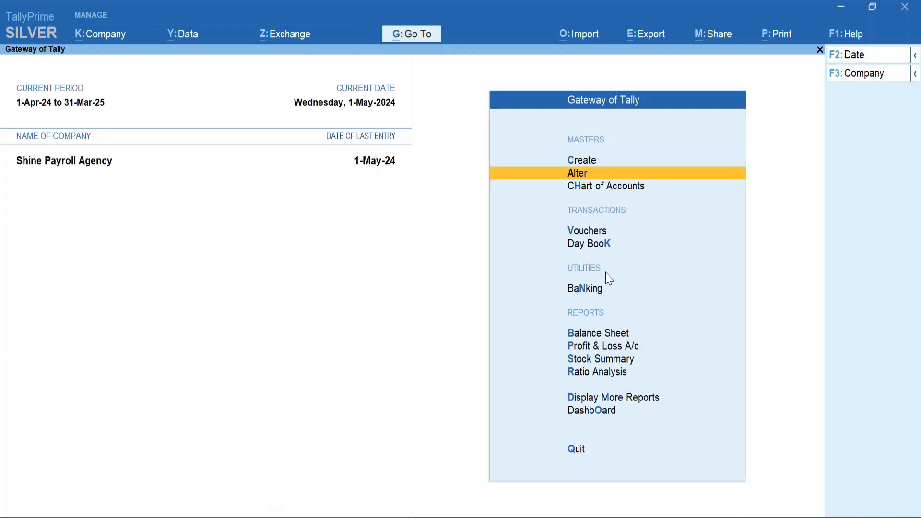
left_click(595, 235)
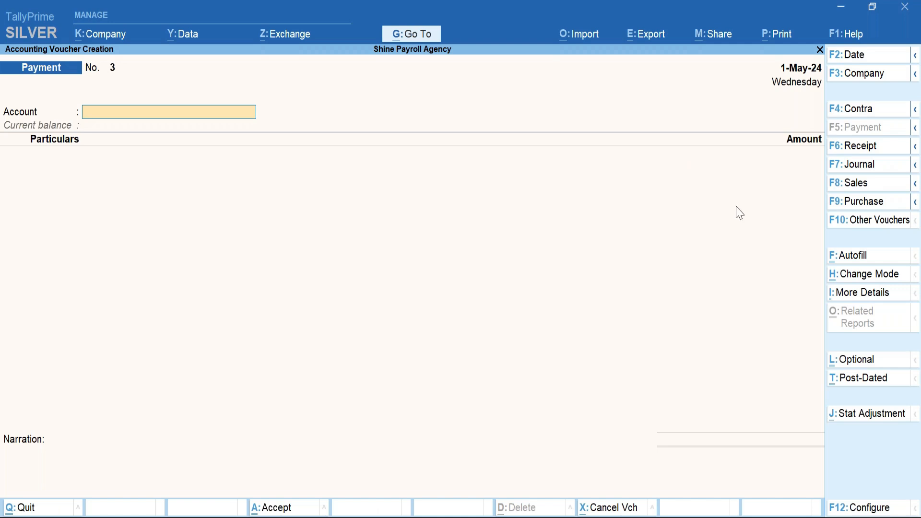
left_click(862, 255)
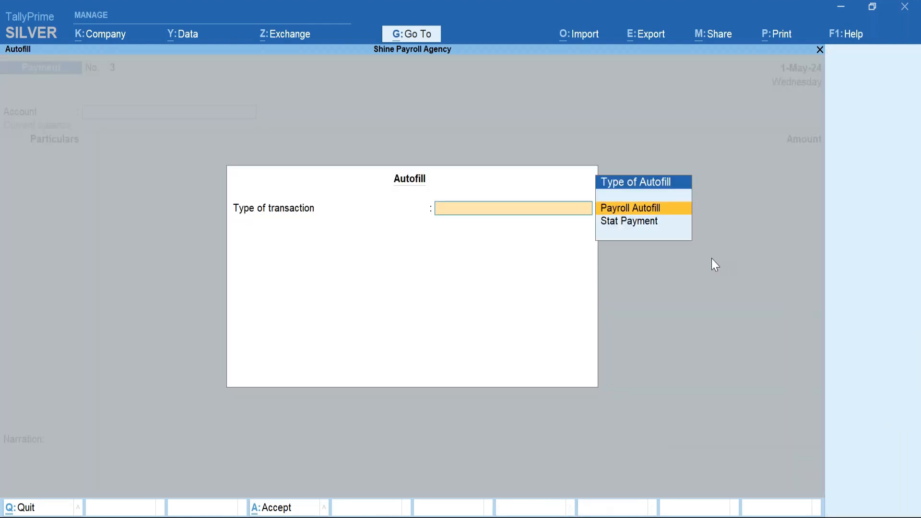
key("Escape")
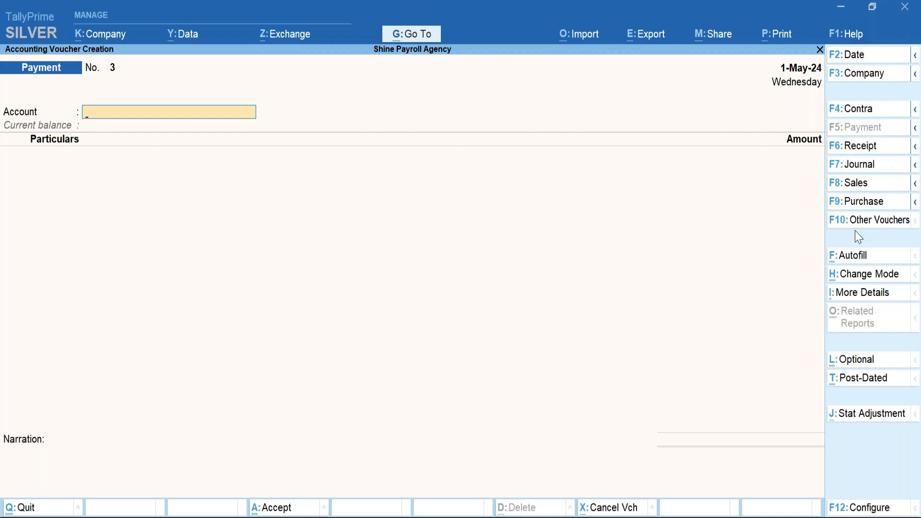
left_click(847, 219)
key("Down")
key("Down")
key("Down")
key("Down")
key("Down")
key("Down")
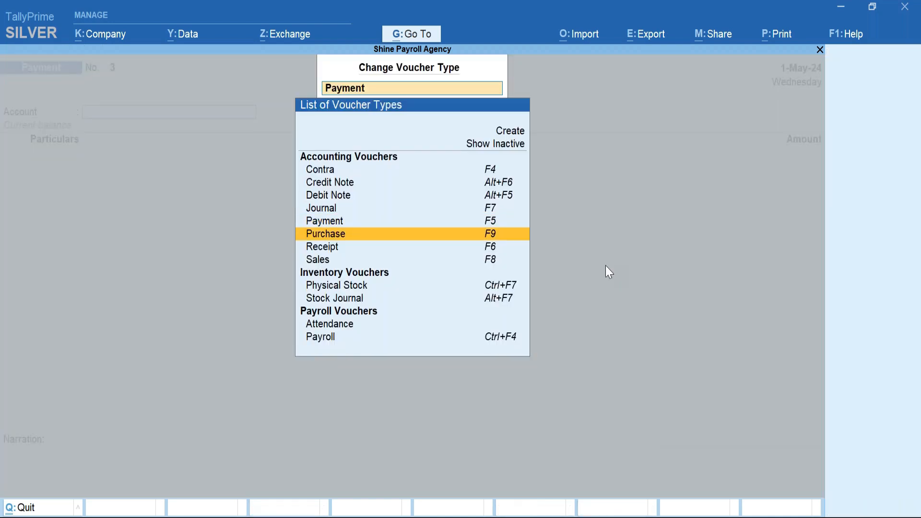
key("Return")
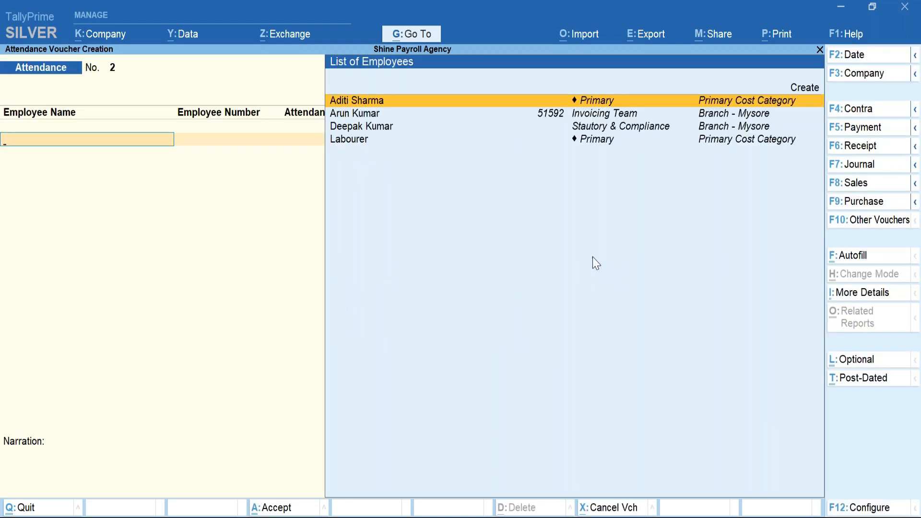
Date the voucher 31 May and record 15 Present days for the employee.
key("F2")
type("31may")
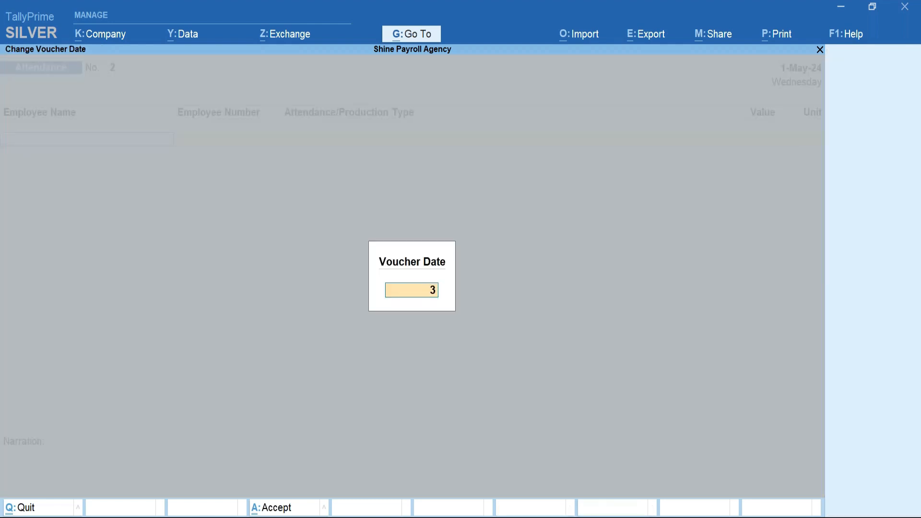
key("Return")
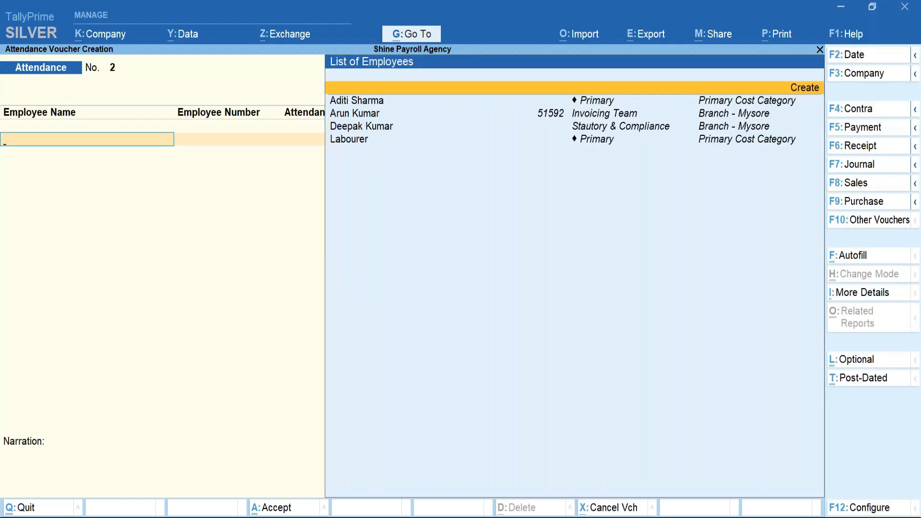
key("Down")
key("Return")
key("Down")
key("Down")
key("Down")
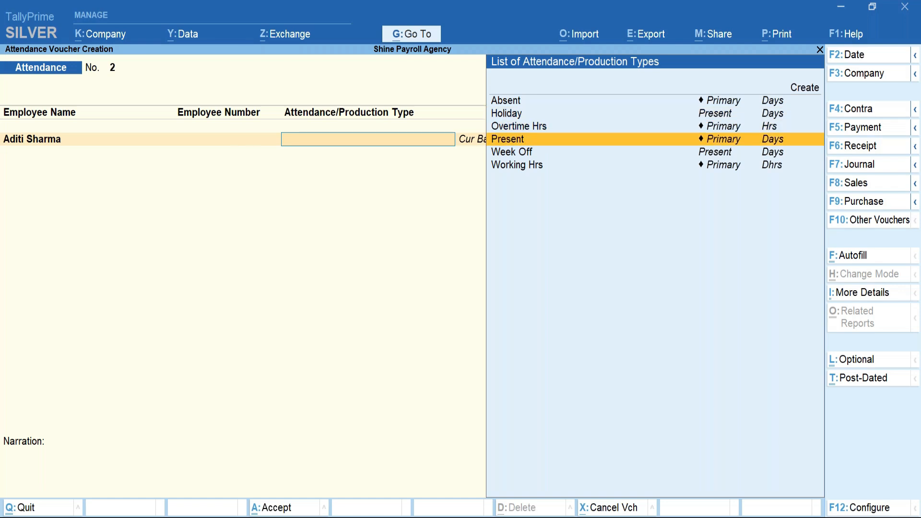
key("Return")
type("15")
key("Return")
Add a second row of 4 Week Off days for the same employee.
key("Down")
key("Return")
key("Down")
key("Down")
key("Down")
key("Down")
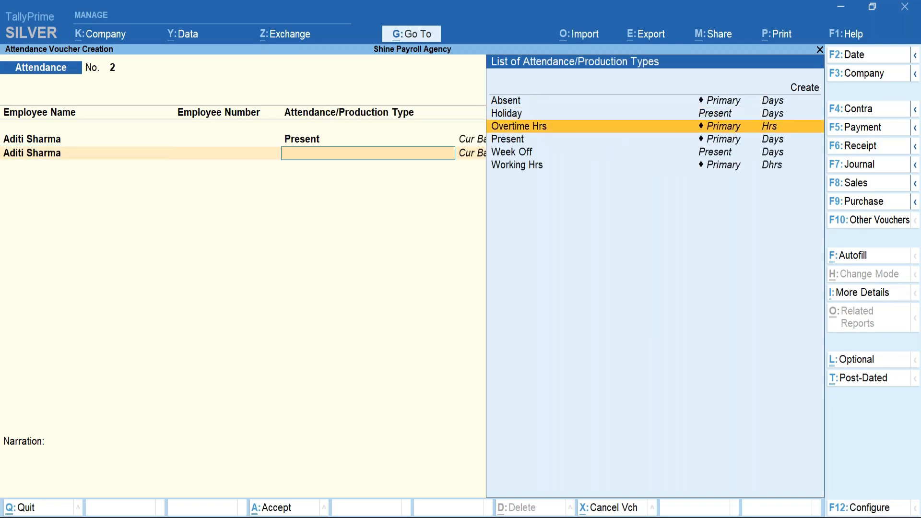
key("Return")
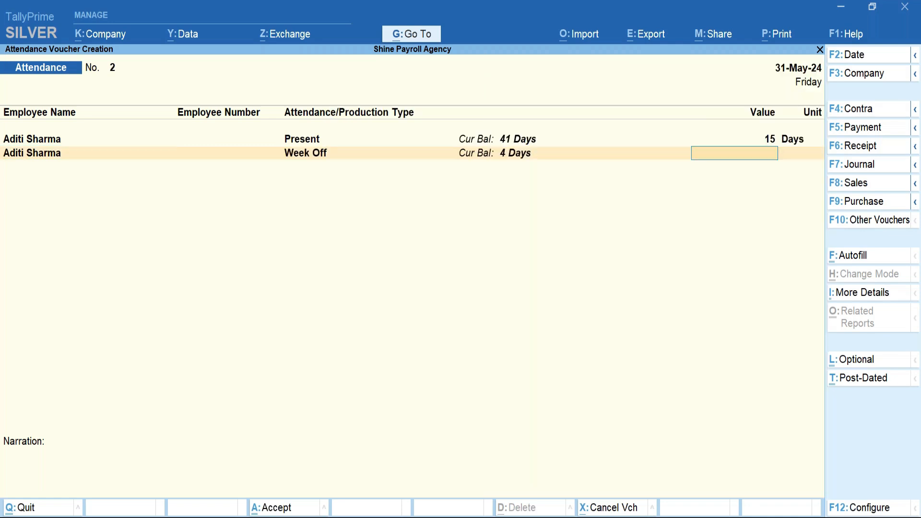
type("4")
key("Return")
key("Return")
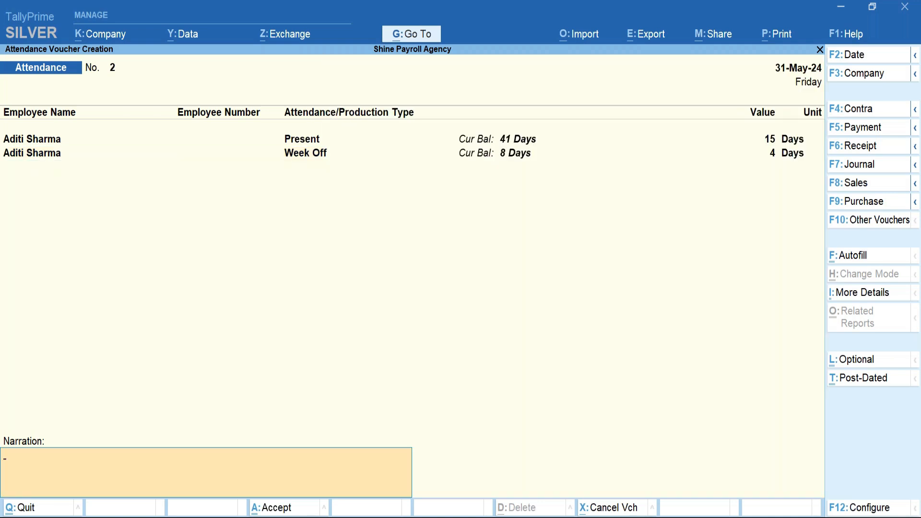
key("BackSpace")
key("Return")
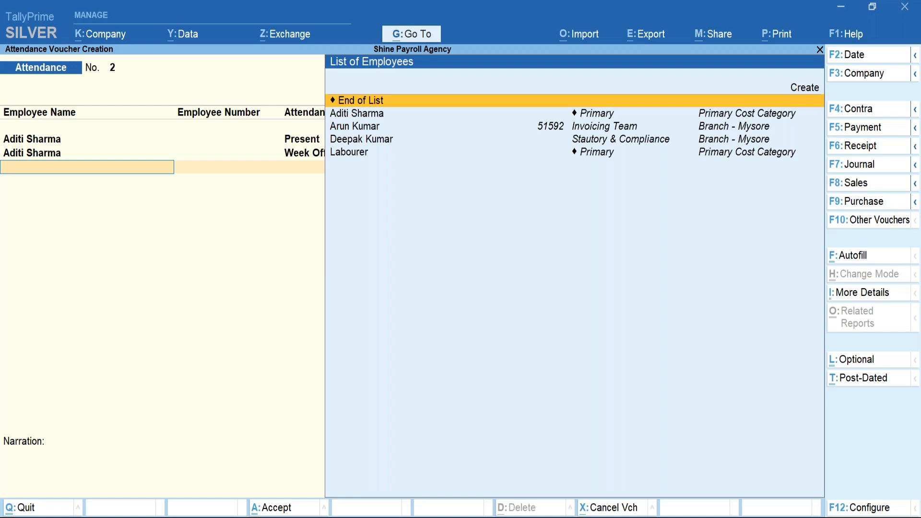
Add a third row of 12 Absent days for the same employee.
key("Down")
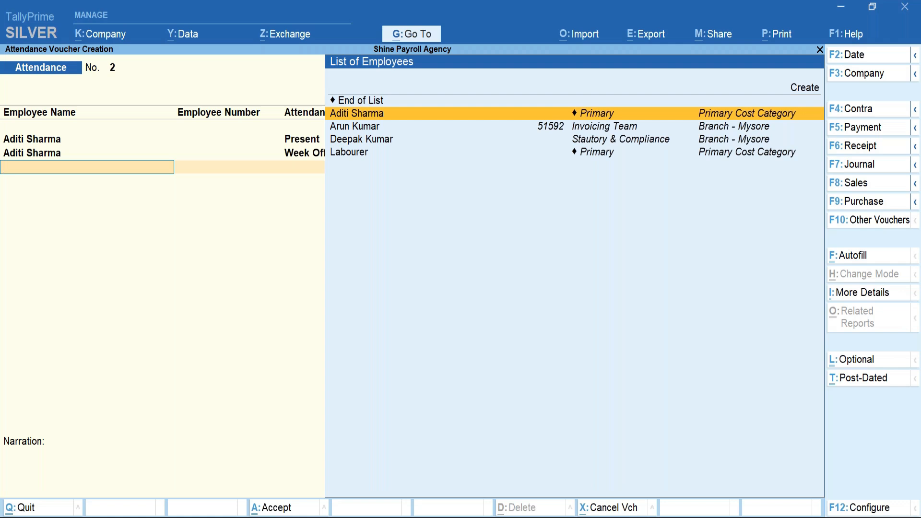
key("Return")
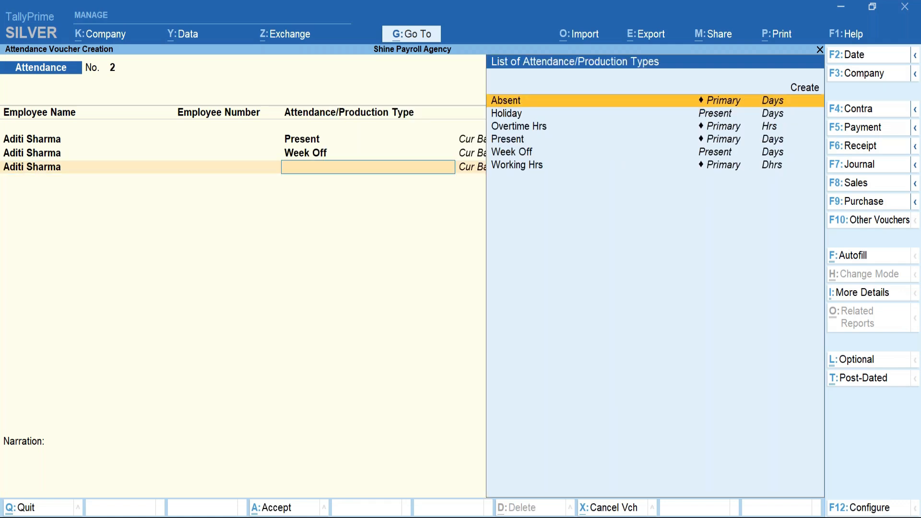
key("Return")
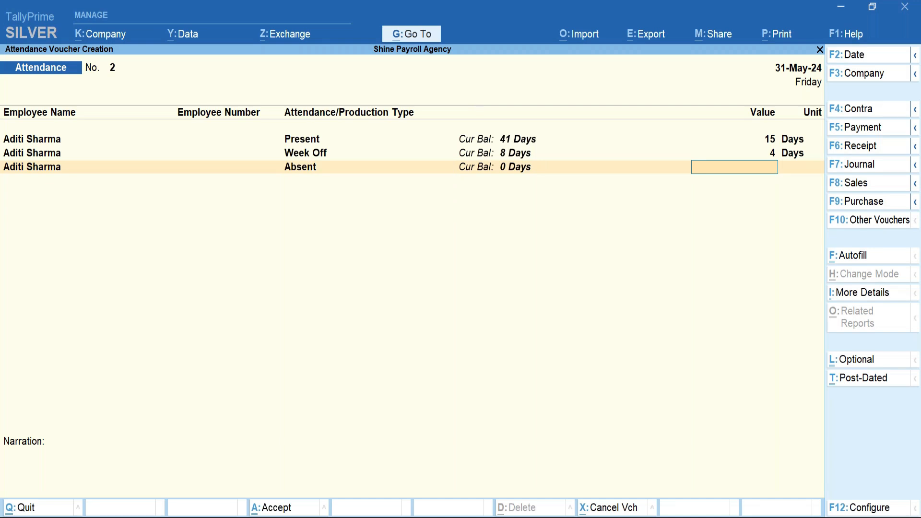
type("12")
key("Return")
Enter the narration 'Being attendance voucher entered' and save the attendance voucher.
key("Return")
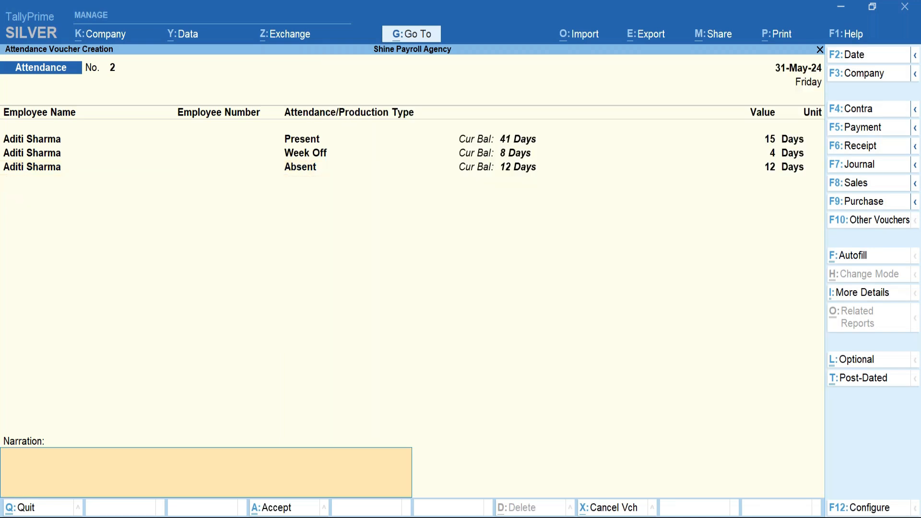
type("-")
key("BackSpace")
type("Being attendance voucher entered")
key("Return")
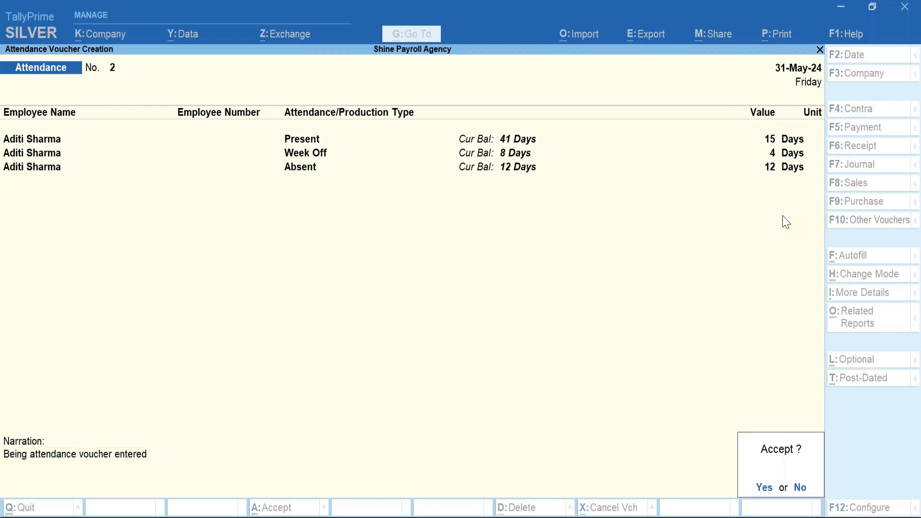
key("Return")
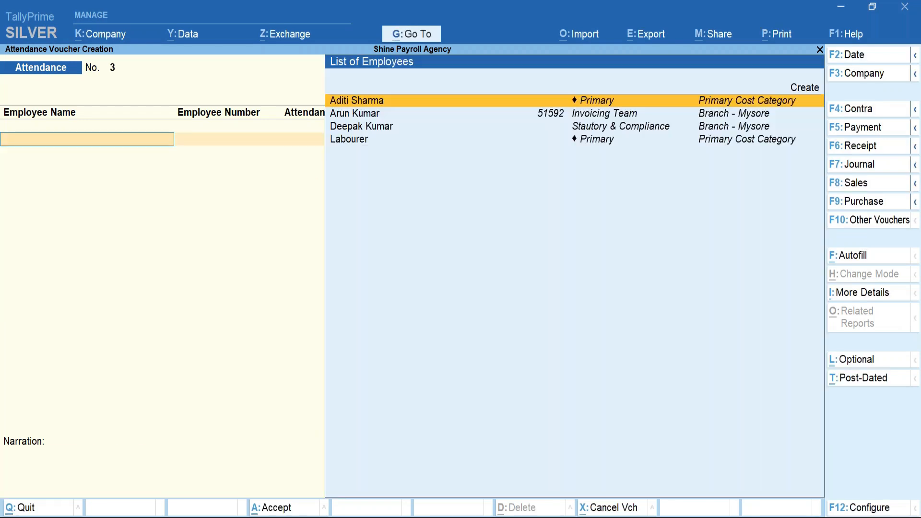
Start a Payroll voucher and choose Payroll Autofill to process Salary.
left_click(862, 222)
key("Down")
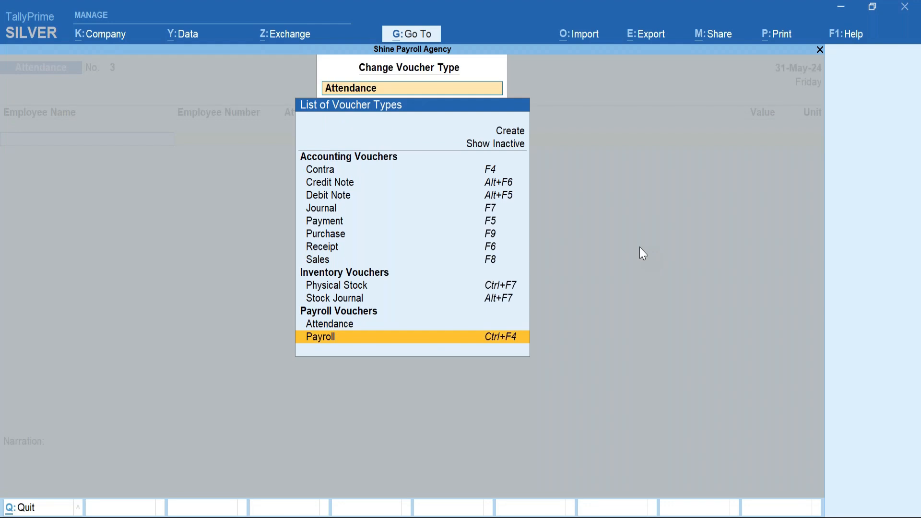
key("Return")
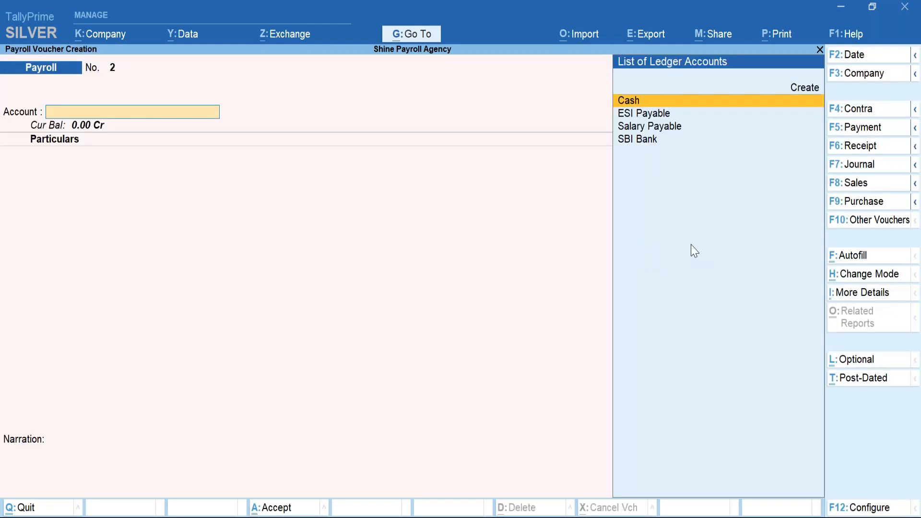
left_click(848, 255)
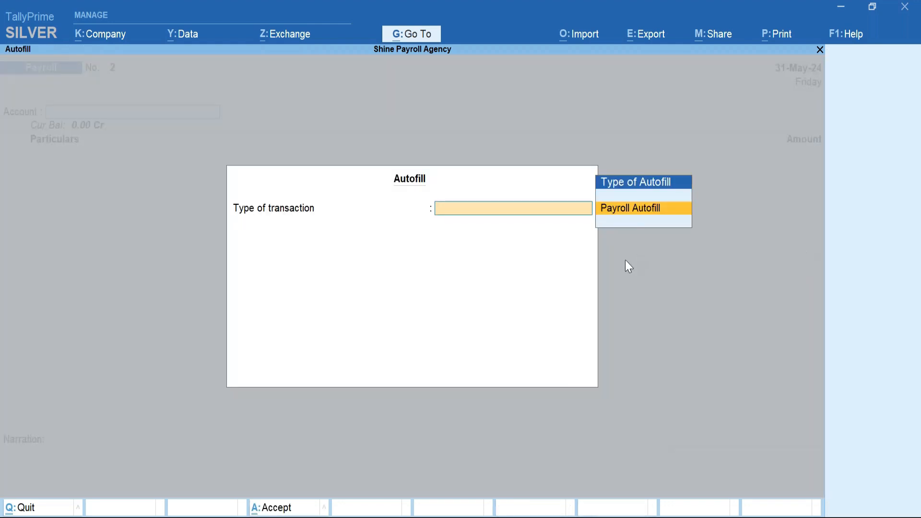
key("Return")
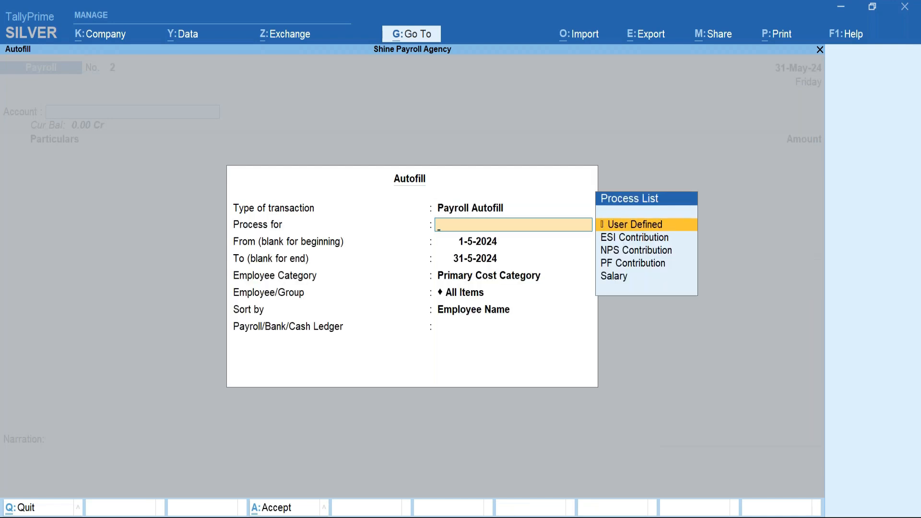
key("Down")
key("Down")
key("Down")
key("Down")
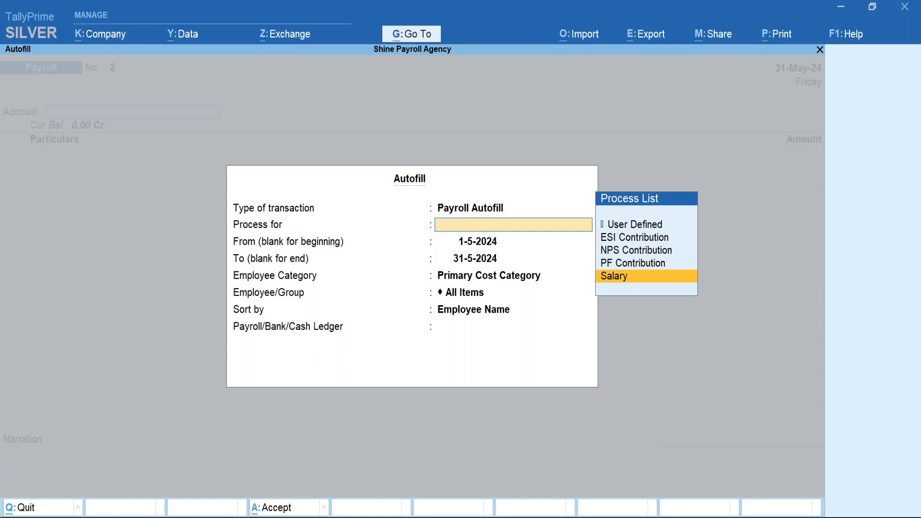
key("Return")
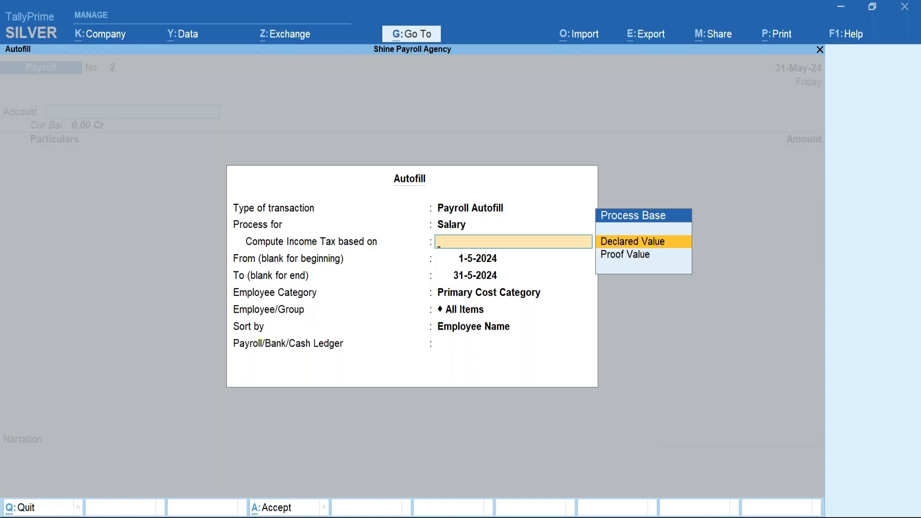
Autofill on declared values for 1-5-2024 to 31-5-2024 against Salary Payable, then save the voucher.
key("Return")
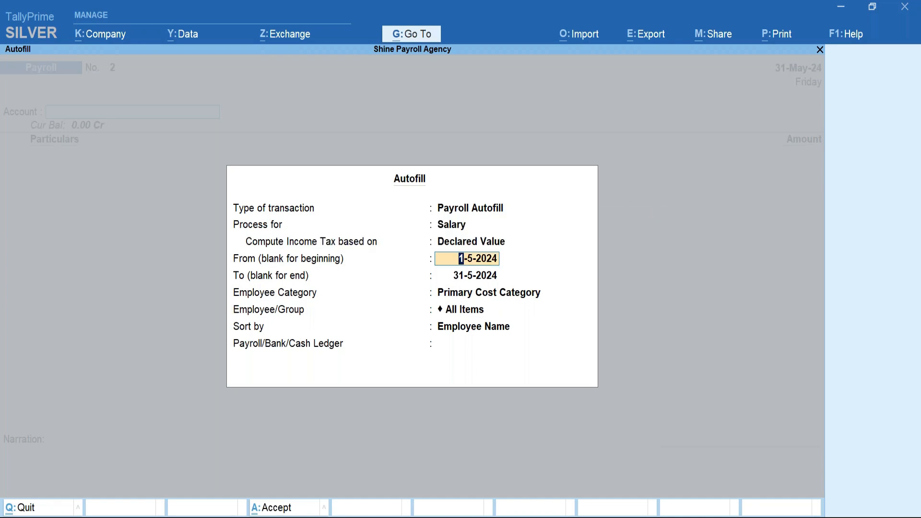
key("BackSpace")
key("Return")
key("Return")
key("Return")
key("Return")
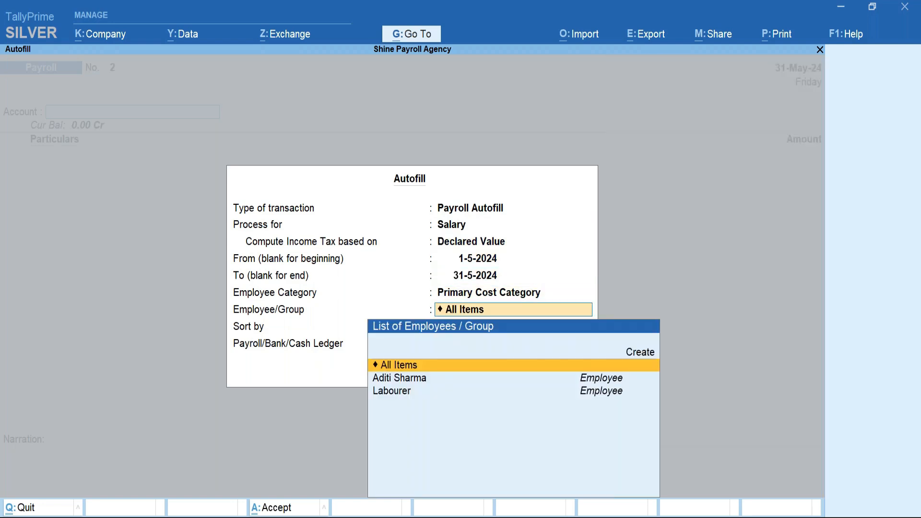
key("Down")
key("Return")
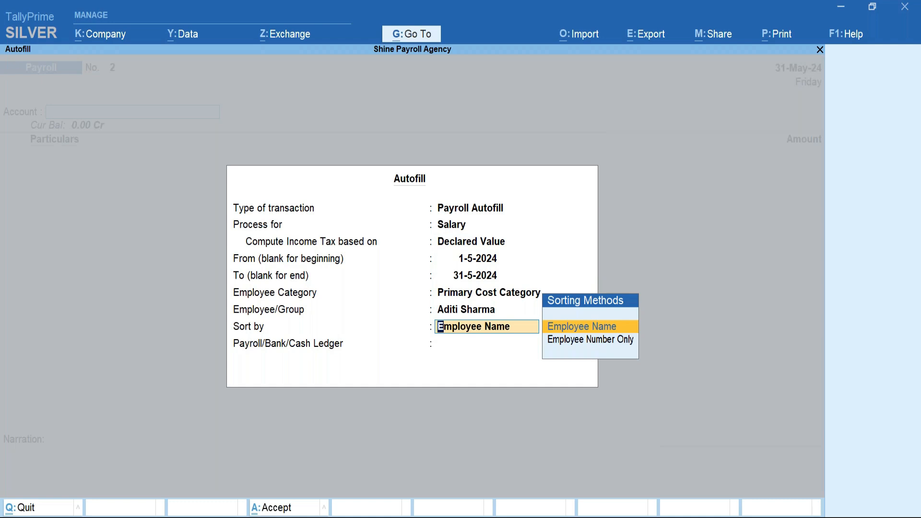
key("Return")
key("Down")
key("Down")
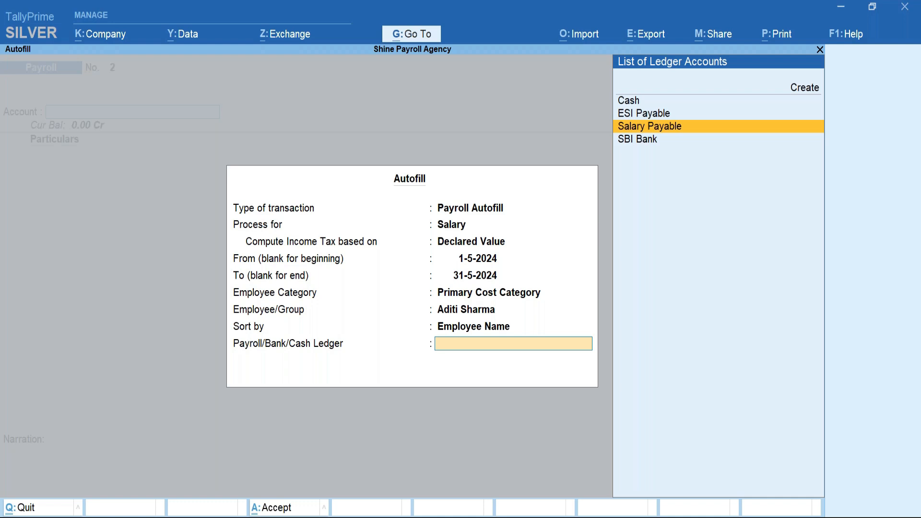
key("Return")
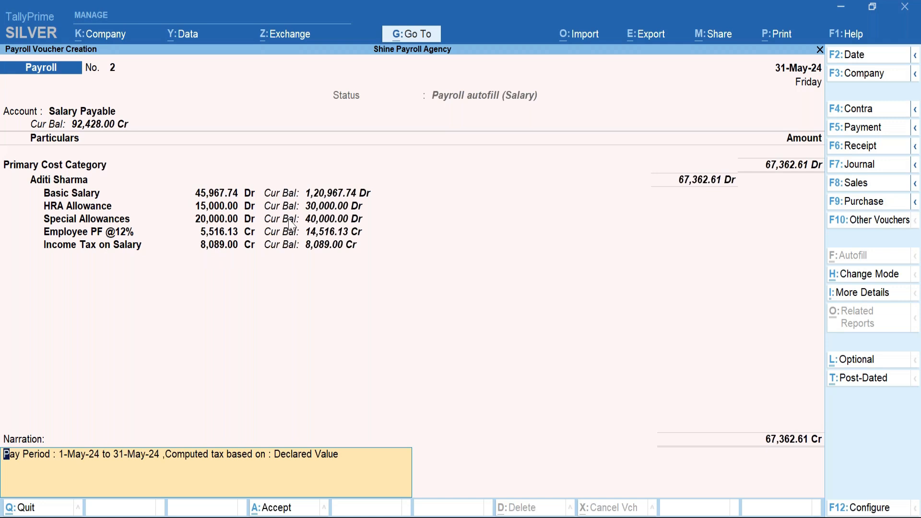
key("Return")
key("Return")
Quit voucher entry and go to Statutory Reports > Payroll Reports > Income Tax.
key("Escape")
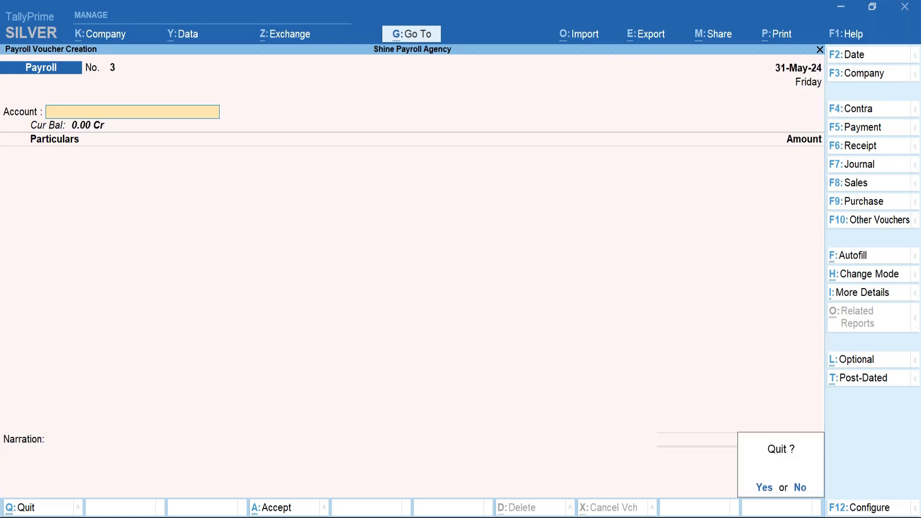
key("Return")
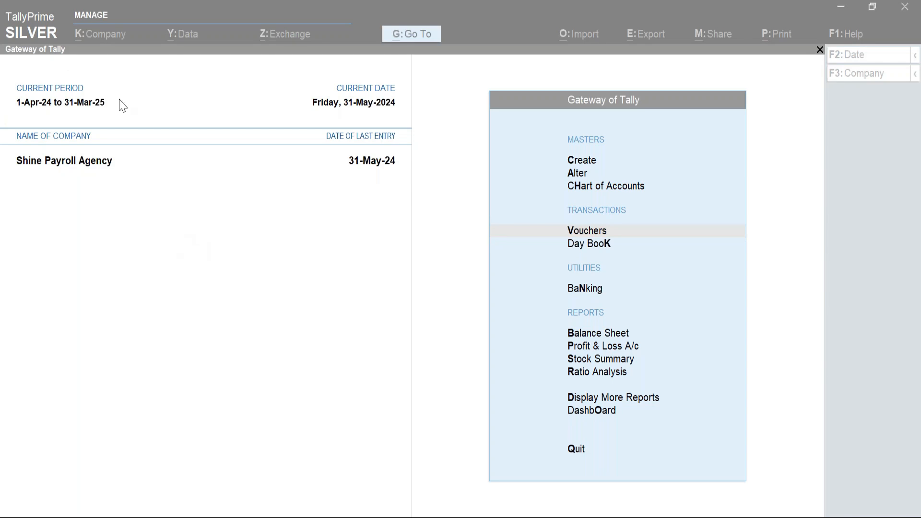
left_click(590, 398)
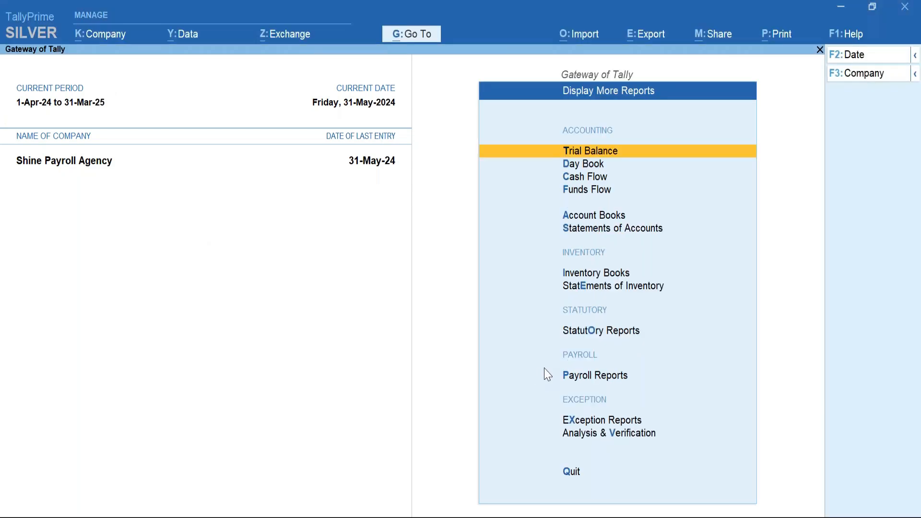
left_click(597, 333)
left_click(609, 295)
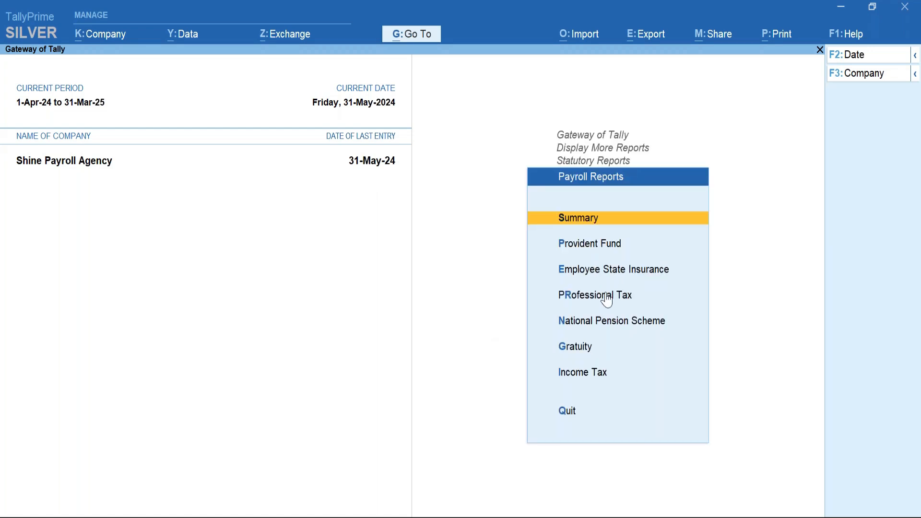
left_click(598, 372)
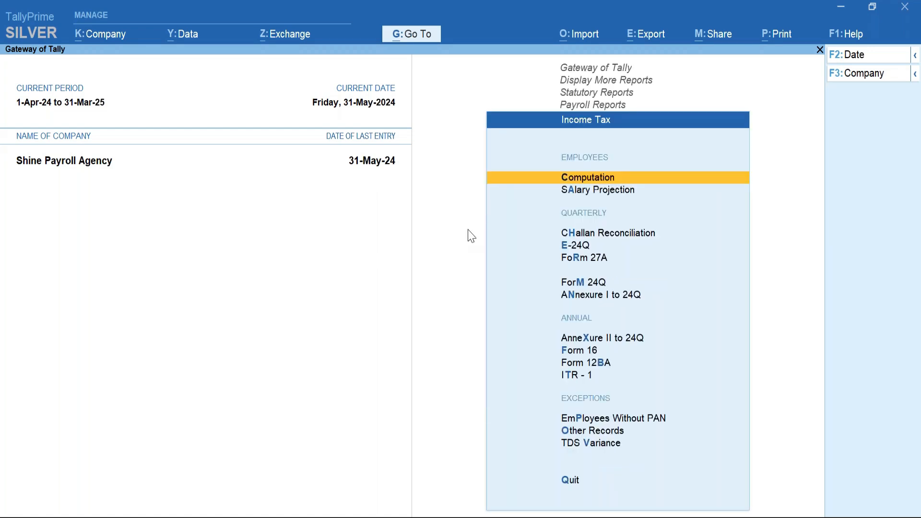
left_click(597, 183)
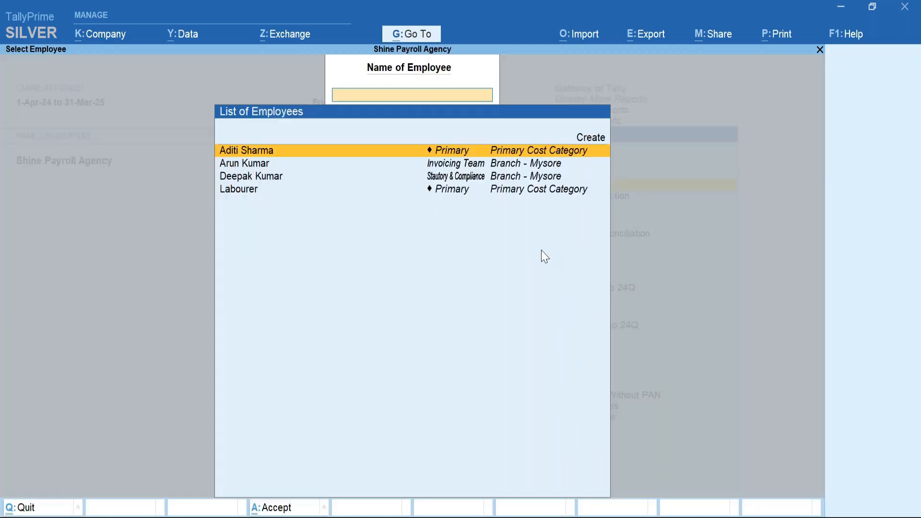
Show the employee's Salary Projection, checking May's 67,362.61 net earnings and basic salary.
key("Escape")
left_click(603, 196)
key("Return")
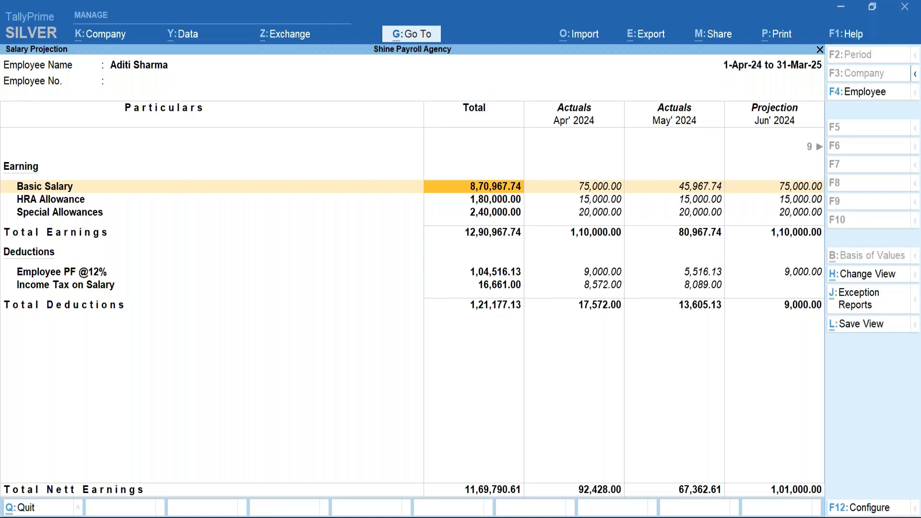
key("Right")
key("Right")
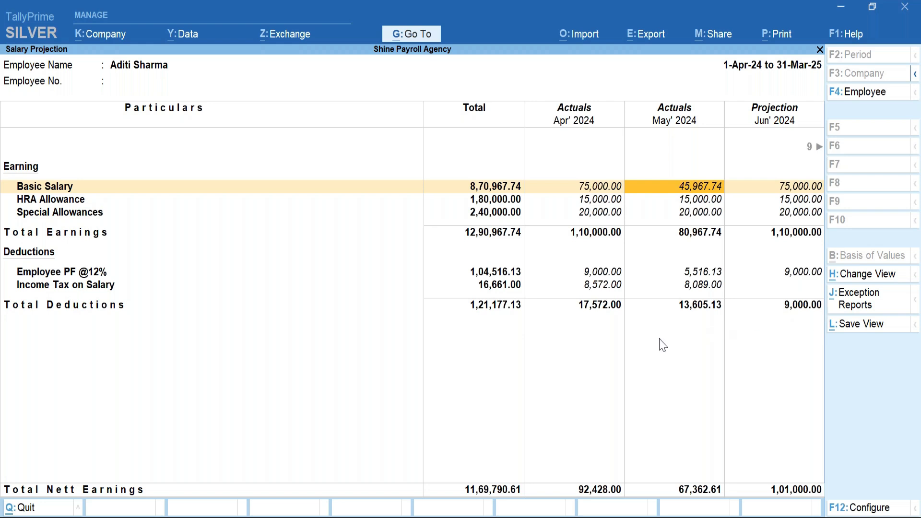
left_click(64, 55)
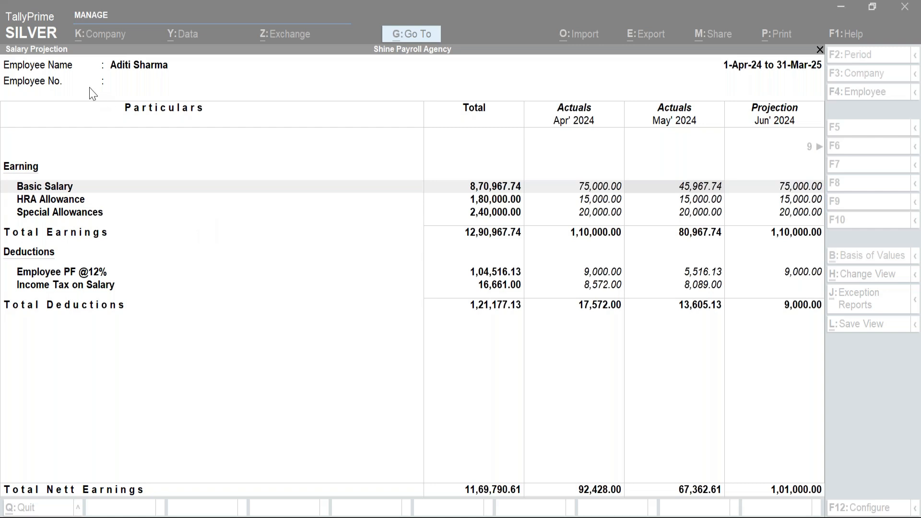
Refocus TallyPrime and start leaving the employee's Salary Projection report.
left_click(257, 333)
key("F4")
Open the Trial Balance and drill into Salary Payable's May vouchers under Current Liabilities.
key("Escape")
key("Escape")
key("Escape")
key("Escape")
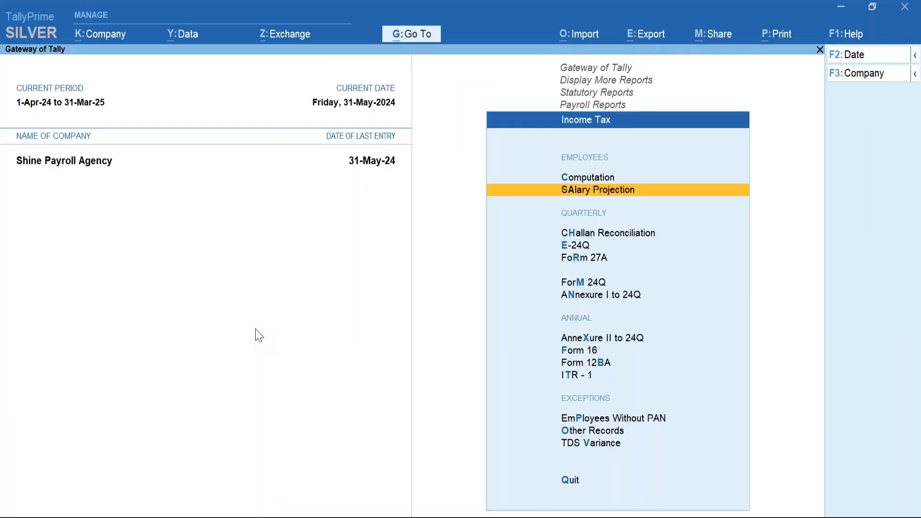
key("Escape")
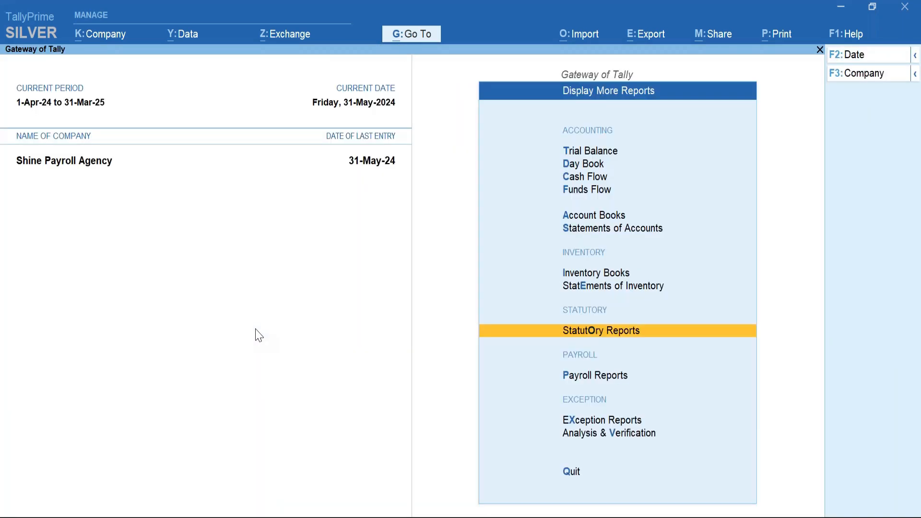
key("t")
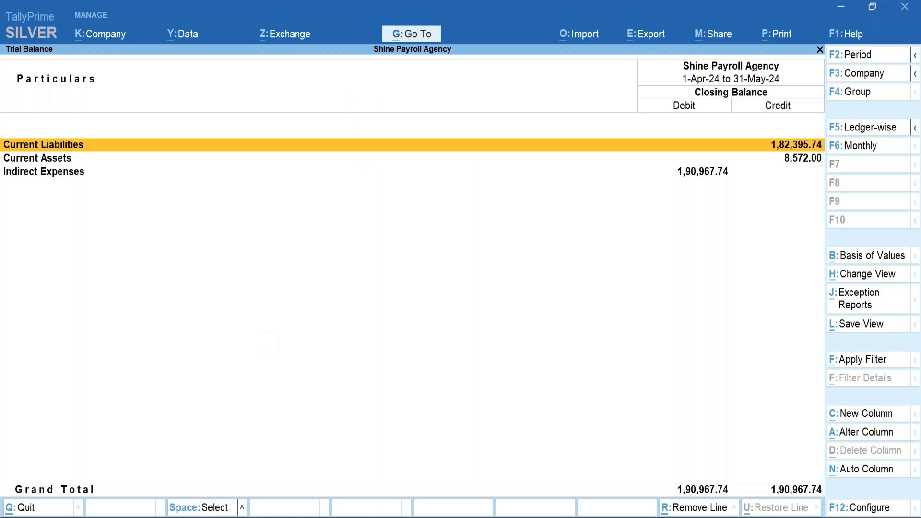
key("shift+Return")
key("Down")
key("Down")
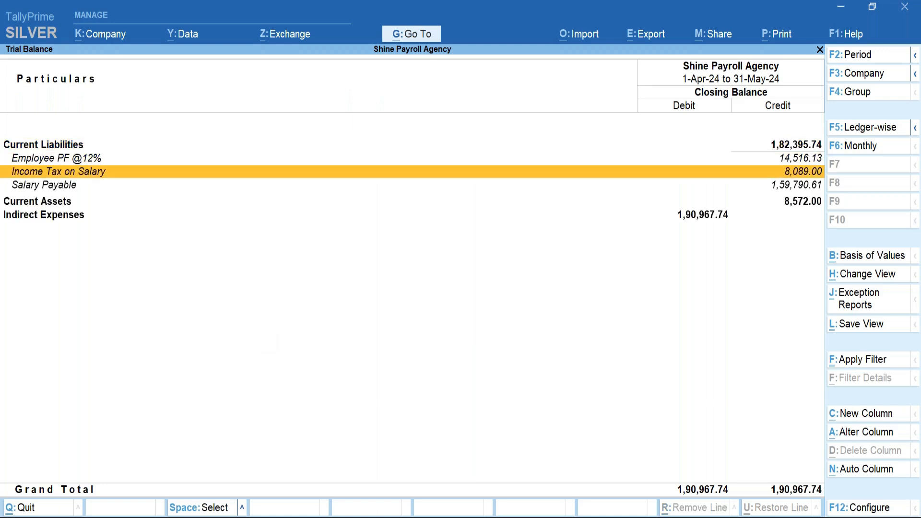
key("Down")
key("Return")
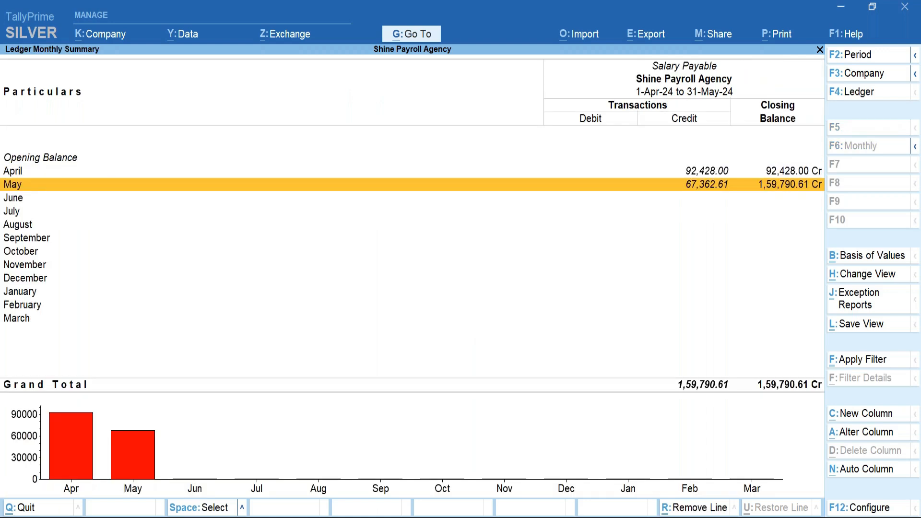
key("Return")
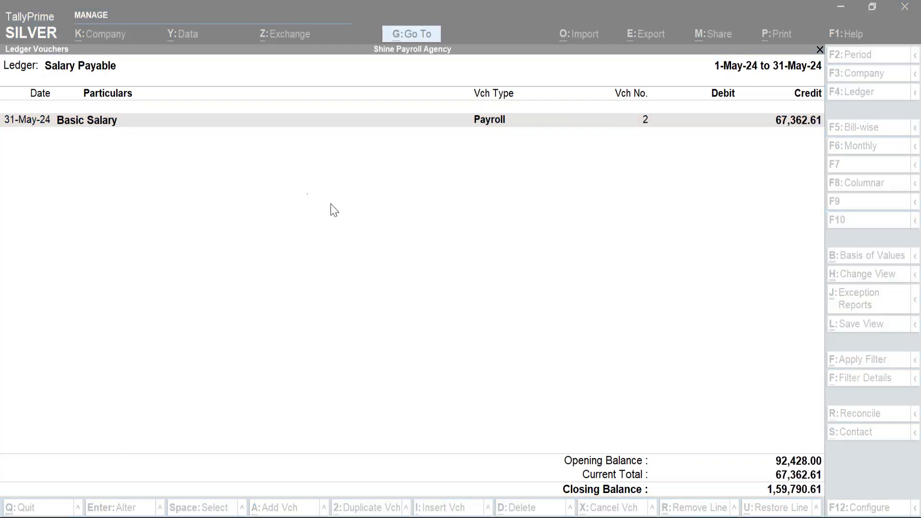
Reopen the Trial Balance, review Salary Payable's April vouchers, then return to the Gateway.
key("Escape")
key("Escape")
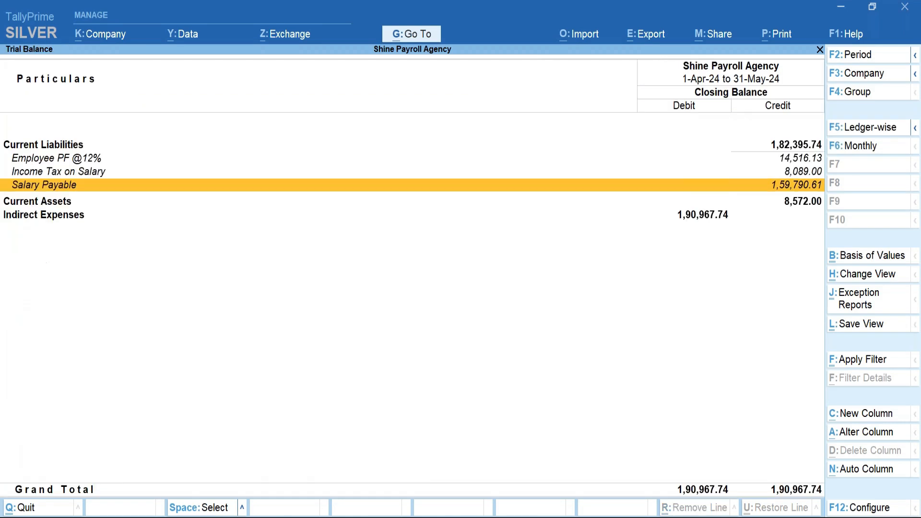
key("Escape")
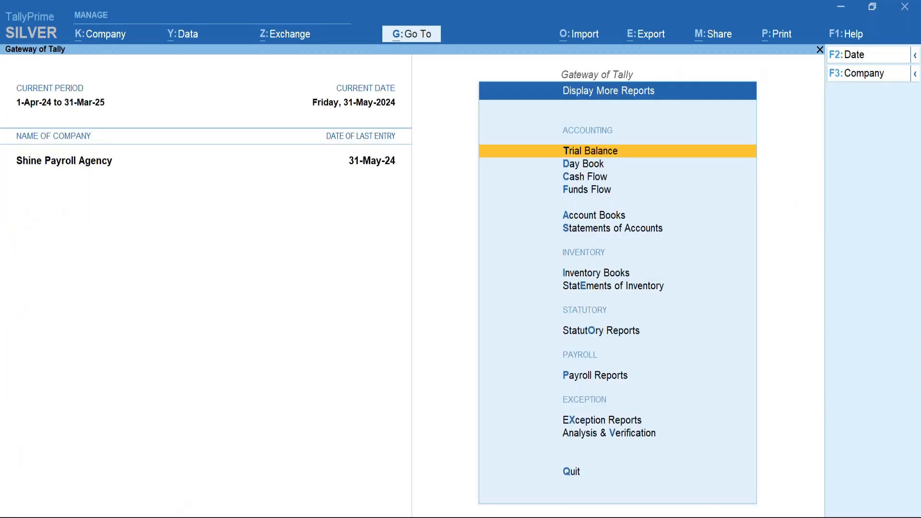
key("Return")
key("Down")
key("Up")
key("shift+Return")
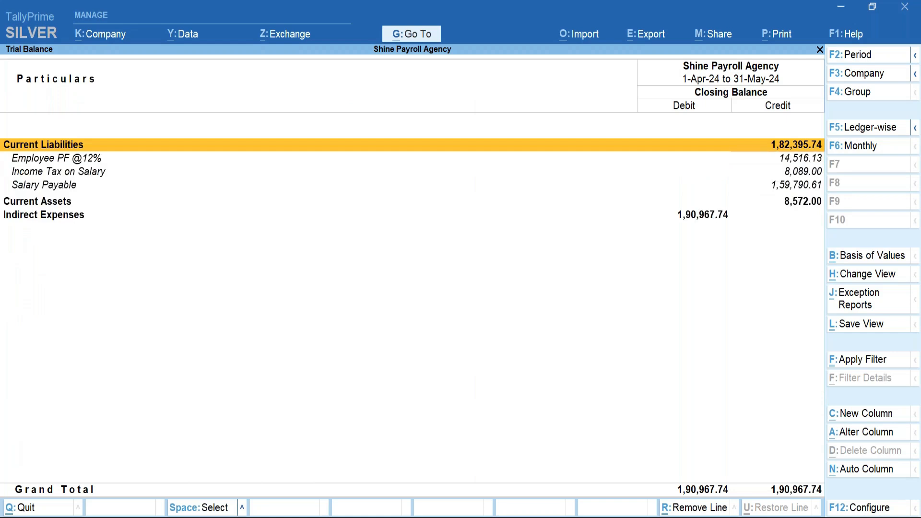
key("Down")
key("Down")
key("Down")
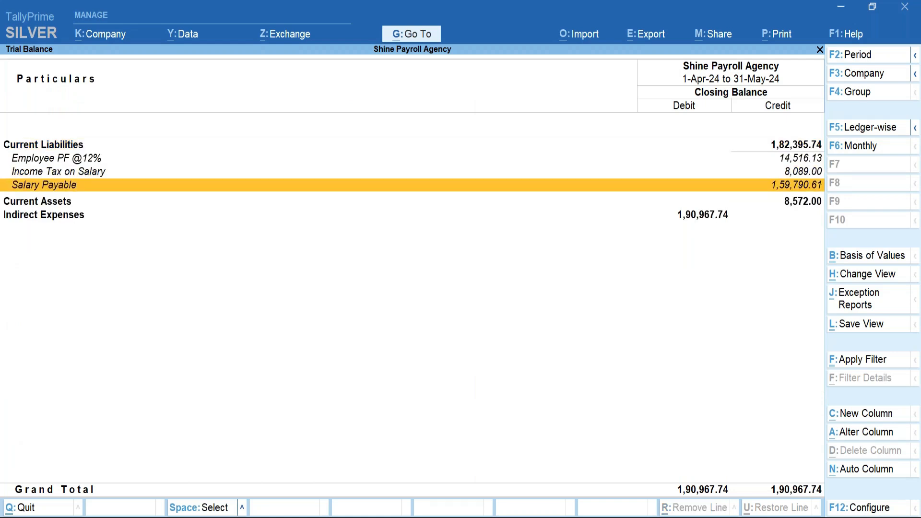
key("Return")
key("Up")
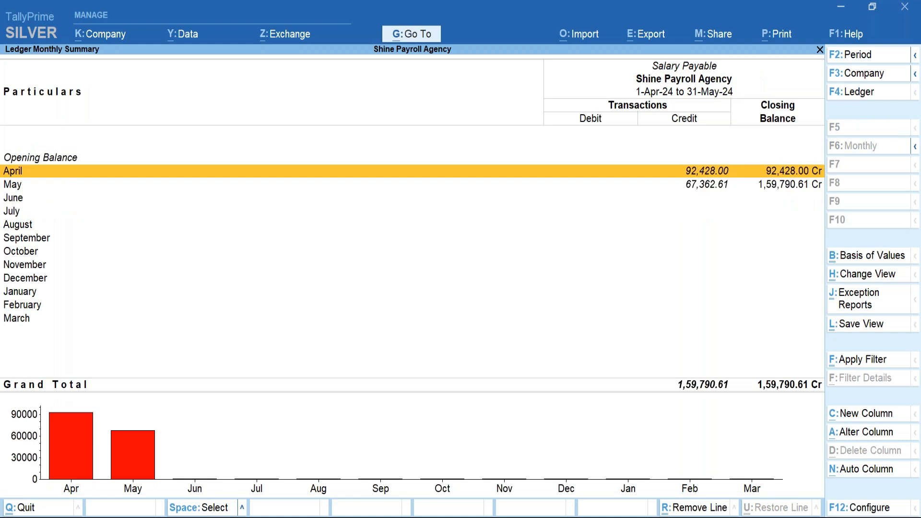
key("Return")
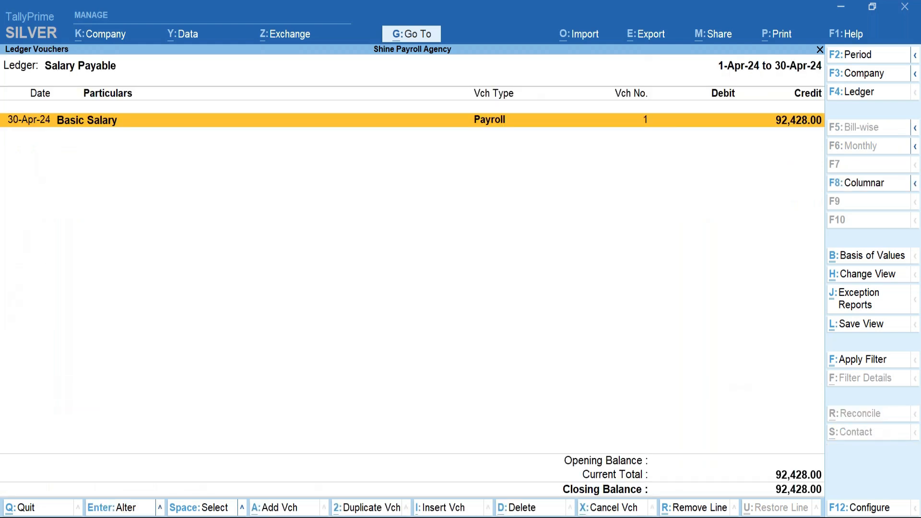
key("Escape")
key("Escape")
key("Escape")
key("Escape")
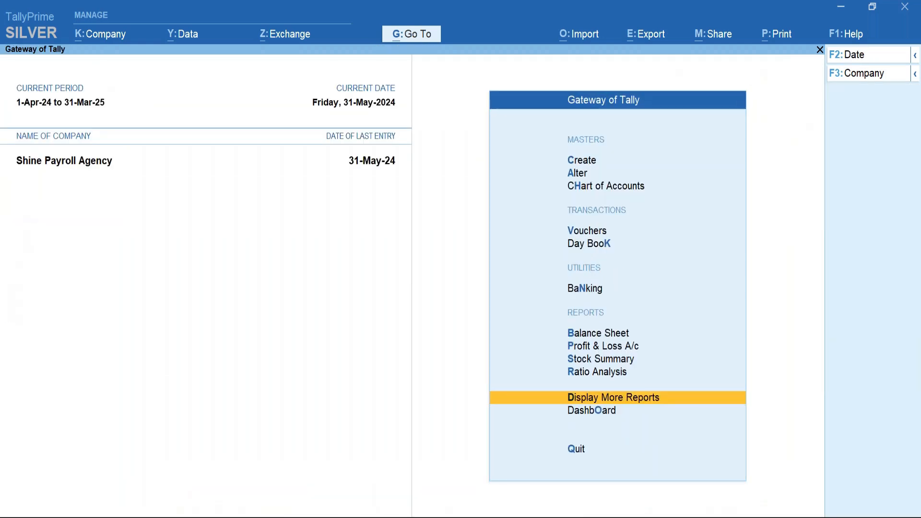
key("ctrl+F4")
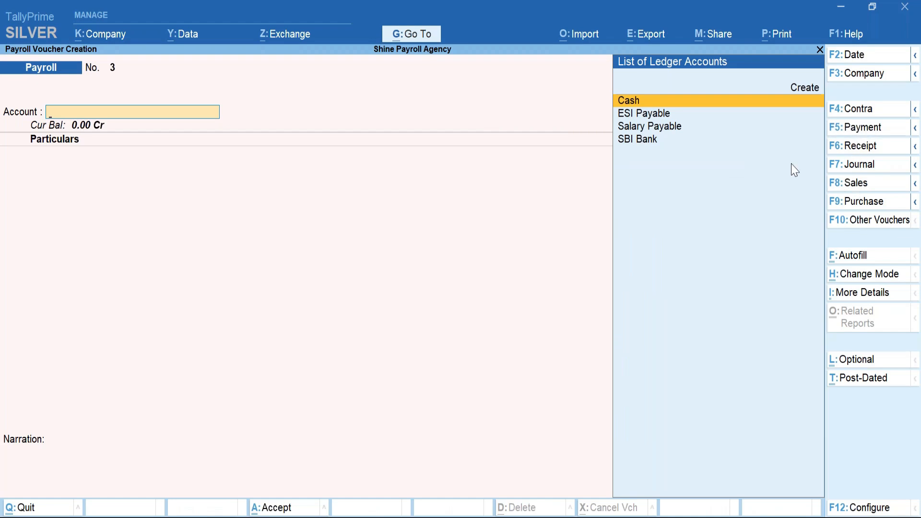
Start a Payment voucher dated 7-May-24 and autofill Payroll Salary Payment for 1-4-2024 to 30-4-2024.
key("F5")
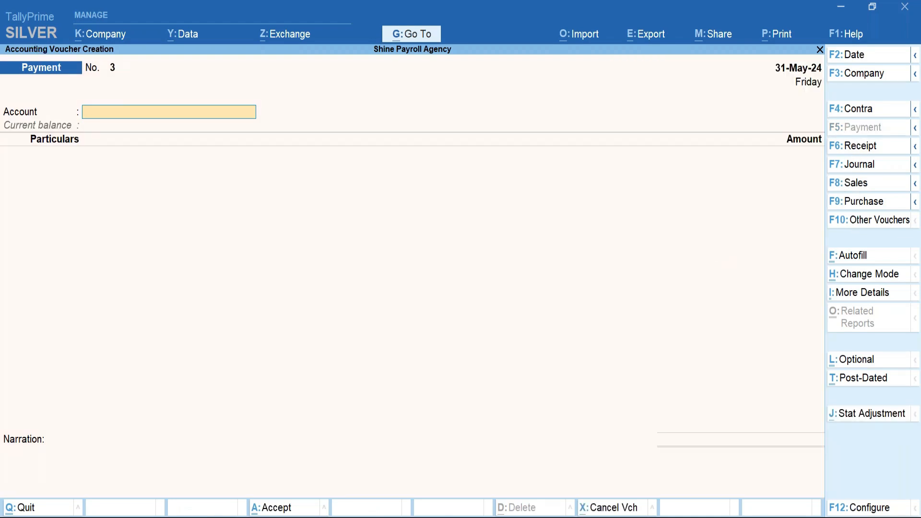
key("F2")
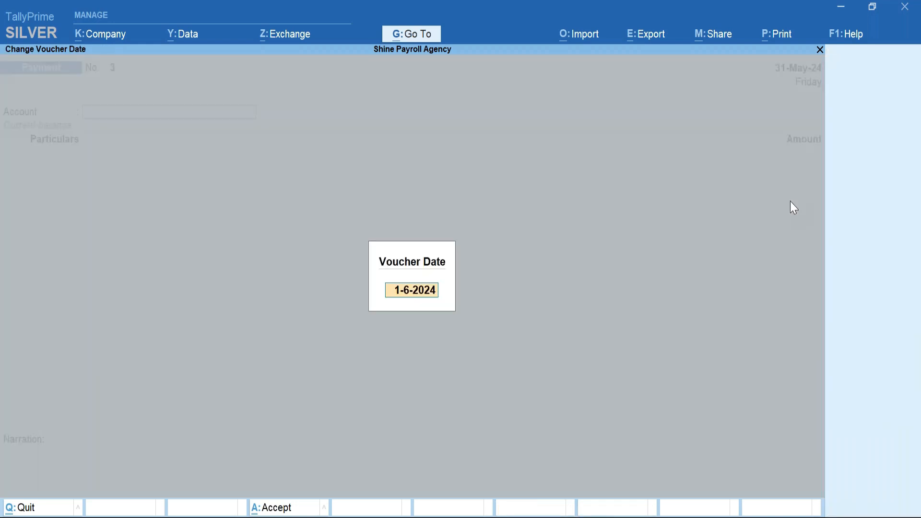
type("7may")
key("Return")
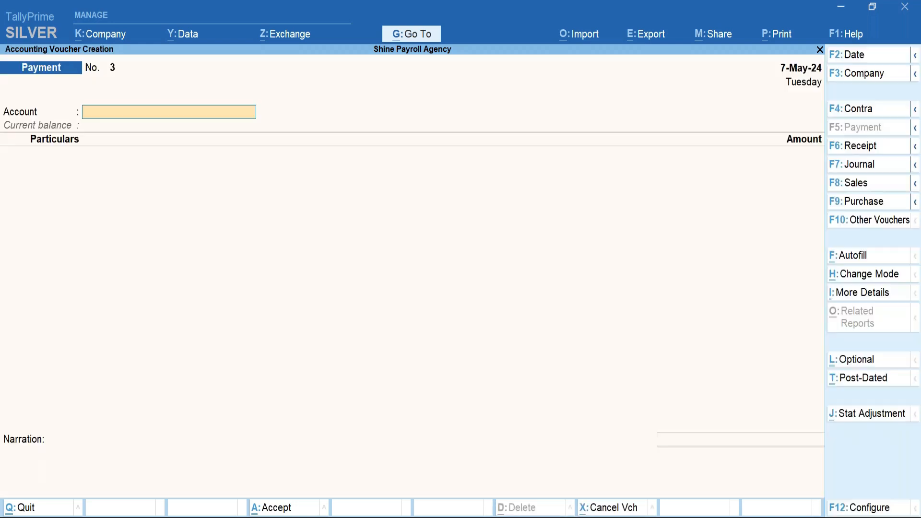
left_click(850, 256)
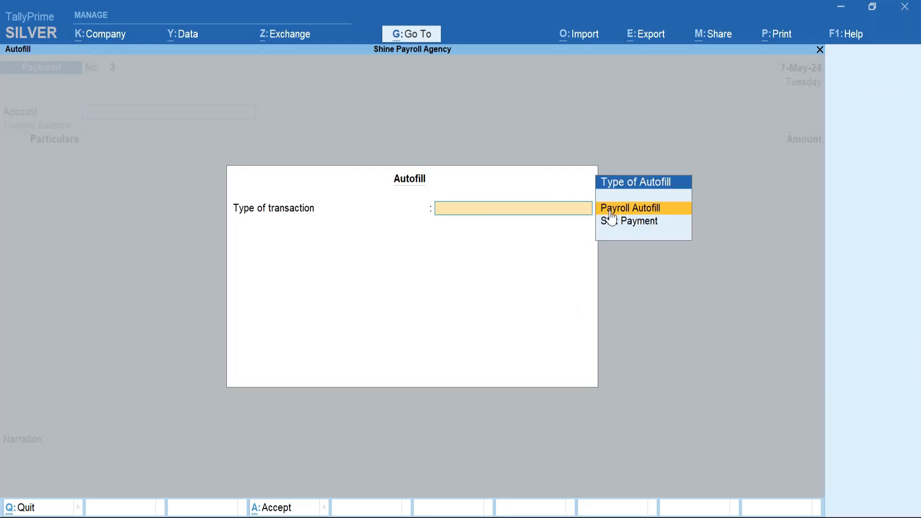
key("Return")
key("Return")
type("apr")
key("Return")
type("apr")
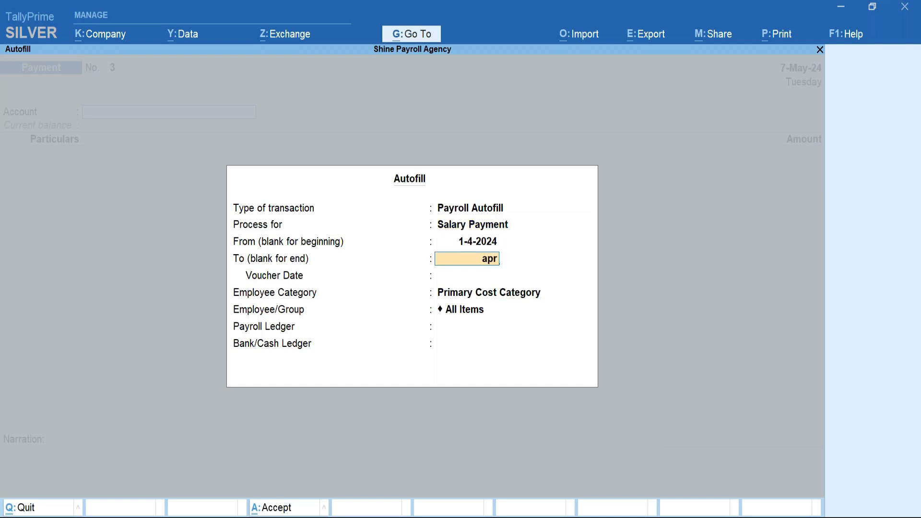
key("Return")
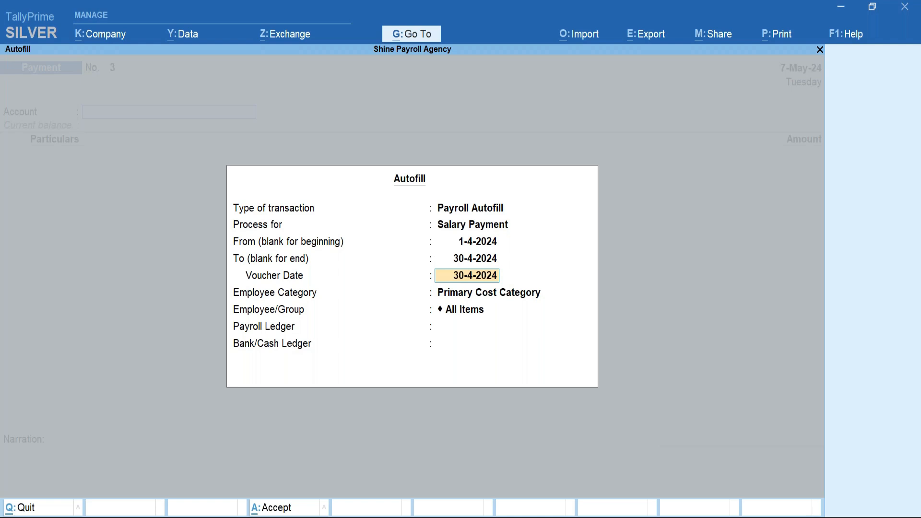
type("7may")
Pay the employee 92,428.00 from SBI Bank against Salary Payable and save voucher 3.
key("Return")
key("Return")
key("Down")
key("Return")
key("Down")
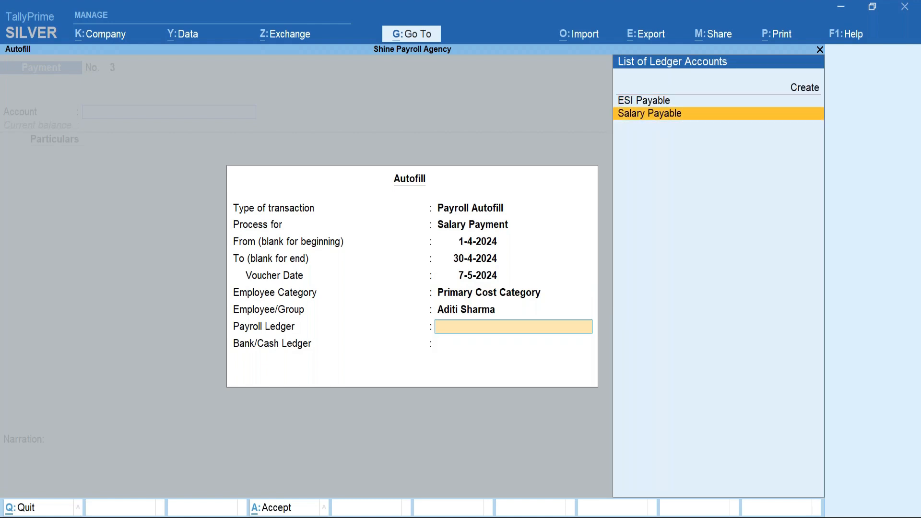
key("Return")
key("Down")
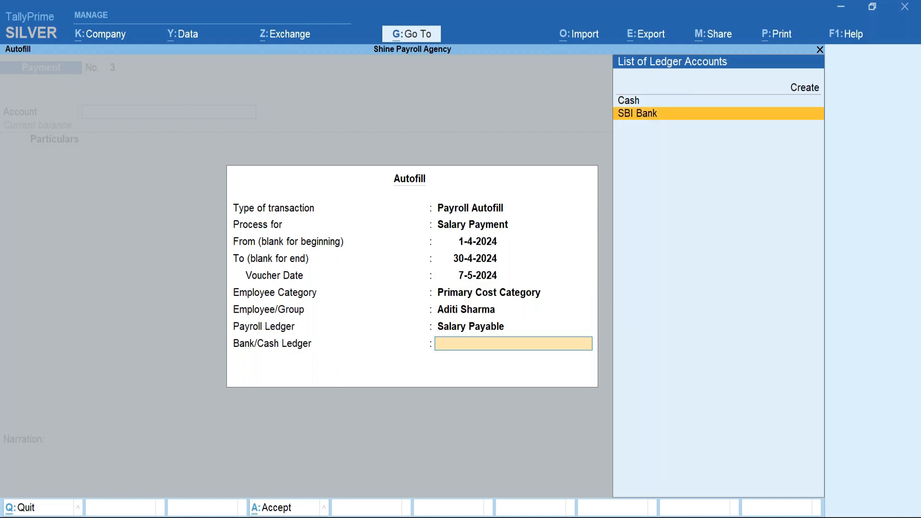
key("Return")
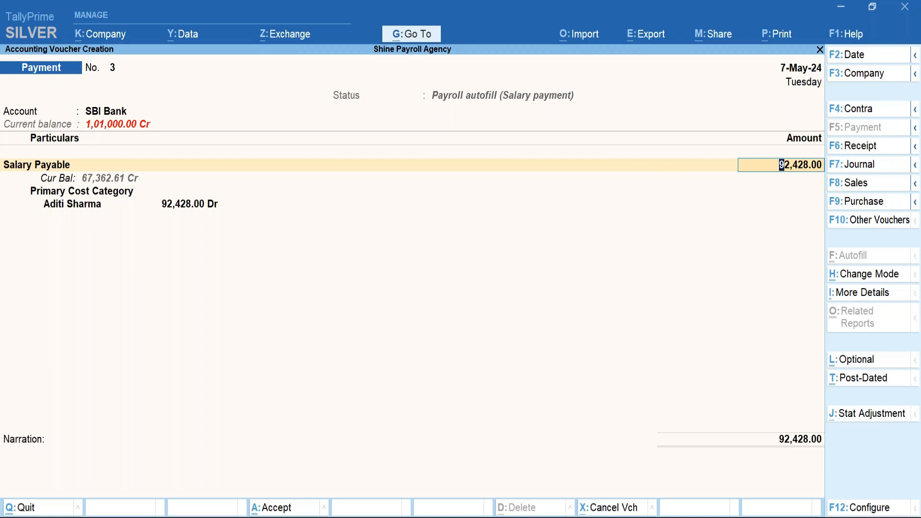
key("ctrl+a")
Quit voucher entry and reopen the Trial Balance from Display More Reports.
key("Escape")
key("y")
key("d")
key("Return")
key("Down")
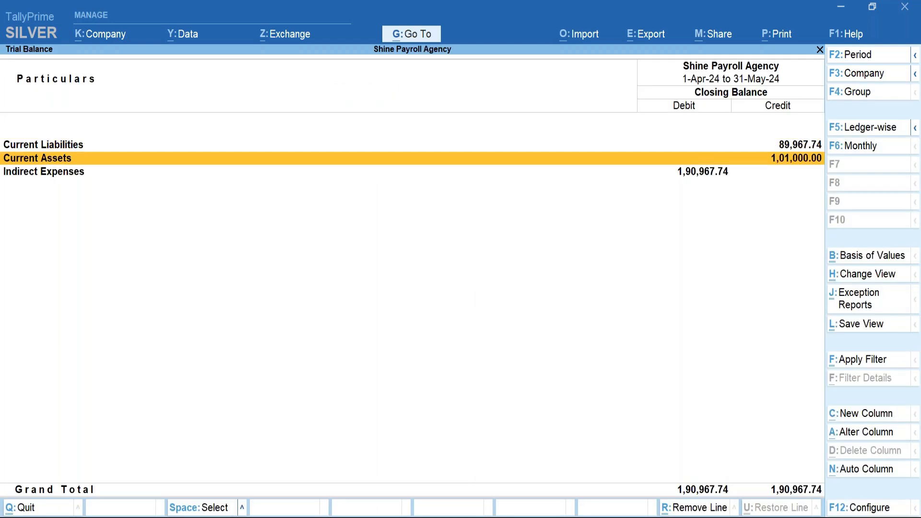
Expand Current Liabilities and open Salary Payable's monthly summary.
key("Up")
key("shift+Return")
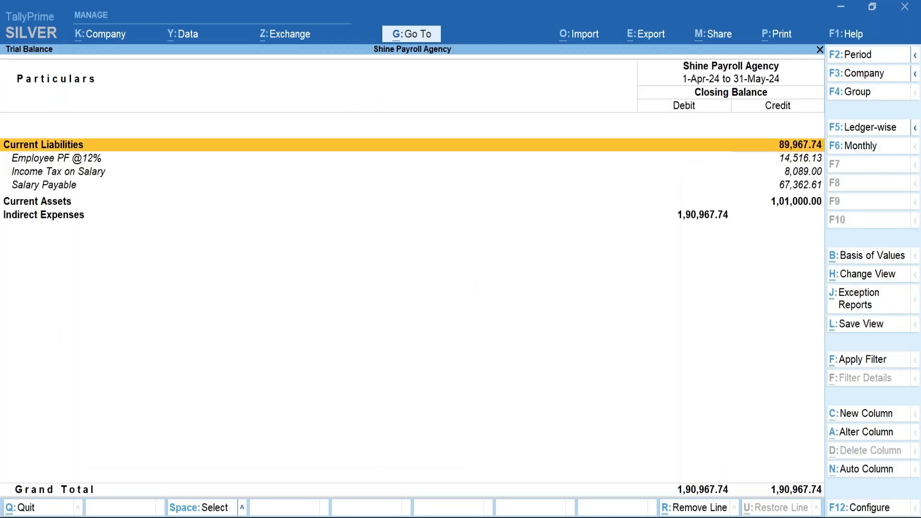
key("Down")
key("Down")
key("Down")
key("Return")
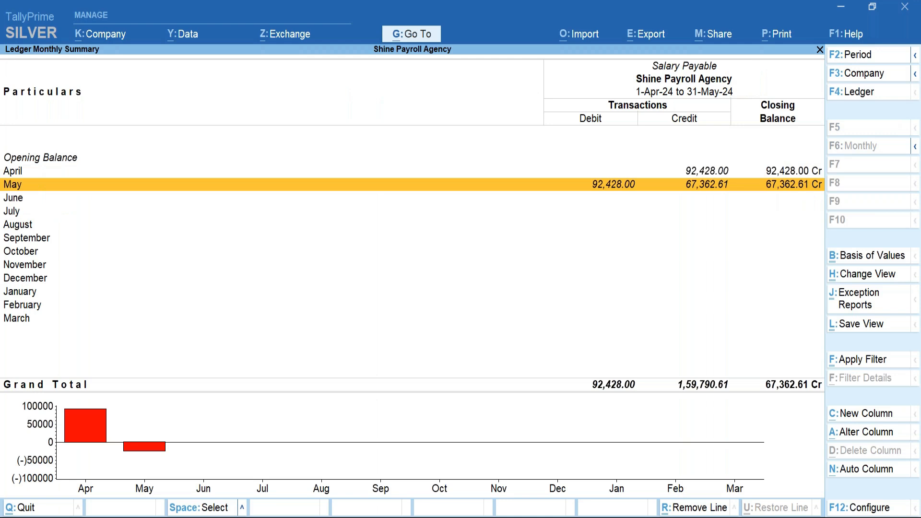
key("Up")
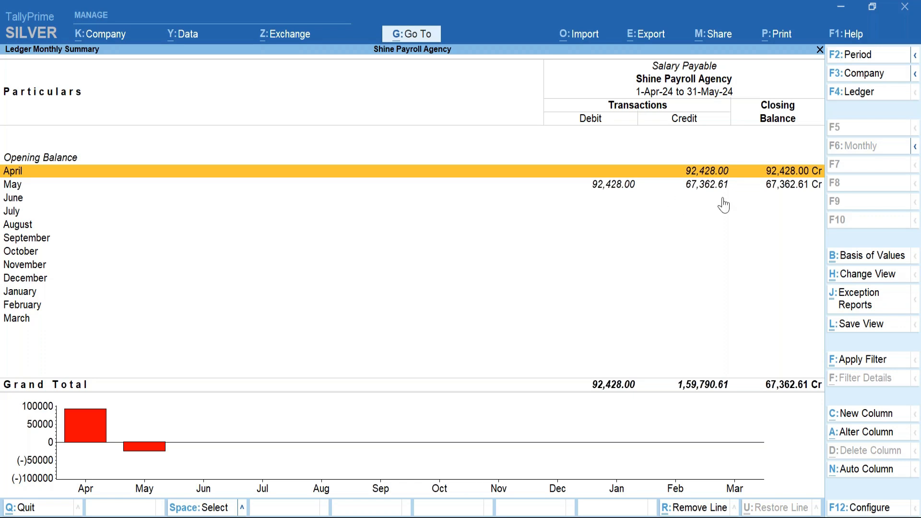
Back in the Trial Balance, expand Indirect Expenses and highlight Basic Salary (1,20,967.74).
left_click(61, 56)
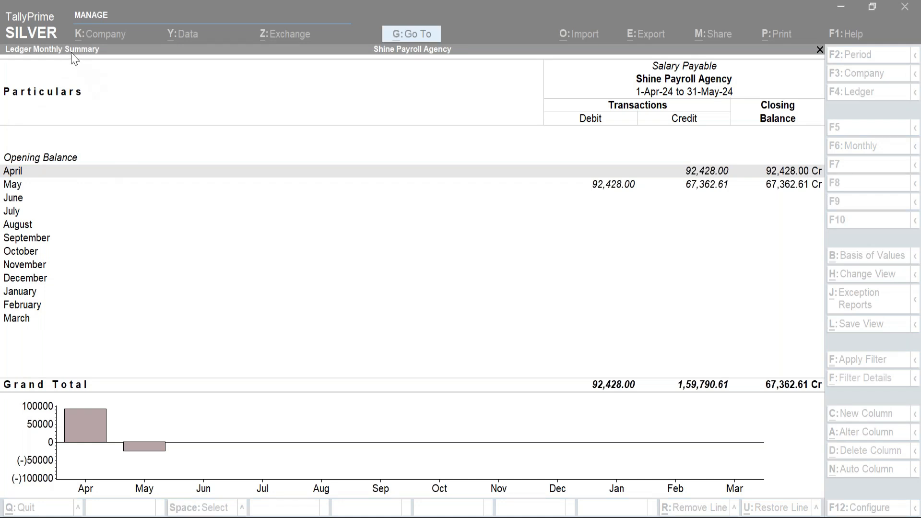
left_click(336, 253)
key("Escape")
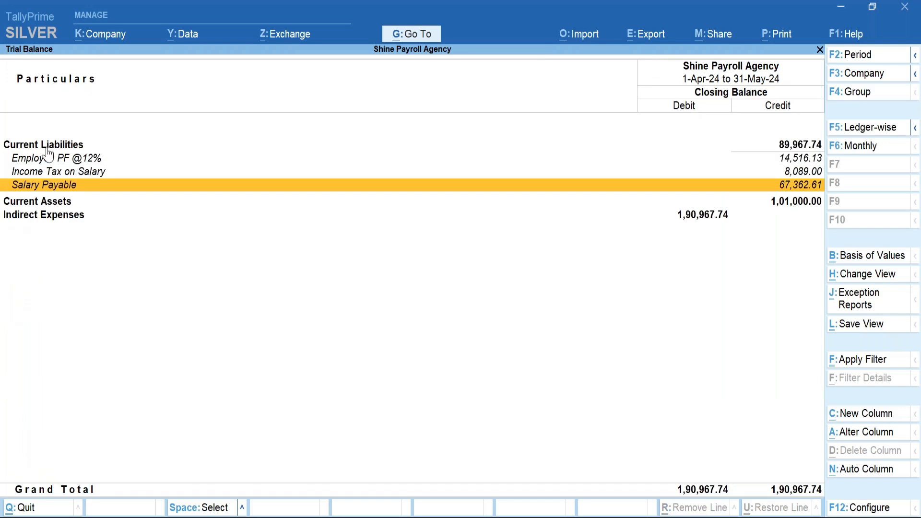
left_click(47, 215)
key("shift+Return")
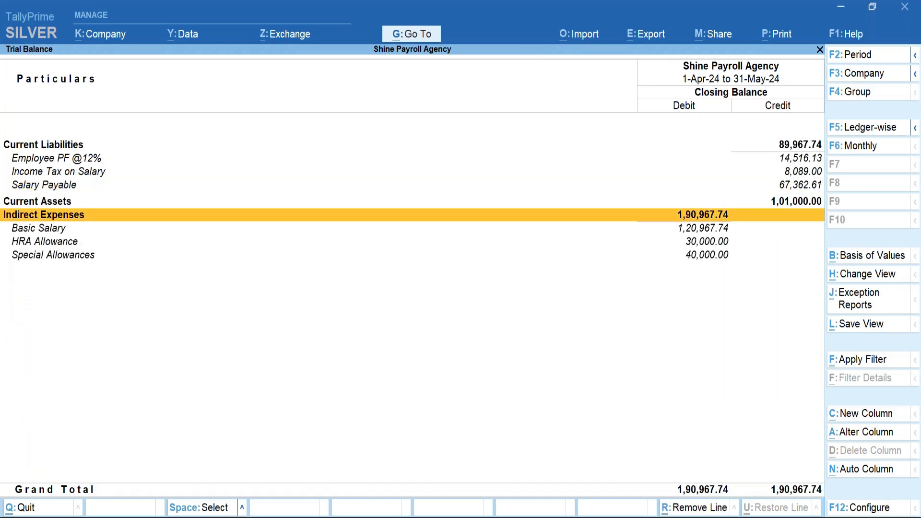
key("Down")
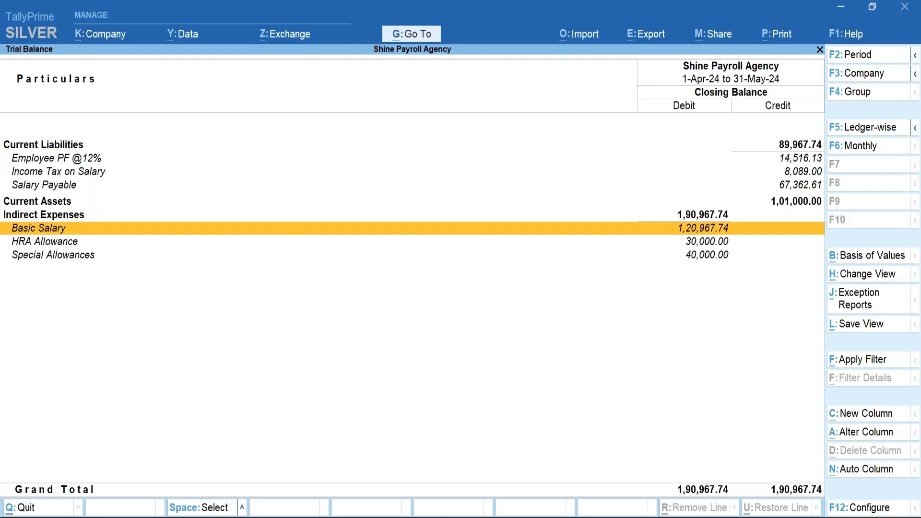
Open Basic Salary in Ledger Alteration, quit without changes, and close the Trial Balance.
key("ctrl+Return")
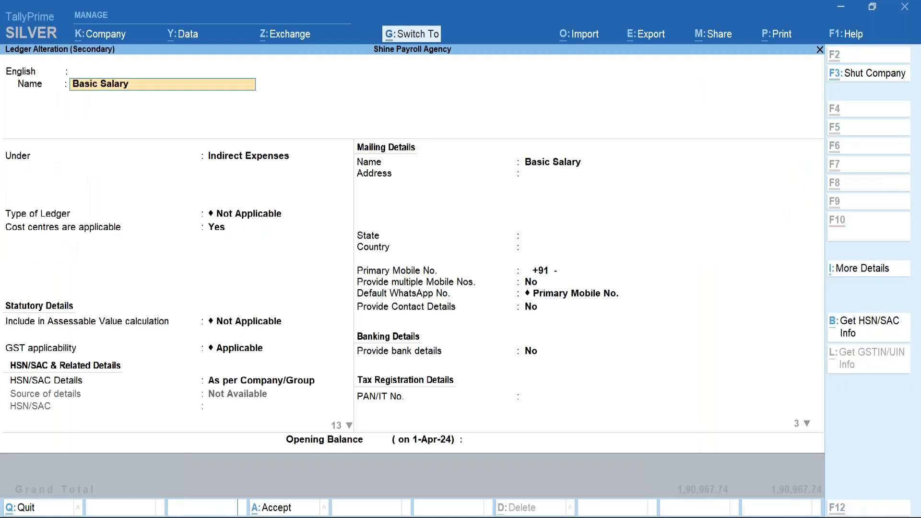
key("BackSpace")
key("Escape")
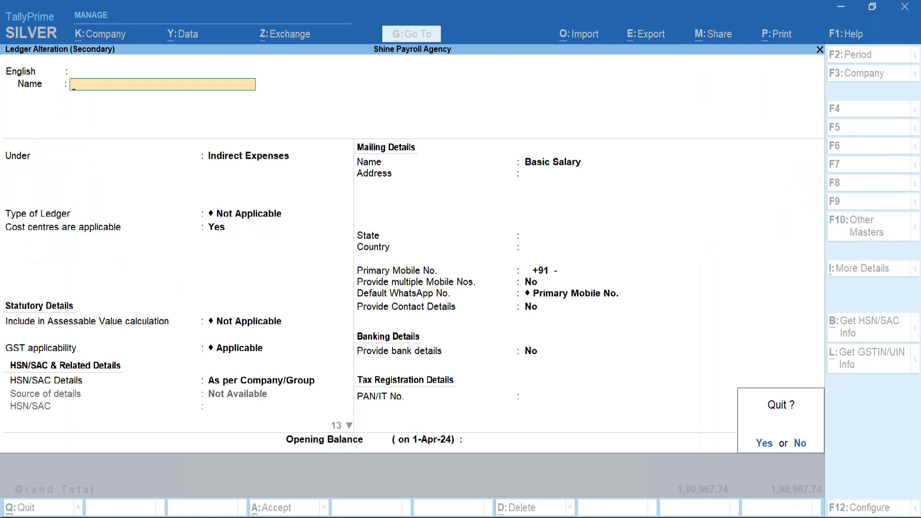
key("y")
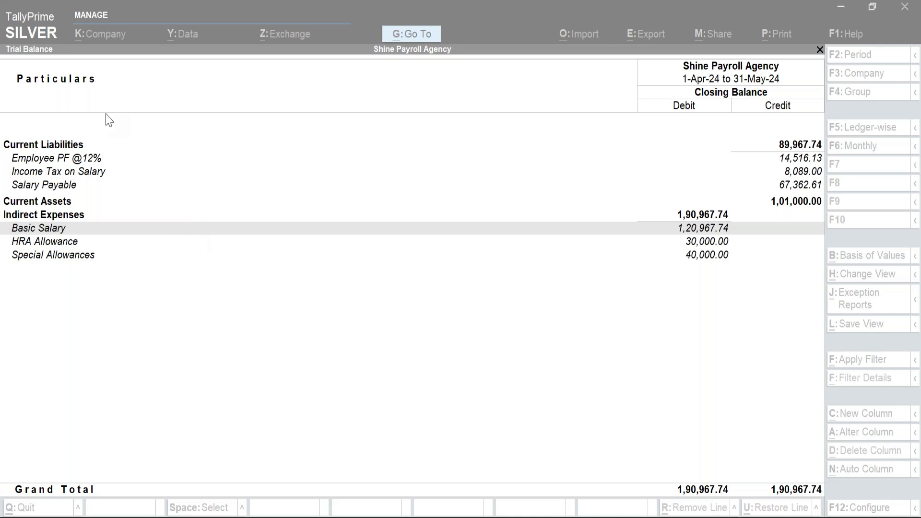
left_click(325, 376)
key("Escape")
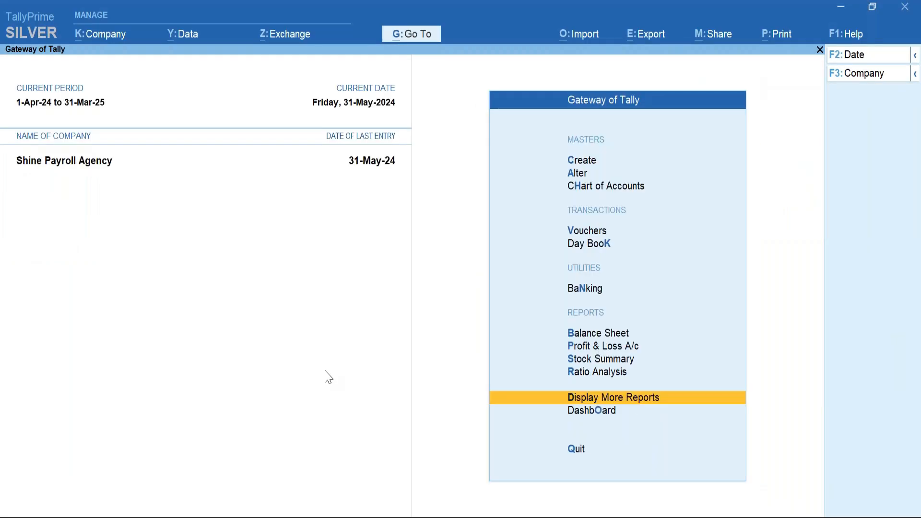
In Master Alteration, look through the ledger list and then the pay heads list.
key("Up")
key("Up")
key("Up")
key("Up")
key("Up")
key("Up")
key("Up")
key("Up")
key("Up")
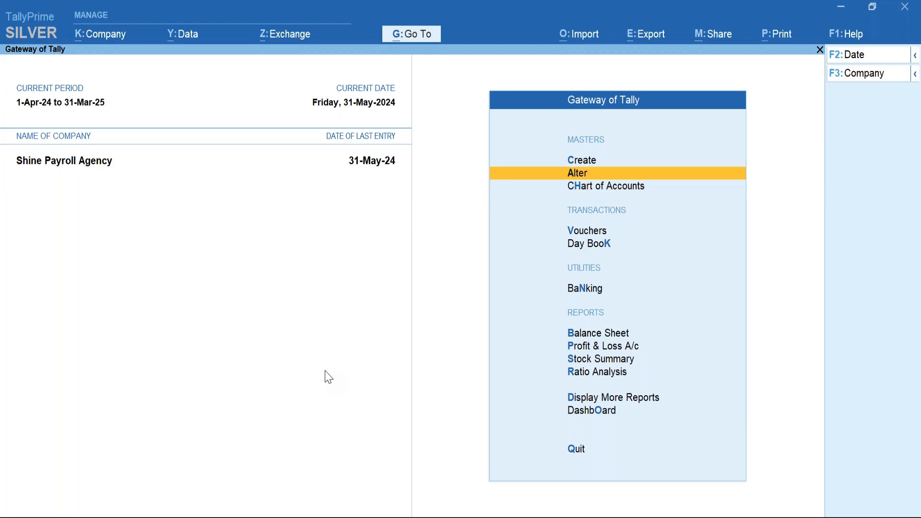
key("Return")
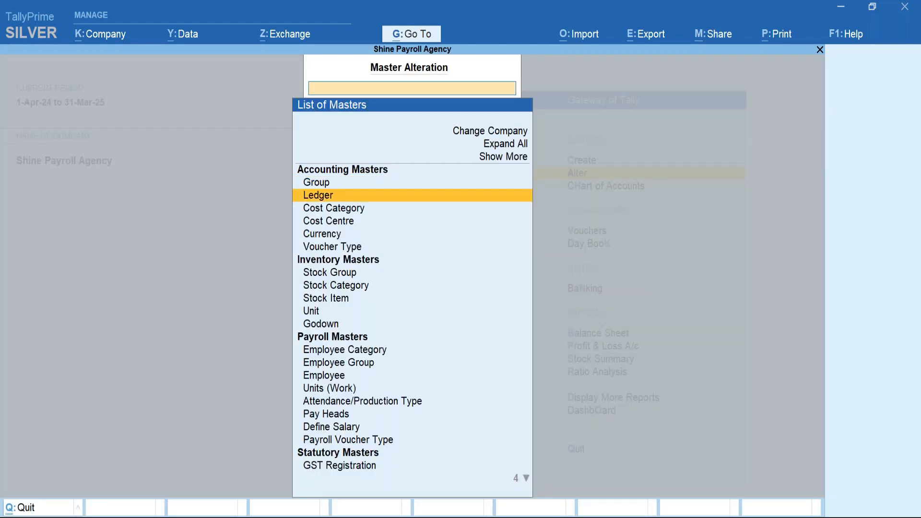
key("Return")
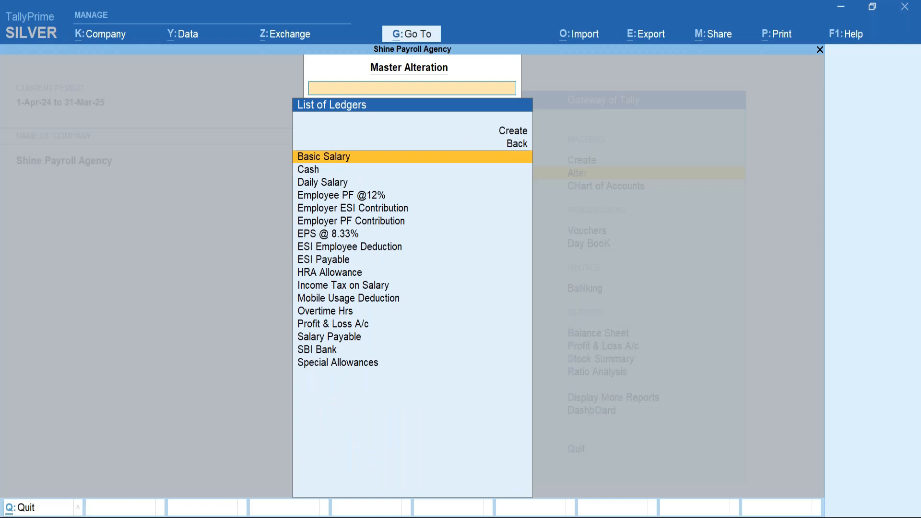
key("Escape")
key("Down")
key("Down")
key("Down")
key("Down")
key("Down")
key("Down")
key("Down")
key("Down")
key("Down")
key("Down")
key("Down")
key("Down")
key("Down")
key("Down")
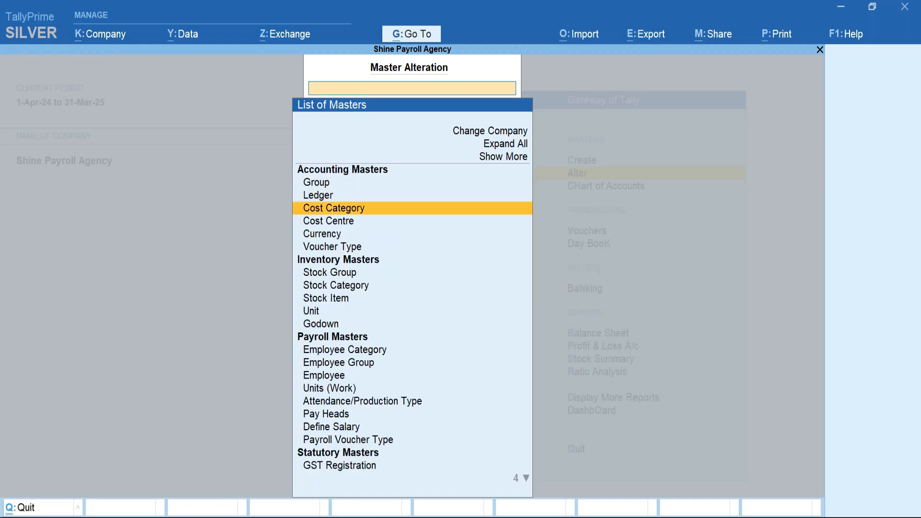
key("Down")
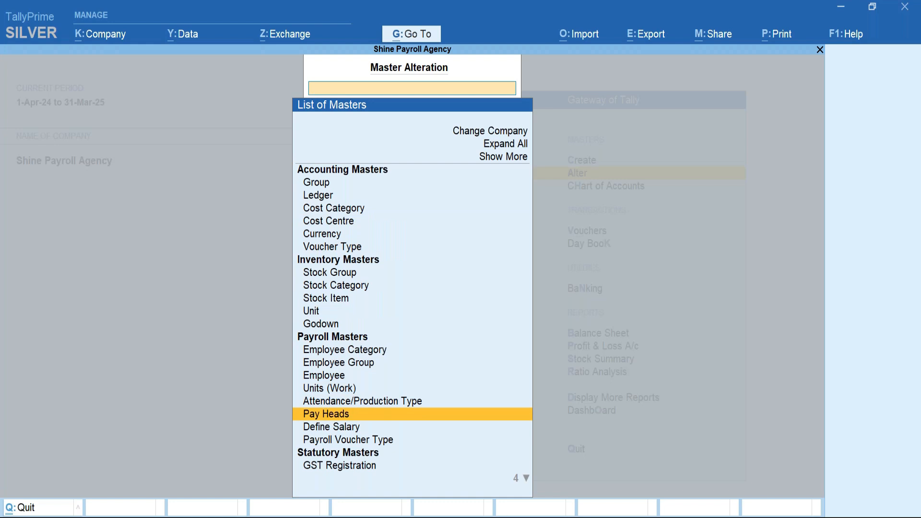
key("Return")
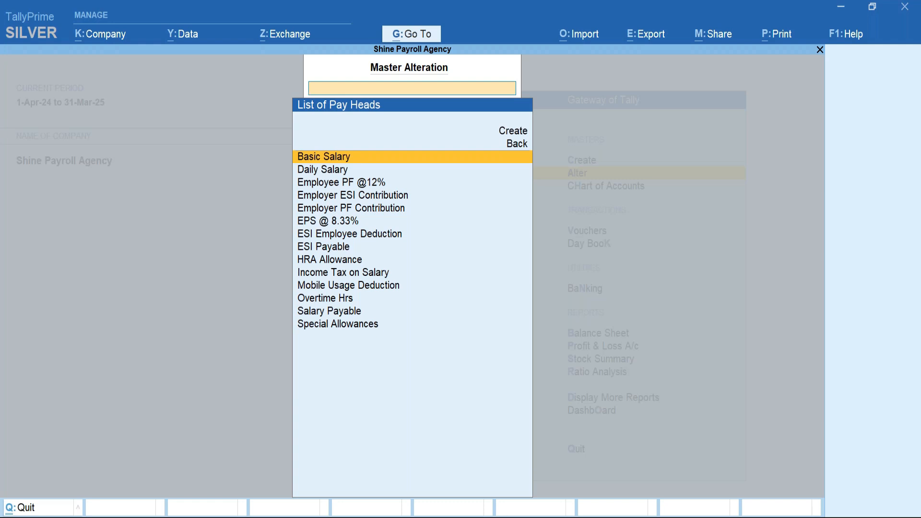
key("Escape")
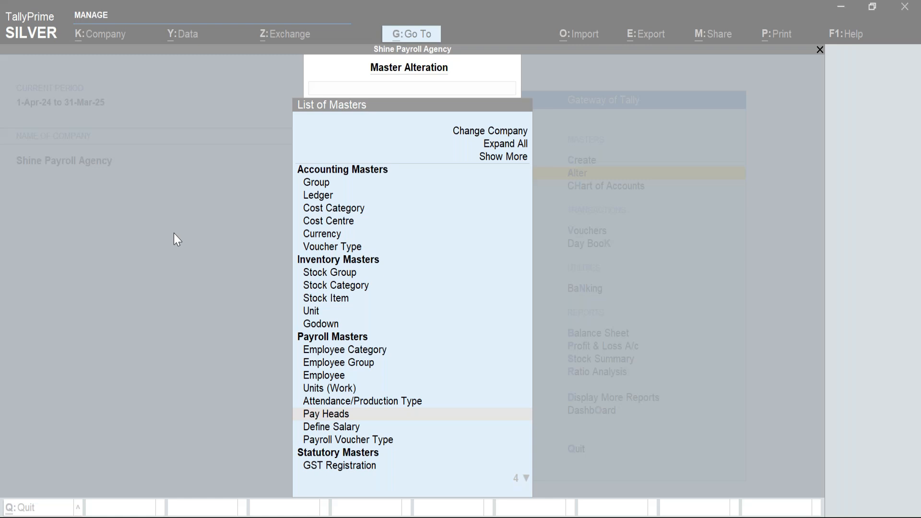
Choose Employee from the List of Masters to show the four employees.
left_click(61, 53)
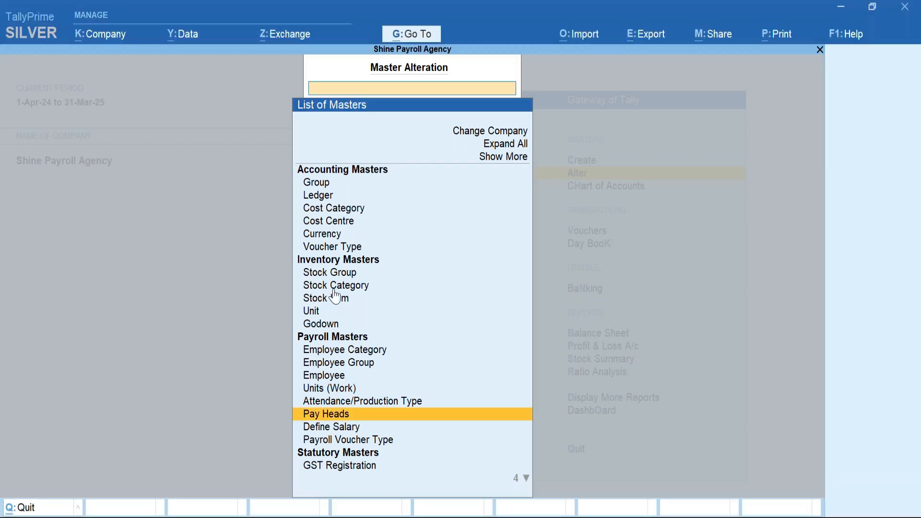
key("Up")
key("Up")
key("Up")
key("Up")
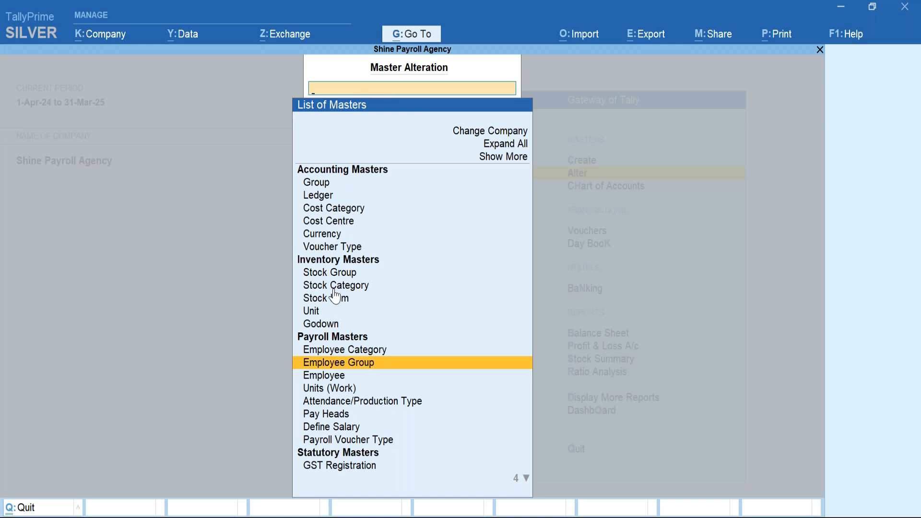
key("Down")
key("Return")
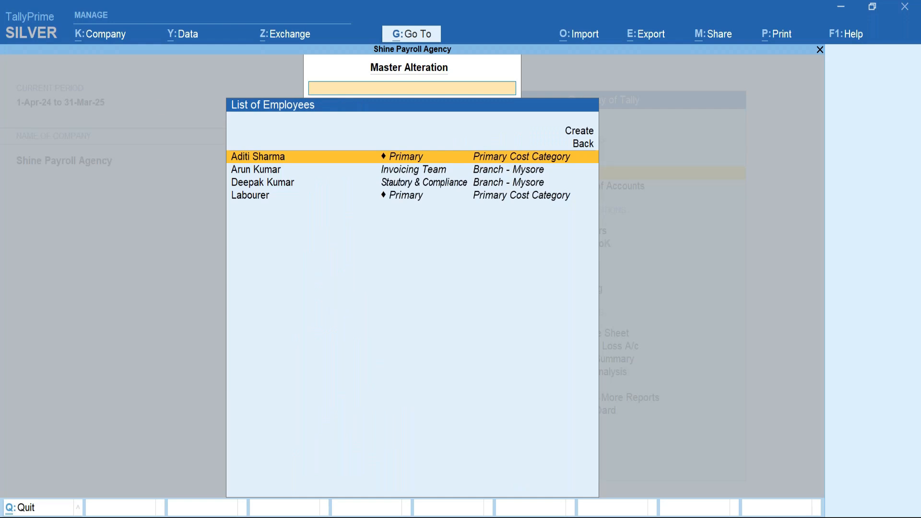
Give the first employee Tax Regime U/s 115BAC applicable from 1-Apr-24, save, and exit.
key("Return")
left_click(446, 305)
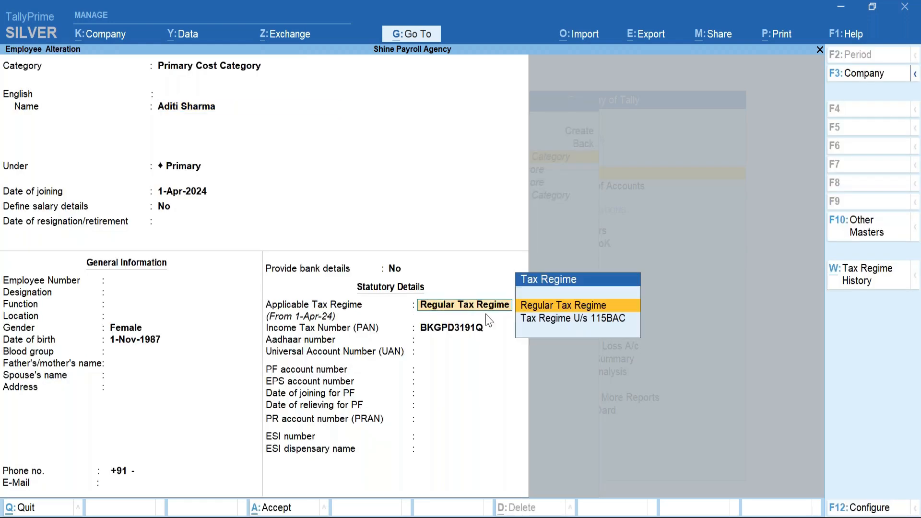
key("Down")
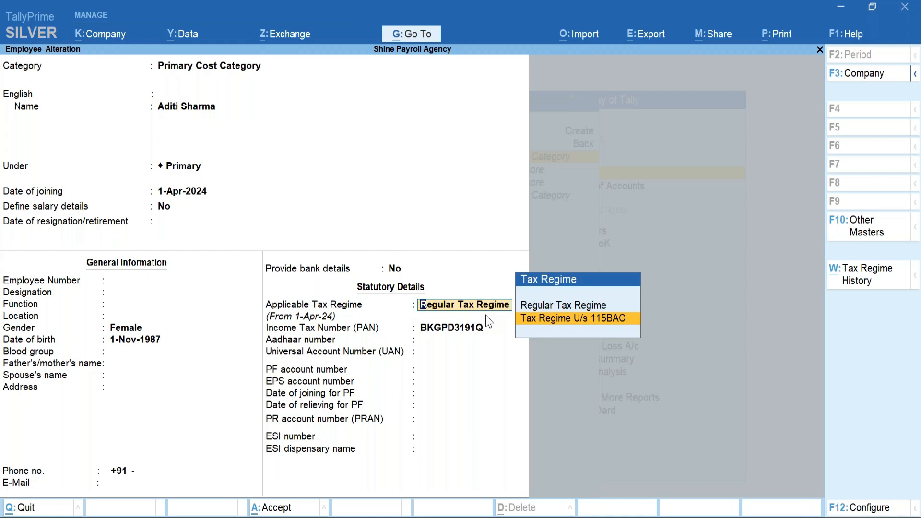
key("Return")
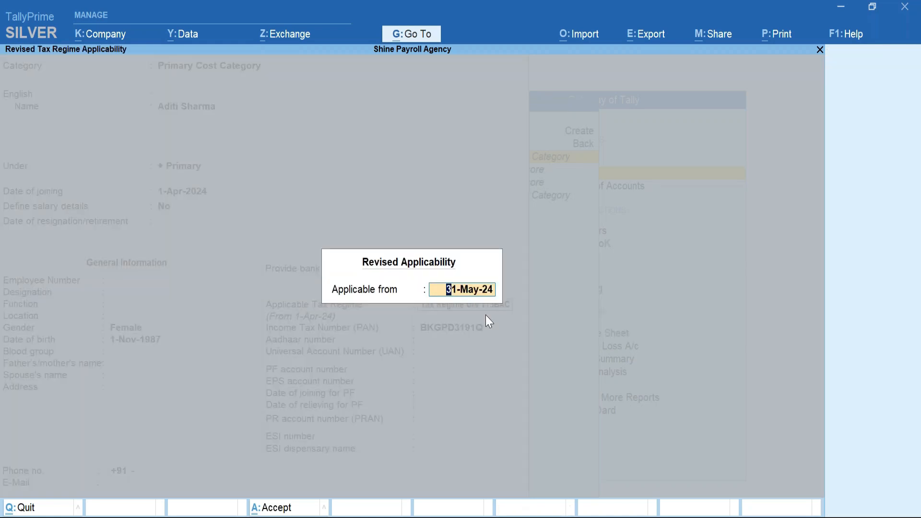
type("1a")
key("Return")
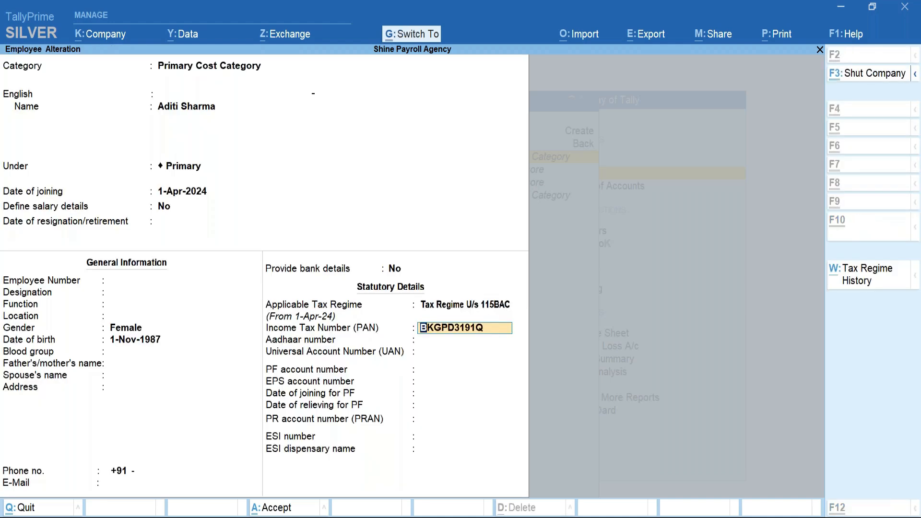
key("ctrl+a")
key("Escape")
key("Escape")
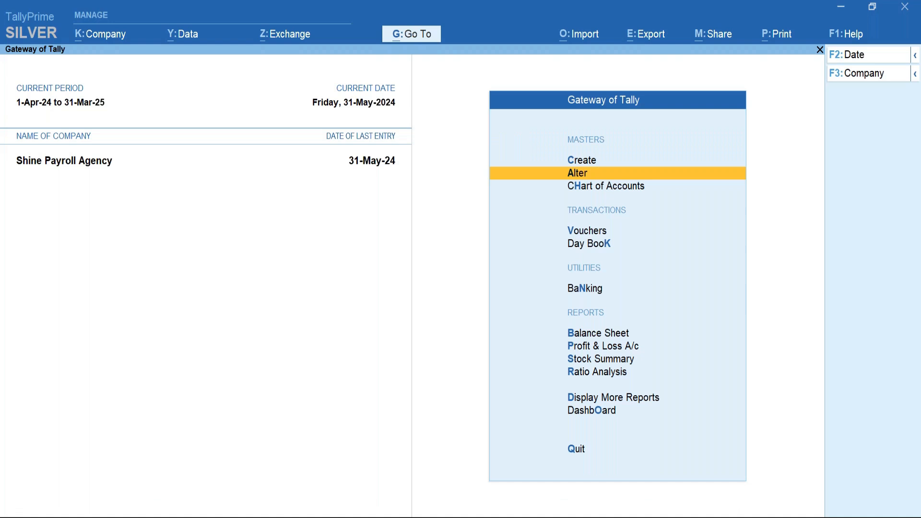
Go to Statutory Reports > Payroll Reports > Income Tax and open the Computation.
key("d")
key("Down")
key("Down")
key("Down")
key("Down")
key("Down")
key("Down")
key("Down")
key("Down")
key("Return")
key("Down")
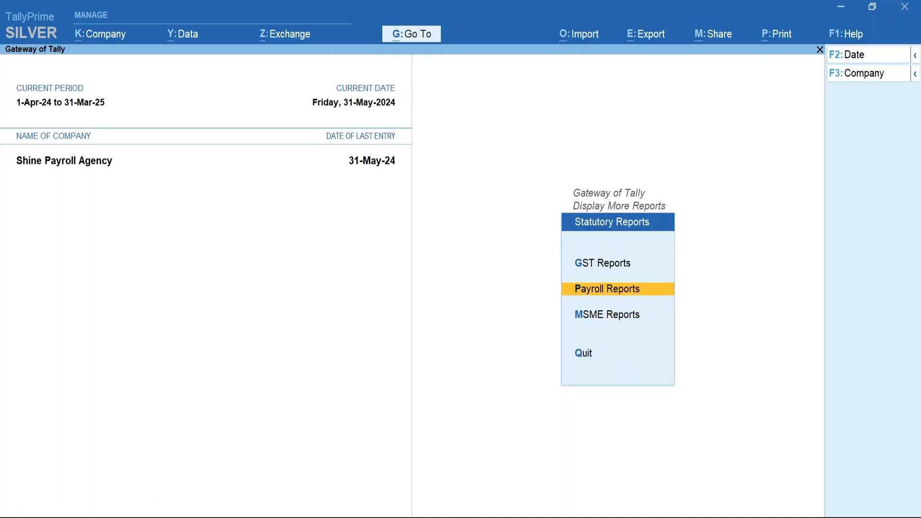
key("Return")
key("Down")
key("Down")
key("Down")
key("Down")
key("Down")
key("Down")
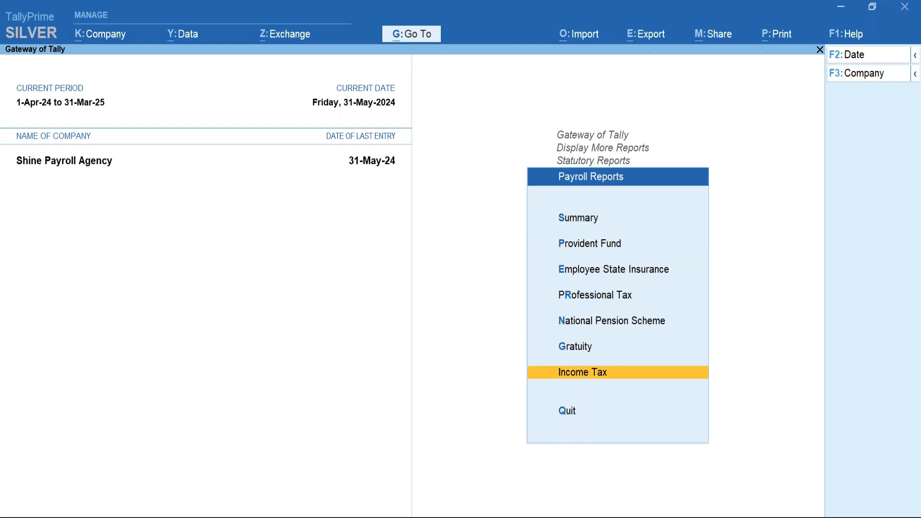
key("Return")
key("Return")
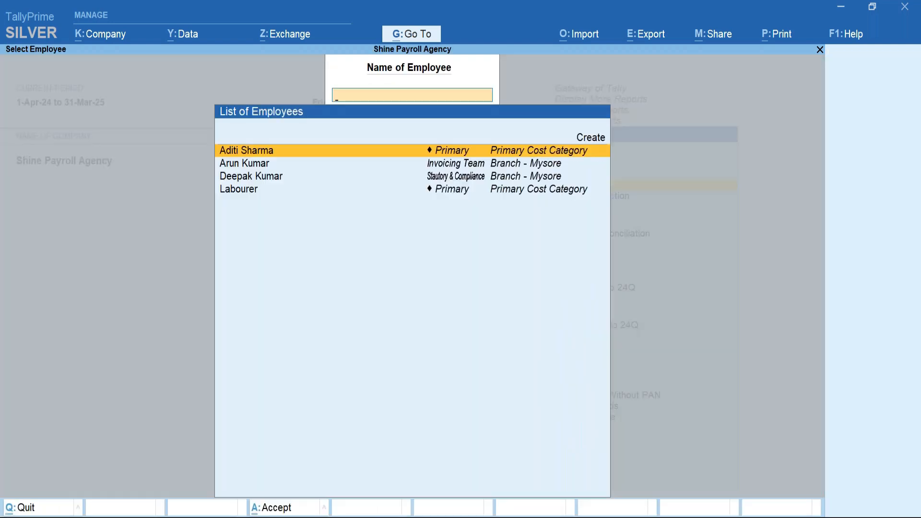
key("Return")
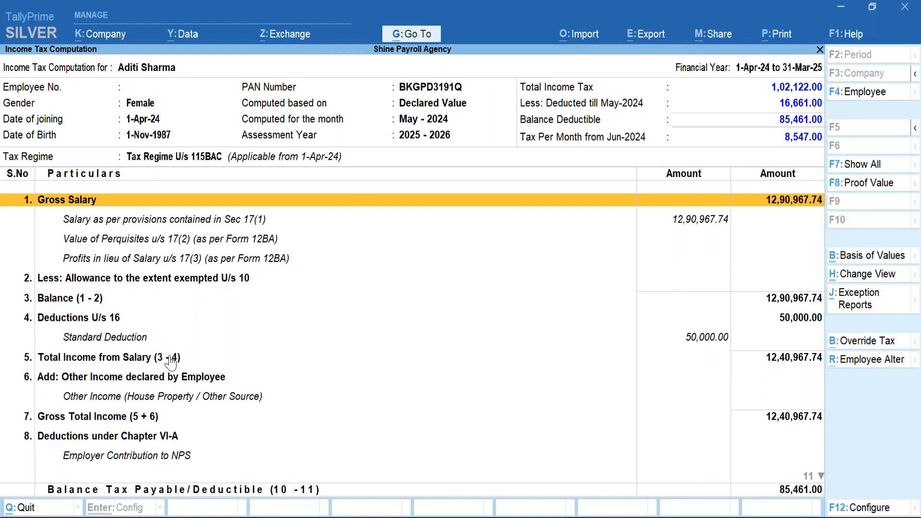
Review the computation rows and open Tax on Total Income: 12,40,970.00 chargeable, 1,02,121.76 tax.
key("Down")
key("Down")
key("Down")
key("Down")
key("Down")
key("Down")
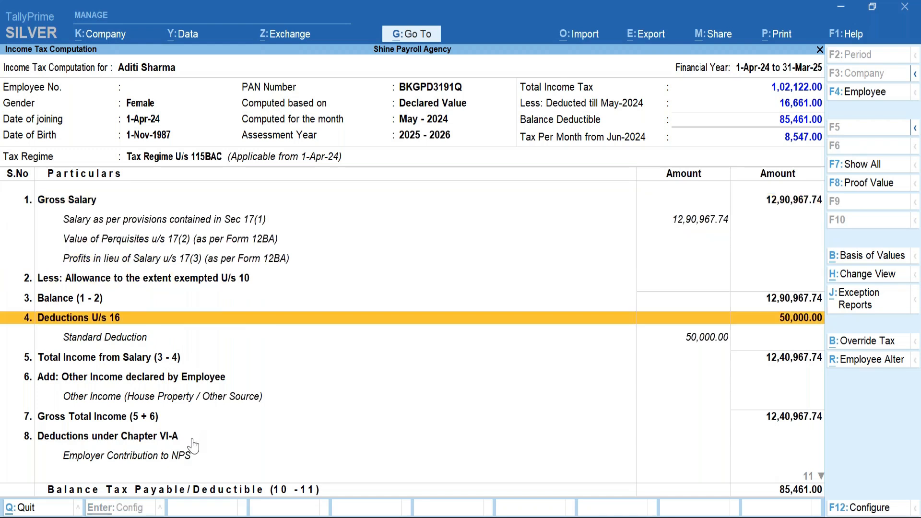
key("Down")
key("Down")
key("Down")
key("Down")
key("Up")
key("Up")
key("Up")
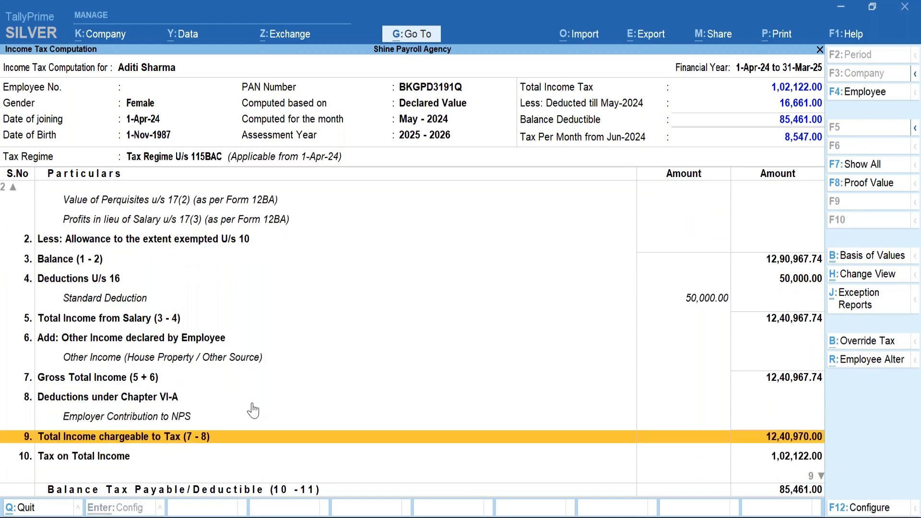
left_click(132, 303)
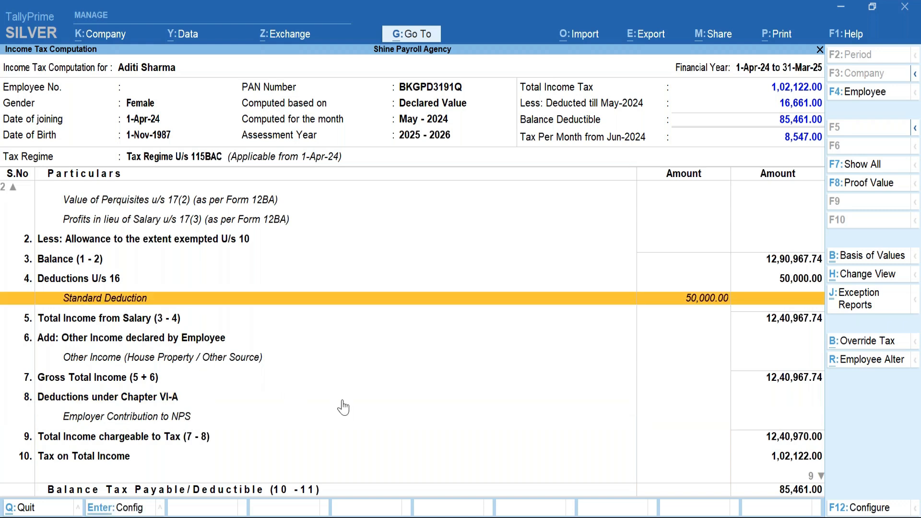
key("Up")
key("Up")
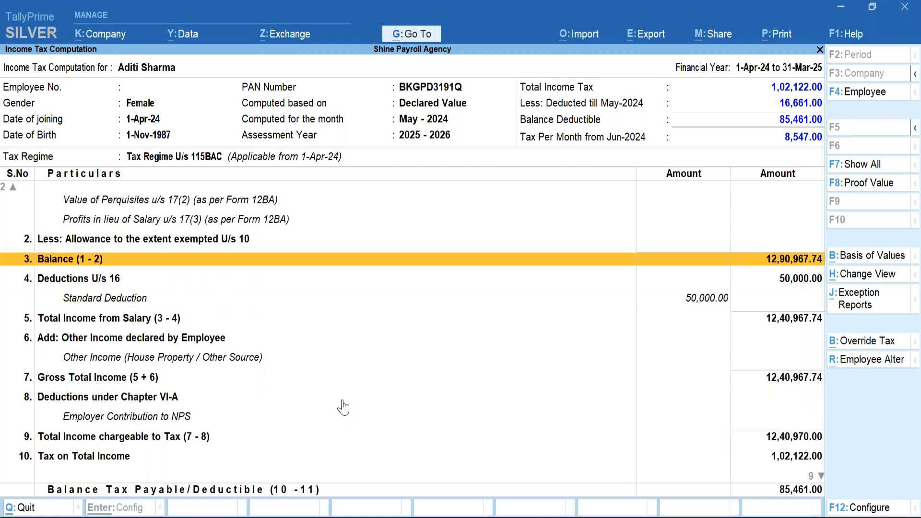
key("Up")
key("Up")
key("Up")
key("Up")
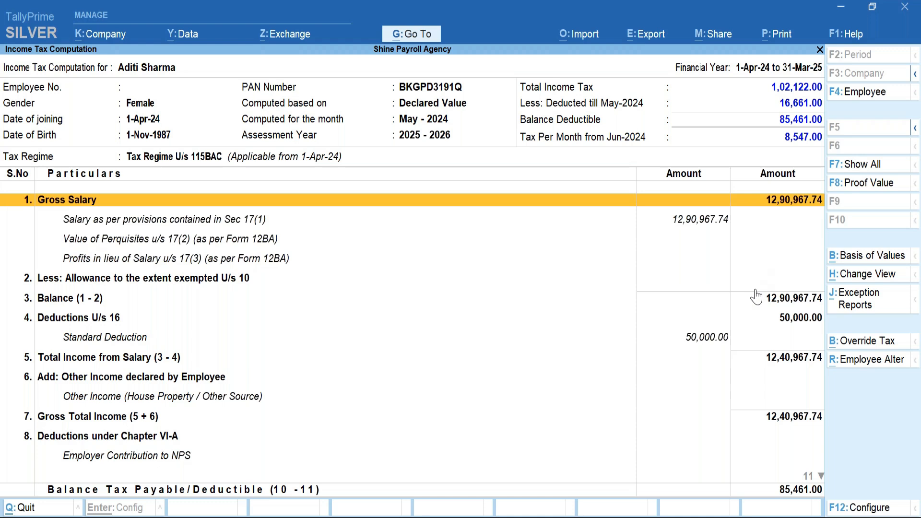
key("Down")
key("Page_Down")
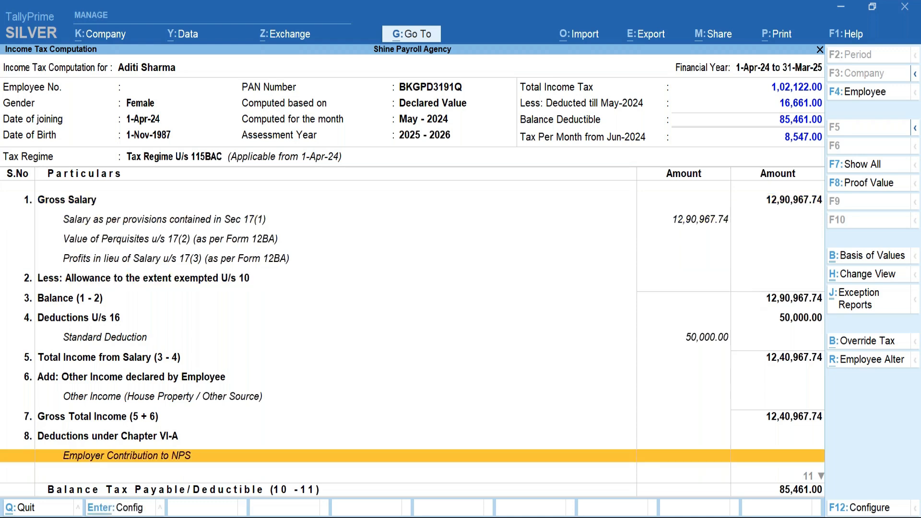
key("Page_Down")
key("Page_Down")
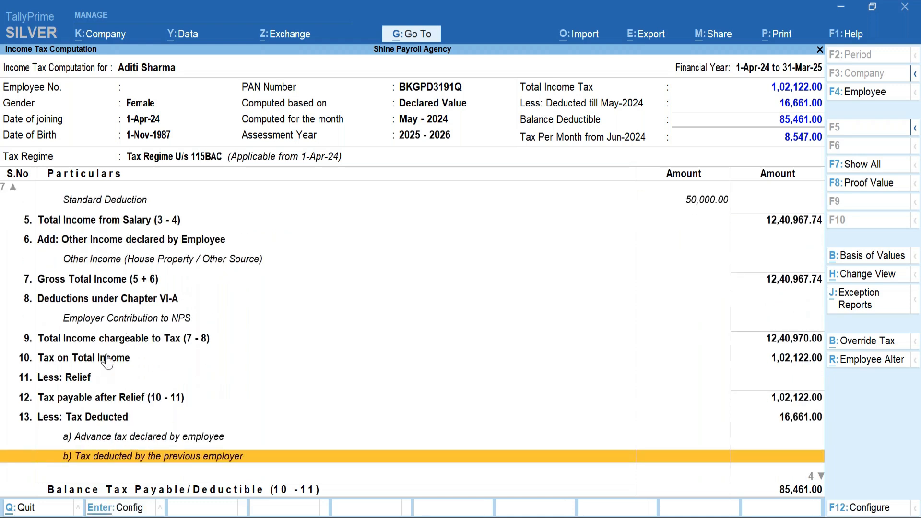
left_click(108, 361)
key("Return")
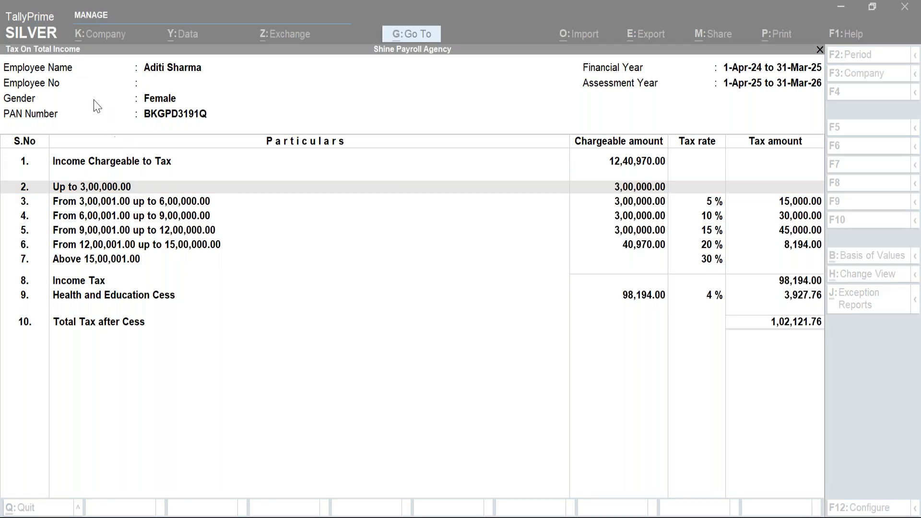
Leave the Tax On Total Income report (98,194.00 tax plus 3,927.76 cess) and step back.
left_click(287, 319)
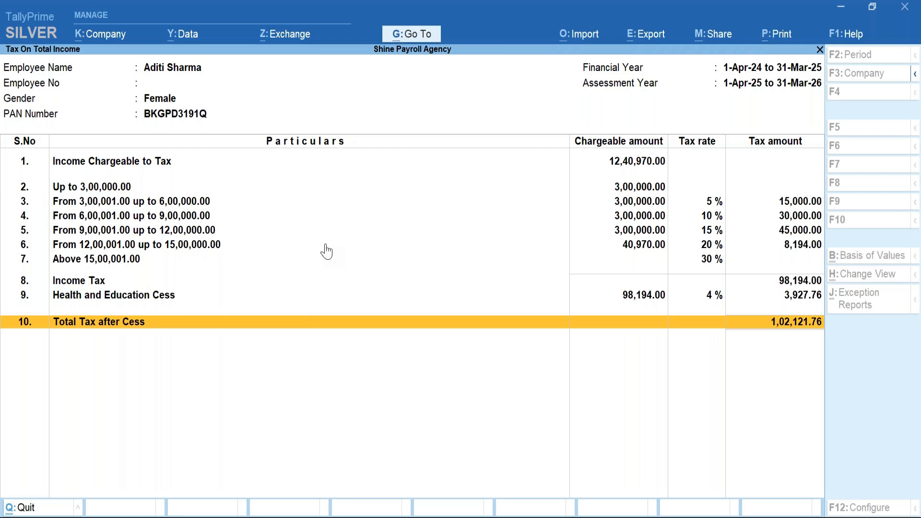
key("Escape")
key("Escape")
key("Escape")
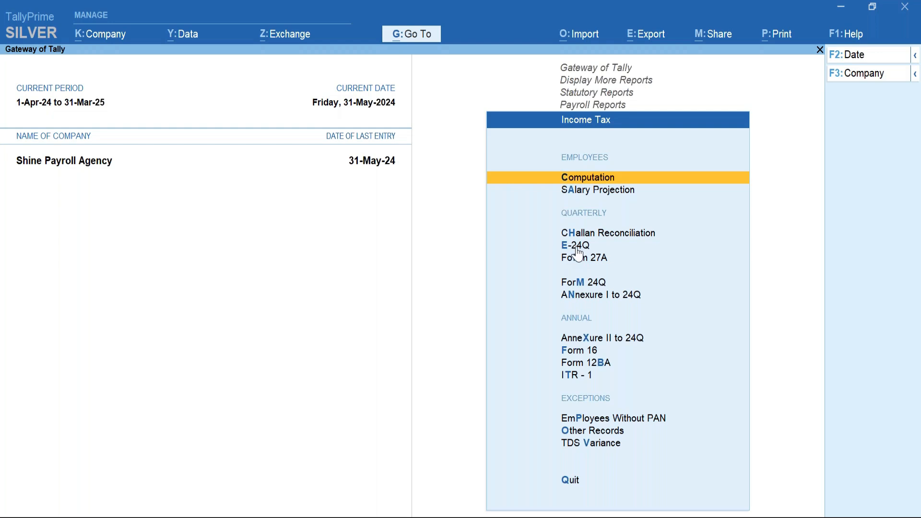
left_click(578, 245)
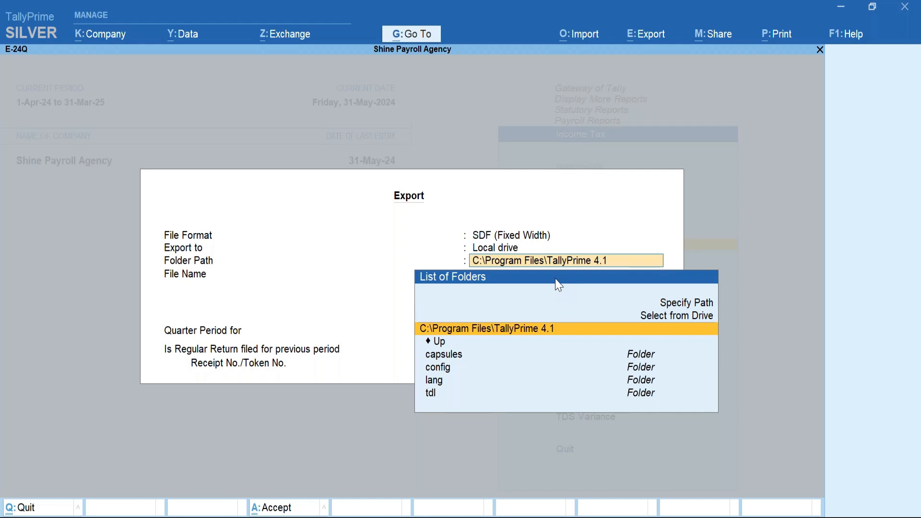
key("Escape")
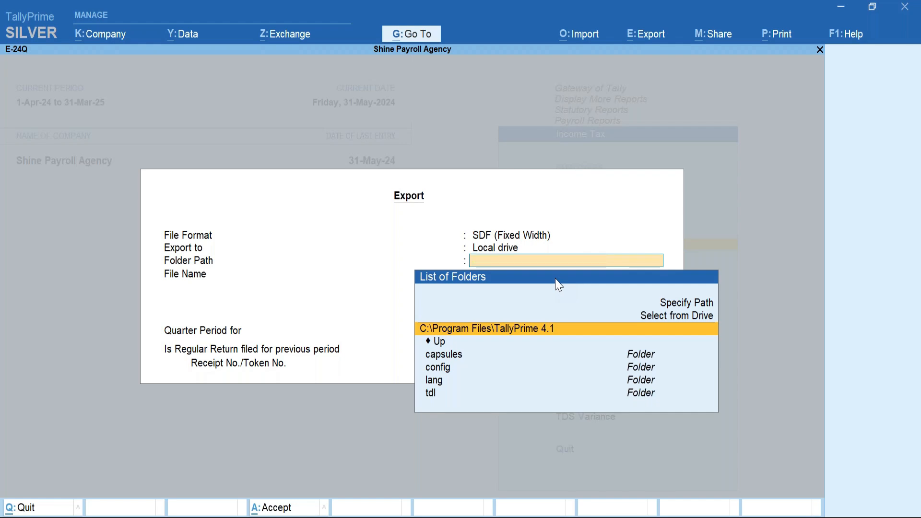
key("Escape")
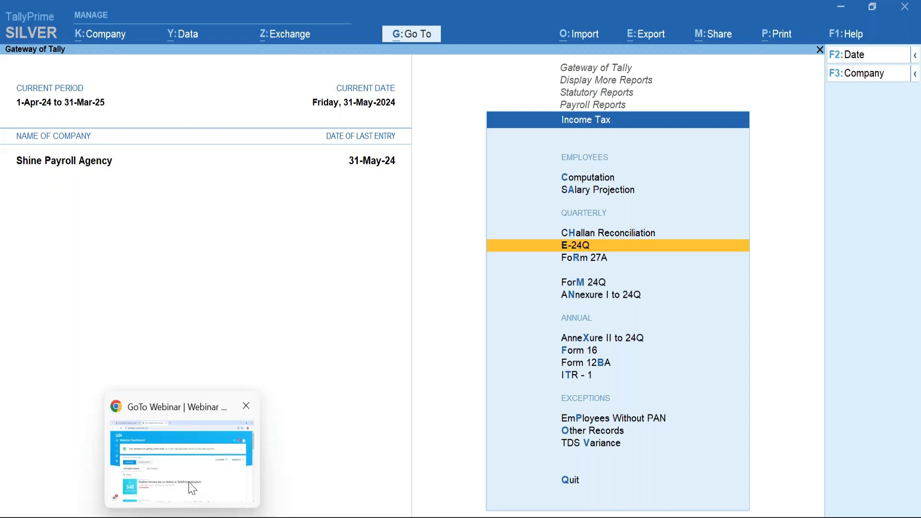
In a new Chrome tab, search Google for 'NSDL website'.
left_click(190, 485)
left_click(377, 16)
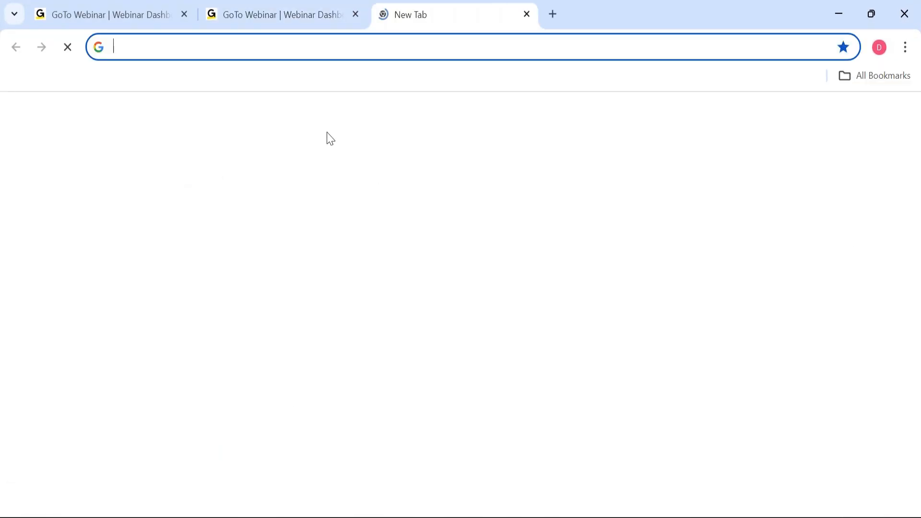
left_click(317, 322)
type("NSDL we")
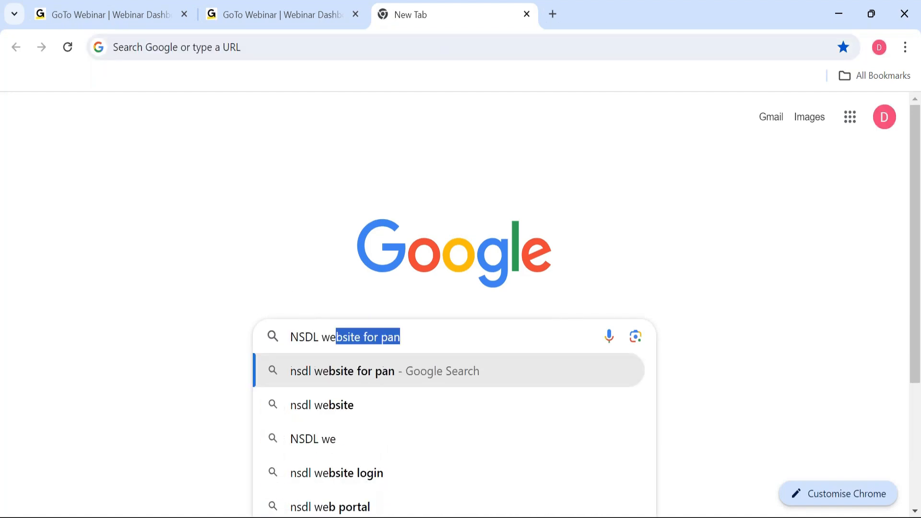
type("bsite")
key("Return")
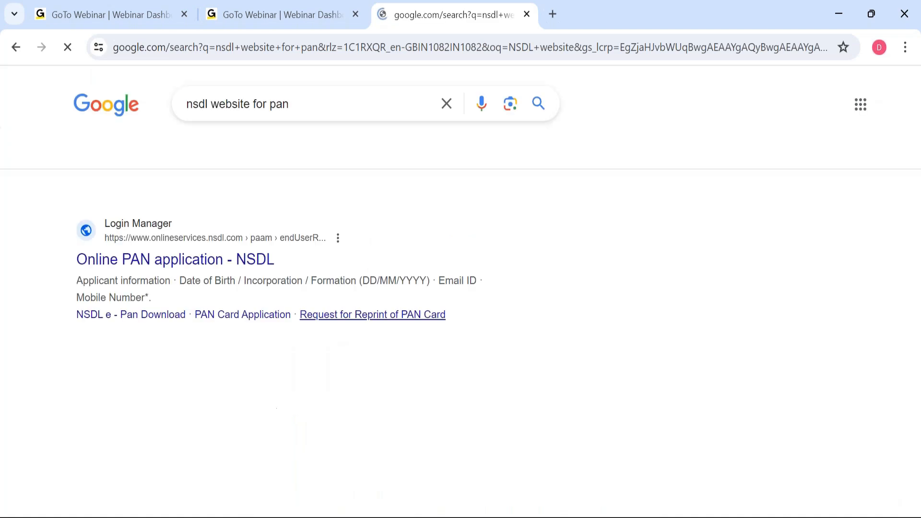
Open the nsdl.co.in result and browse the NSDL home page.
scroll(366, 374, "down", 2)
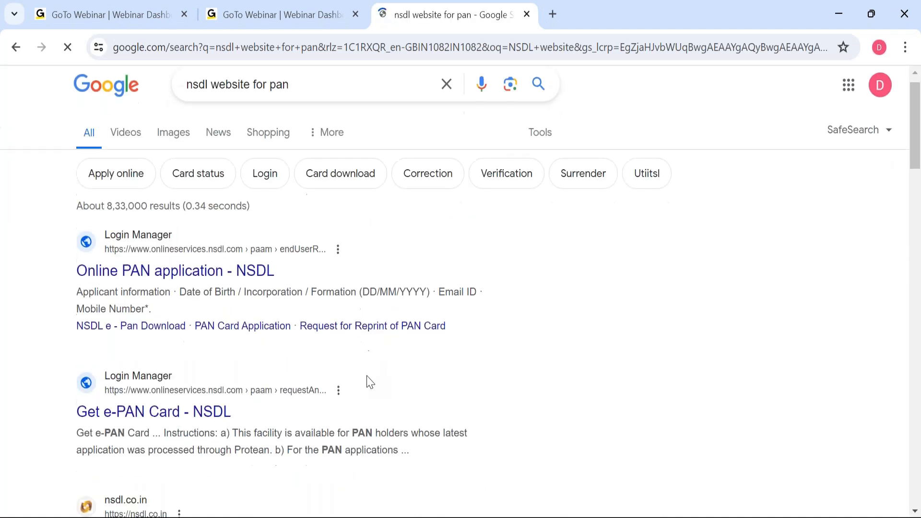
scroll(370, 381, "down", 2)
left_click(123, 401)
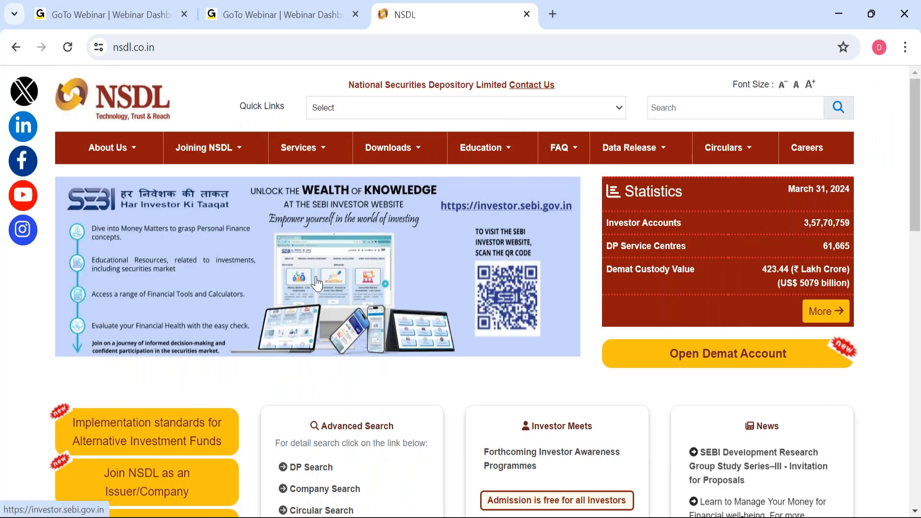
mouse_move(409, 158)
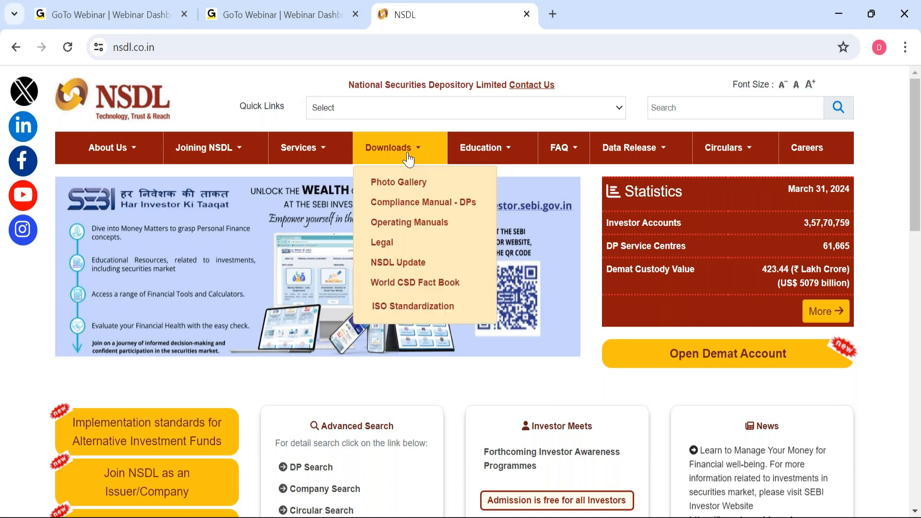
mouse_move(629, 149)
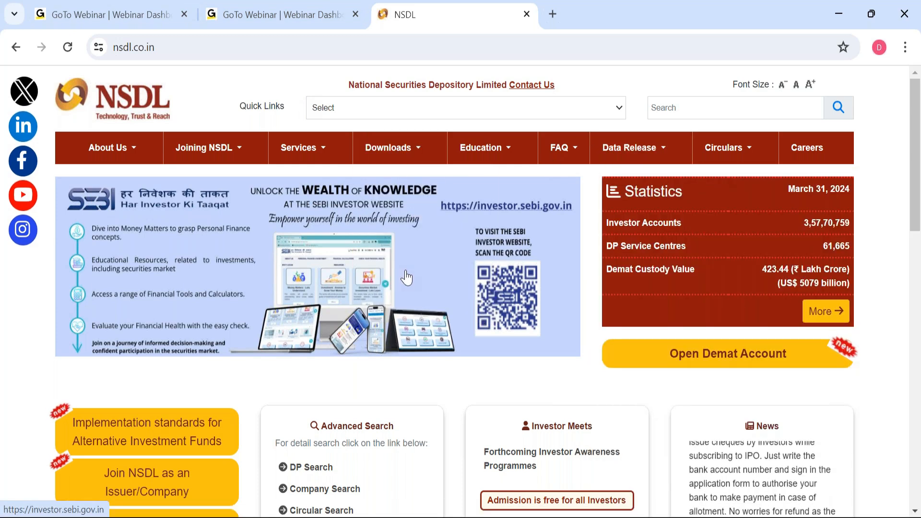
scroll(463, 248, "down", 2)
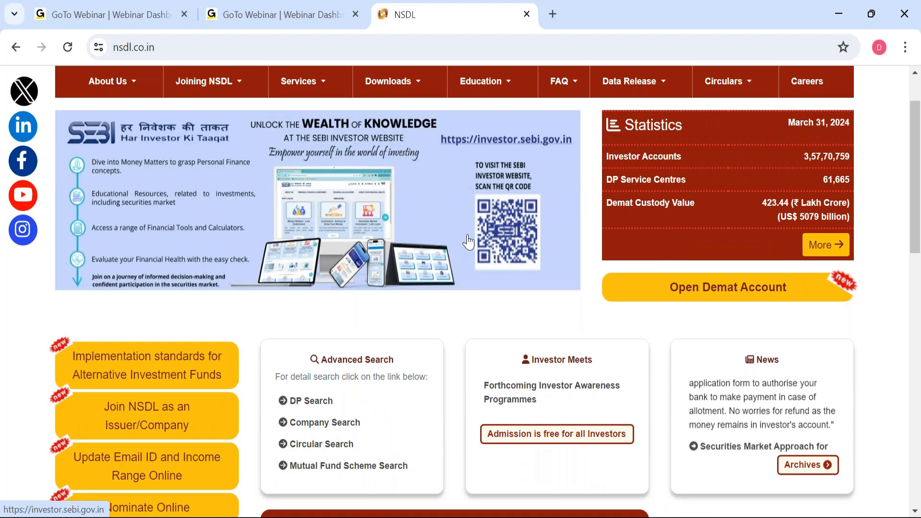
scroll(468, 242, "up", 2)
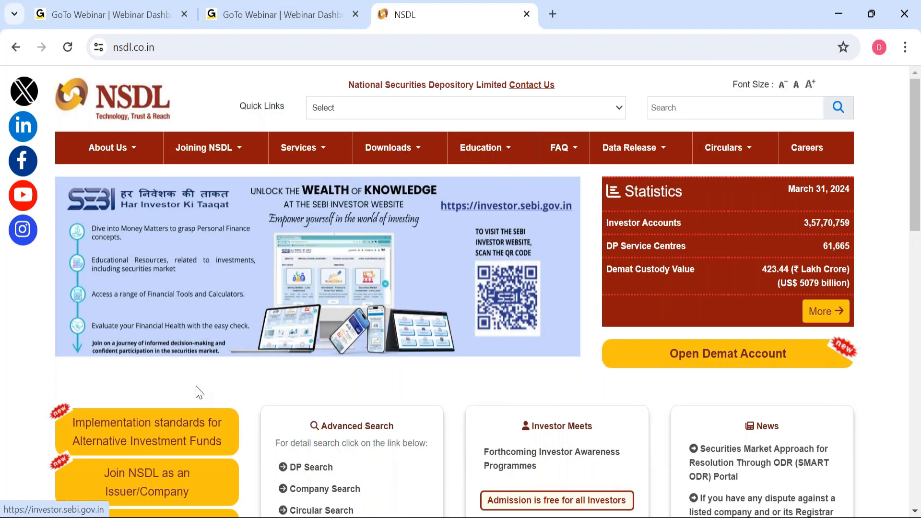
scroll(198, 394, "down", 2)
scroll(204, 397, "up", 2)
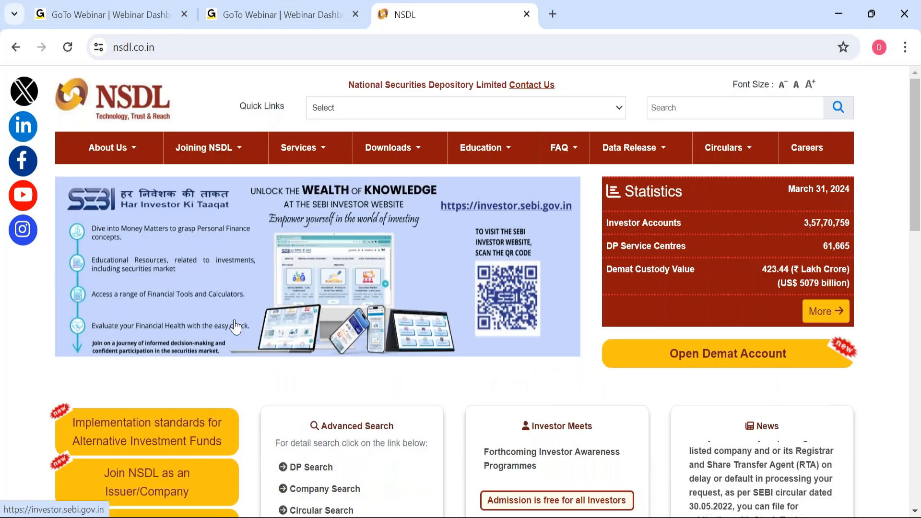
scroll(235, 326, "down", 8)
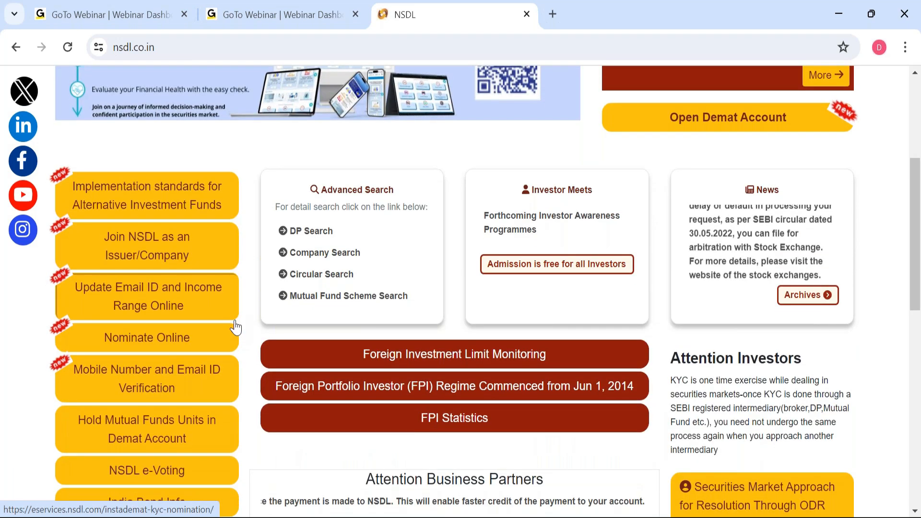
scroll(236, 339, "down", 2)
scroll(237, 339, "up", 10)
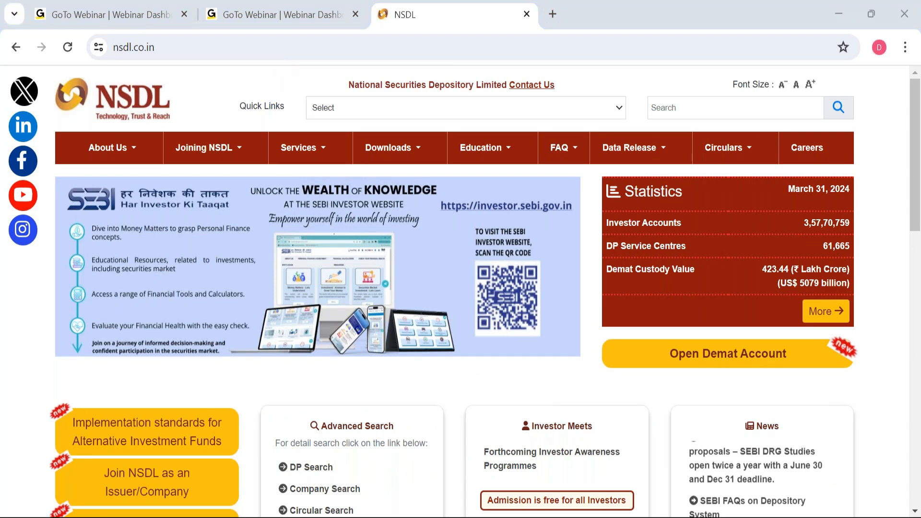
left_click(247, 49)
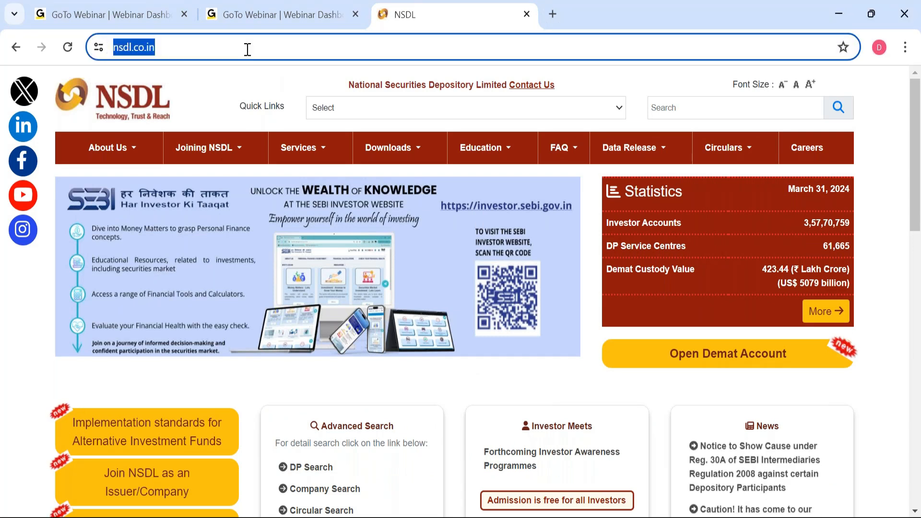
Search for the TIN NSDL website and open protean-tinpan.com.
type("tin")
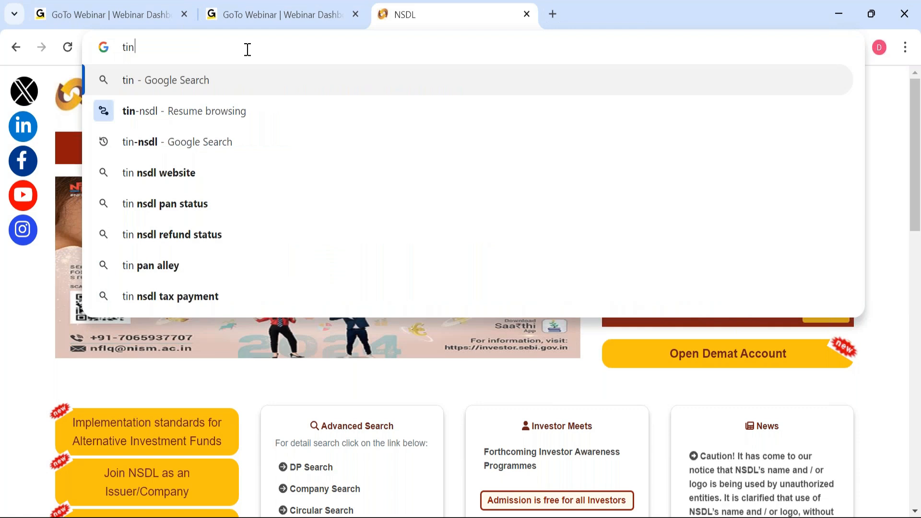
left_click(247, 172)
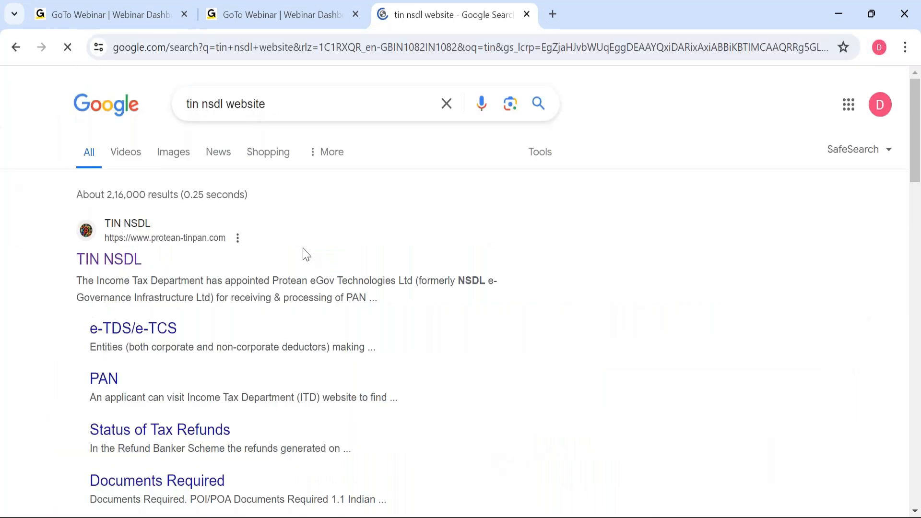
left_click(109, 270)
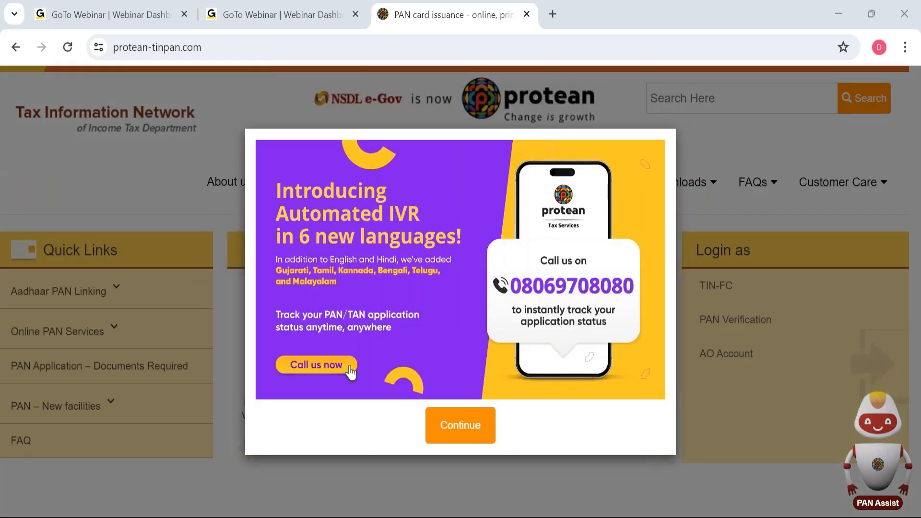
Dismiss the IVR, WhatsApp, notice, welcome and Education Series pop-ups on the Protean TIN site.
left_click(475, 426)
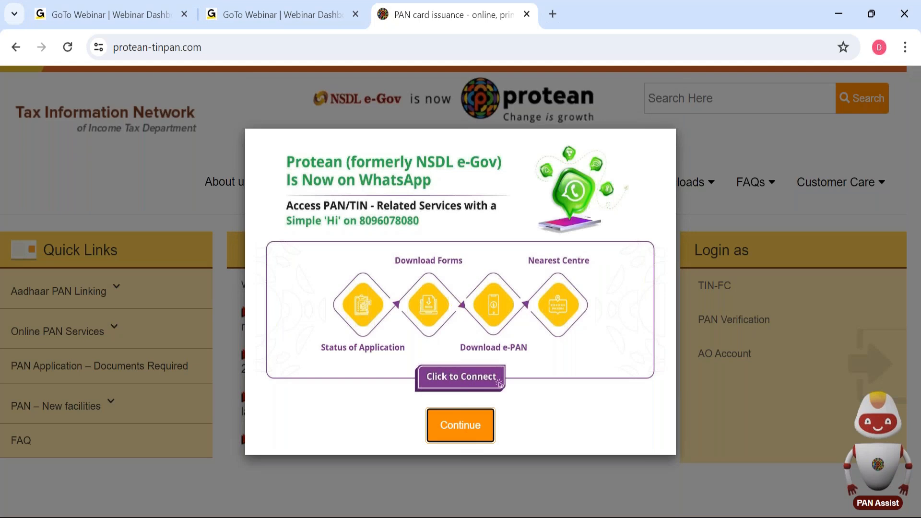
left_click(460, 425)
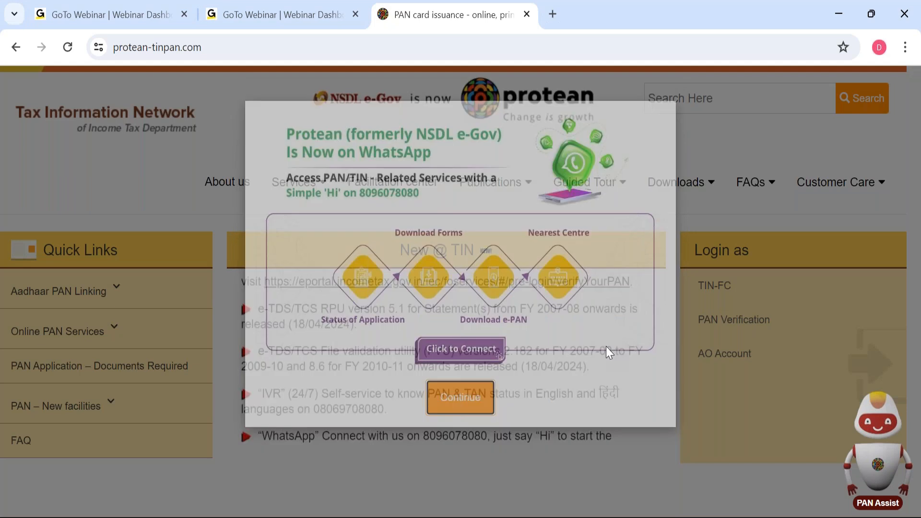
left_click(598, 384)
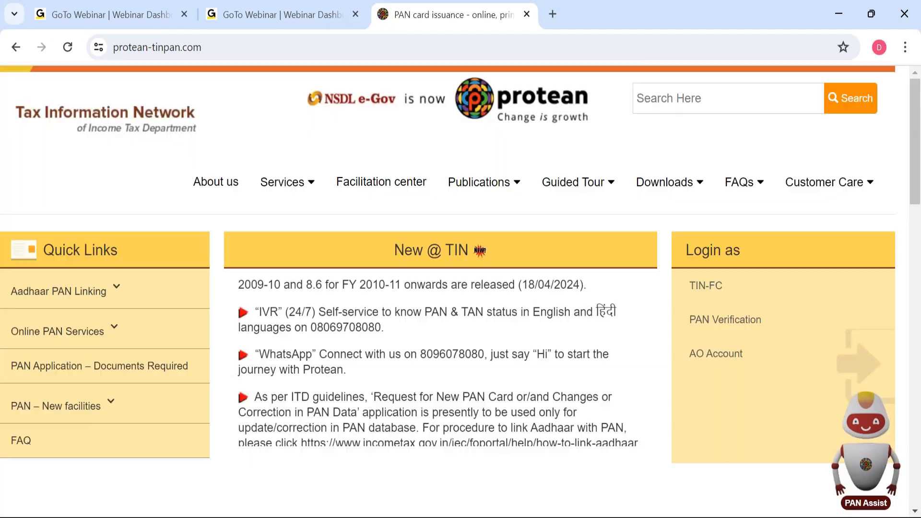
left_click(460, 398)
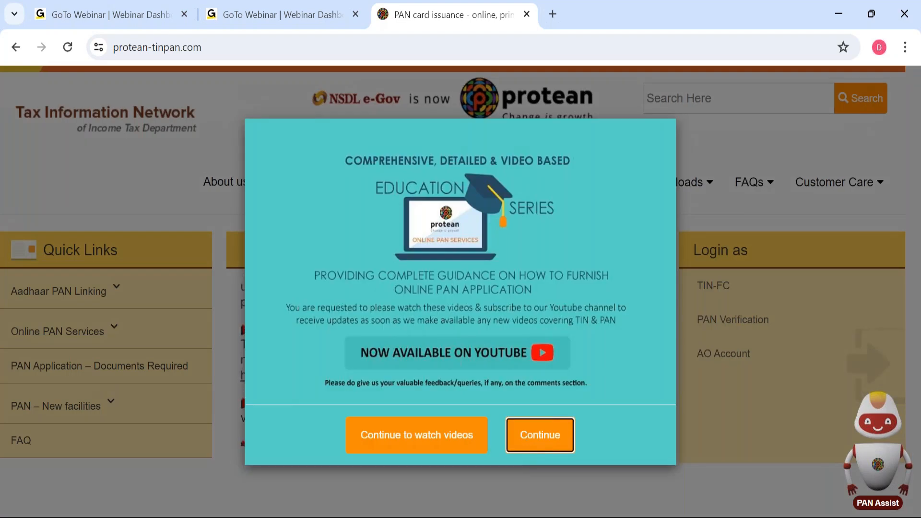
left_click(541, 435)
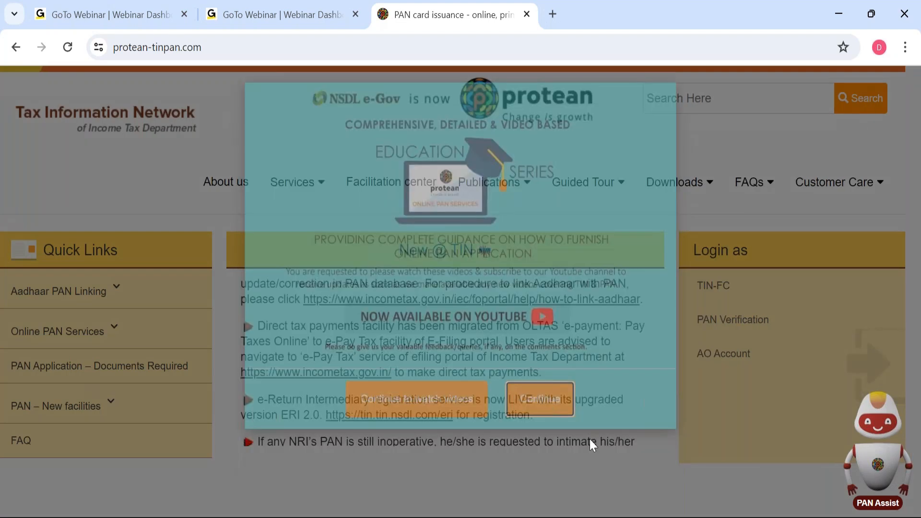
Go through Downloads > e-TDS/e-TCS > Quarterly Returns to the Regular returns page.
mouse_move(553, 202)
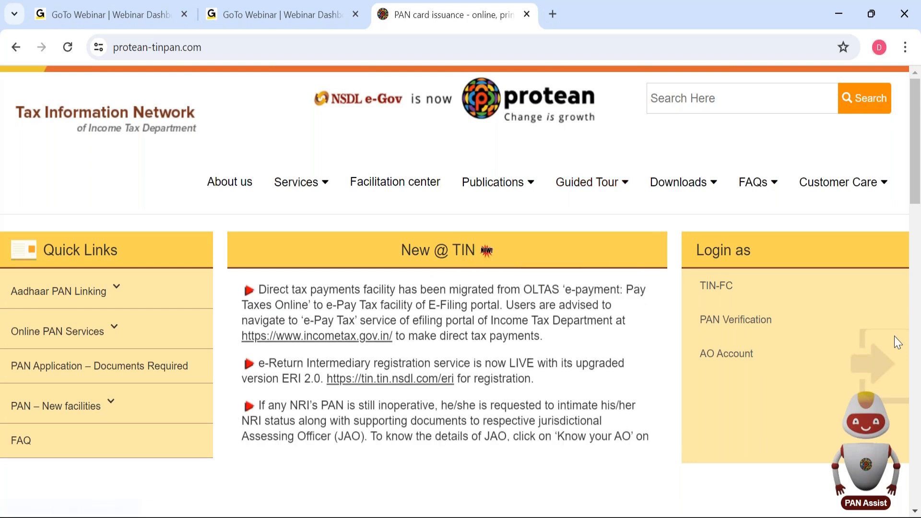
mouse_move(681, 192)
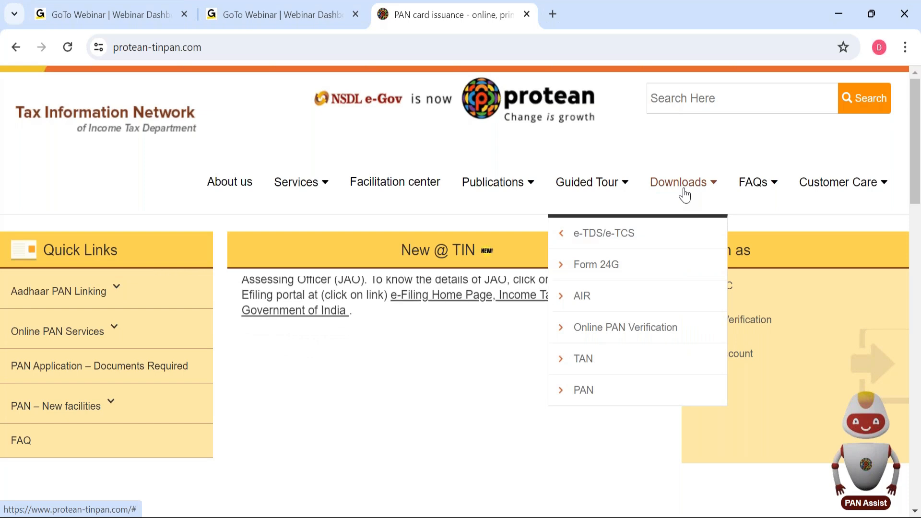
mouse_move(623, 241)
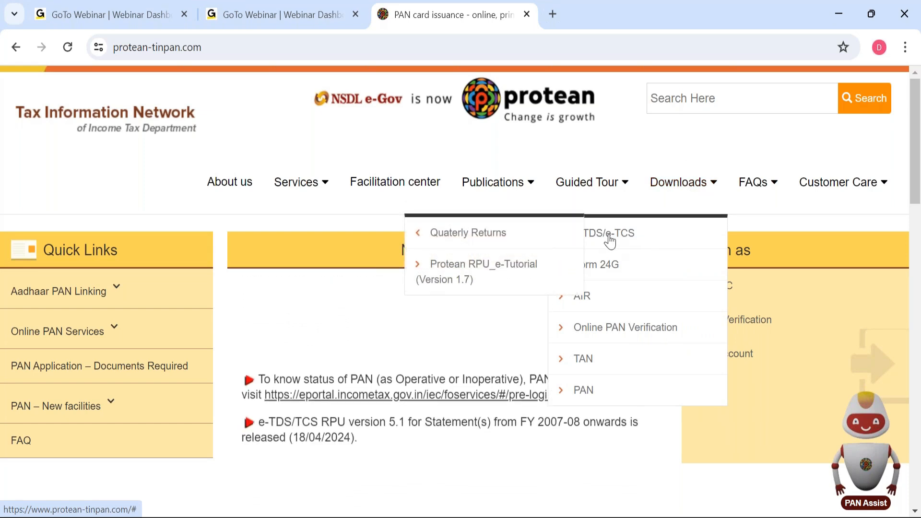
mouse_move(477, 232)
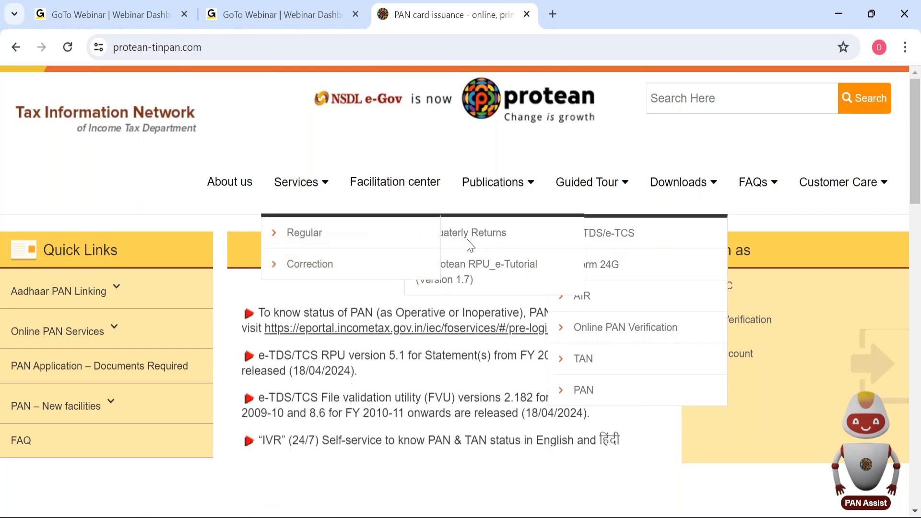
left_click(294, 236)
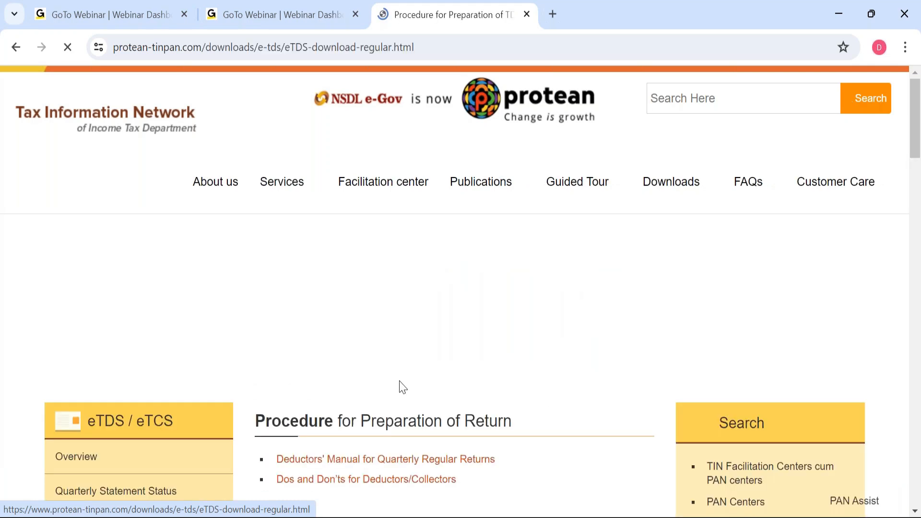
Scroll past the Form, Data Structure, Sample files and RPU sections to the FVU heading.
scroll(500, 429, "down", 3)
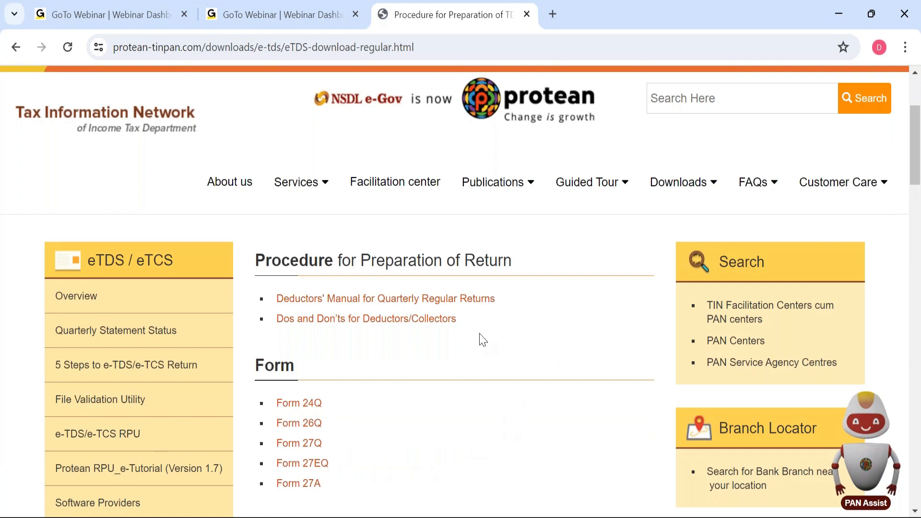
scroll(494, 376, "down", 2)
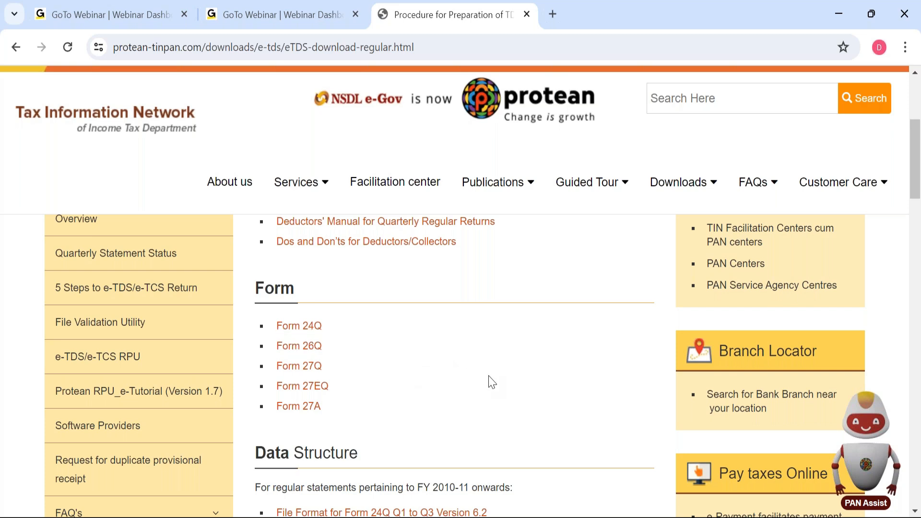
scroll(492, 381, "down", 5)
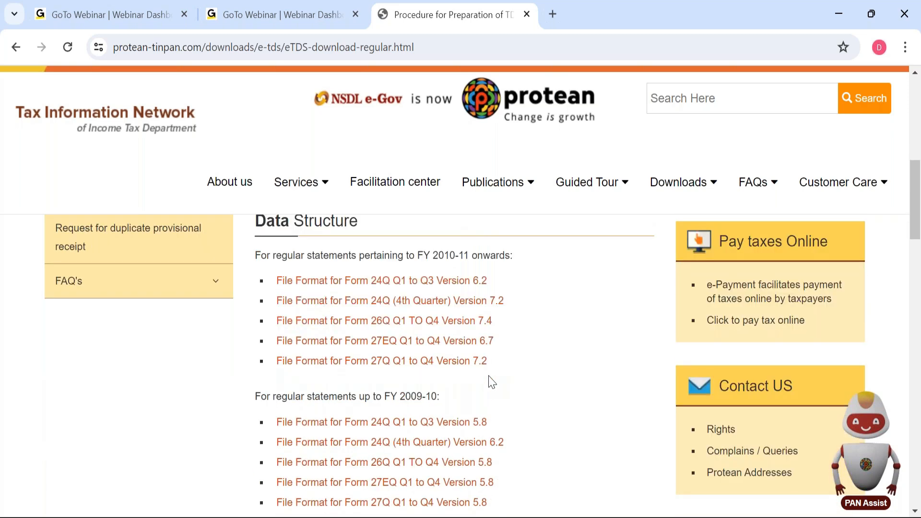
scroll(473, 364, "up", 1)
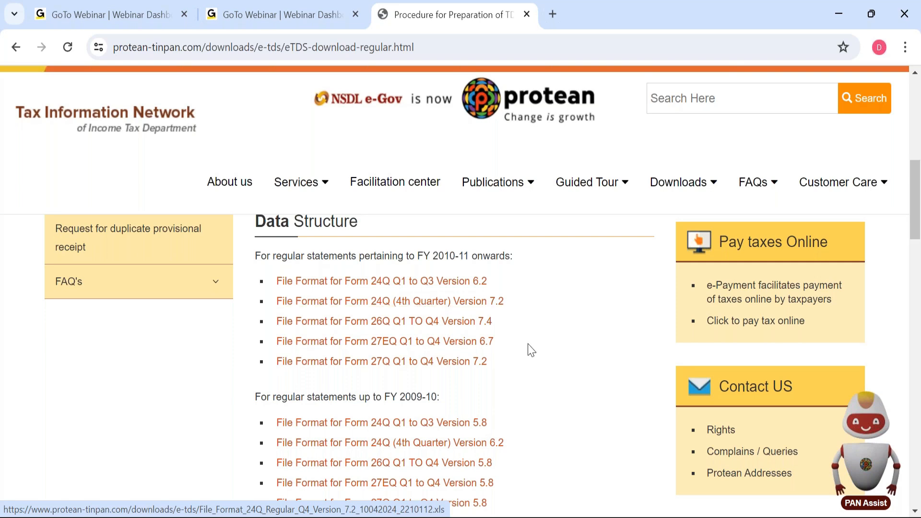
scroll(557, 394, "down", 1)
scroll(556, 393, "up", 1)
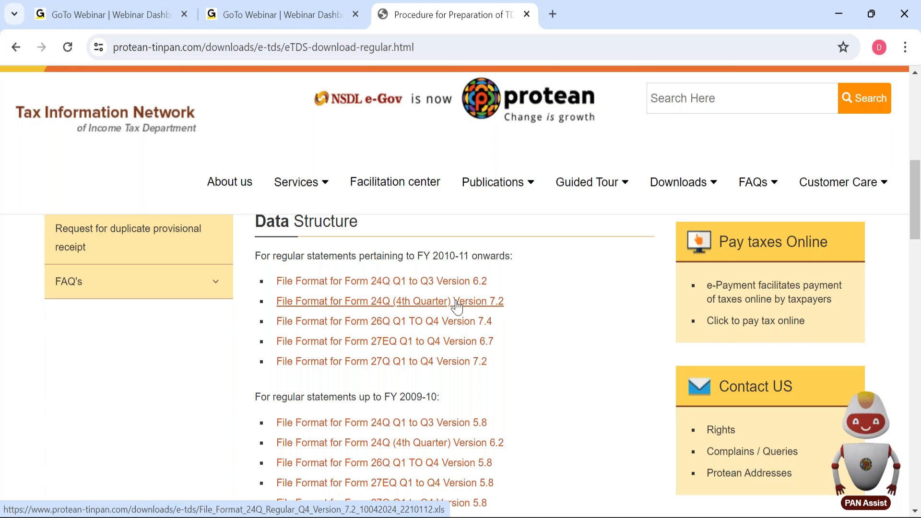
scroll(538, 411, "down", 2)
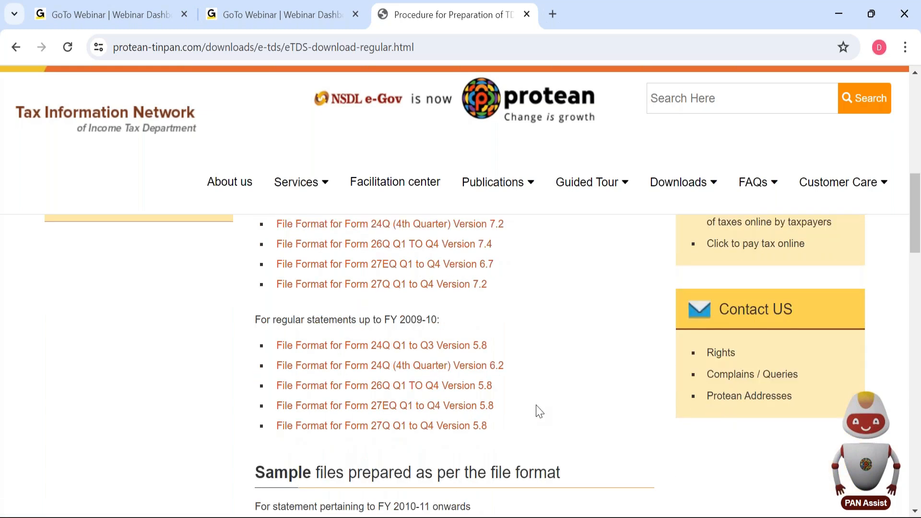
scroll(539, 411, "down", 4)
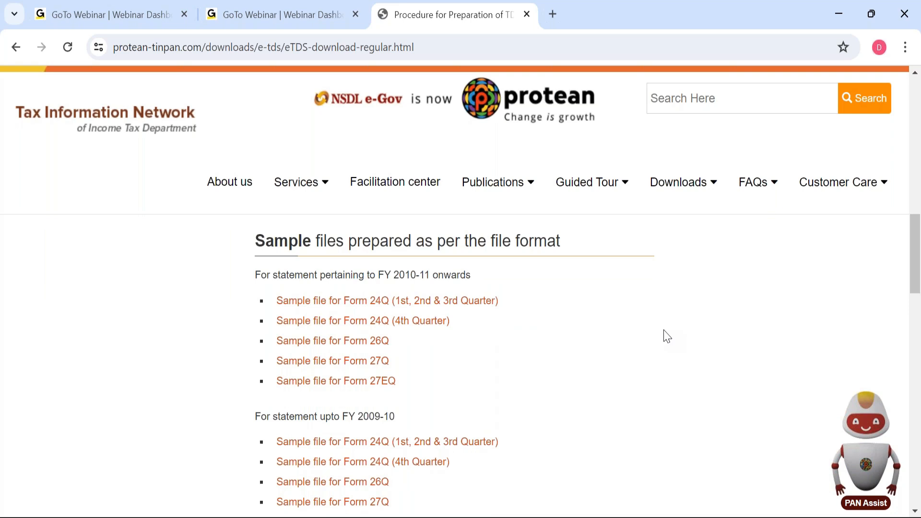
scroll(669, 338, "down", 2)
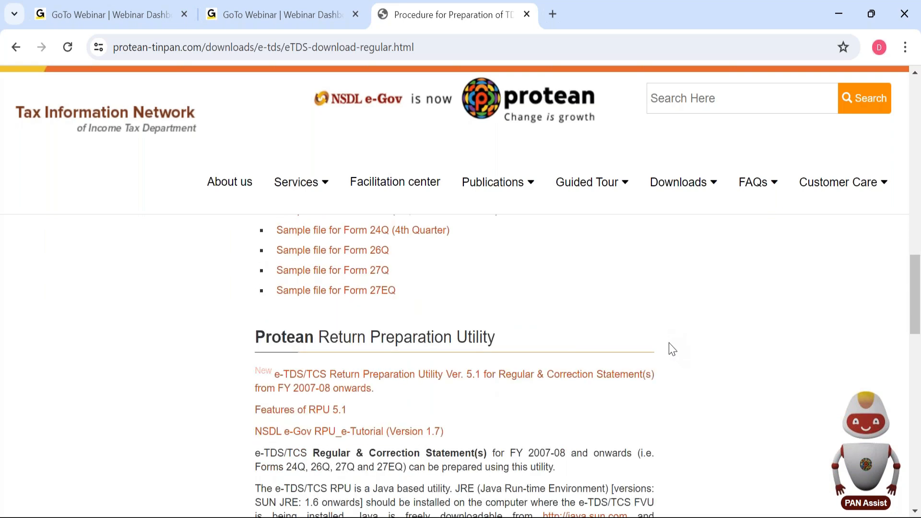
scroll(672, 349, "down", 2)
scroll(671, 349, "down", 2)
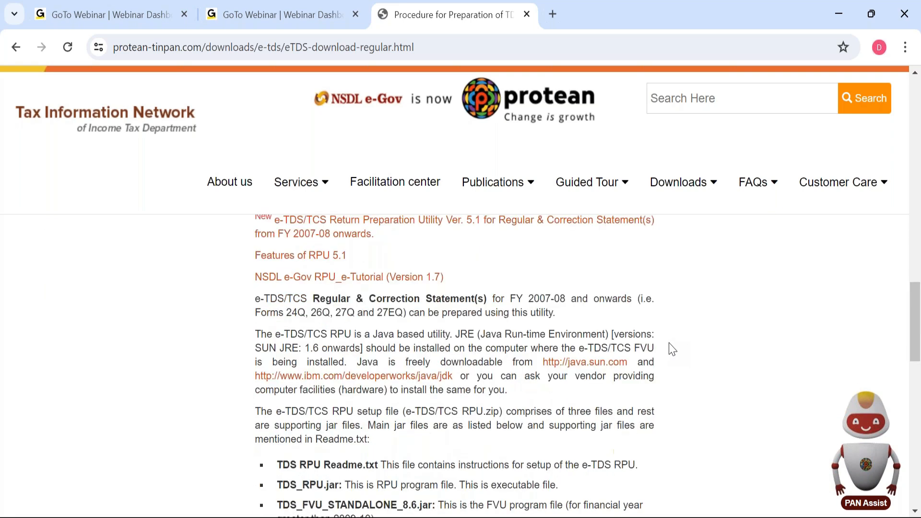
scroll(672, 349, "down", 6)
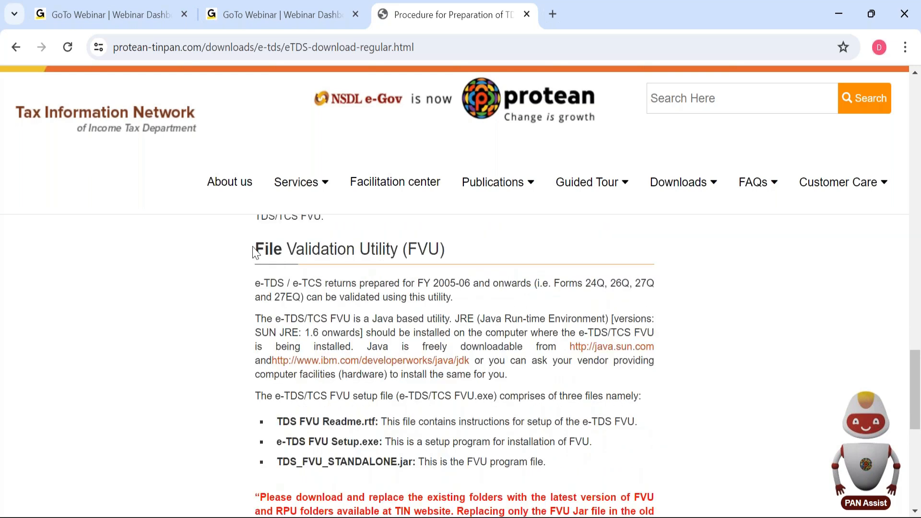
Highlight the File Validation Utility heading and scroll to the FVU.exe Version 8.6 download links.
left_click_drag(258, 254, 458, 256)
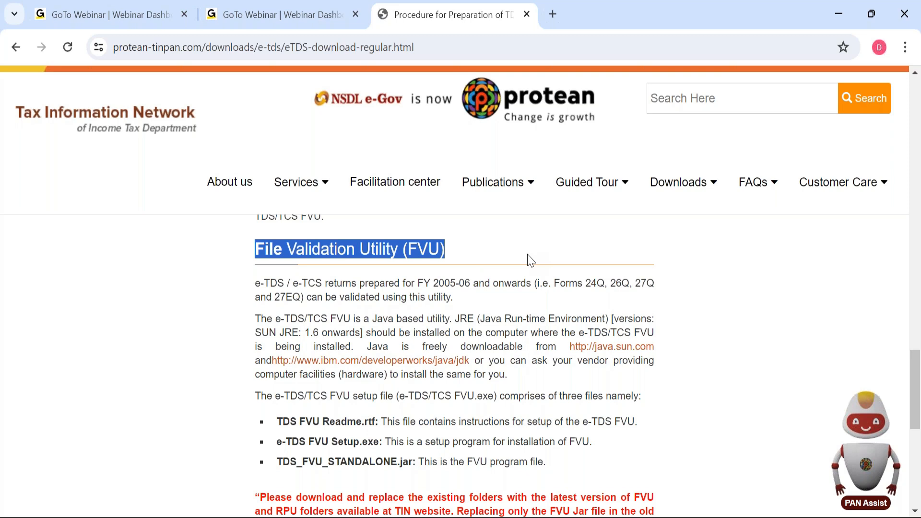
scroll(567, 307, "down", 6)
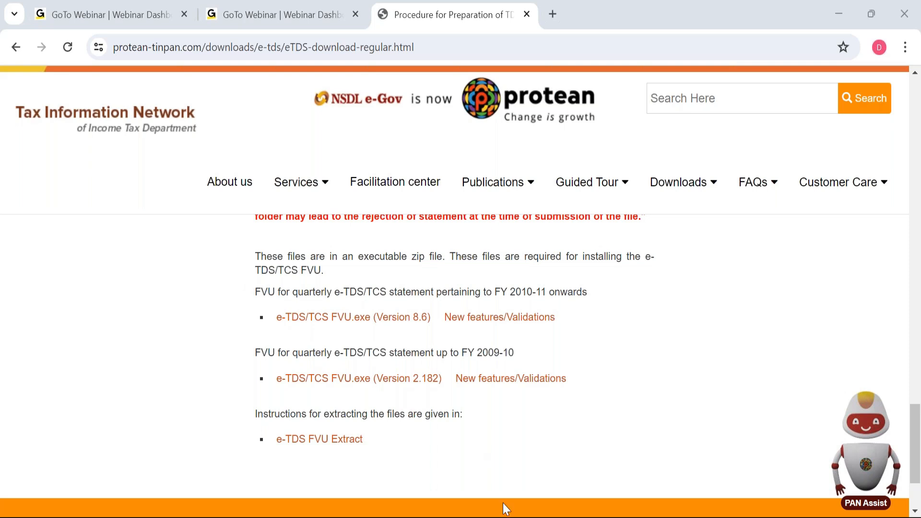
Switch back to TallyPrime and return to the Gateway of Tally.
mouse_move(404, 516)
mouse_move(494, 511)
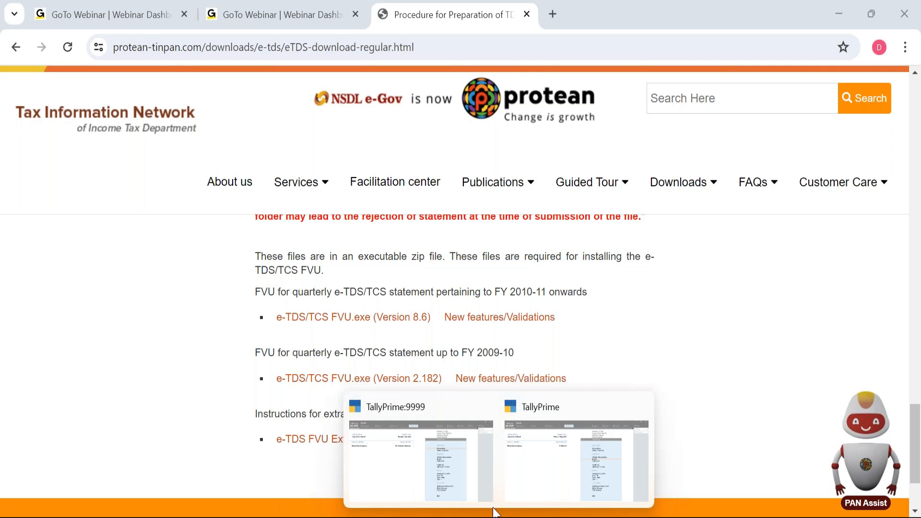
left_click(541, 496)
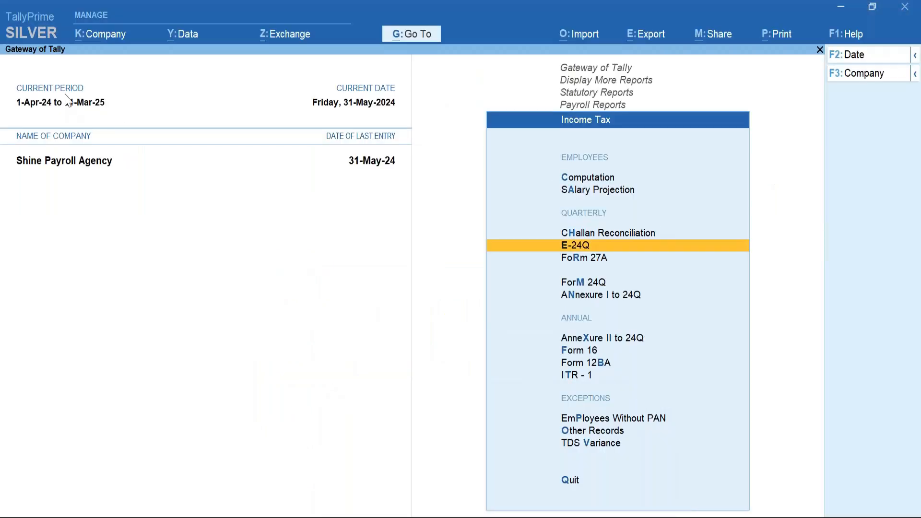
left_click(326, 276)
key("Escape")
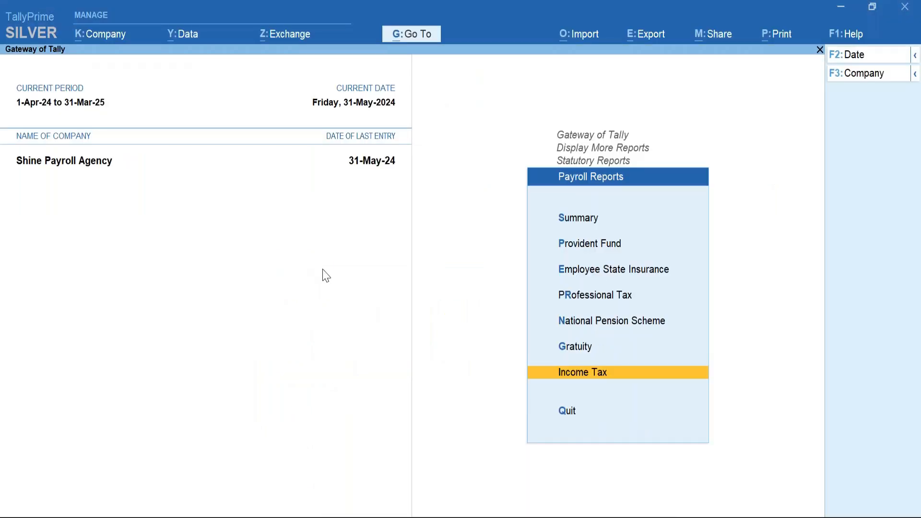
key("Escape")
key("Escape")
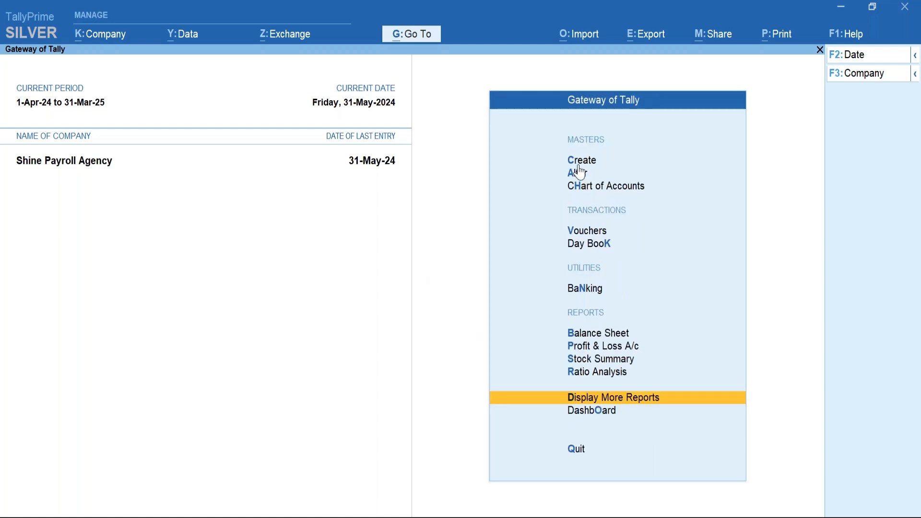
Create pay head Medical Bills as variable Reimbursements to Employees under Indirect Expenses.
key("c")
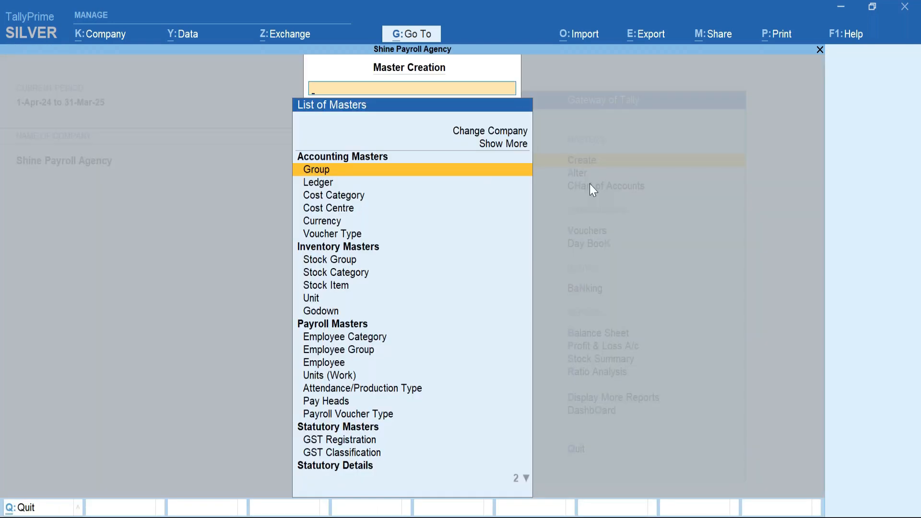
key("Down")
key("Down")
key("Down")
key("Down")
key("Down")
key("Down")
key("Down")
key("Down")
key("Down")
key("Down")
key("Down")
key("Down")
key("Down")
key("Down")
key("Down")
key("Down")
key("Return")
type("Medi")
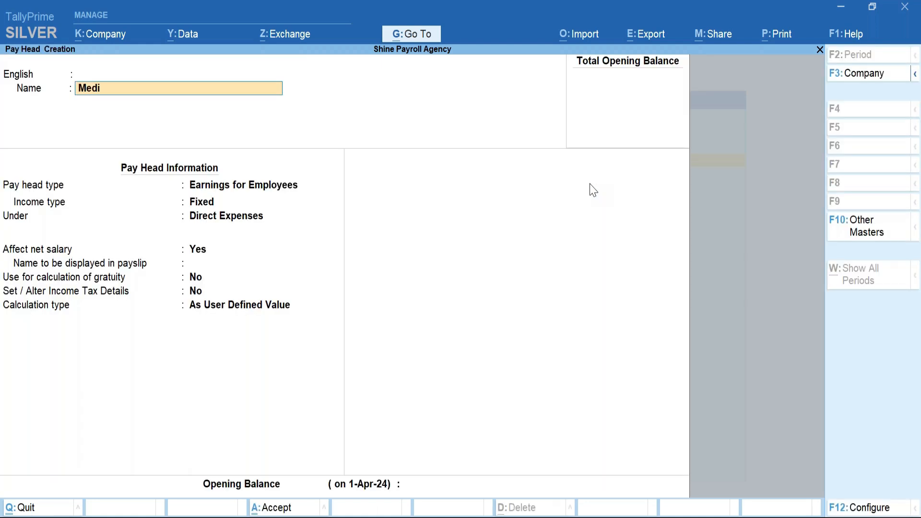
type("cal Bills")
key("Return")
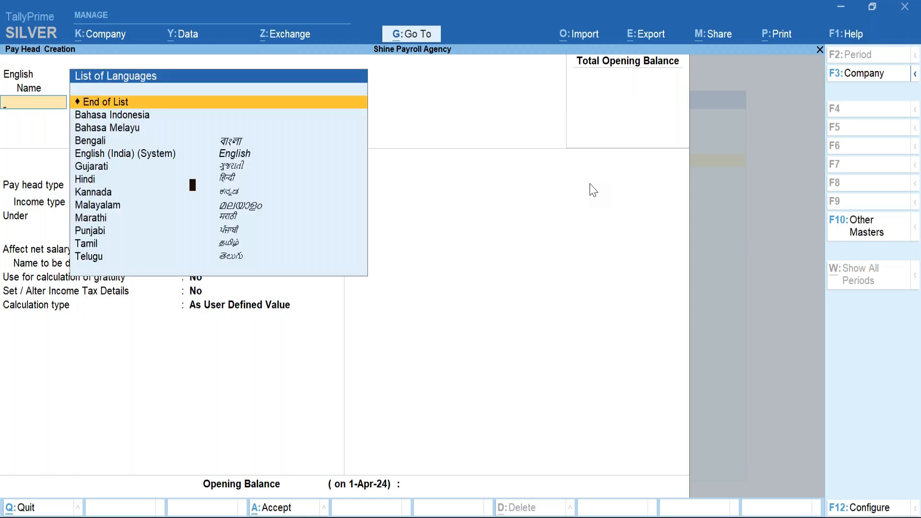
key("Return")
key("Down")
key("Down")
key("Down")
key("Down")
key("Down")
key("Down")
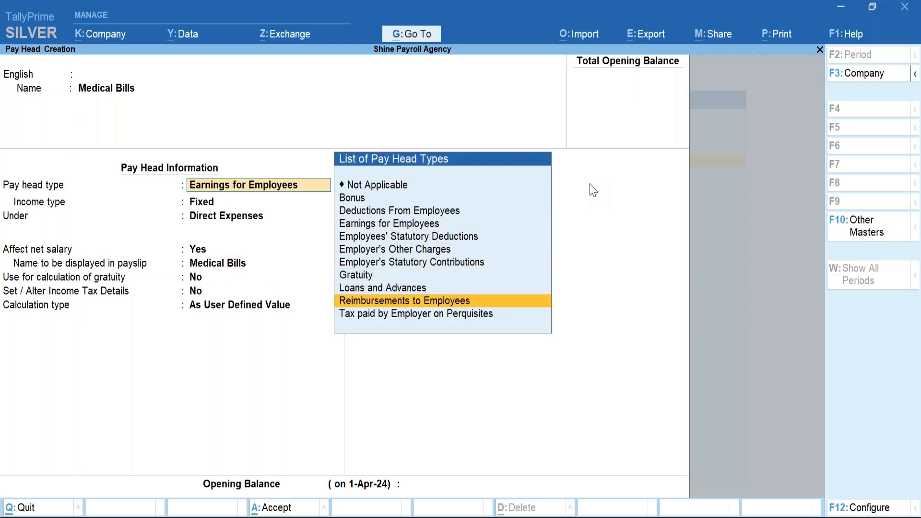
key("Return")
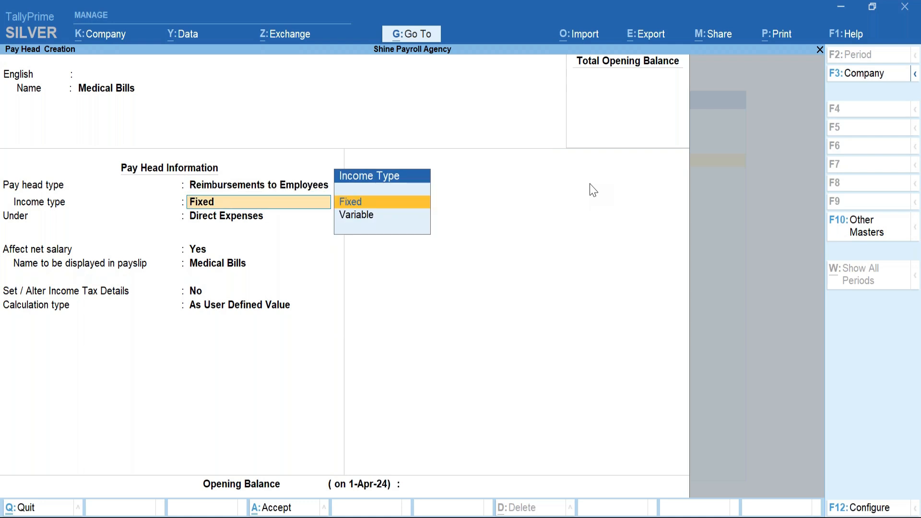
key("Down")
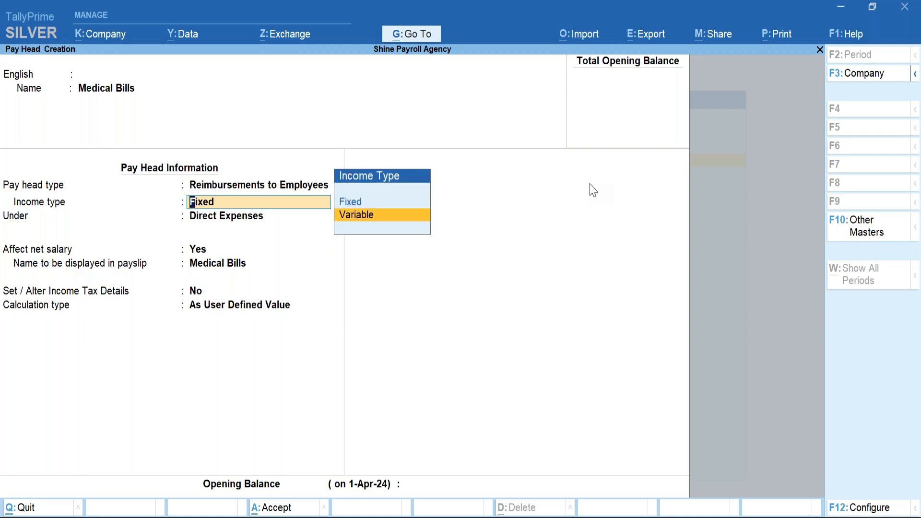
key("Return")
key("Down")
key("Down")
key("Down")
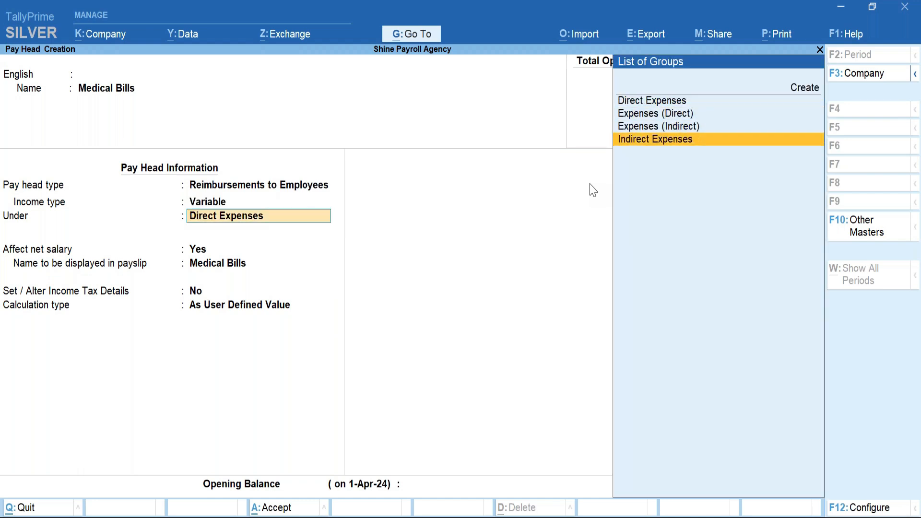
key("Return")
key("Return")
key("Return")
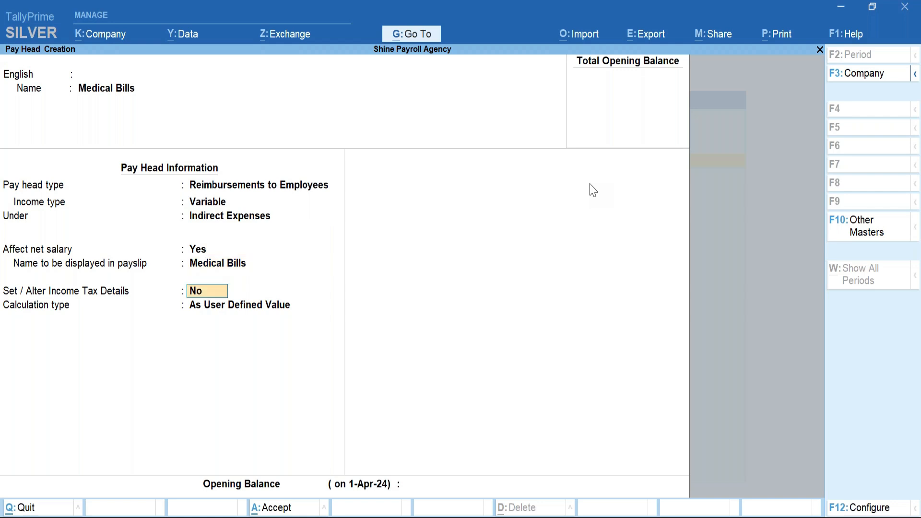
Set Medical Bills' tax component to Medical Reimbursement on actual value, and save the pay head.
type("y")
key("Return")
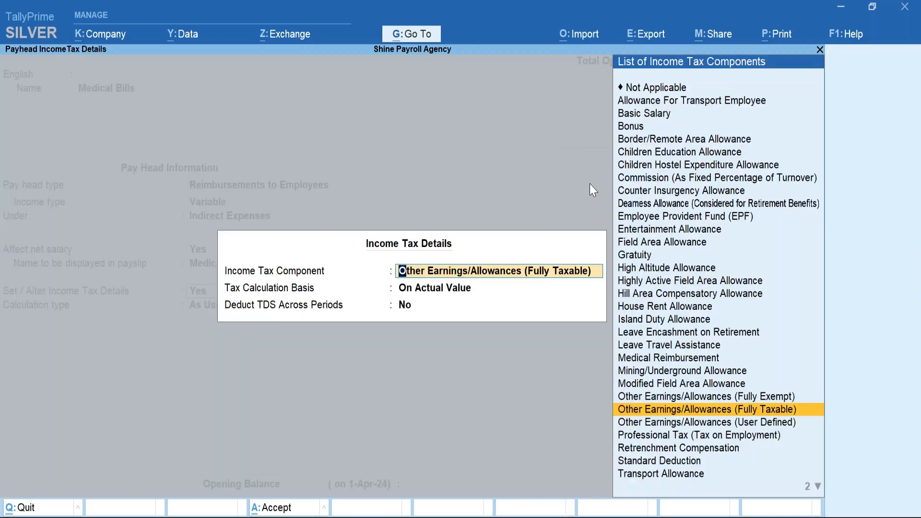
type("m")
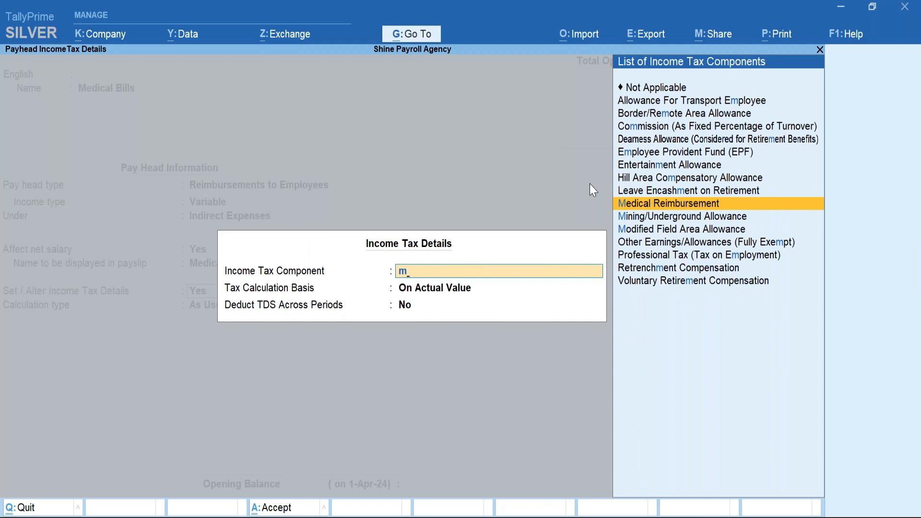
key("Return")
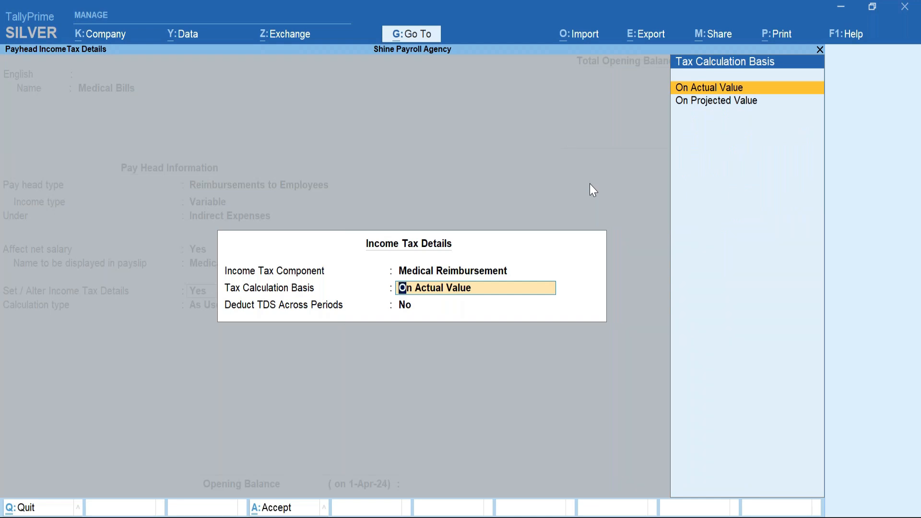
key("Return")
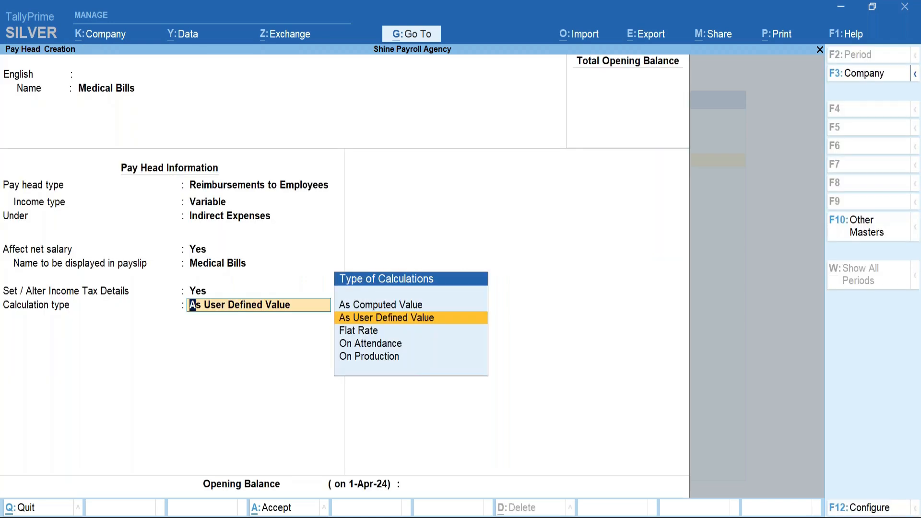
key("BackSpace")
key("Return")
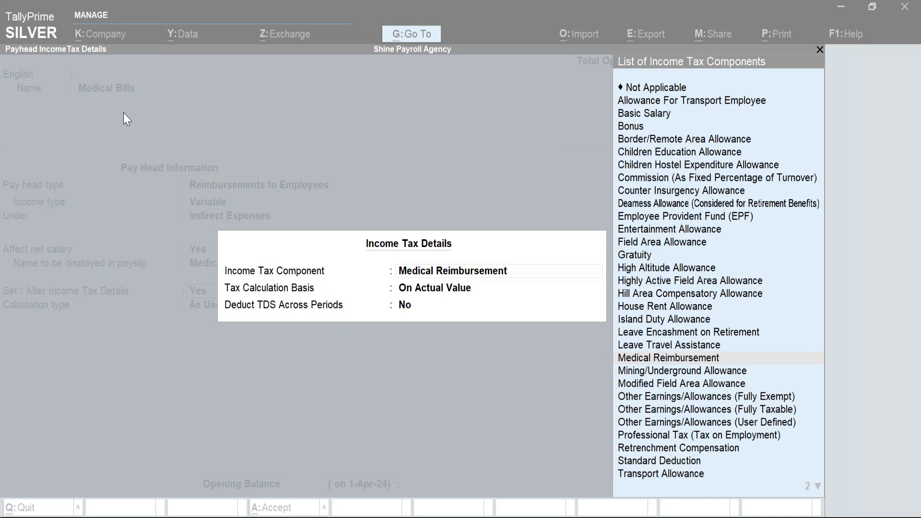
left_click(372, 333)
key("Return")
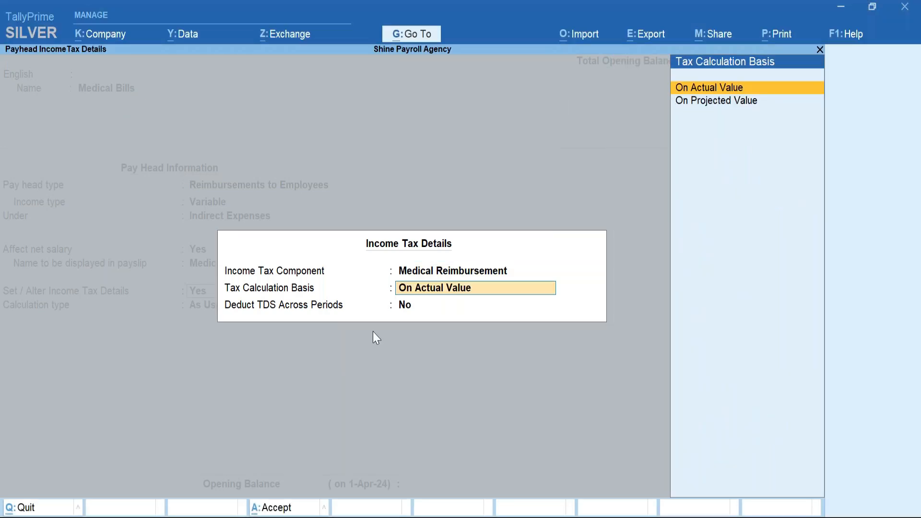
key("Return")
key("Return")
Quit the blank pay head form and open the list of pay heads to alter.
key("ctrl+a")
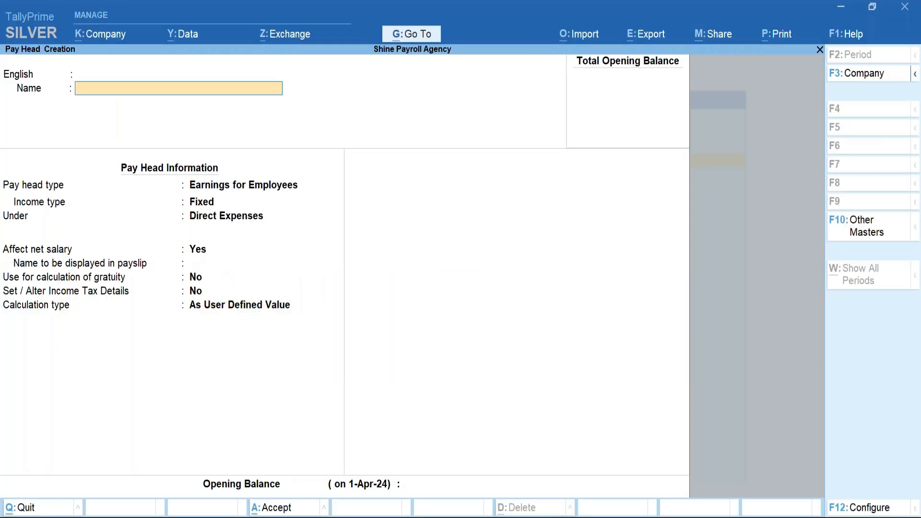
key("Escape")
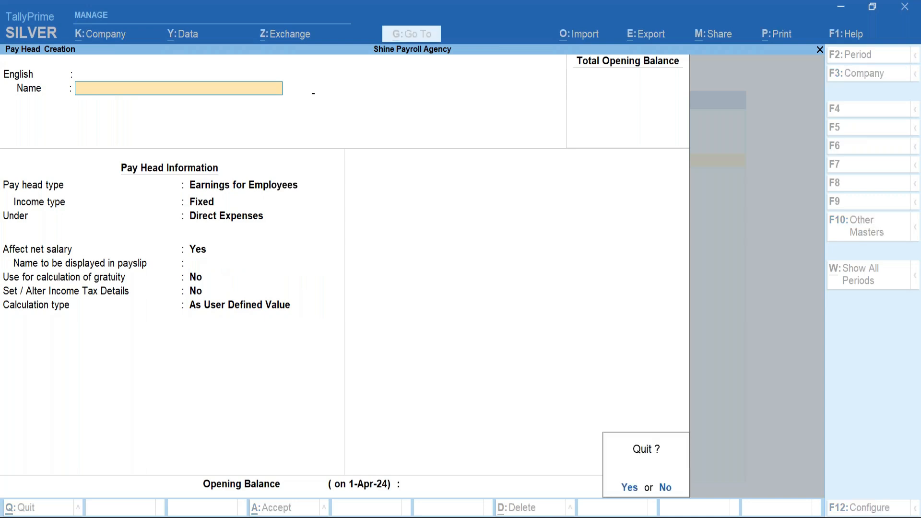
key("y")
key("Return")
key("Escape")
key("y")
key("Escape")
key("Down")
key("Return")
key("Down")
key("Down")
key("Down")
key("Down")
key("Down")
key("Down")
key("Down")
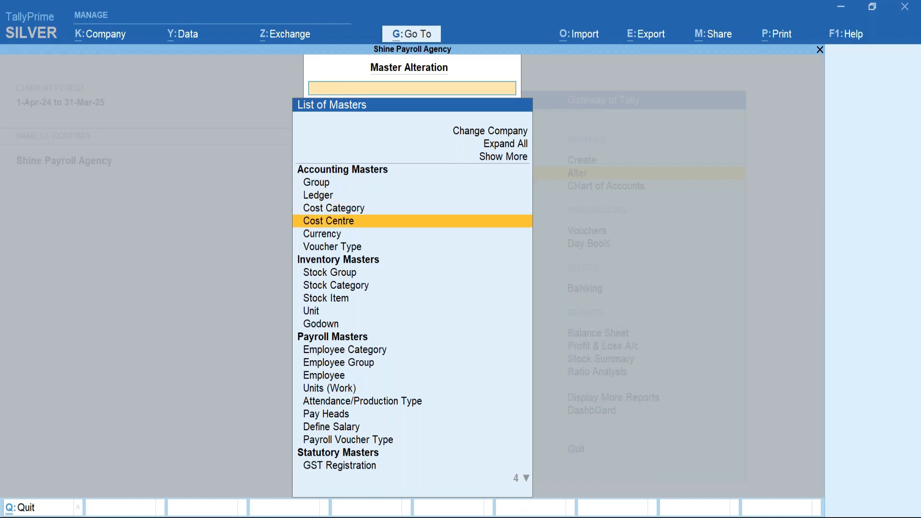
key("Down")
key("Down")
key("Down")
key("Down")
key("Down")
key("Down")
key("Down")
key("Down")
key("Down")
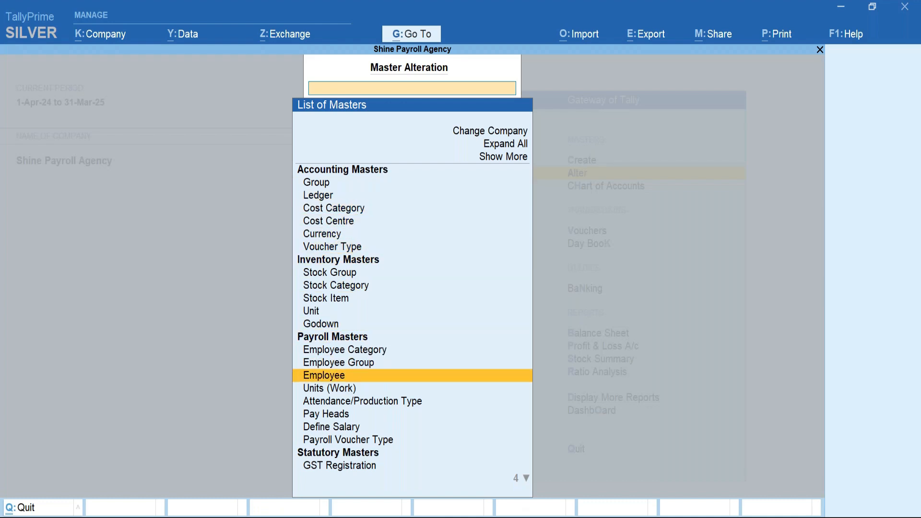
key("Return")
Set the Medical Bills pay head's calculation type to As User Defined Value and save.
type("Me")
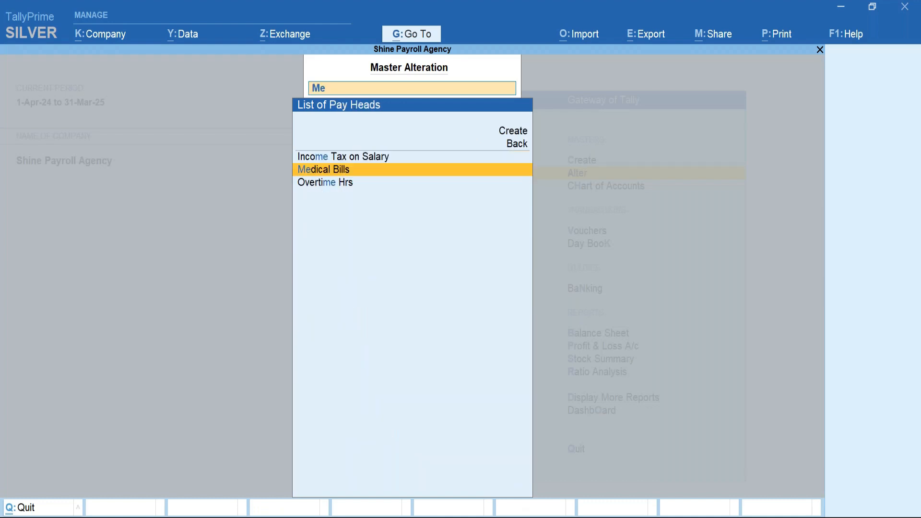
key("Return")
left_click(248, 315)
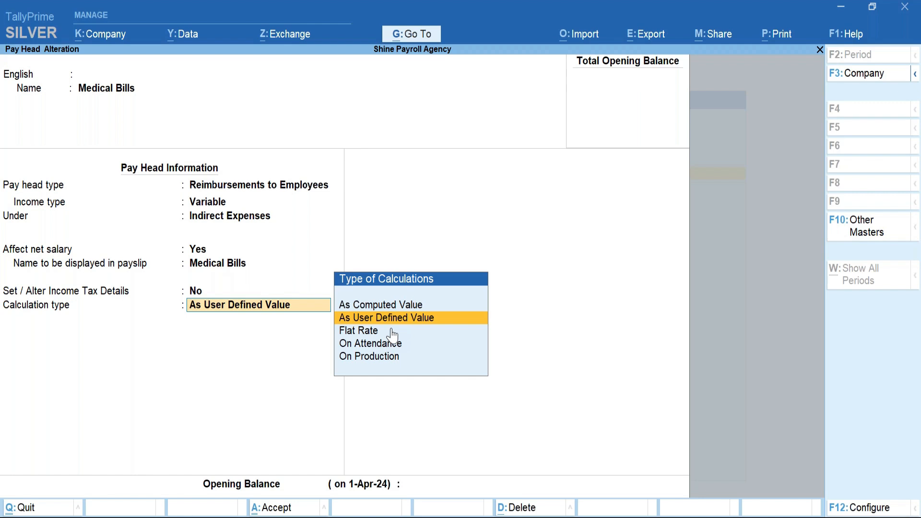
key("Return")
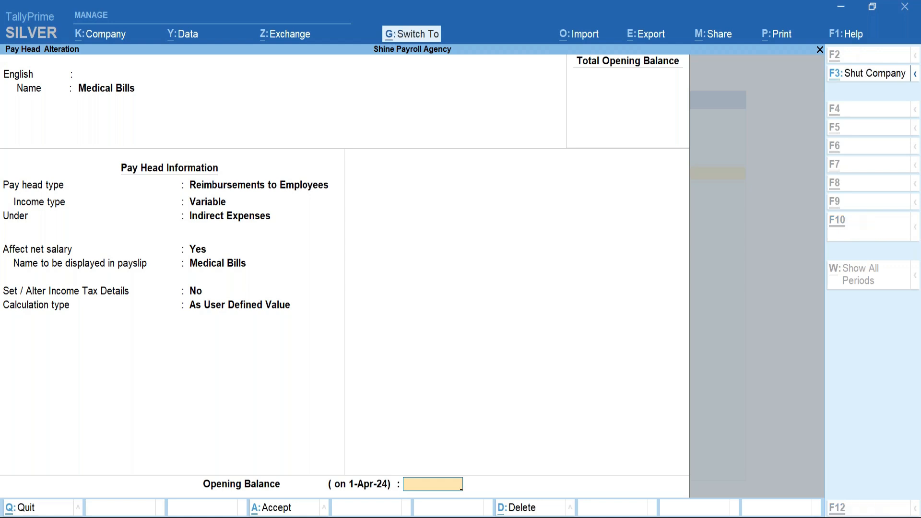
key("ctrl+a")
Add a 1-Jun-24 row to the employee's salary details, copying previous values.
key("Escape")
key("Down")
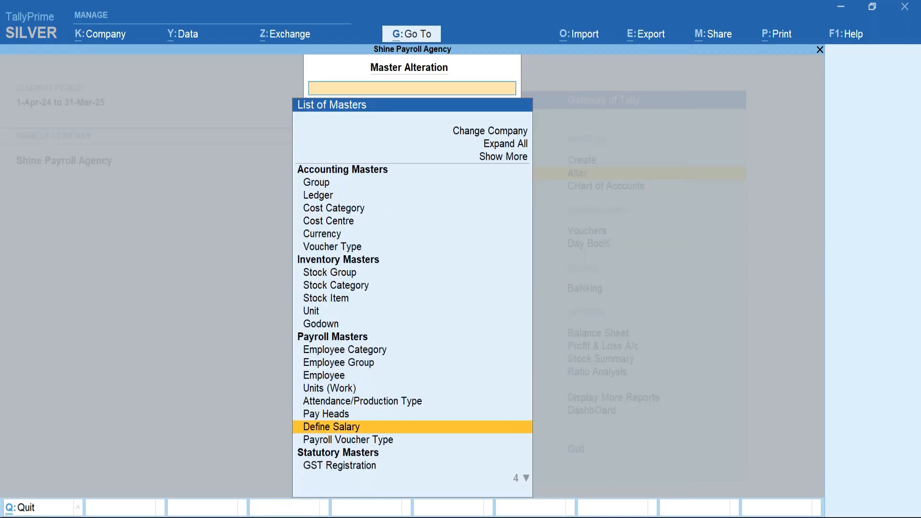
key("Return")
key("Down")
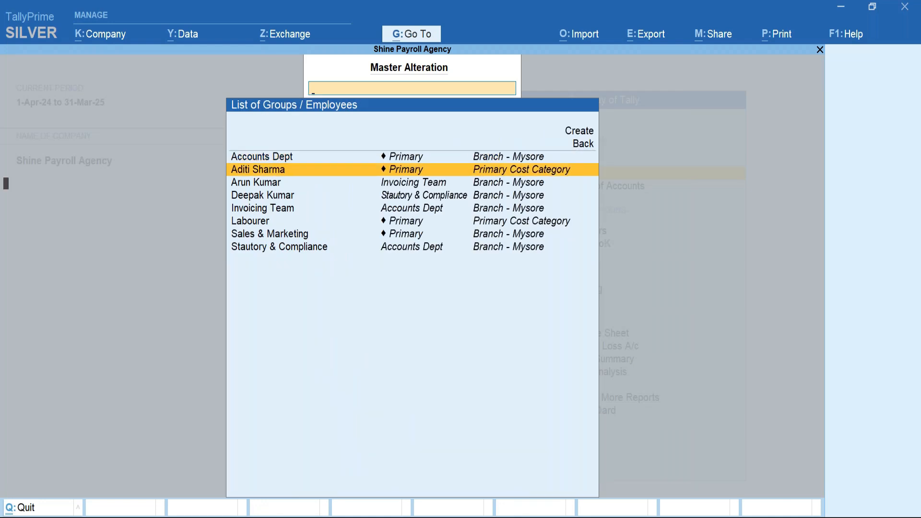
key("Return")
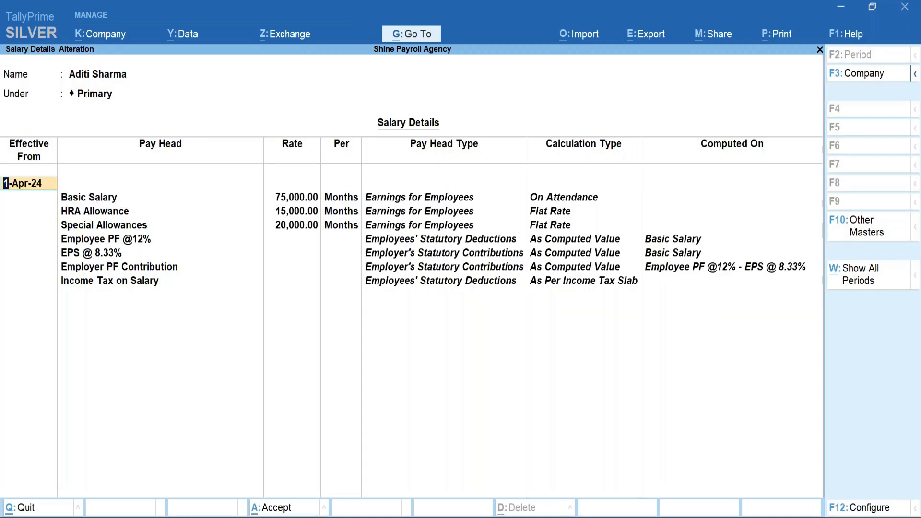
left_click(155, 282)
key("Return")
key("Return")
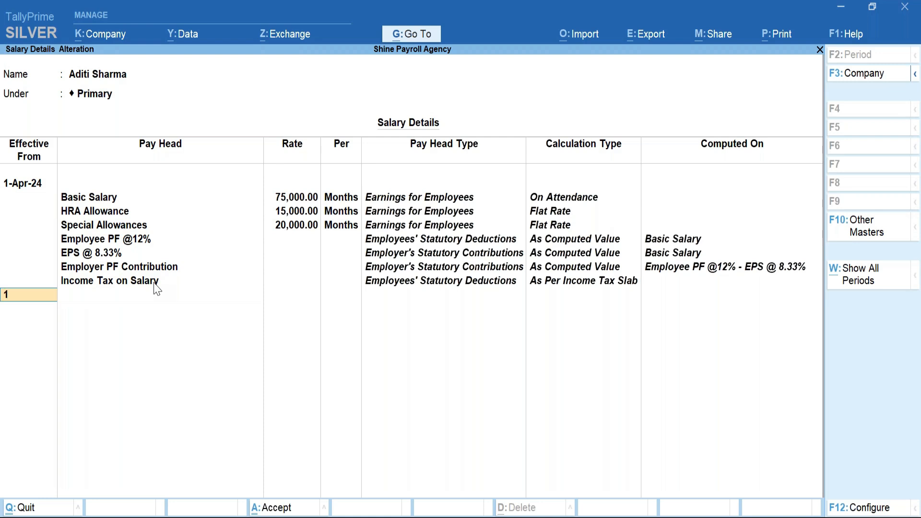
type("1jun")
key("Return")
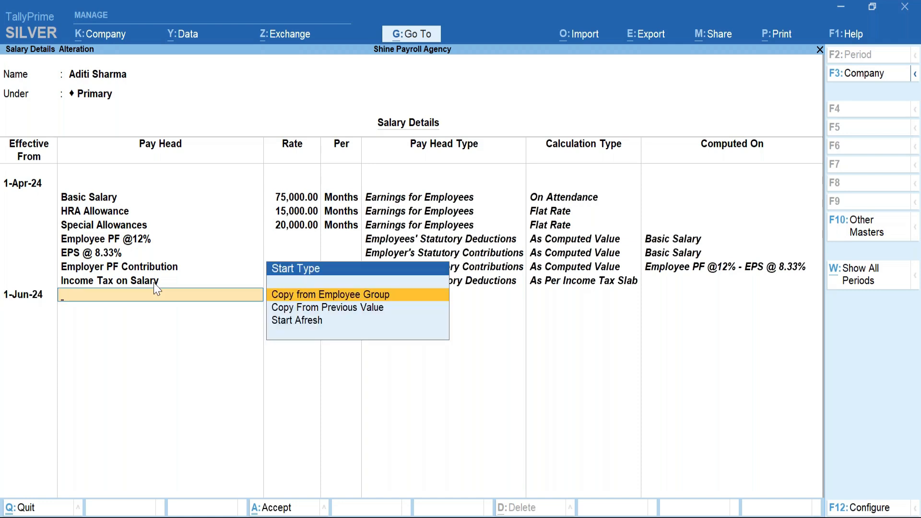
key("Down")
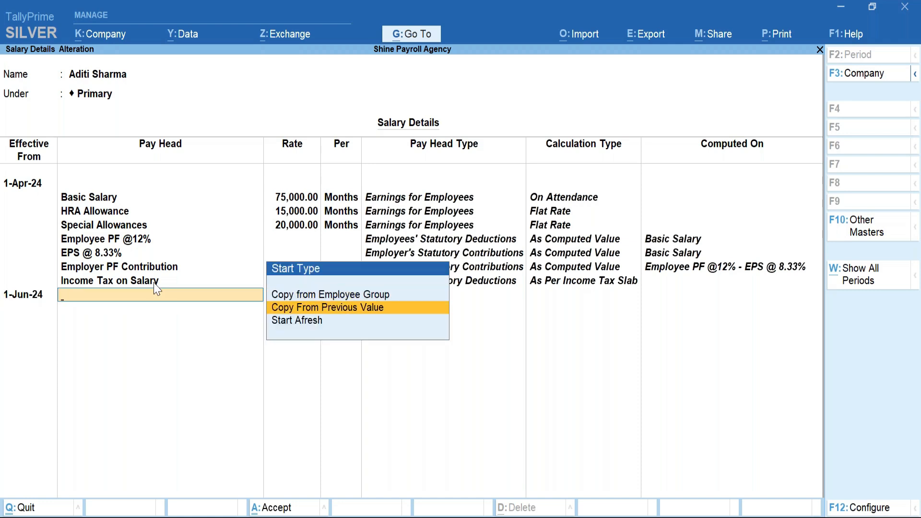
key("Return")
key("Return")
key("Down")
key("Down")
key("Down")
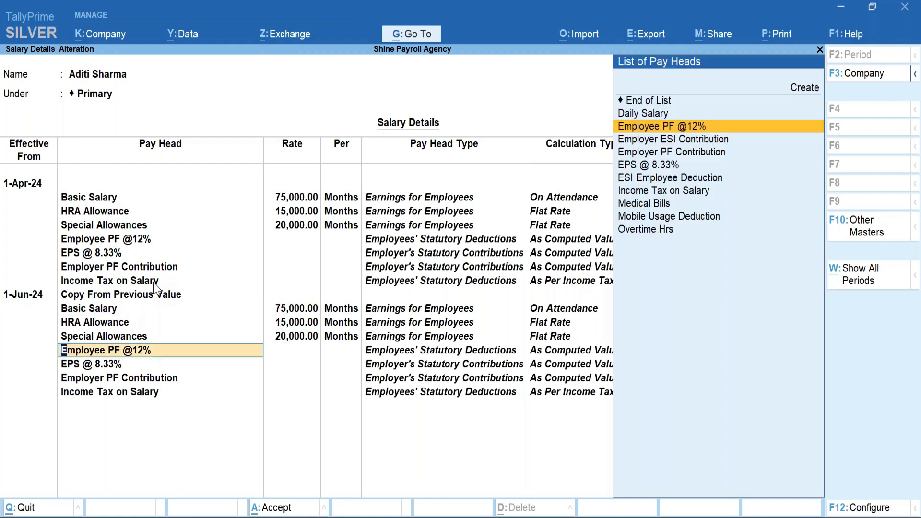
key("Down")
key("Down")
key("Down")
key("Down")
key("Down")
key("Down")
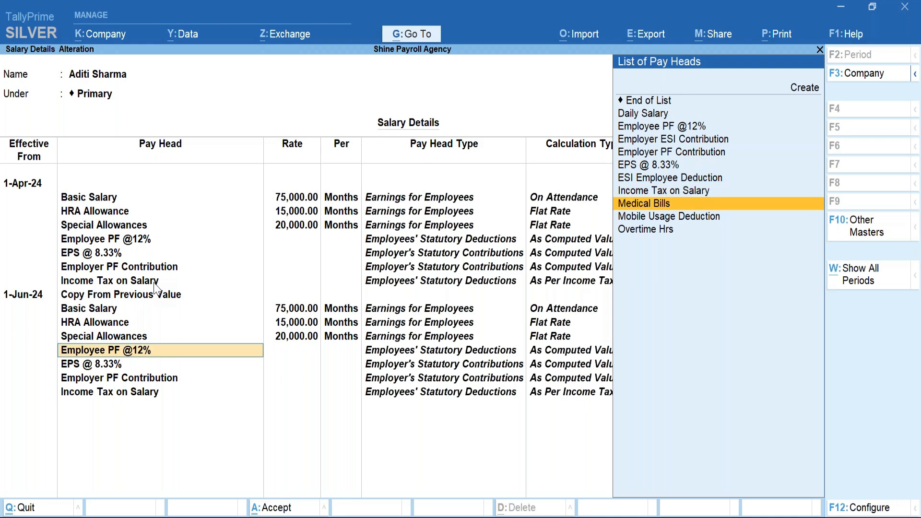
key("Return")
key("Up")
key("Up")
key("Up")
key("Return")
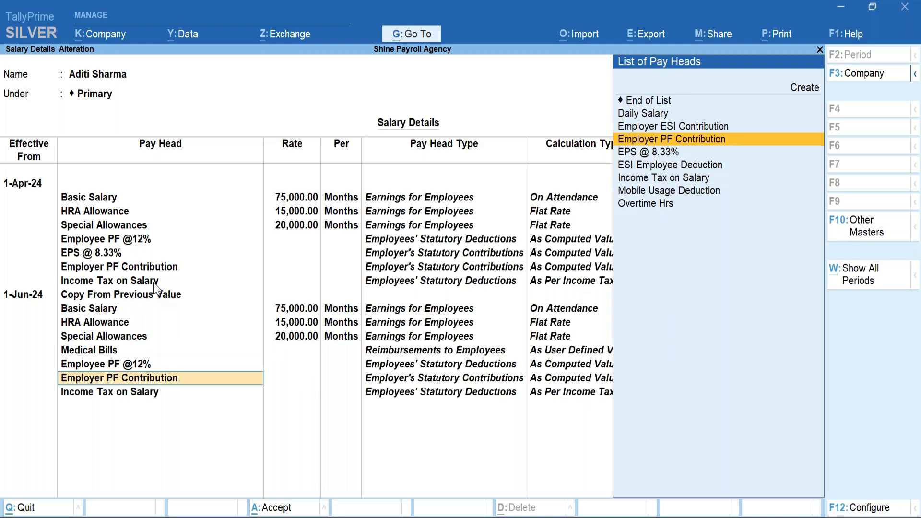
key("Down")
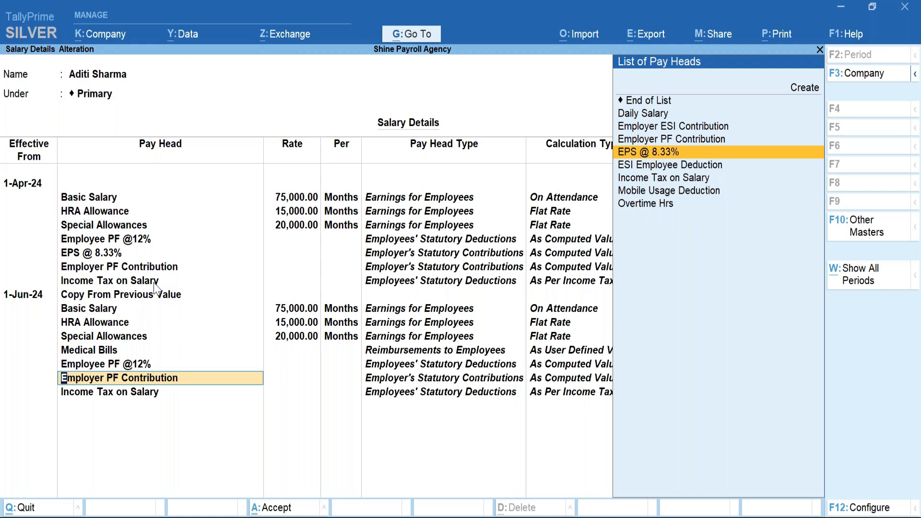
key("Return")
Add ESI Employee Deduction and Income Tax on Salary, then save the June salary structure.
key("Up")
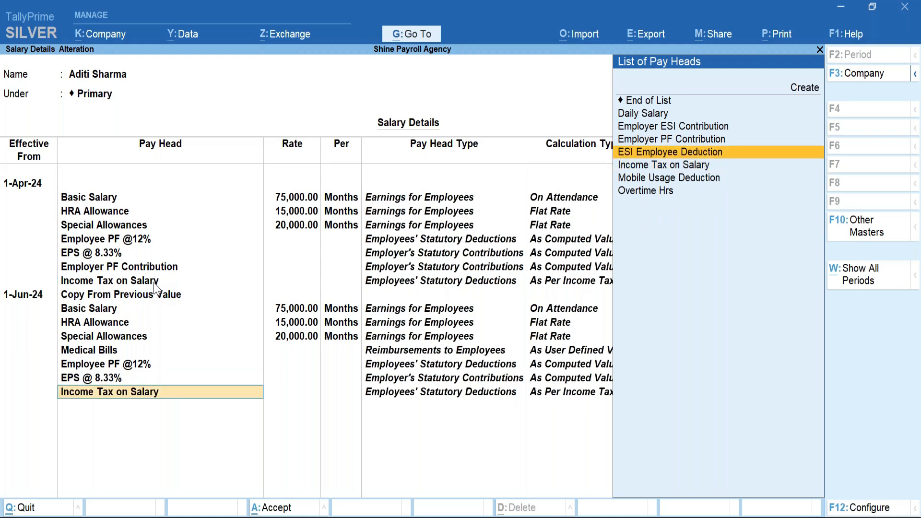
key("Return")
key("Down")
key("Down")
key("Down")
key("Down")
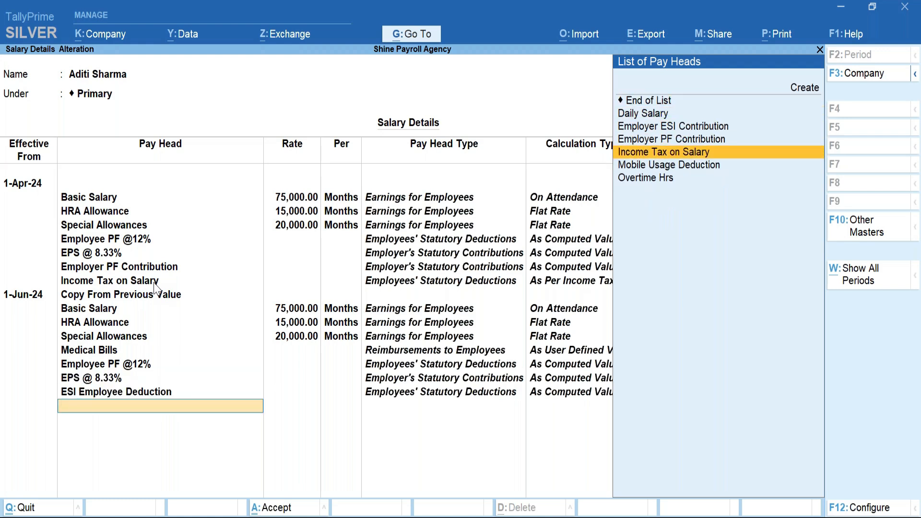
key("Return")
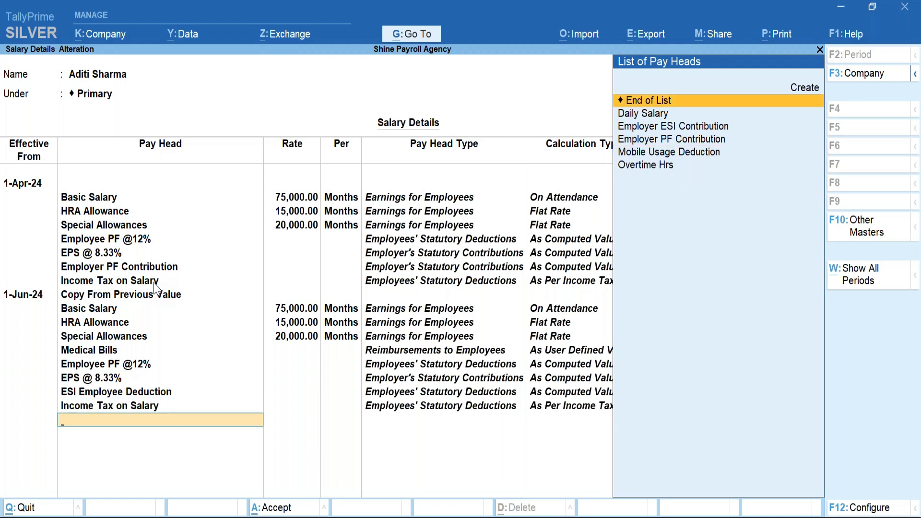
key("Return")
key("Return")
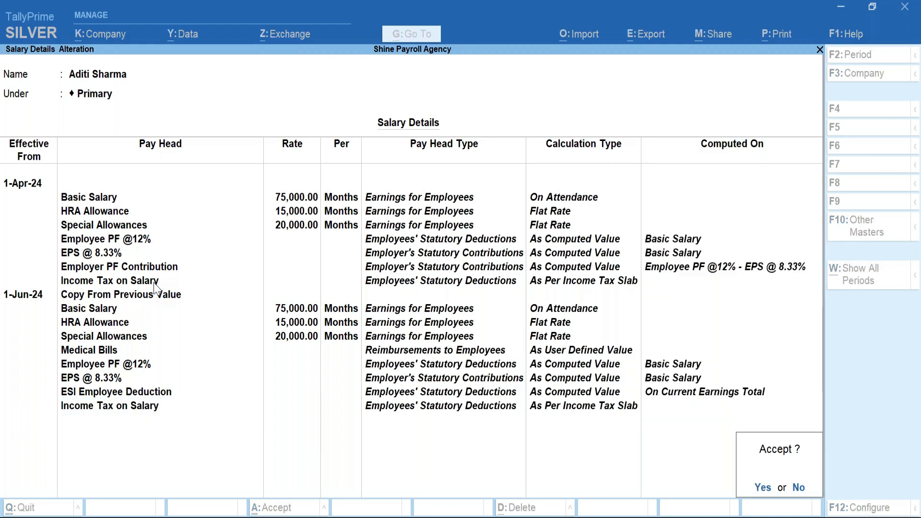
key("Return")
key("Escape")
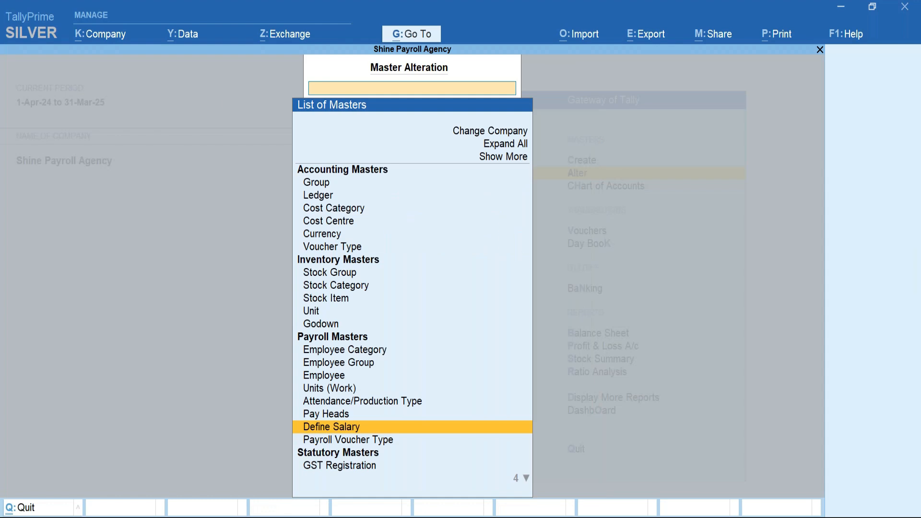
key("Escape")
Start an Attendance voucher dated 30-Jun-24.
key("v")
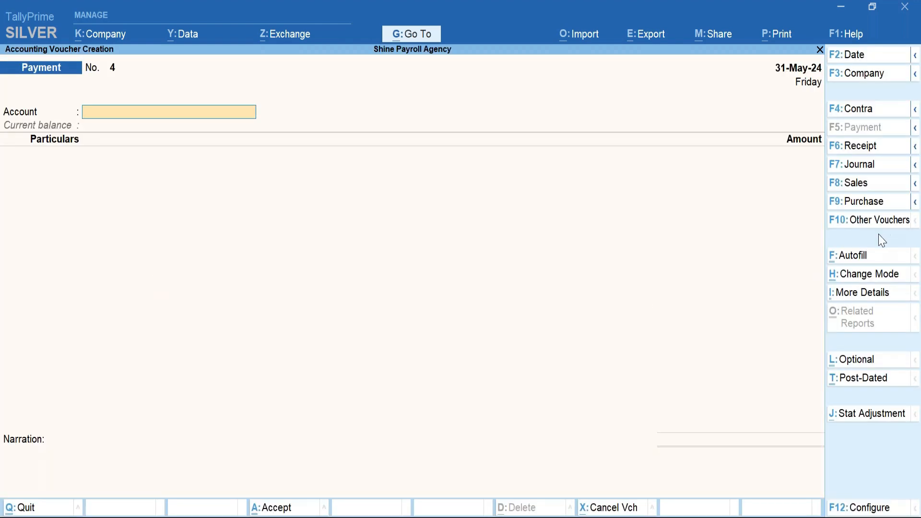
left_click(863, 225)
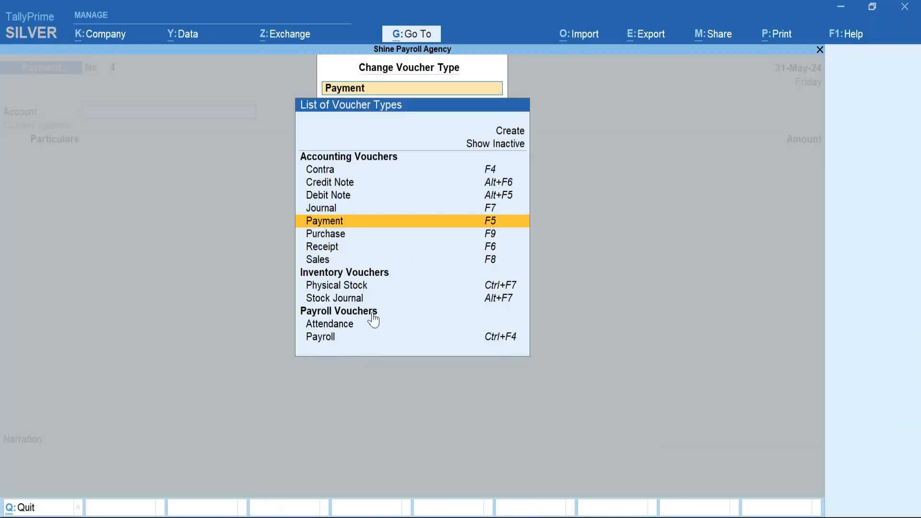
left_click(356, 331)
key("Return")
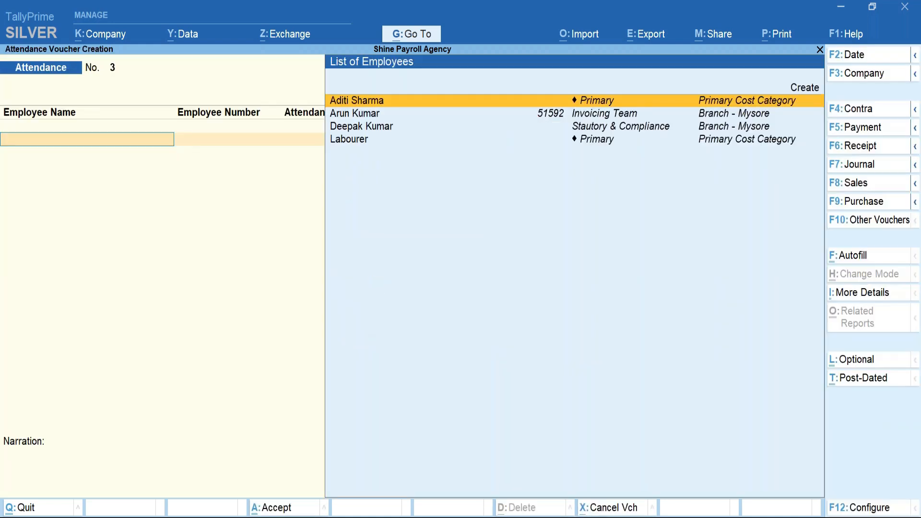
left_click(854, 54)
type("30jun")
key("Return")
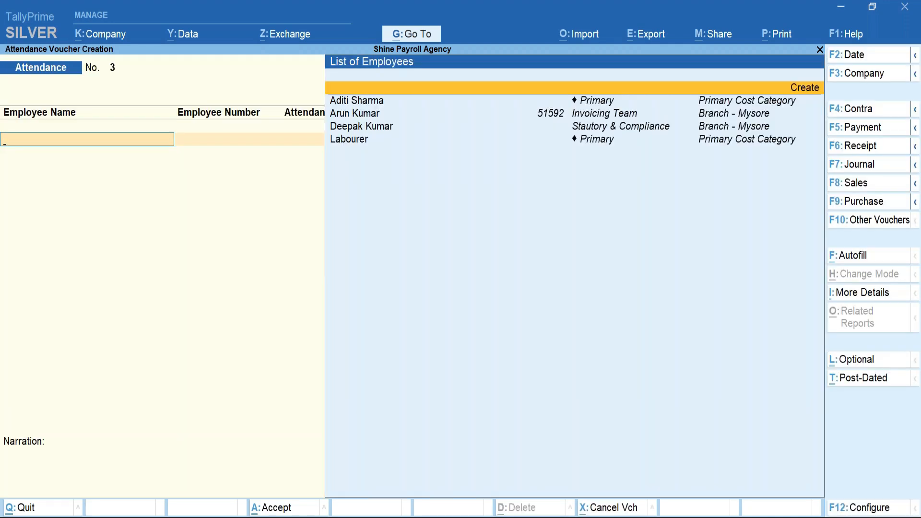
Record the employee's attendance as 26 days Present and 4 days Week Off.
key("Return")
key("Down")
key("Down")
key("Down")
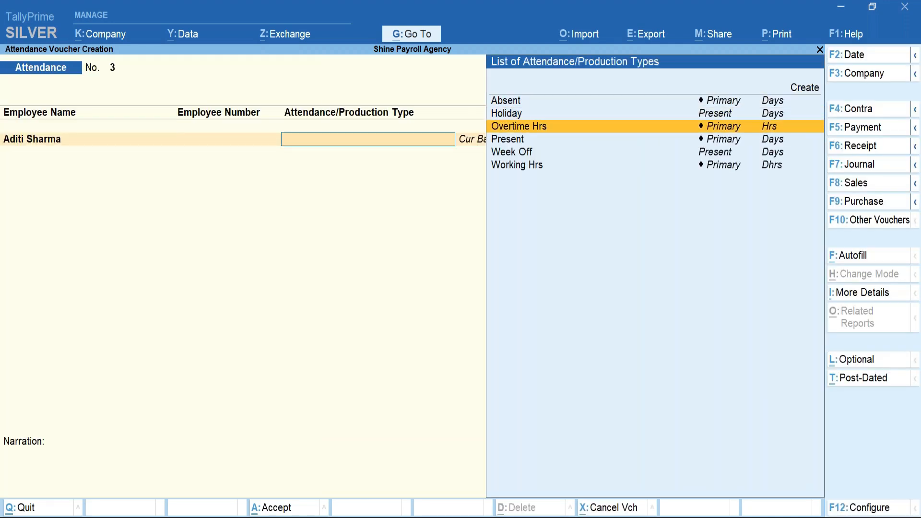
key("Return")
type("2")
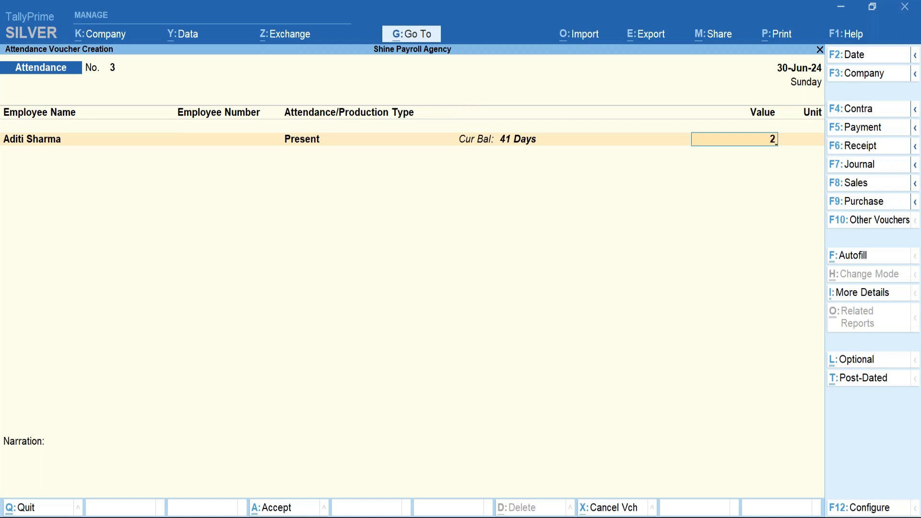
type("0")
key("Return")
key("Down")
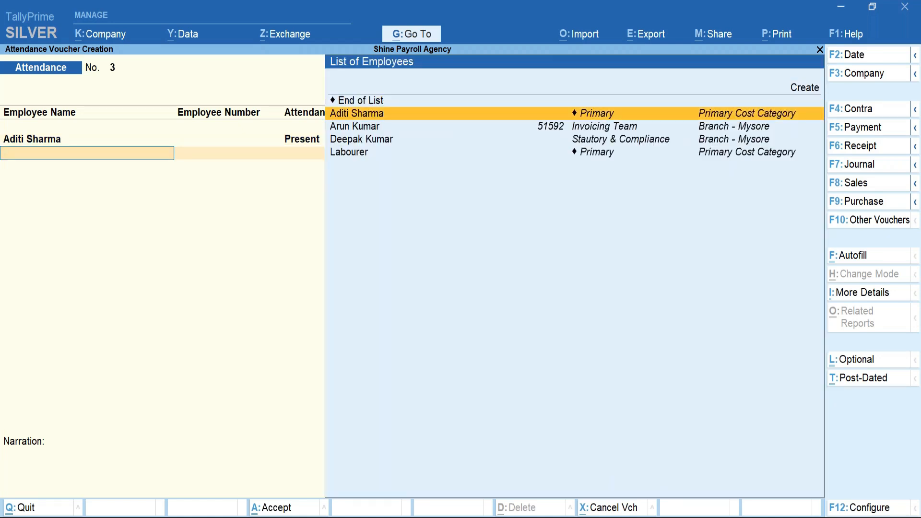
key("Return")
key("Down")
key("Down")
key("Down")
key("Down")
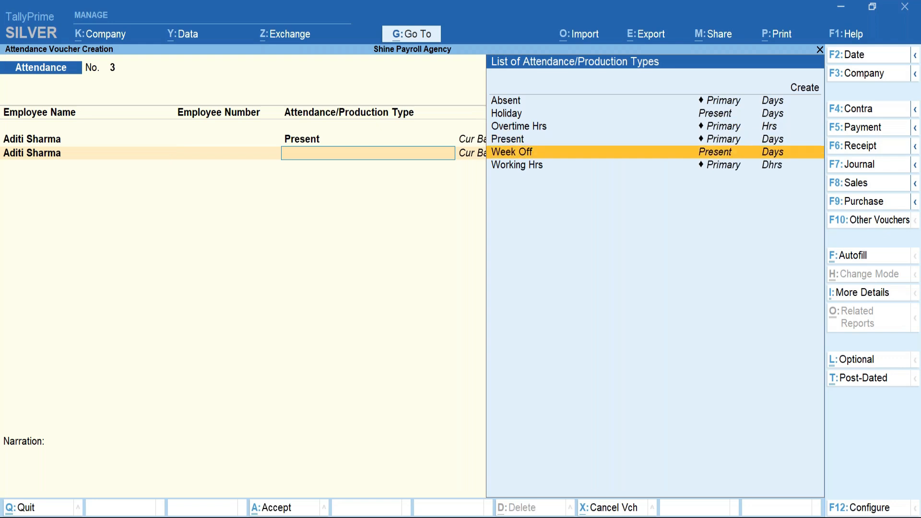
key("Return")
type("4")
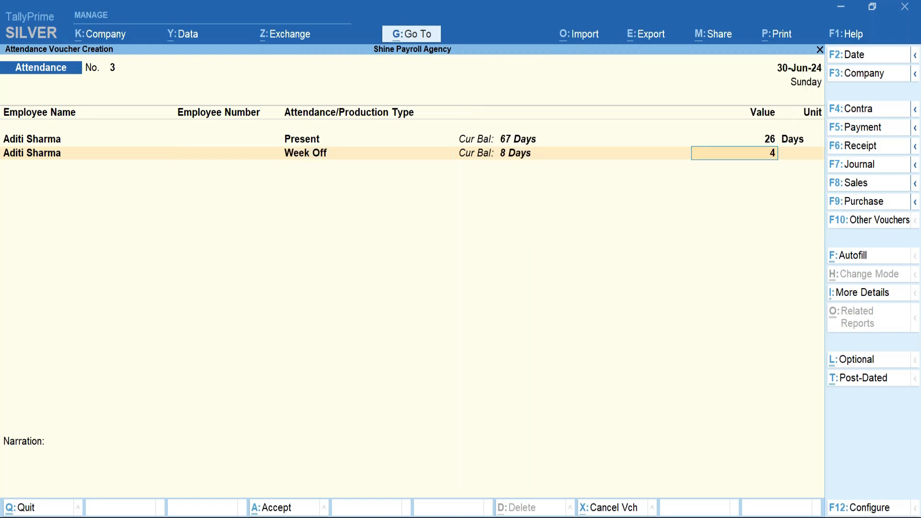
key("Return")
key("Return")
key("Return")
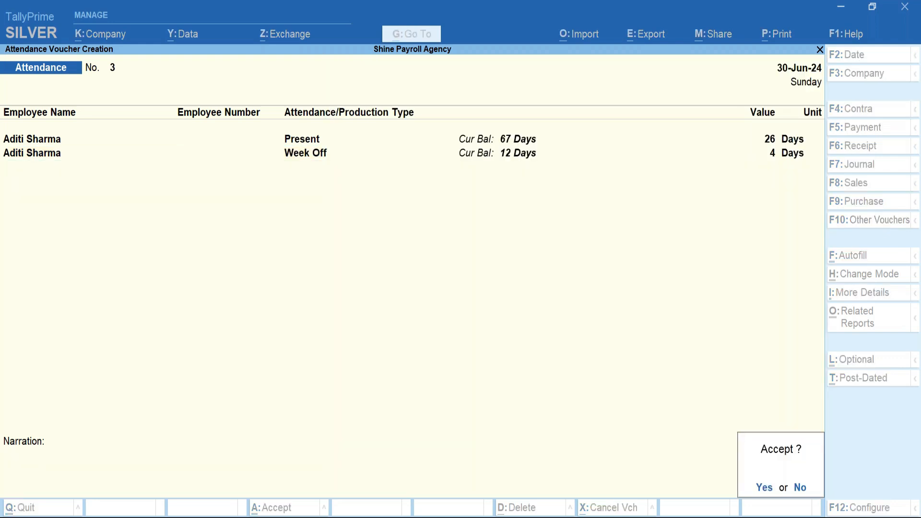
Save the attendance voucher and start a new Payroll voucher.
key("y")
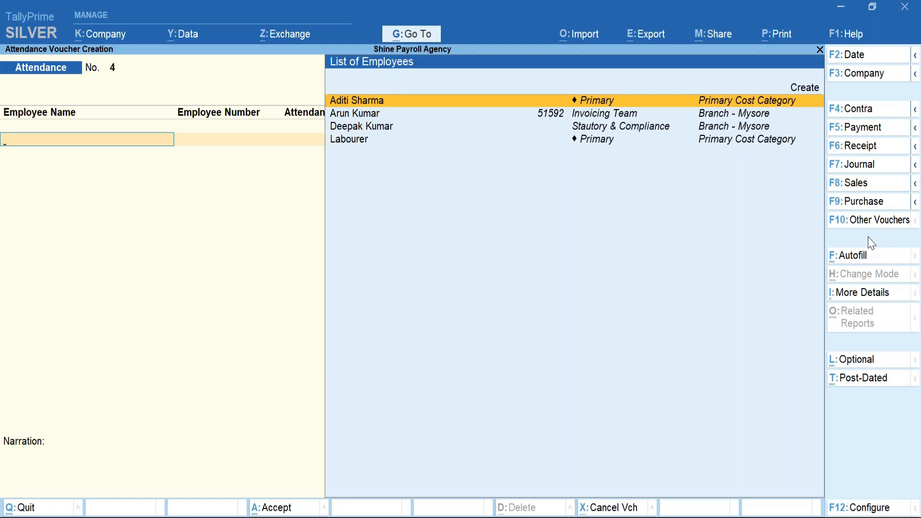
left_click(862, 220)
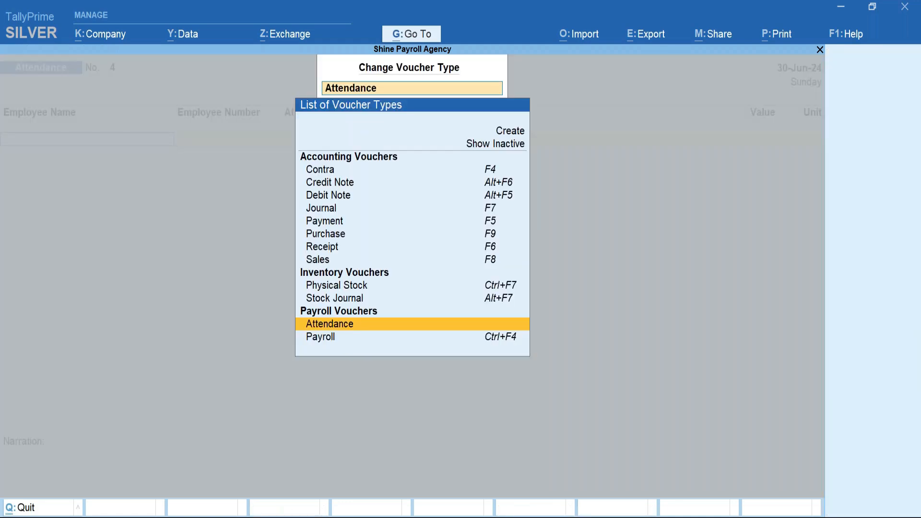
key("Down")
key("Return")
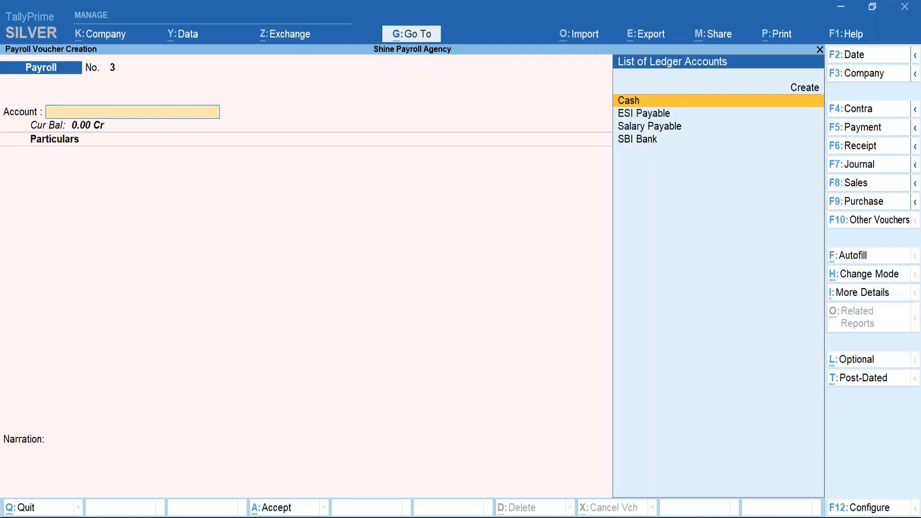
Autofill user-defined pay heads for the employee, 1-6-2024 to 30-6-2024, against Salary Payable.
left_click(846, 262)
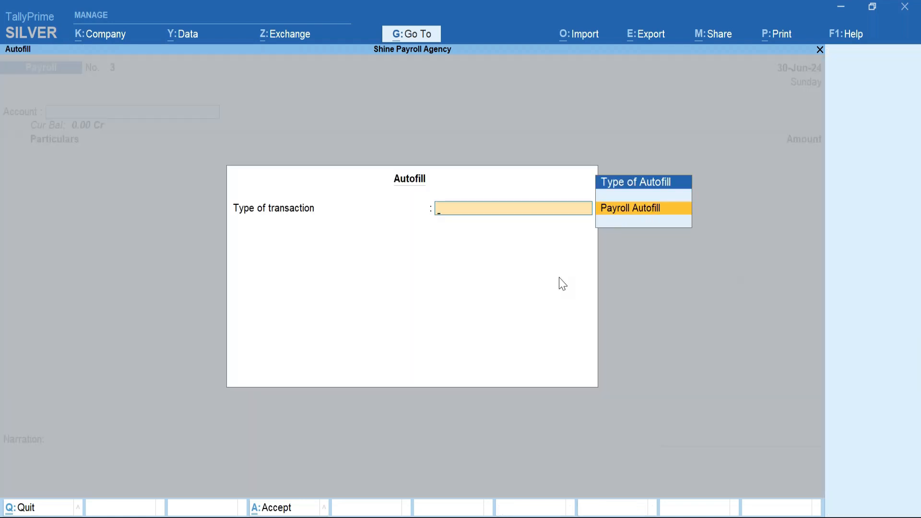
key("Return")
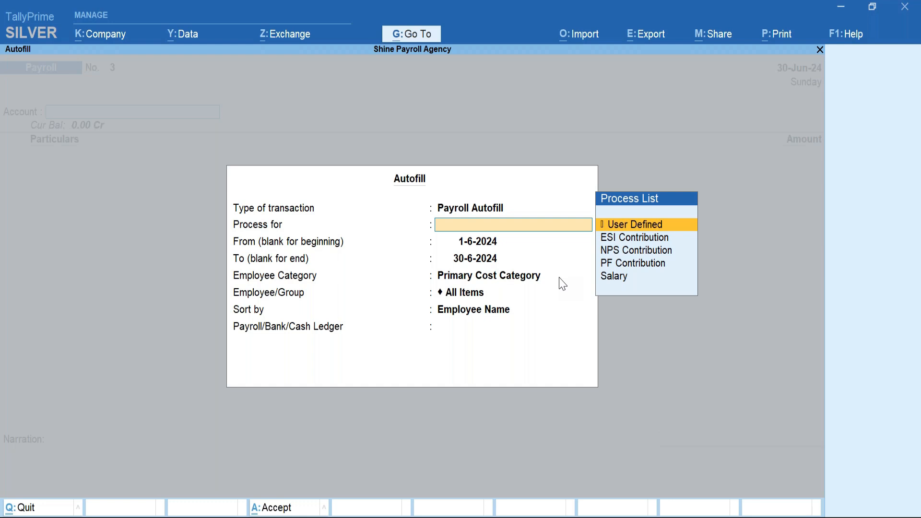
key("Return")
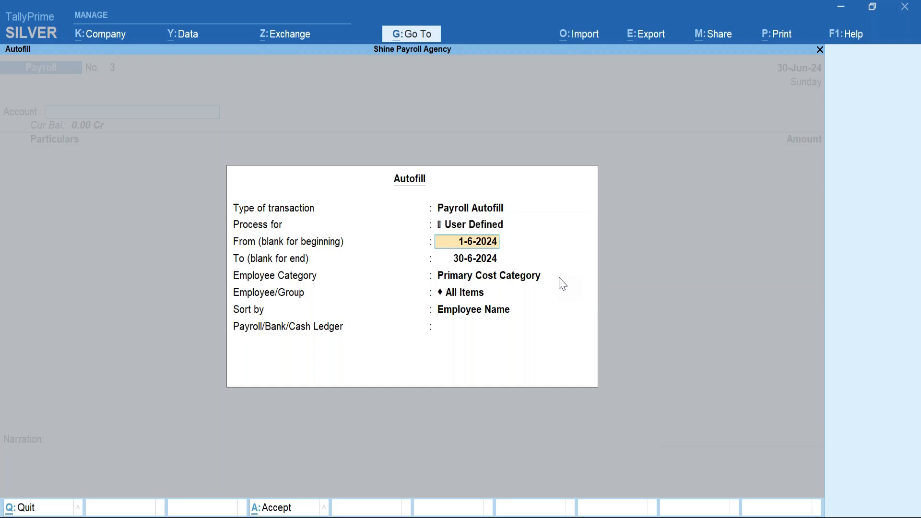
key("Return")
key("Return")
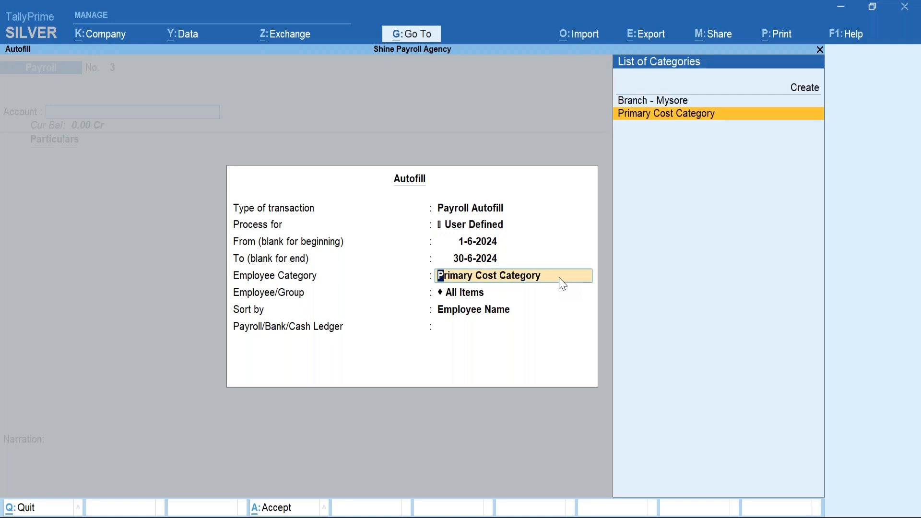
key("Return")
key("Down")
key("Return")
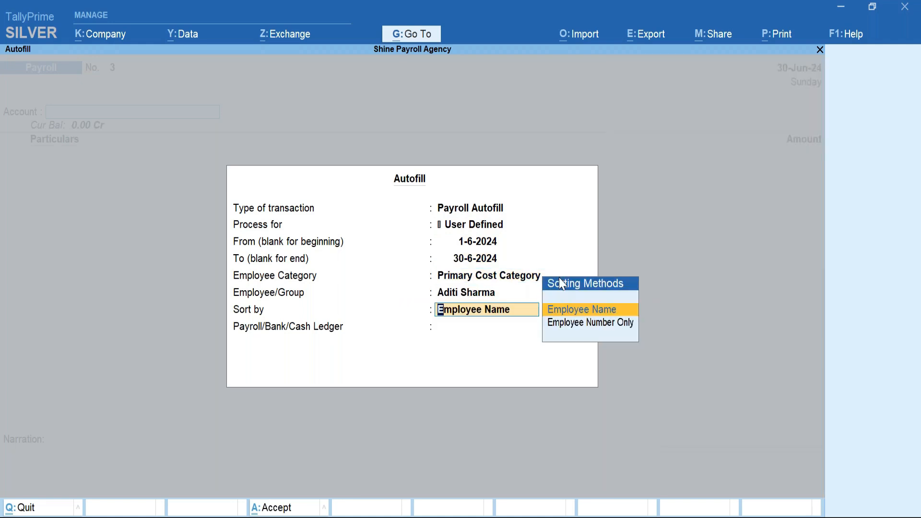
key("Return")
key("Down")
key("Down")
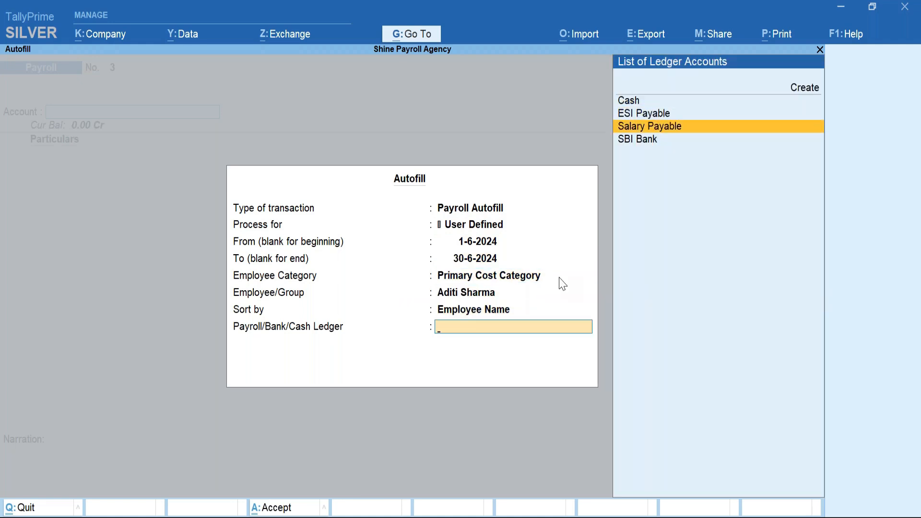
key("Return")
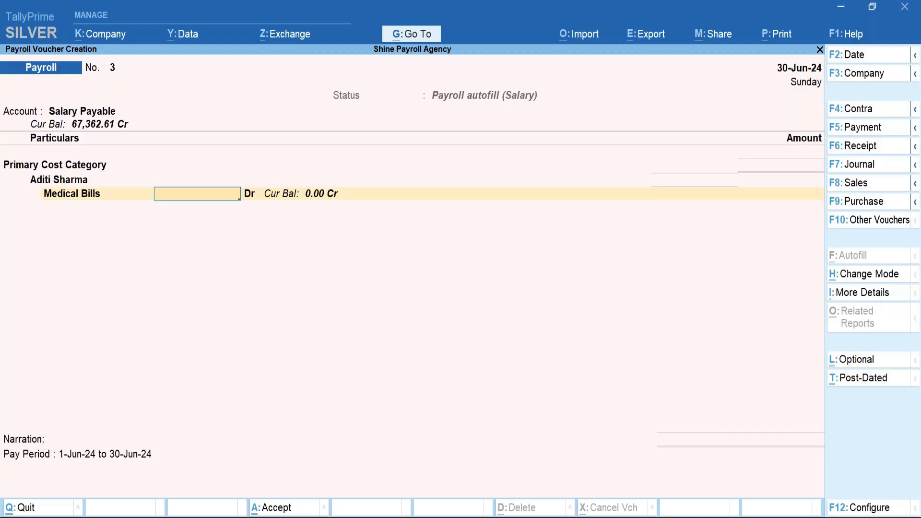
Enter 2,000 for Medical Bills and accept the payroll voucher.
type("2000")
key("Return")
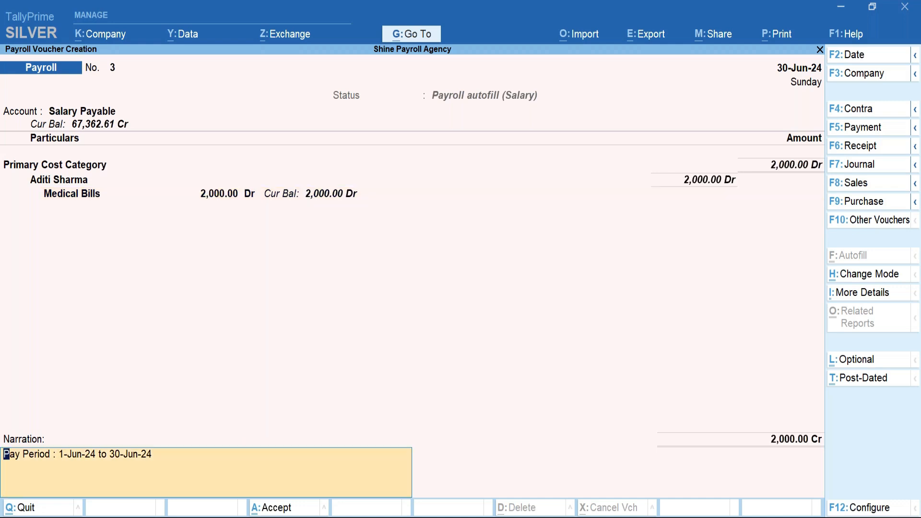
key("Return")
key("Return")
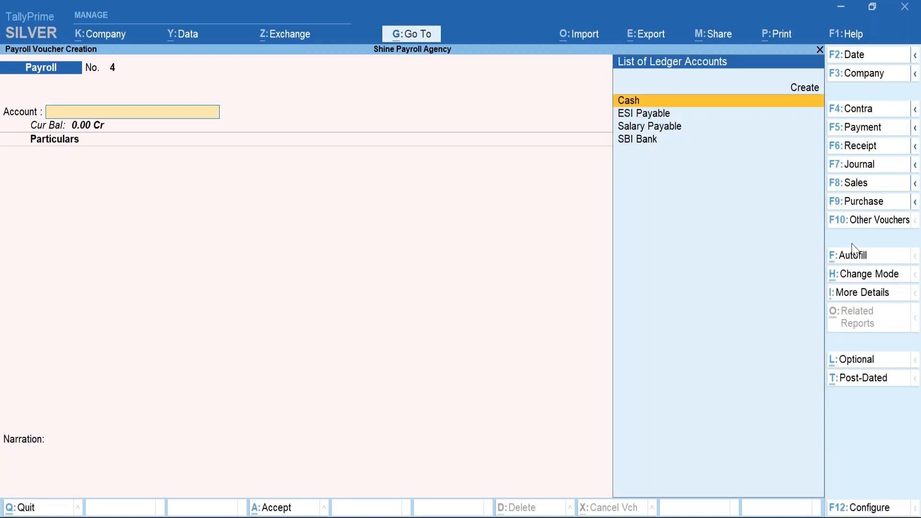
Autofill the employee's June salary voucher on Declared Value, posting to Salary Payable.
left_click(853, 255)
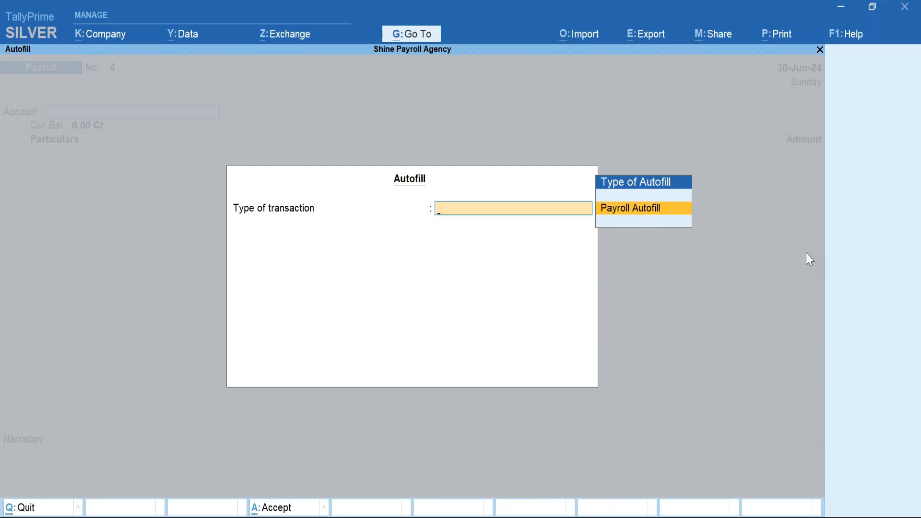
key("Return")
key("Down")
key("Down")
key("Down")
key("Down")
key("Return")
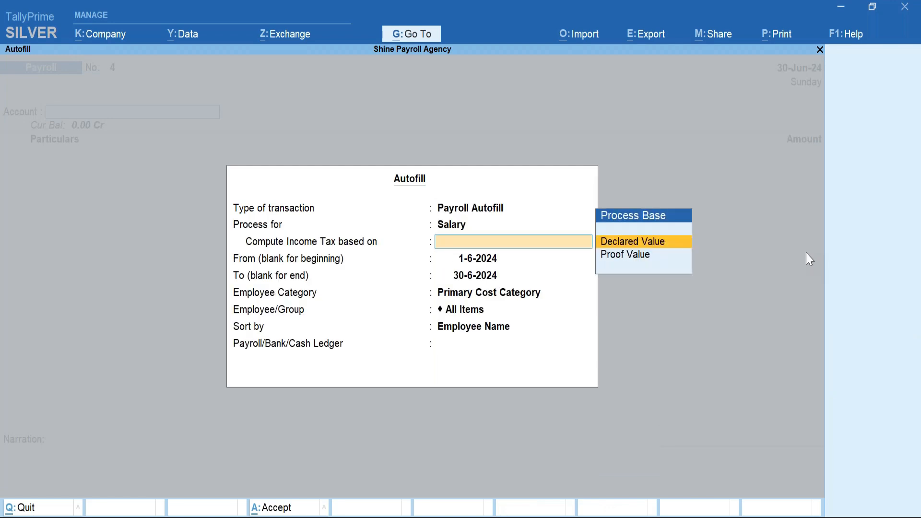
key("Return")
key("Return")
key("Return")
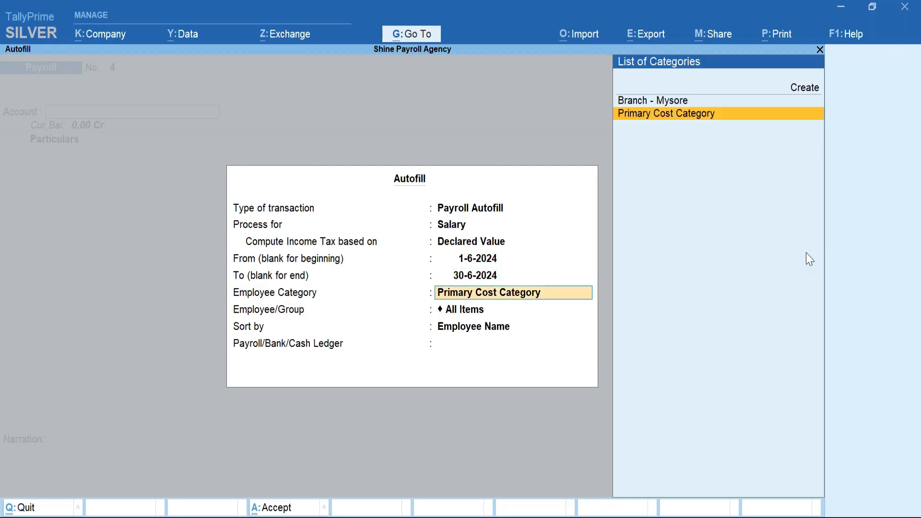
key("Return")
key("Down")
key("Return")
key("Return")
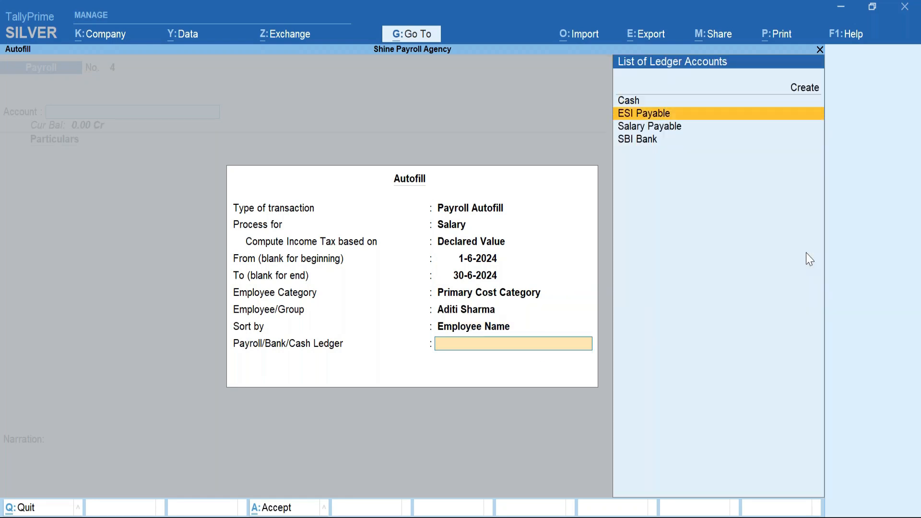
key("Down")
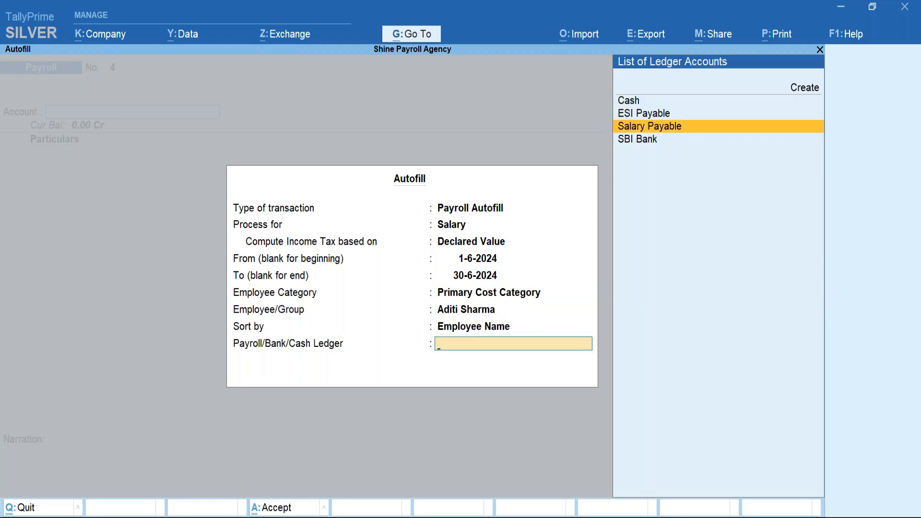
key("Return")
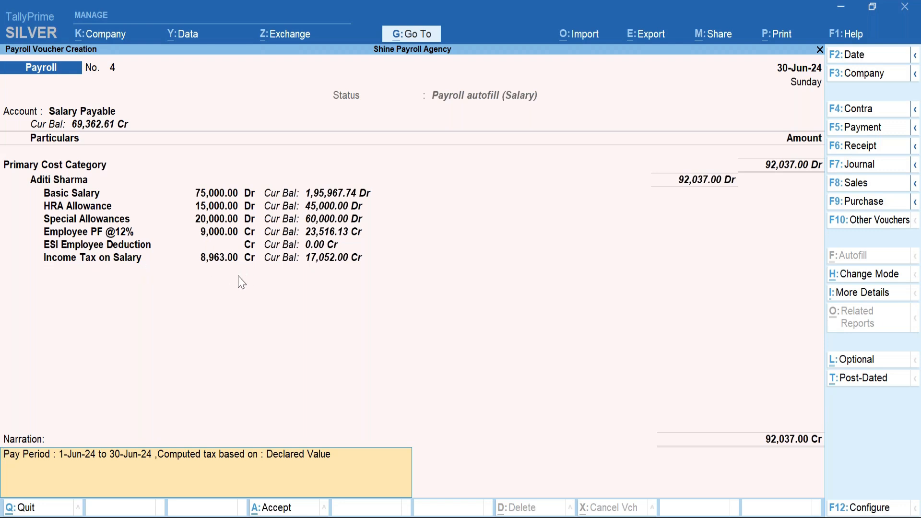
Save the salary voucher totalling 92,037.00 and return to the Gateway of Tally.
key("Return")
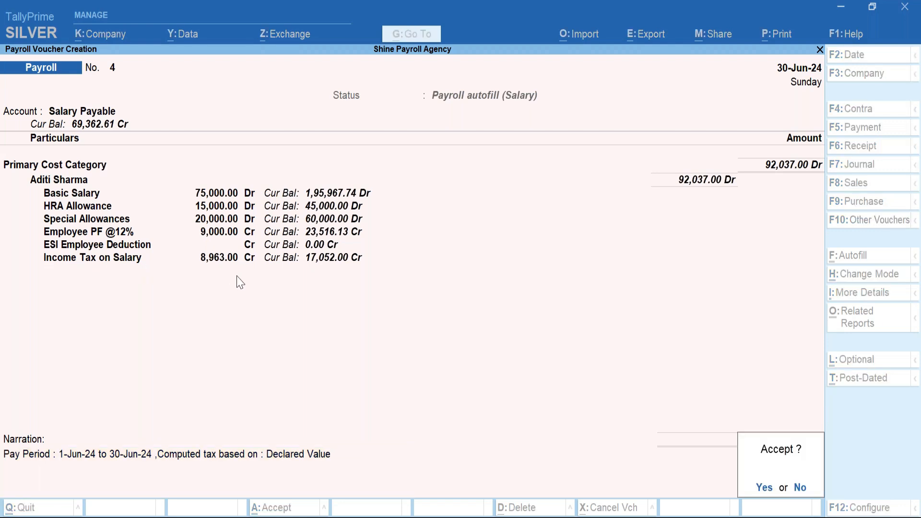
key("y")
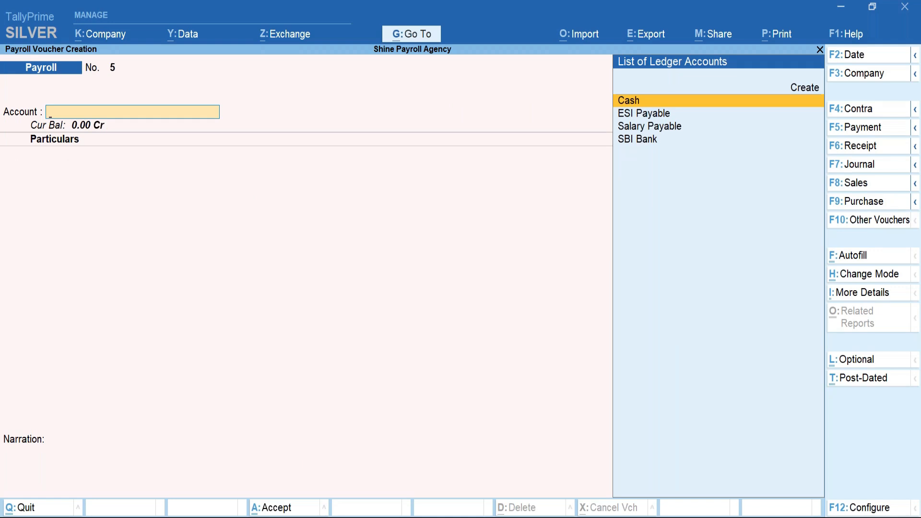
key("Escape")
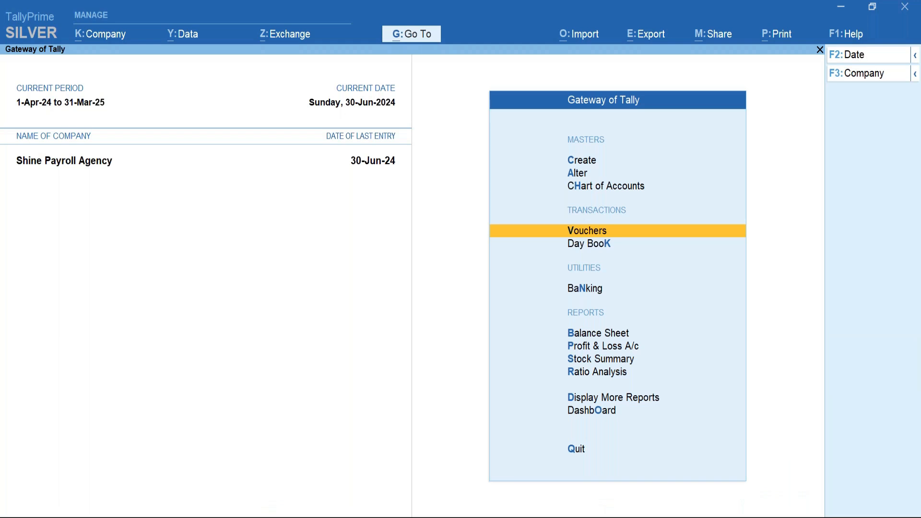
Open the employee's Salary Projection under Statutory > Payroll > Income Tax reports.
key("d")
key("Down")
key("Down")
key("Down")
key("Down")
key("Down")
key("Down")
key("Down")
key("Down")
key("Return")
key("Down")
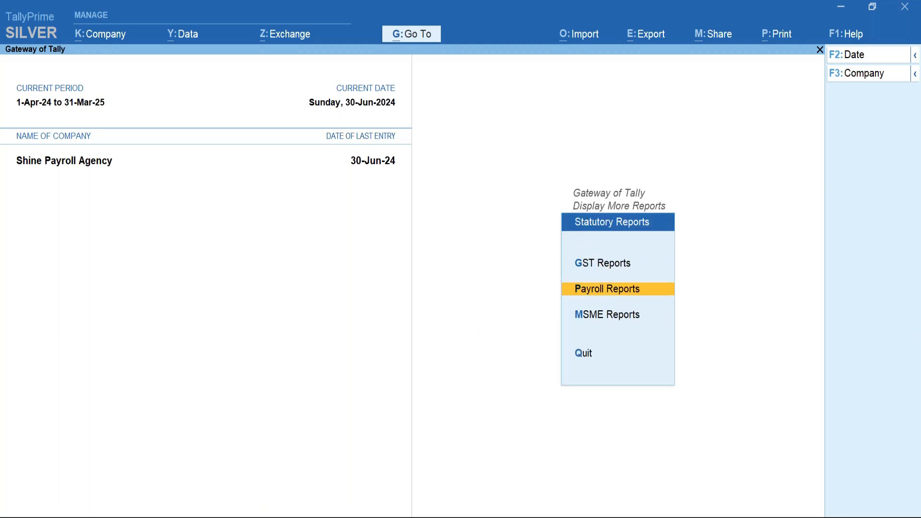
key("Return")
key("Down")
key("Down")
key("Down")
key("Down")
key("Down")
key("Down")
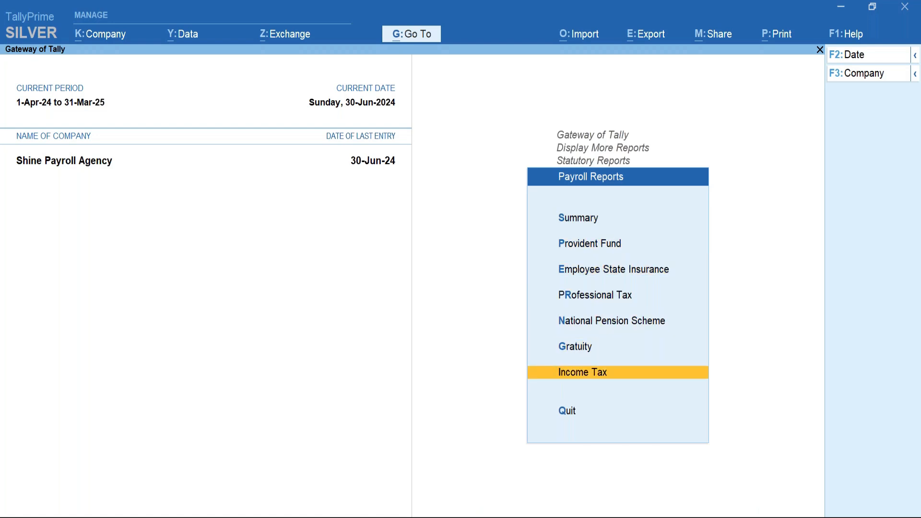
key("Return")
key("Down")
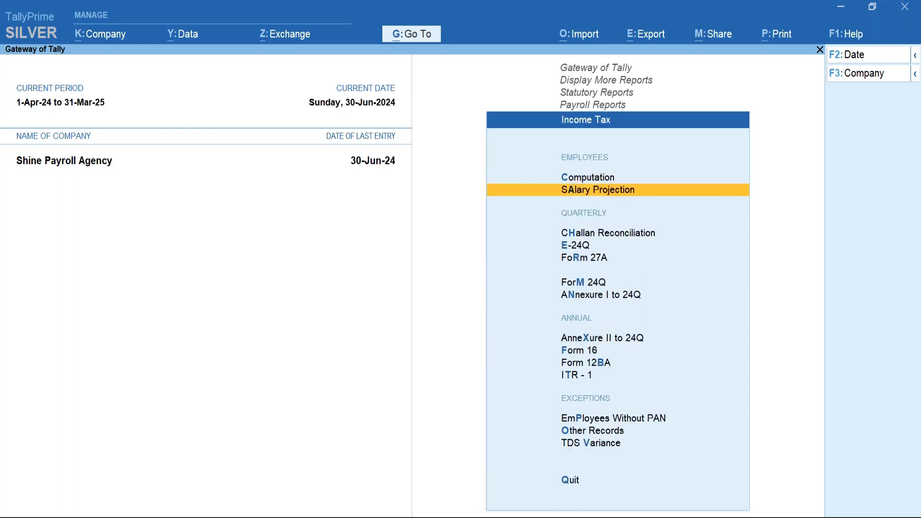
key("Return")
key("Return")
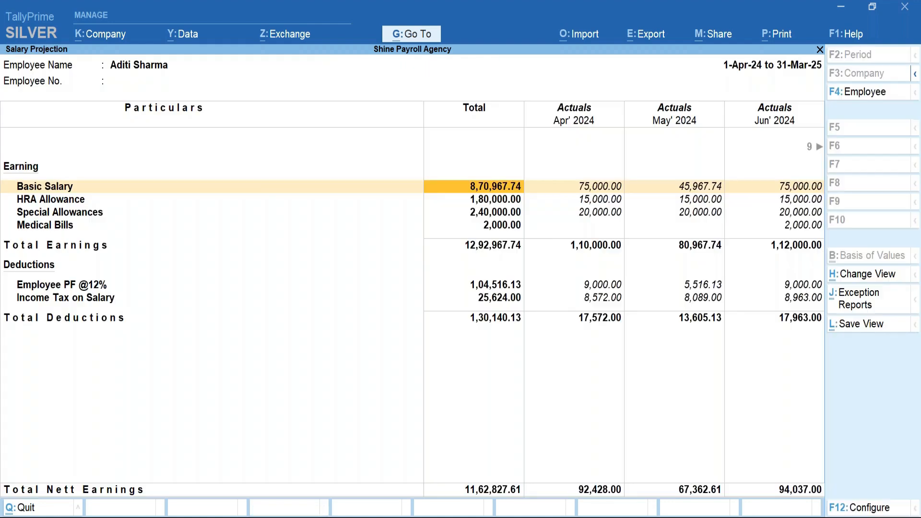
key("Down")
key("Down")
key("Down")
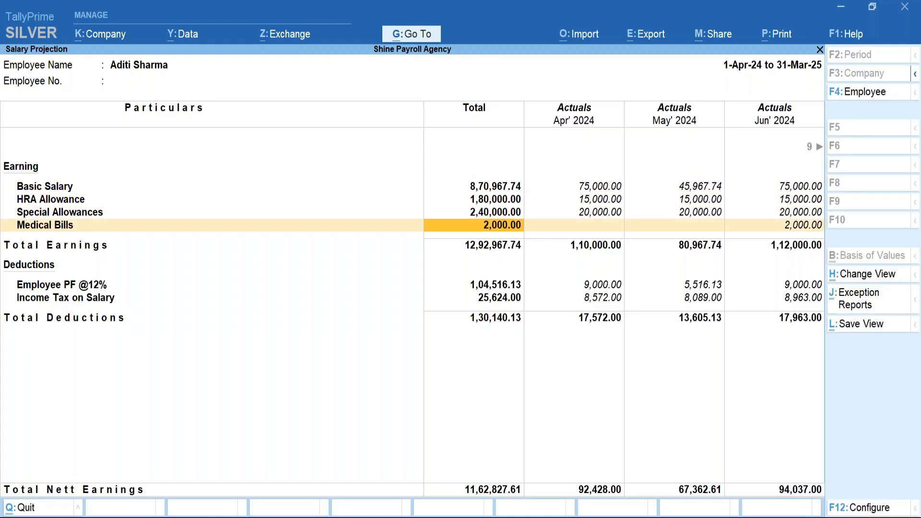
Check June's 2,000.00 Medical Bills and income tax, then close the projection.
key("Right")
key("Right")
key("Right")
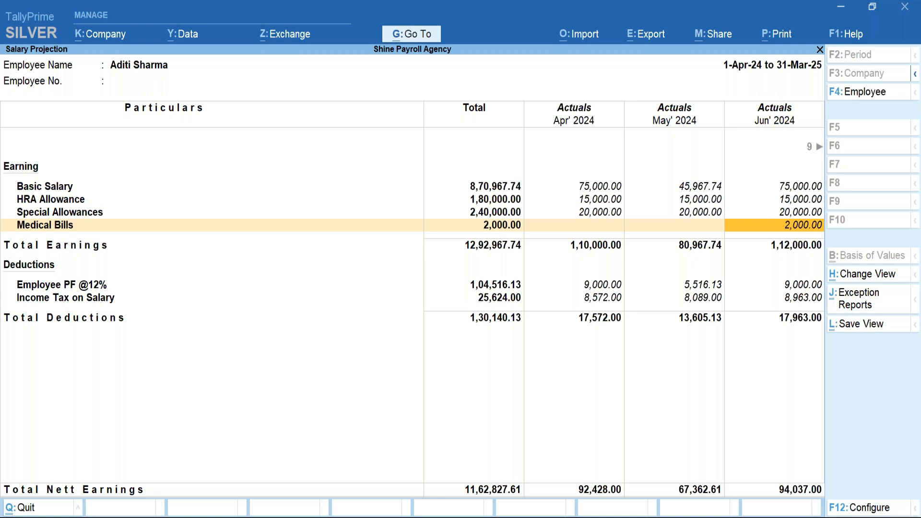
key("Down")
key("Down")
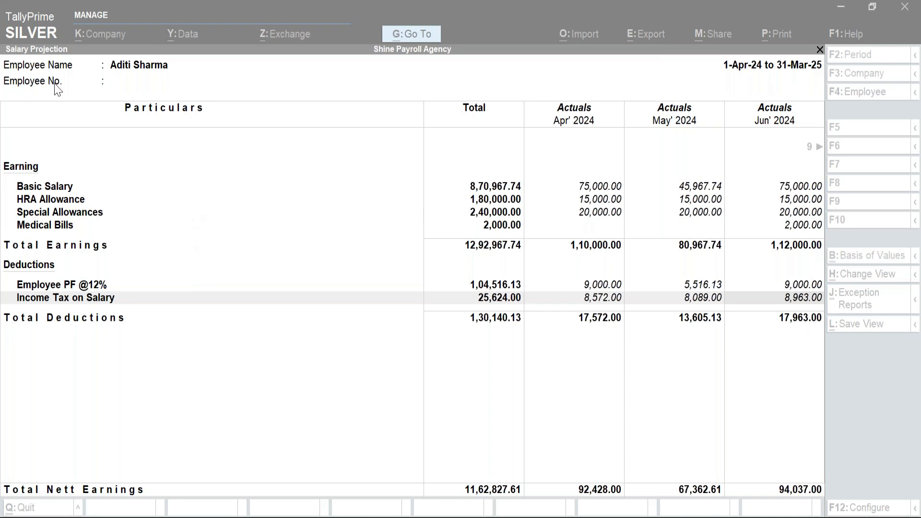
left_click(304, 359)
key("Escape")
key("Escape")
key("Escape")
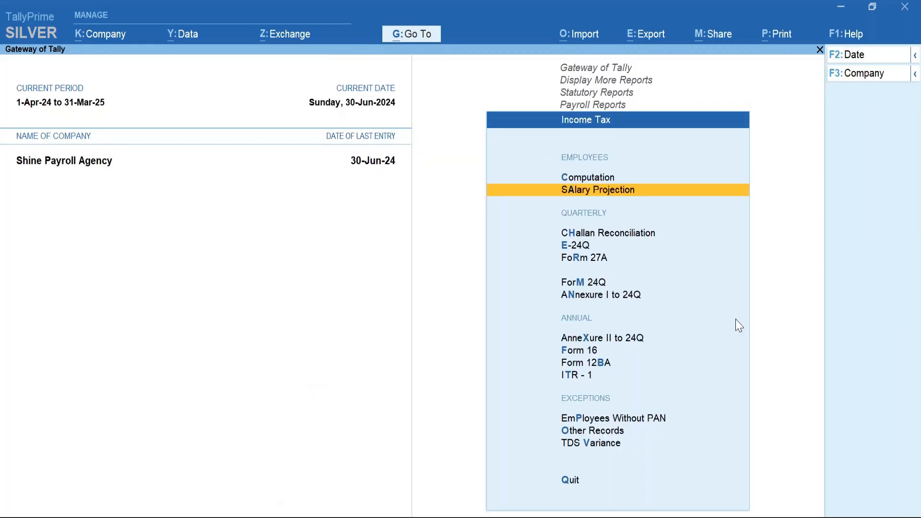
Skip the E-24Q export and open a print preview of Form 24Q.
left_click(581, 251)
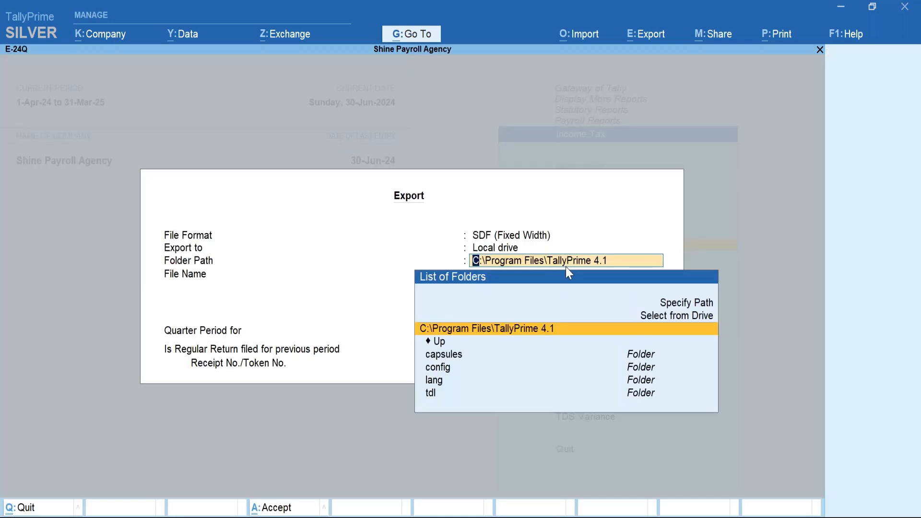
key("Escape")
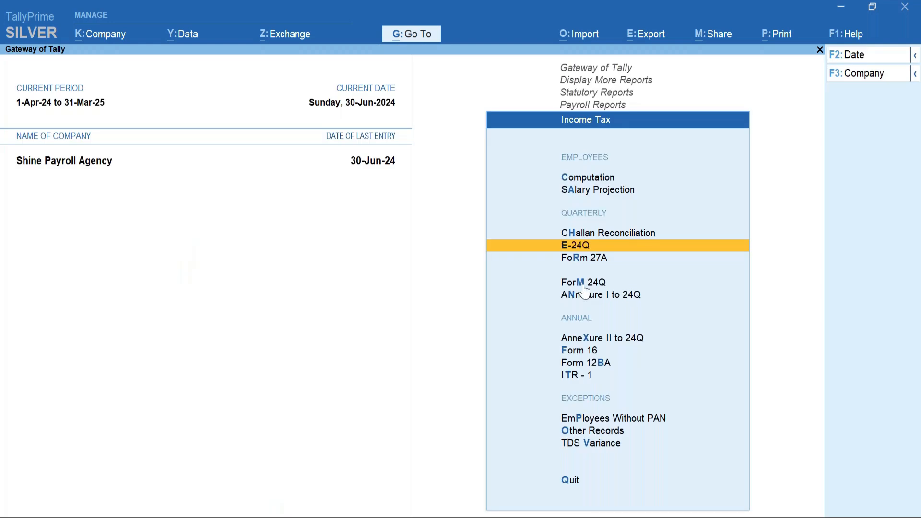
key("Down")
key("Down")
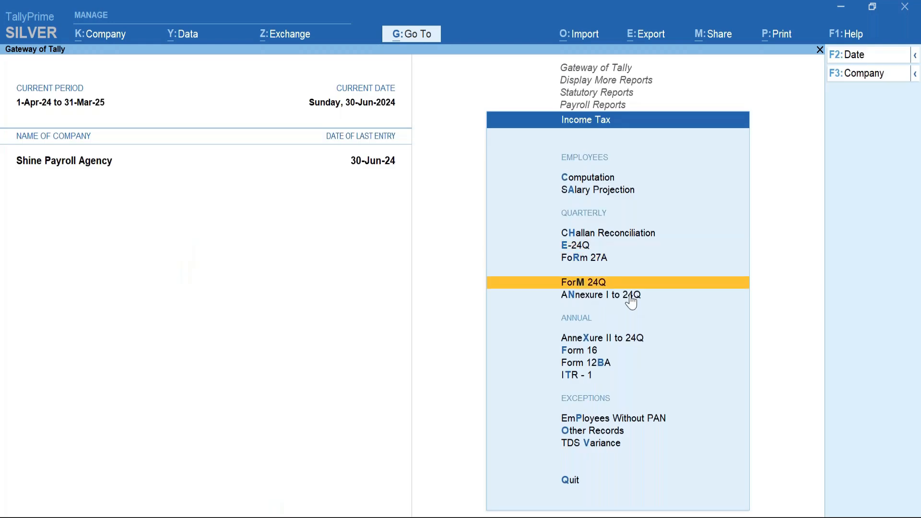
key("Return")
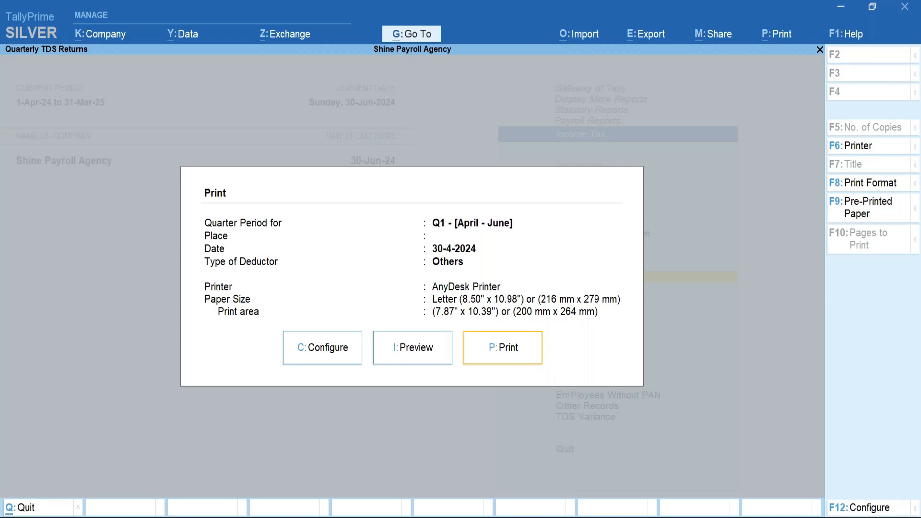
key("Left")
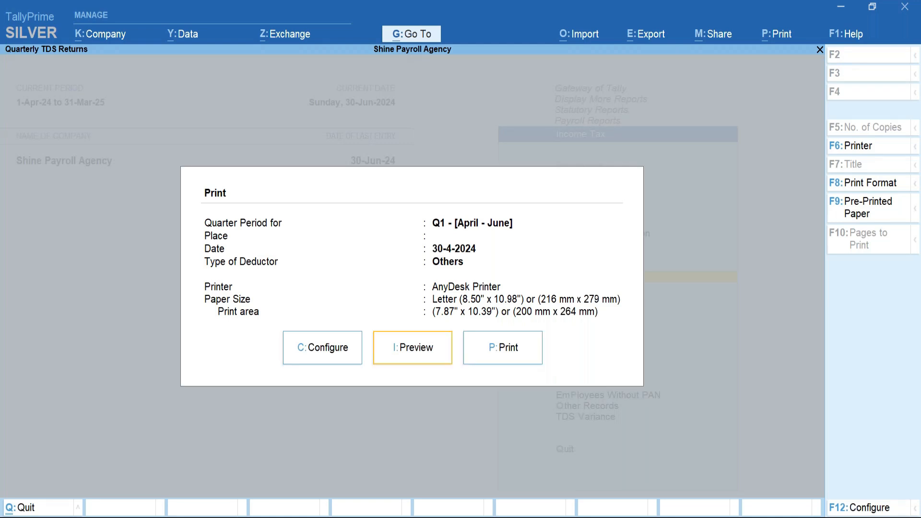
key("Return")
Inspect page 2 showing 8,572.00 tax deposited on 1-5-2024, then close without printing.
key("Page_Down")
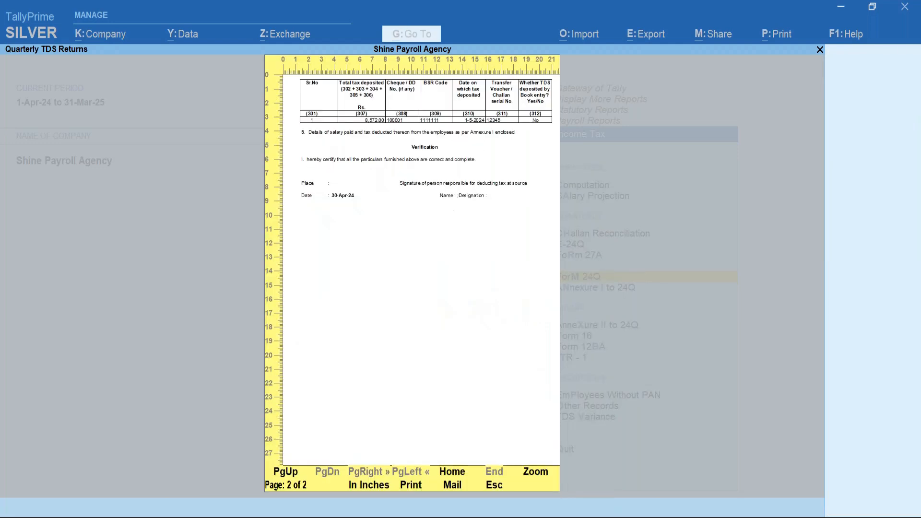
key("alt+z")
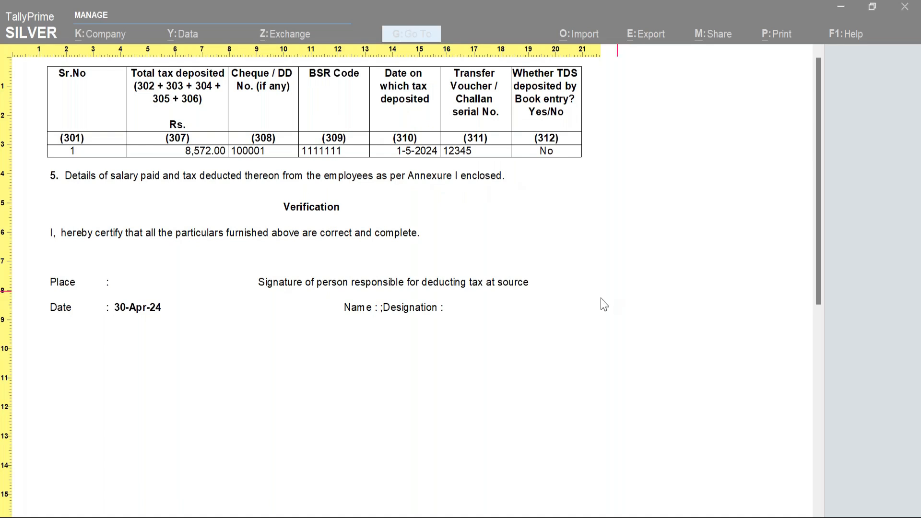
left_click(190, 166)
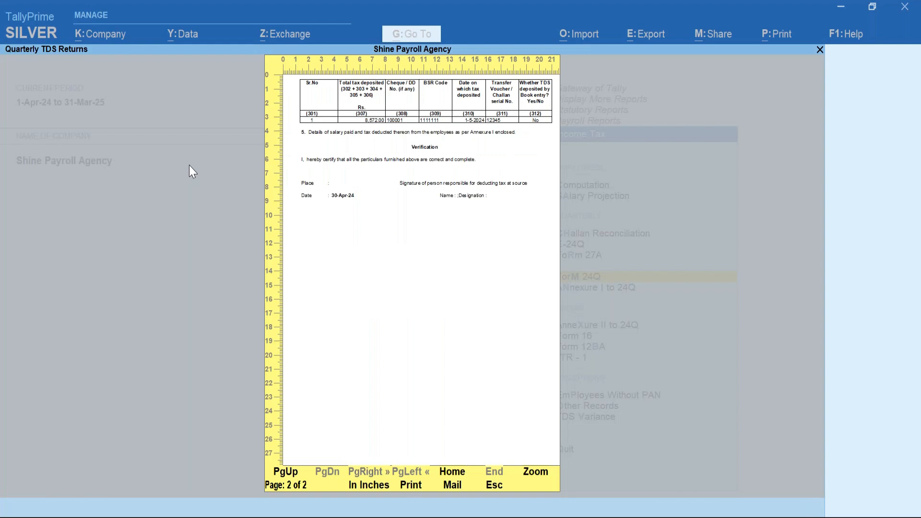
key("Escape")
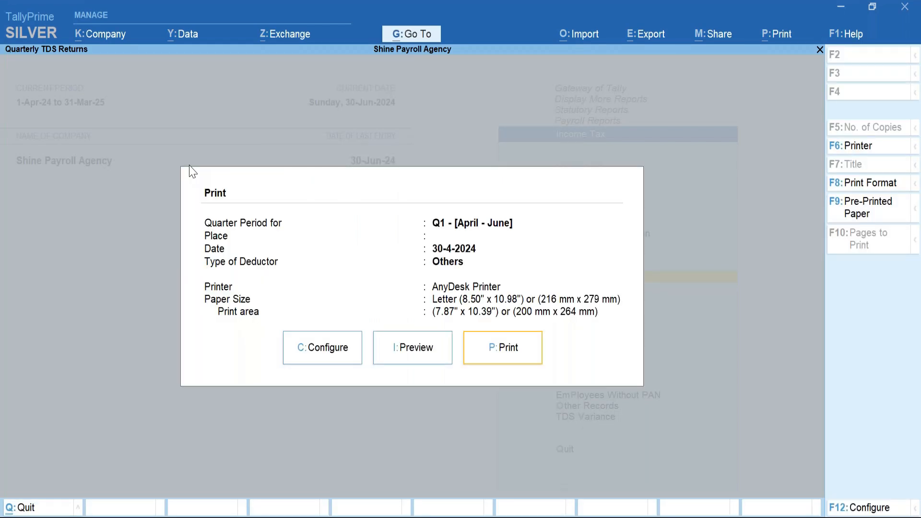
key("Escape")
key("Up")
key("Up")
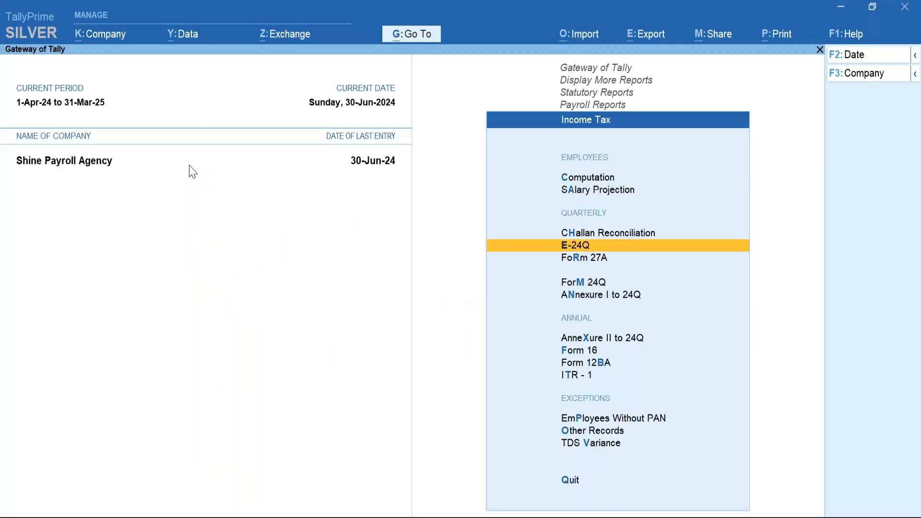
key("Down")
key("Down")
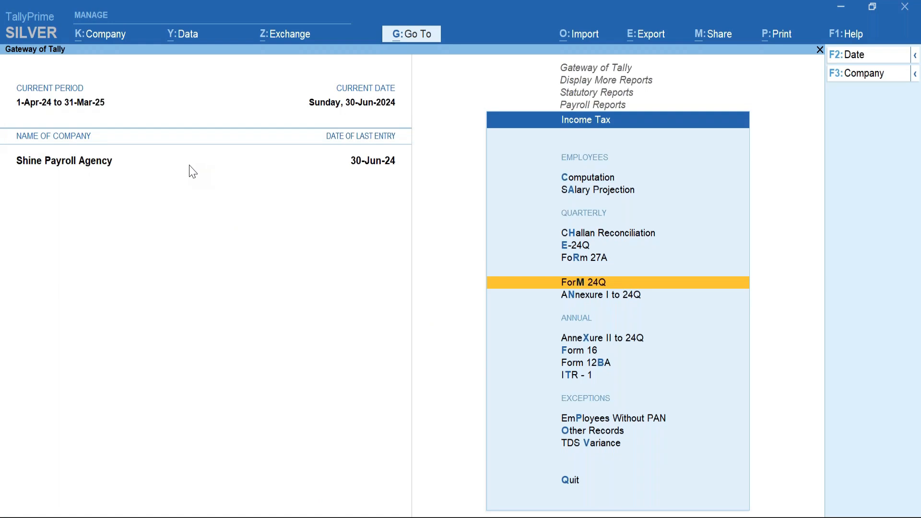
key("Down")
key("Return")
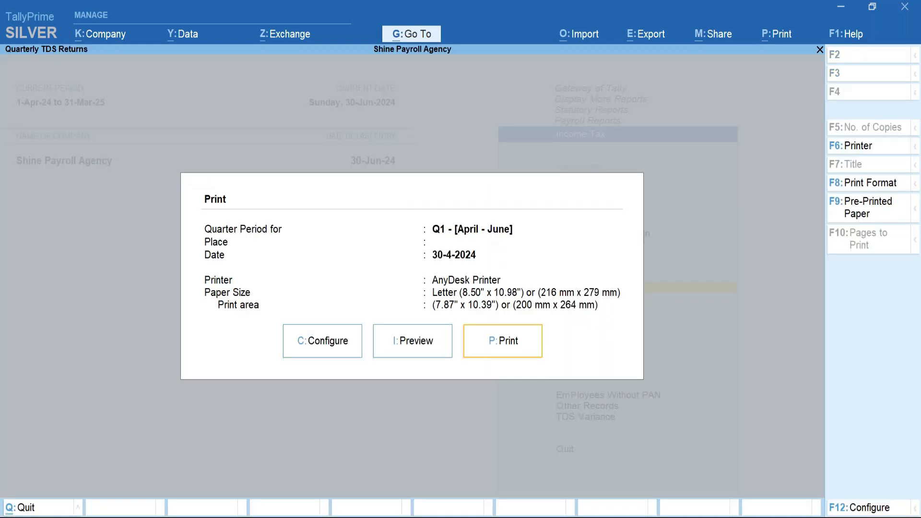
key("Left")
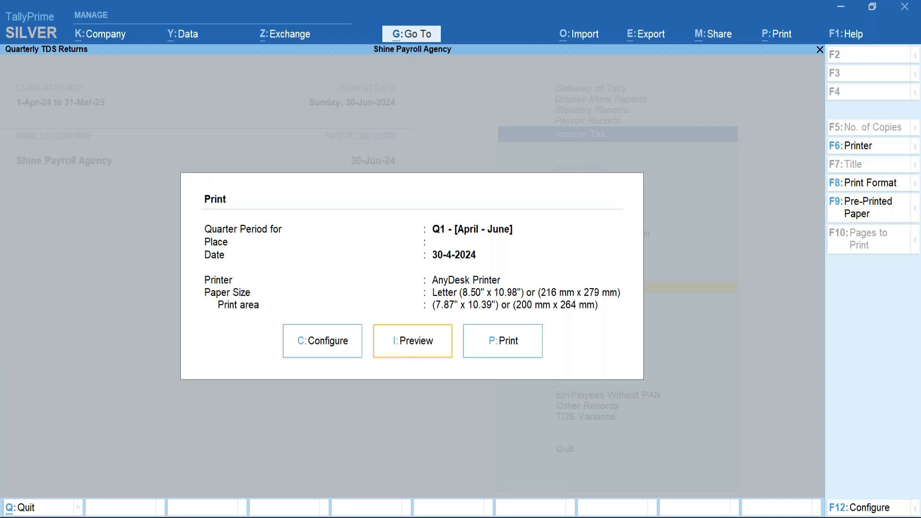
key("Return")
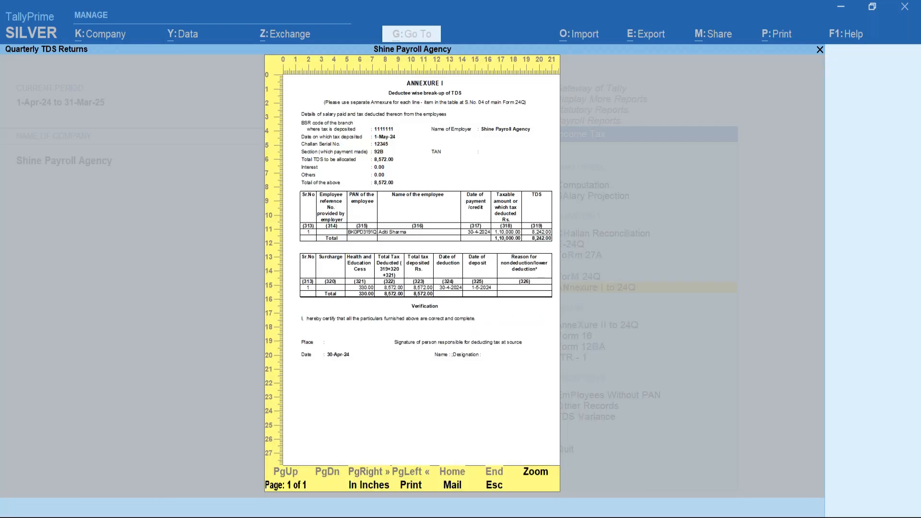
key("alt+z")
scroll(178, 208, "down", 3)
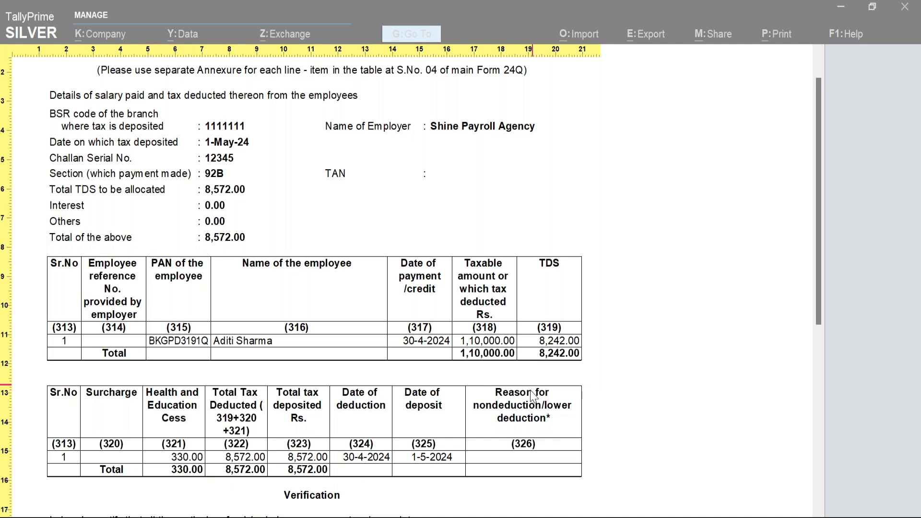
left_click(534, 426)
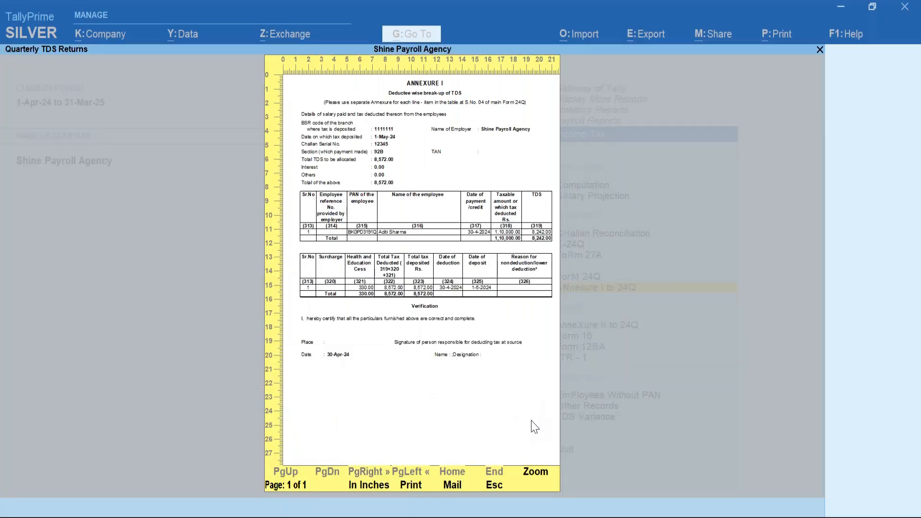
key("Escape")
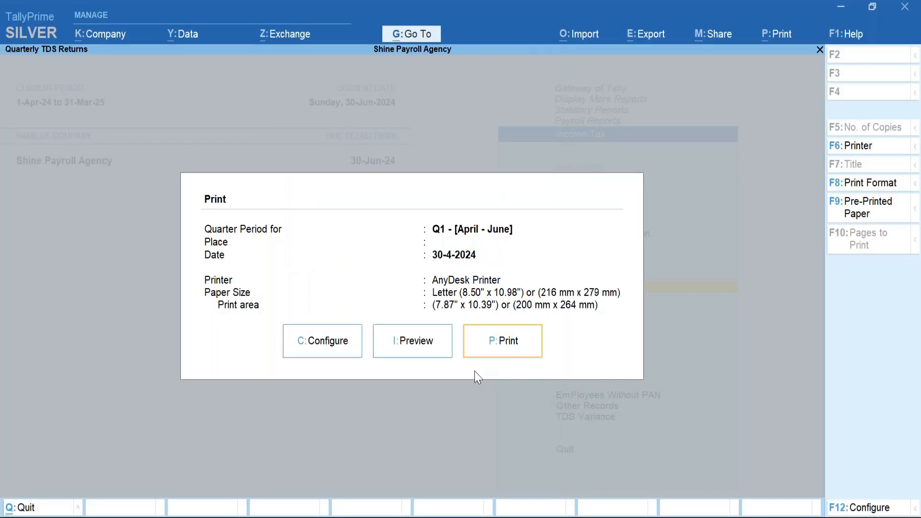
key("Escape")
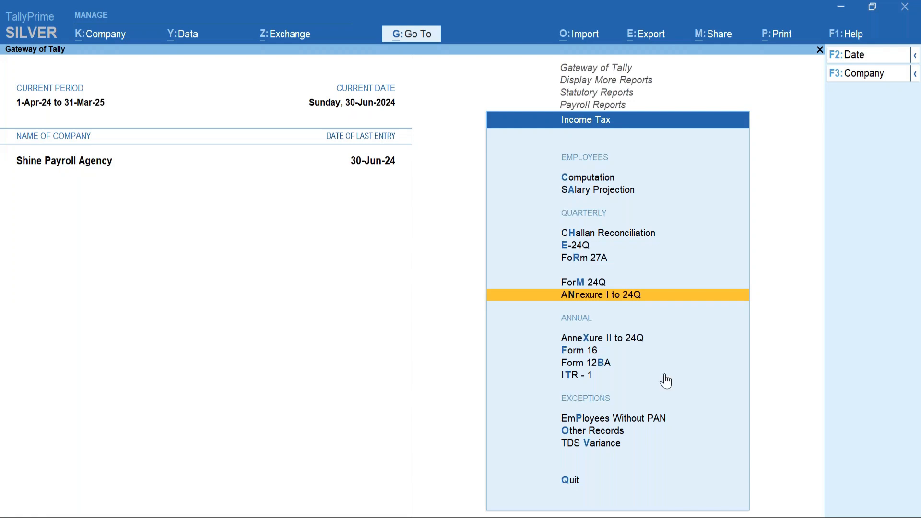
key("Down")
key("Down")
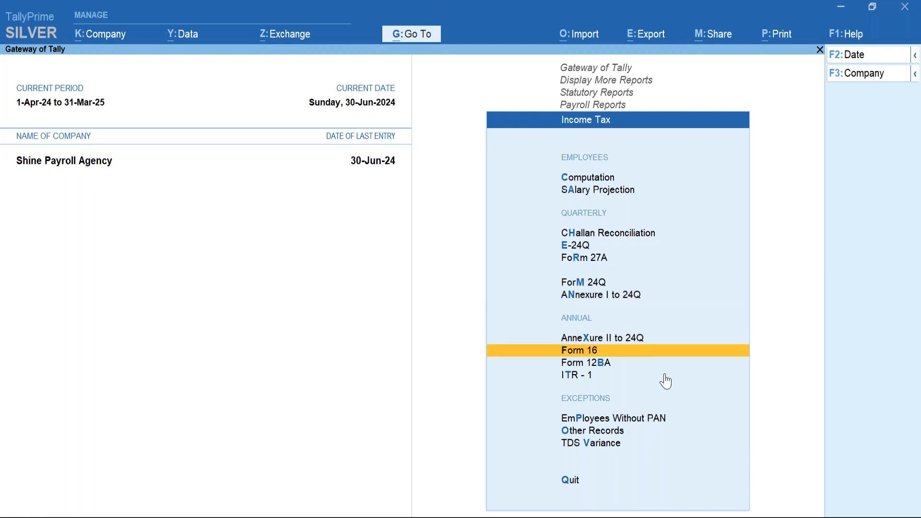
key("Down")
key("Down")
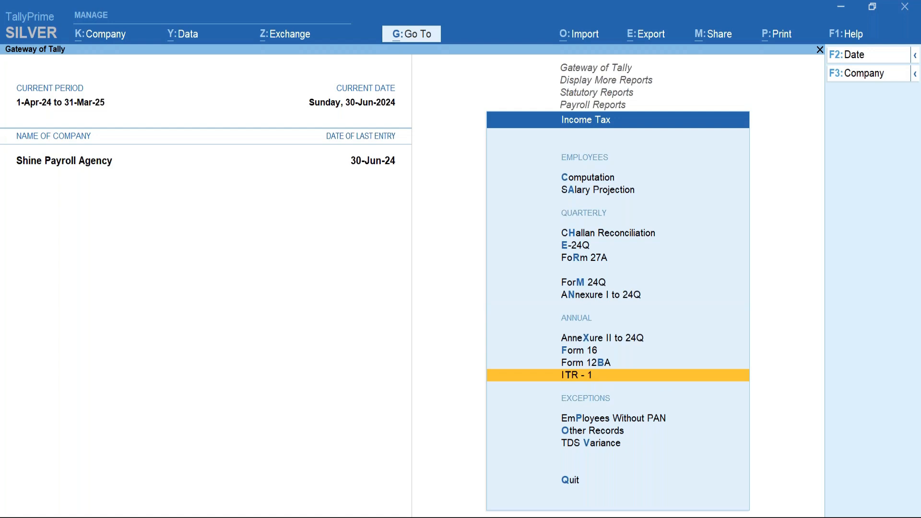
key("Return")
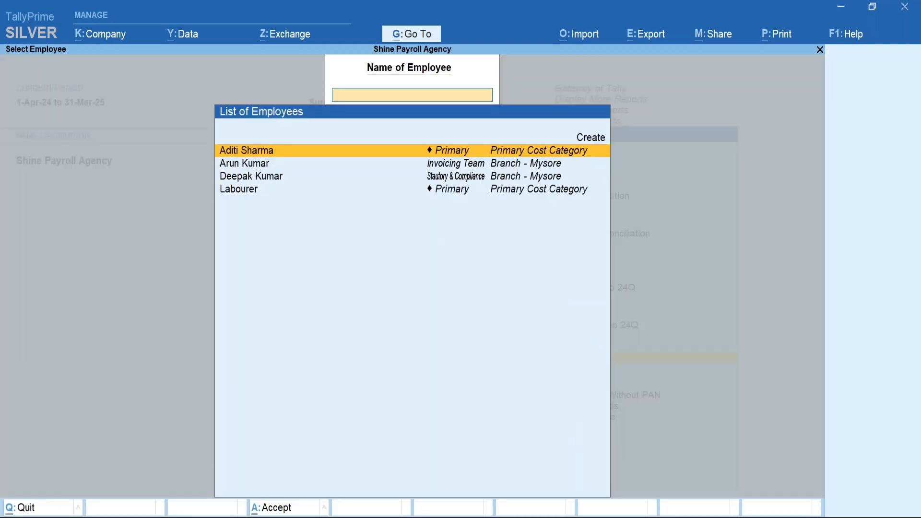
key("Return")
key("Left")
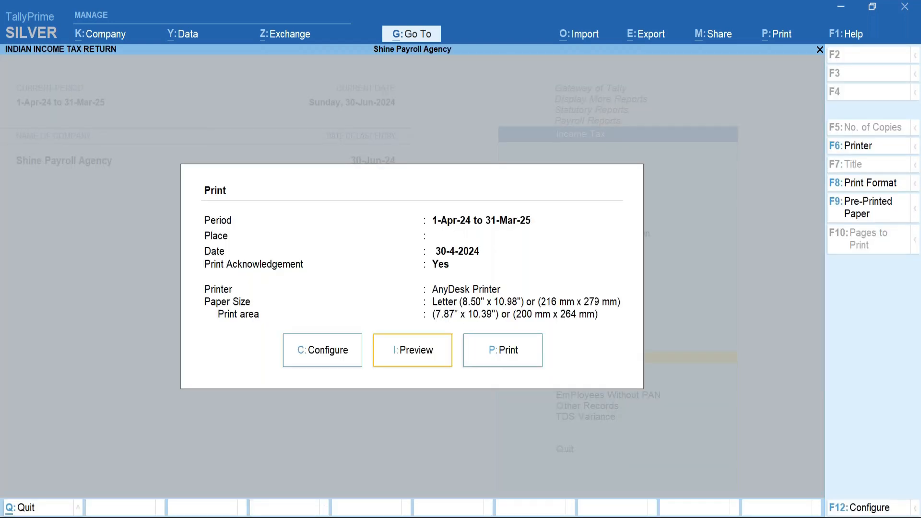
key("Return")
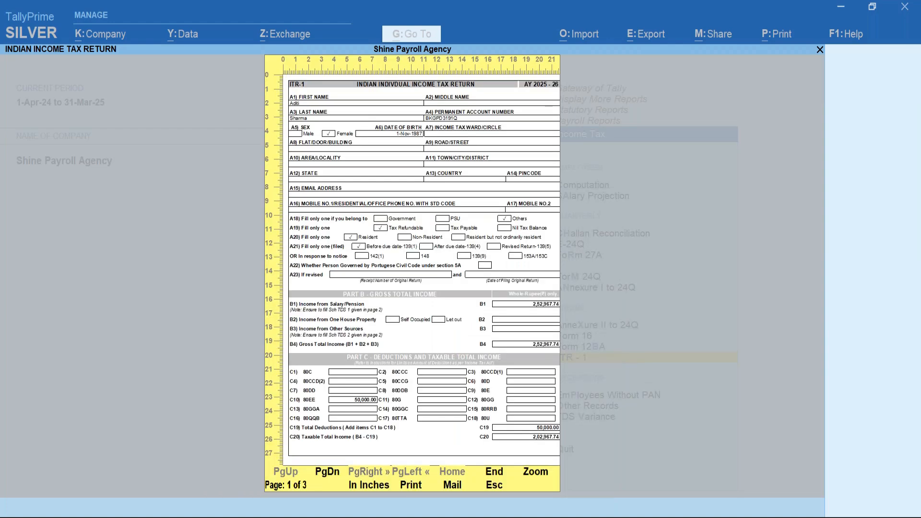
key("Page_Down")
key("Page_Down")
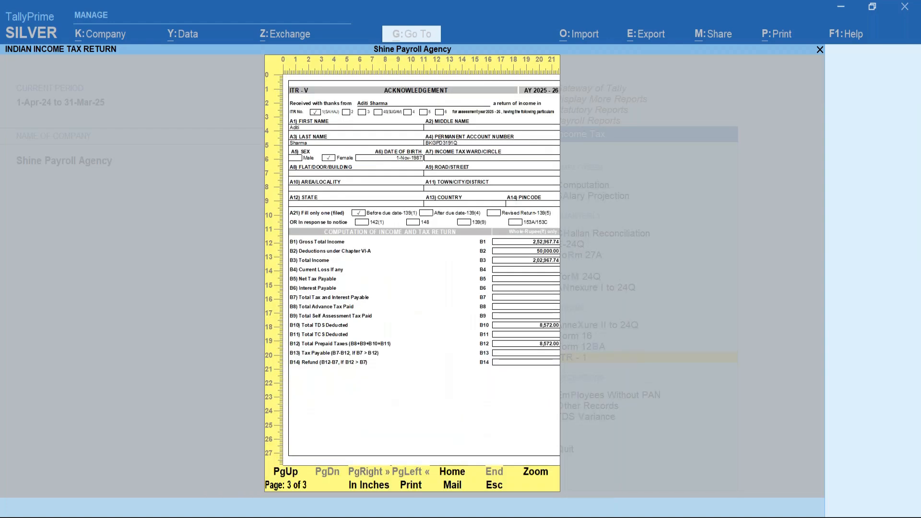
key("Return")
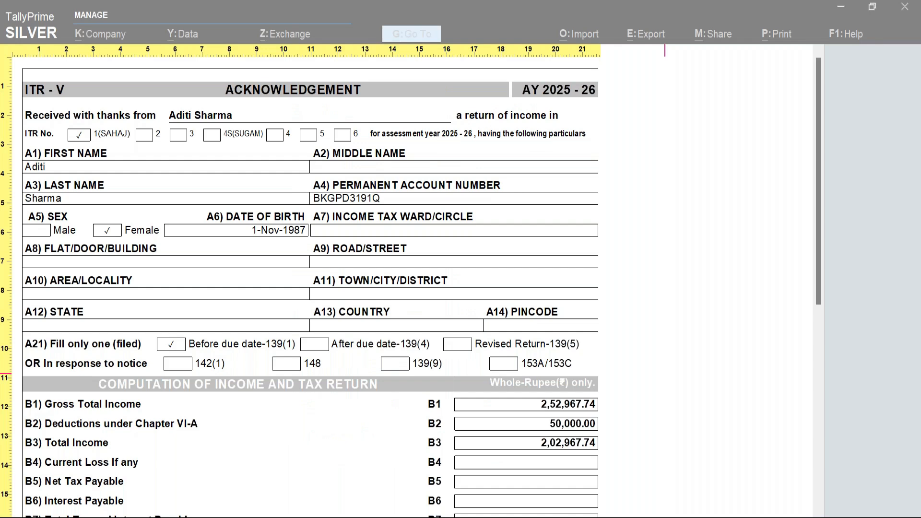
key("Escape")
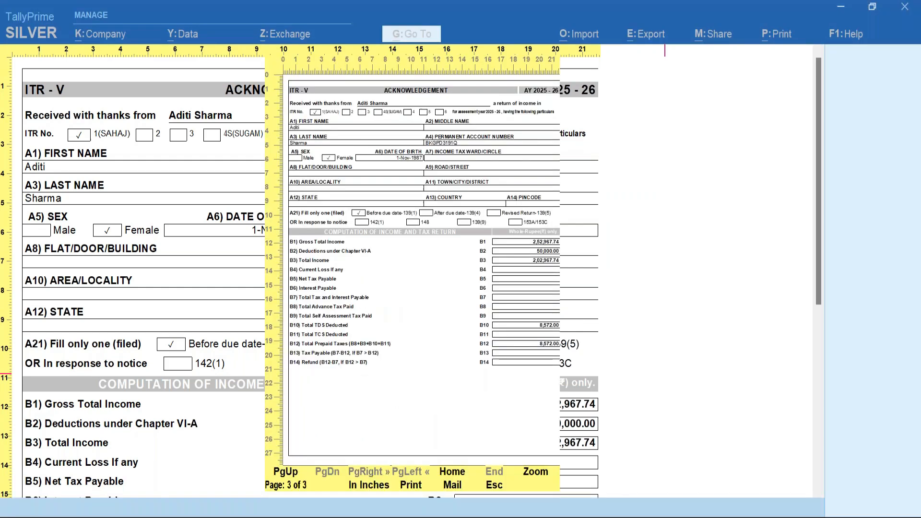
key("Escape")
key("Escape")
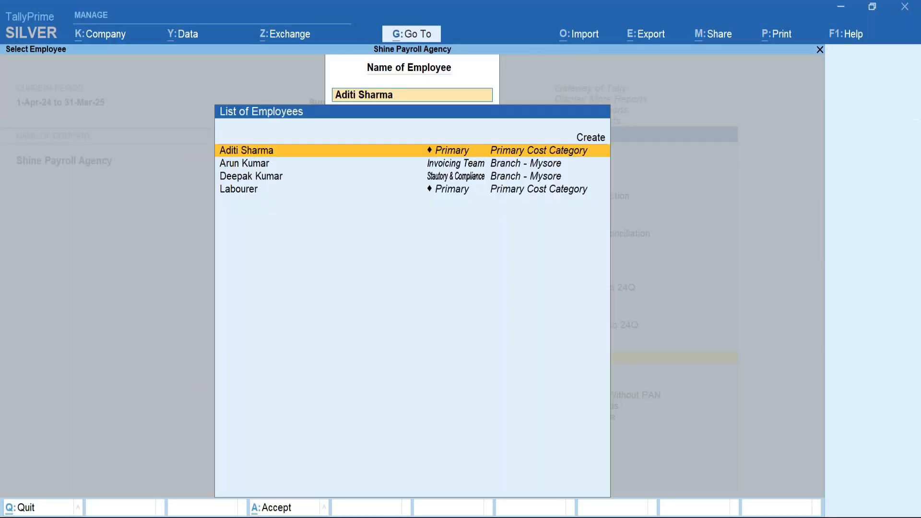
key("Escape")
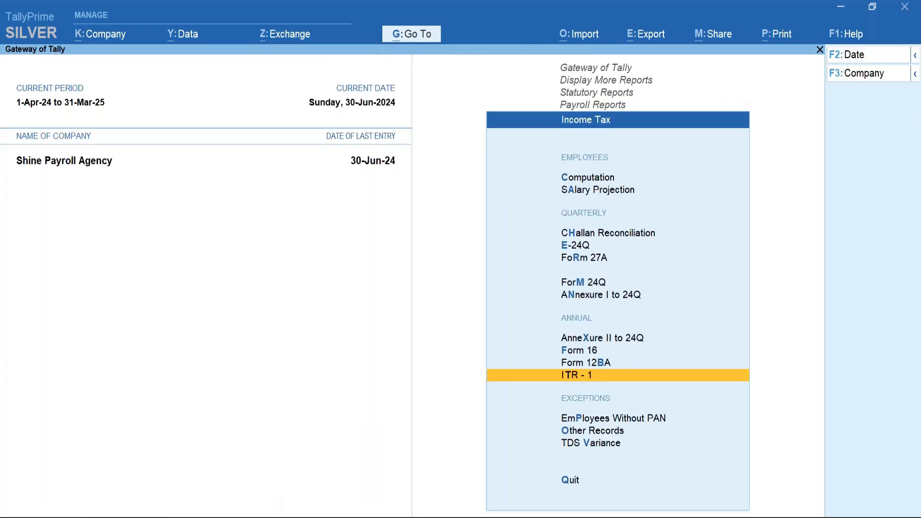
key("Up")
key("Up")
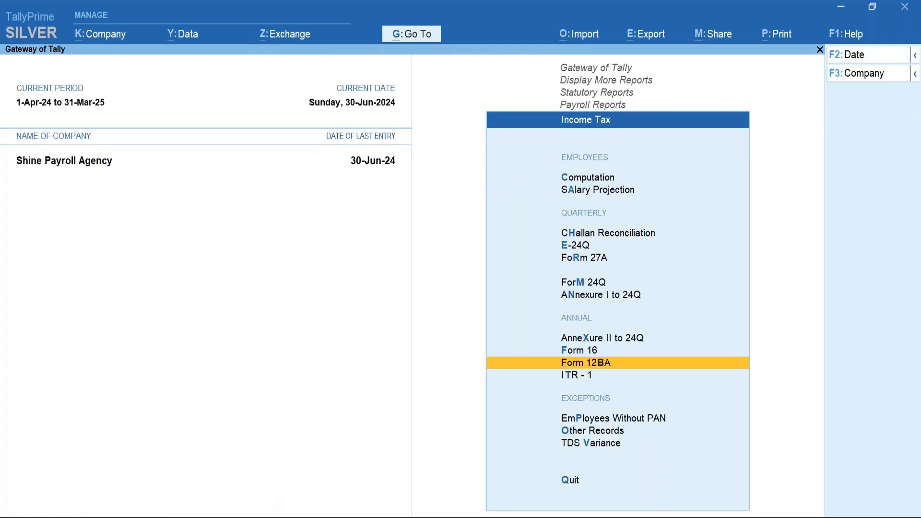